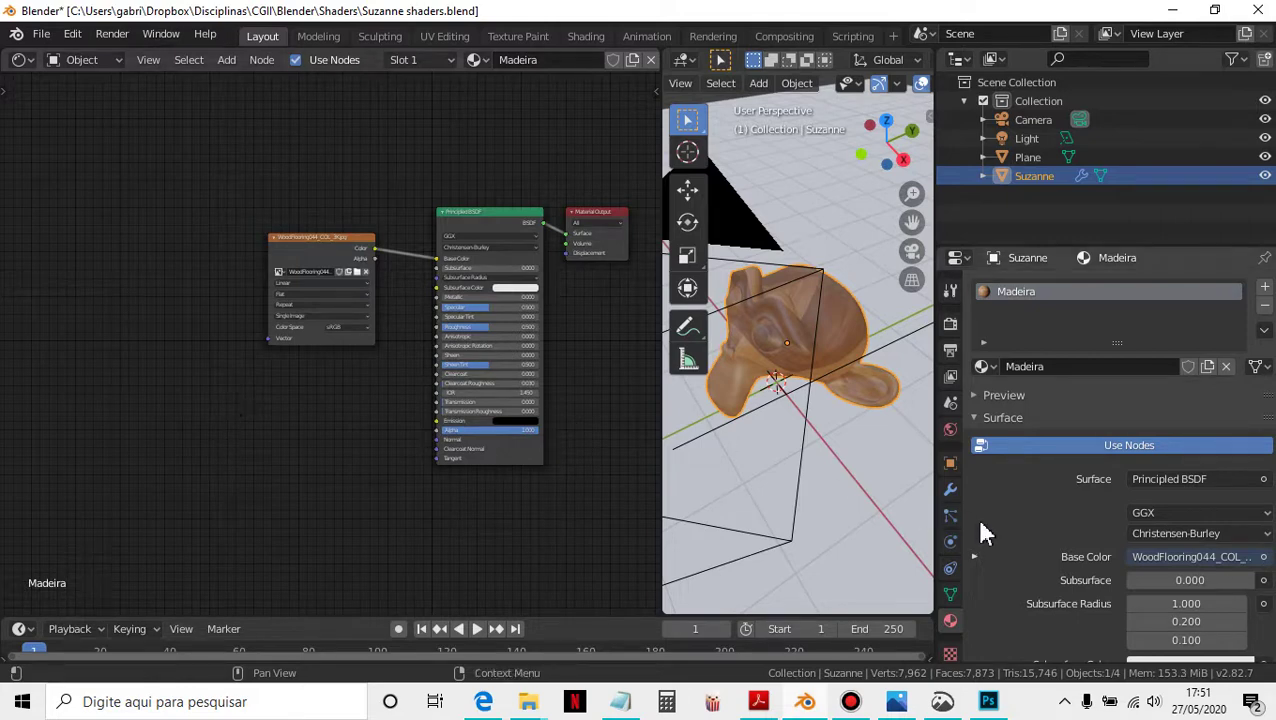
# Step: Load WoodFlooring044_COL_3K.jpg from the WoodFlooring044 3K folder into the Madeira material's image texture node
pyautogui.press('KP_0')
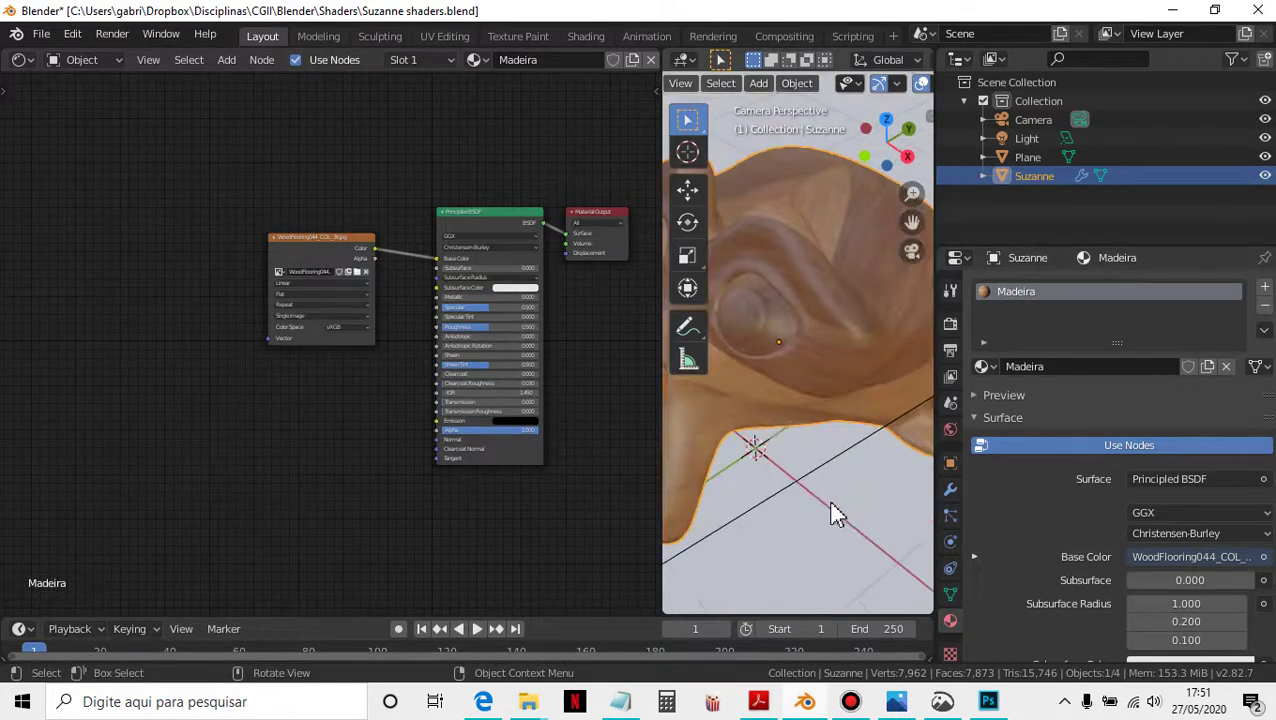
pyautogui.press('Home')
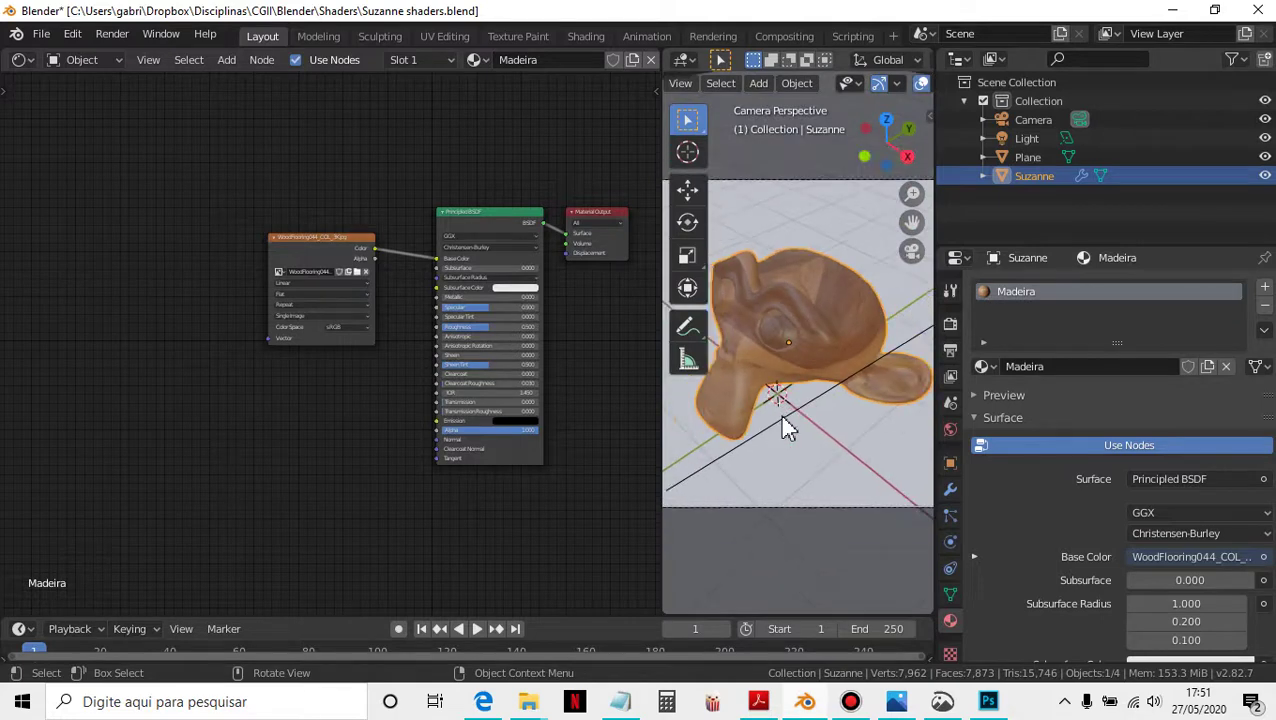
pyautogui.scroll(3, 325, 342)
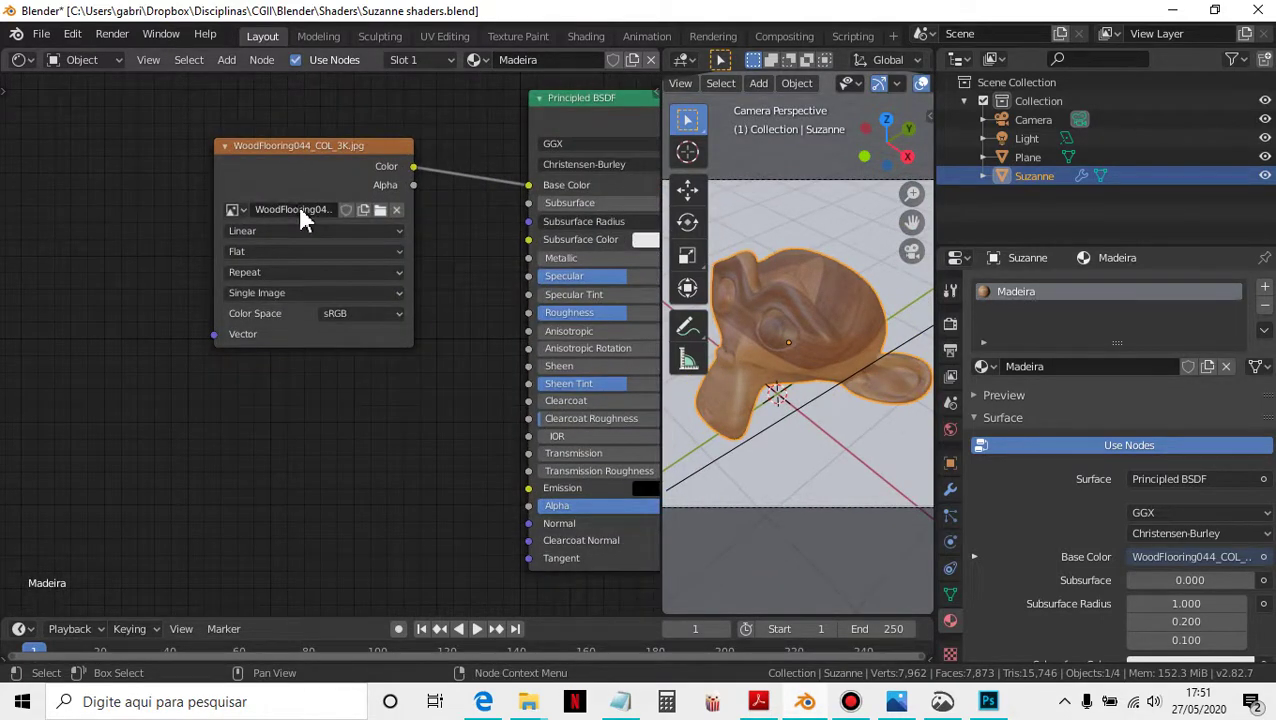
pyautogui.click(380, 210)
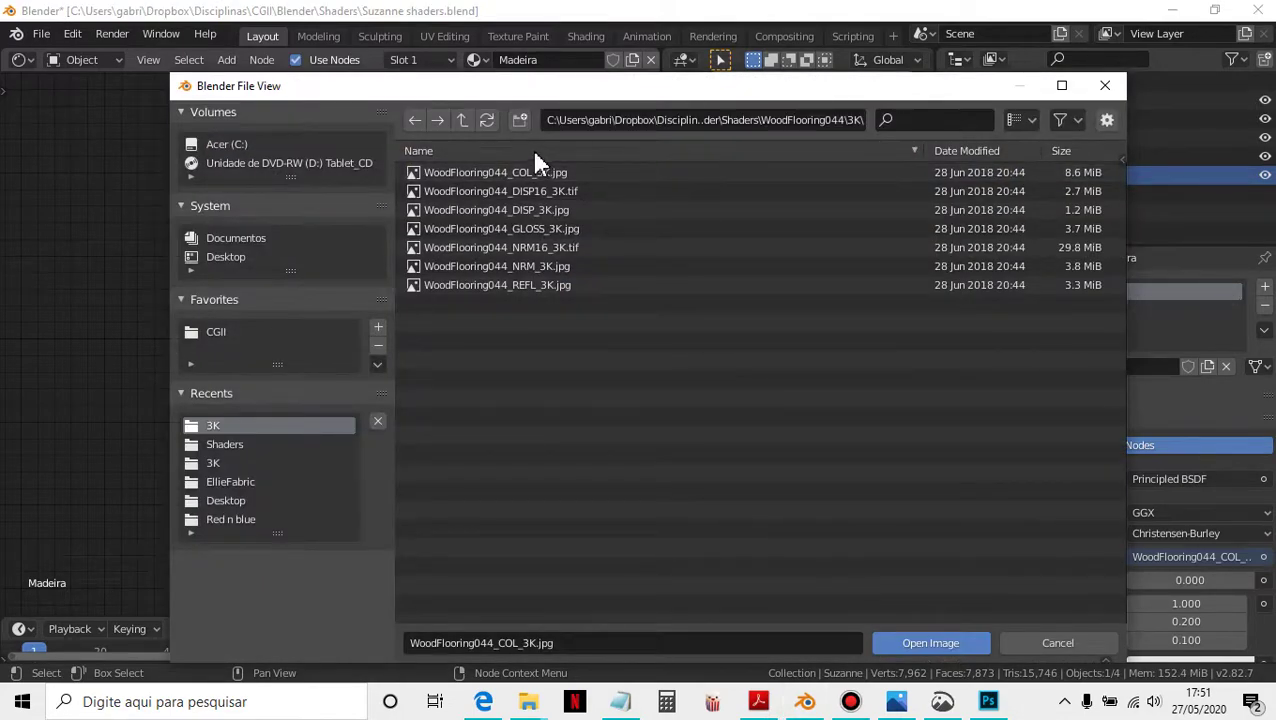
pyautogui.click(461, 121)
pyautogui.click(462, 121)
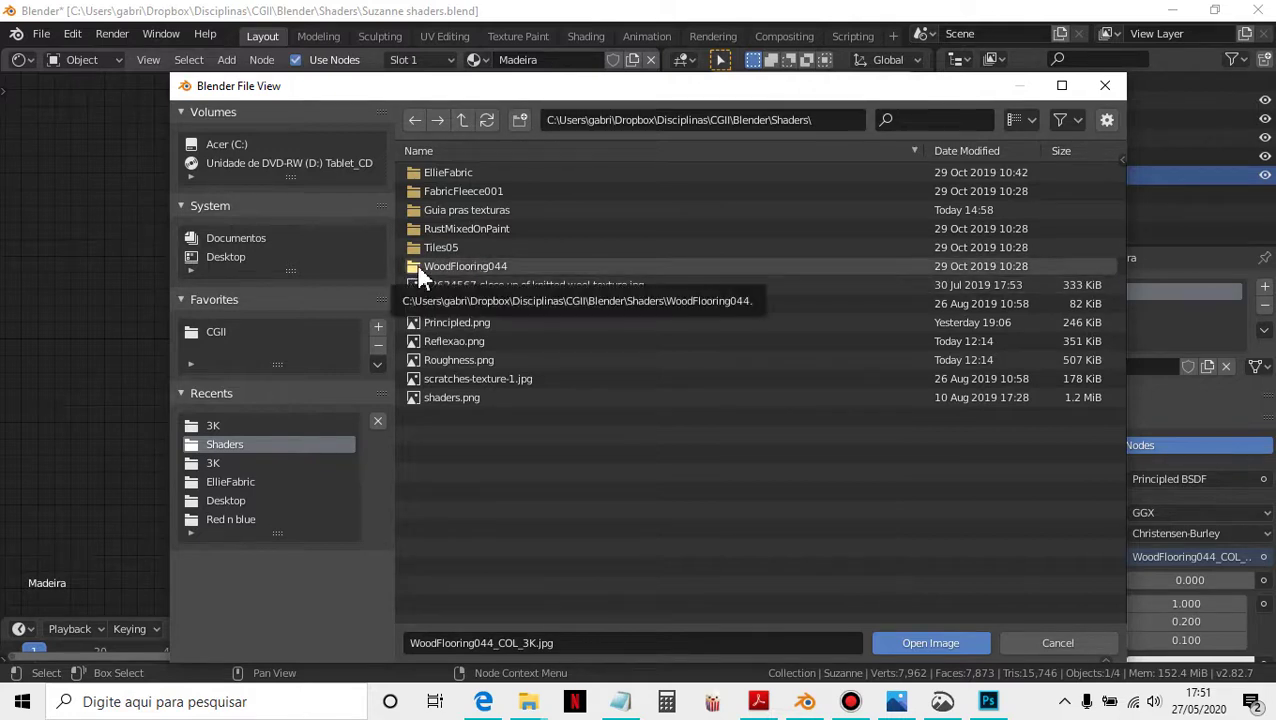
pyautogui.doubleClick(418, 268)
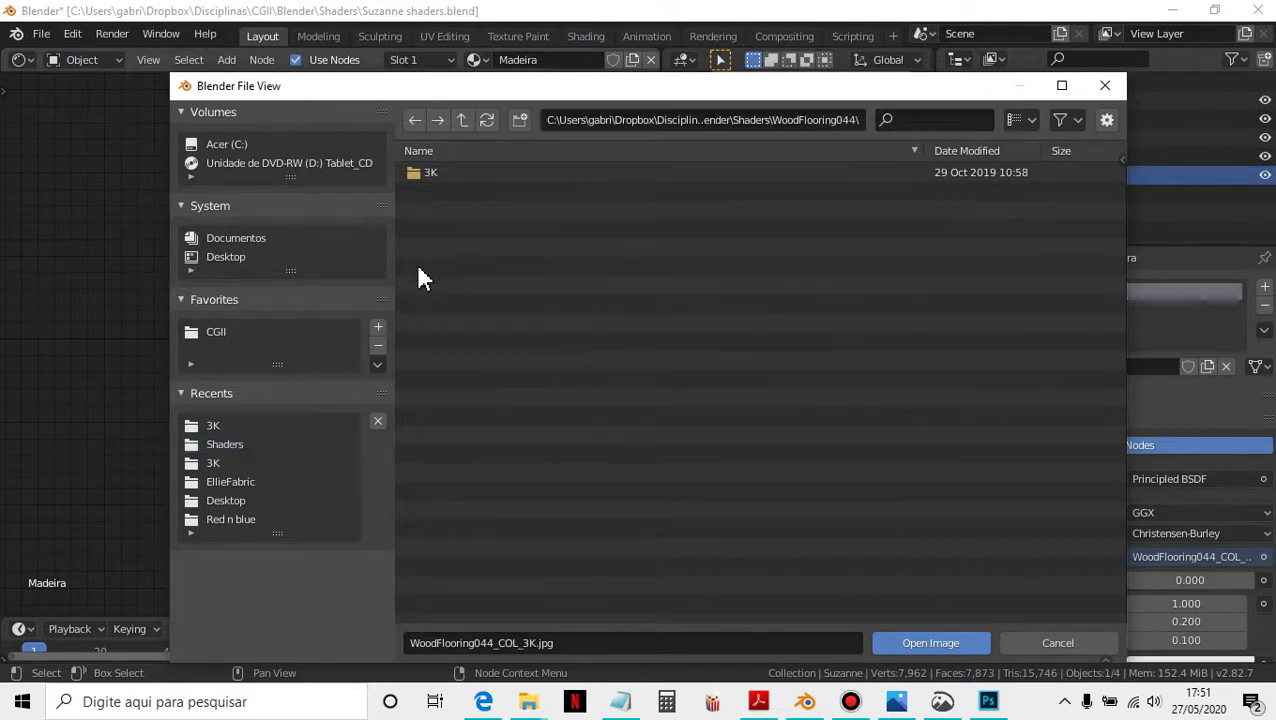
pyautogui.doubleClick(421, 170)
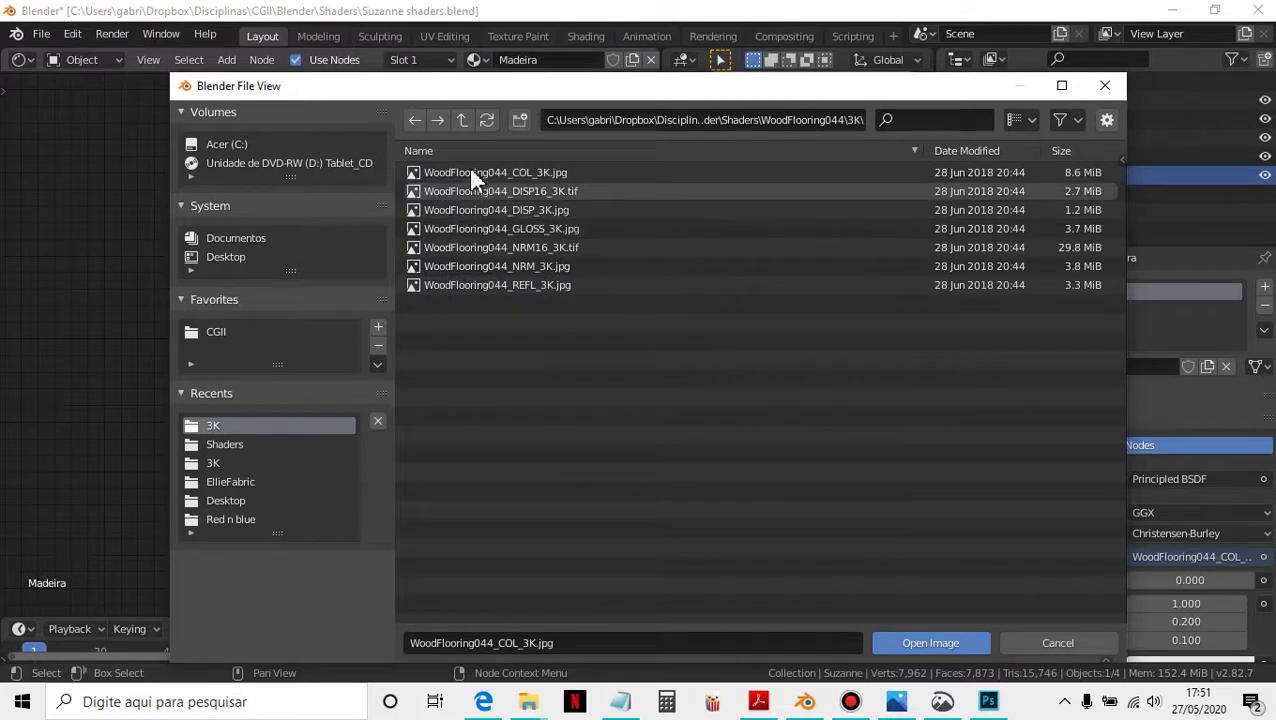
pyautogui.click(462, 170)
pyautogui.click(928, 644)
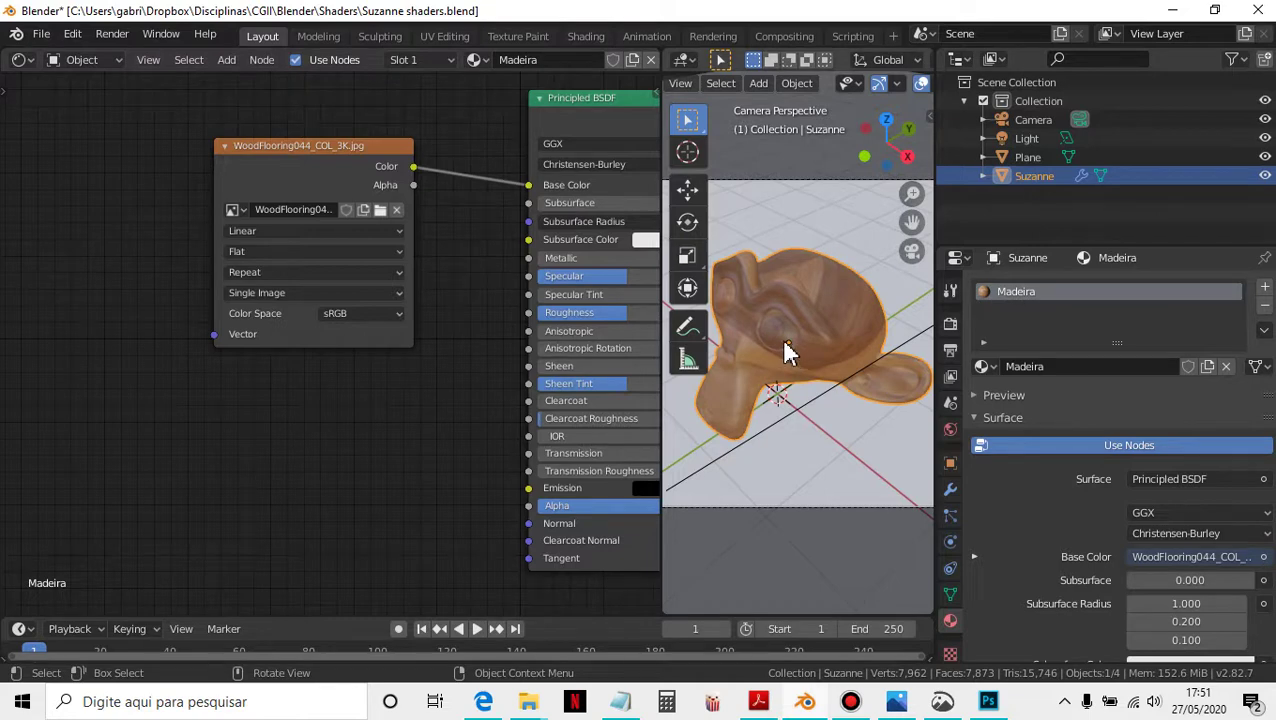
# Step: Render the scene to check the wood texture on Suzanne, and close the render window
pyautogui.click(112, 34)
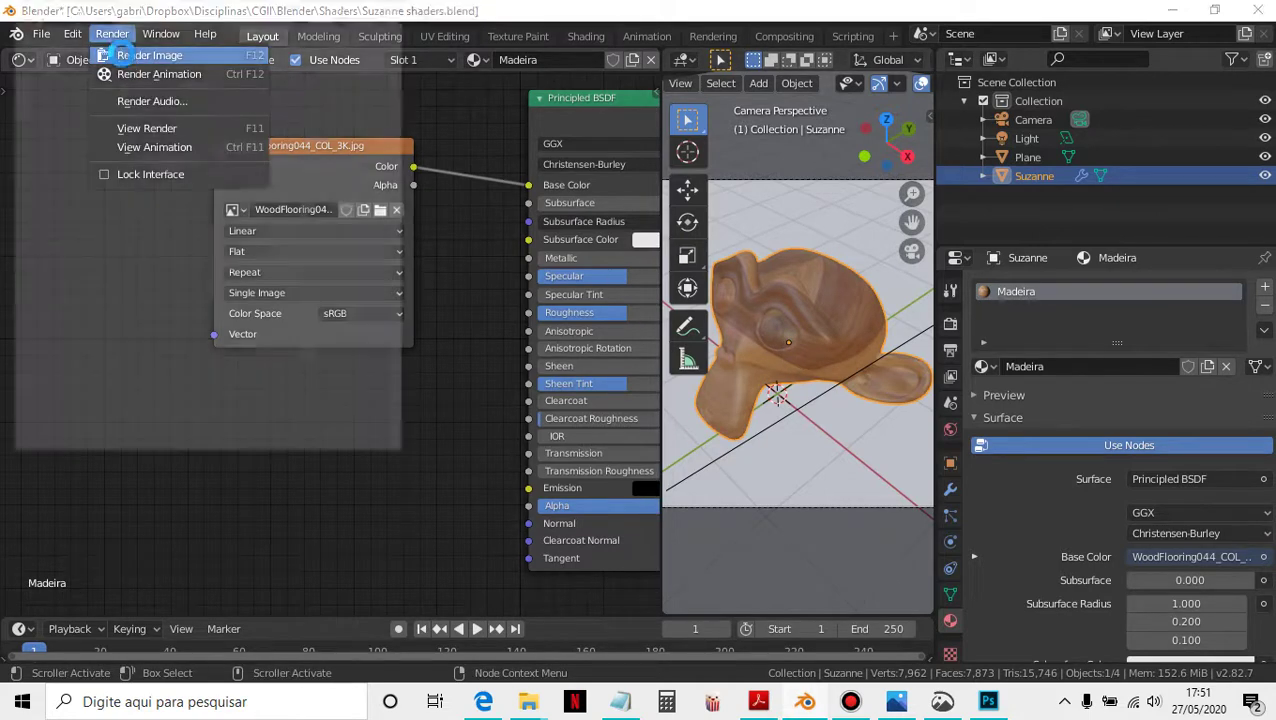
pyautogui.click(145, 49)
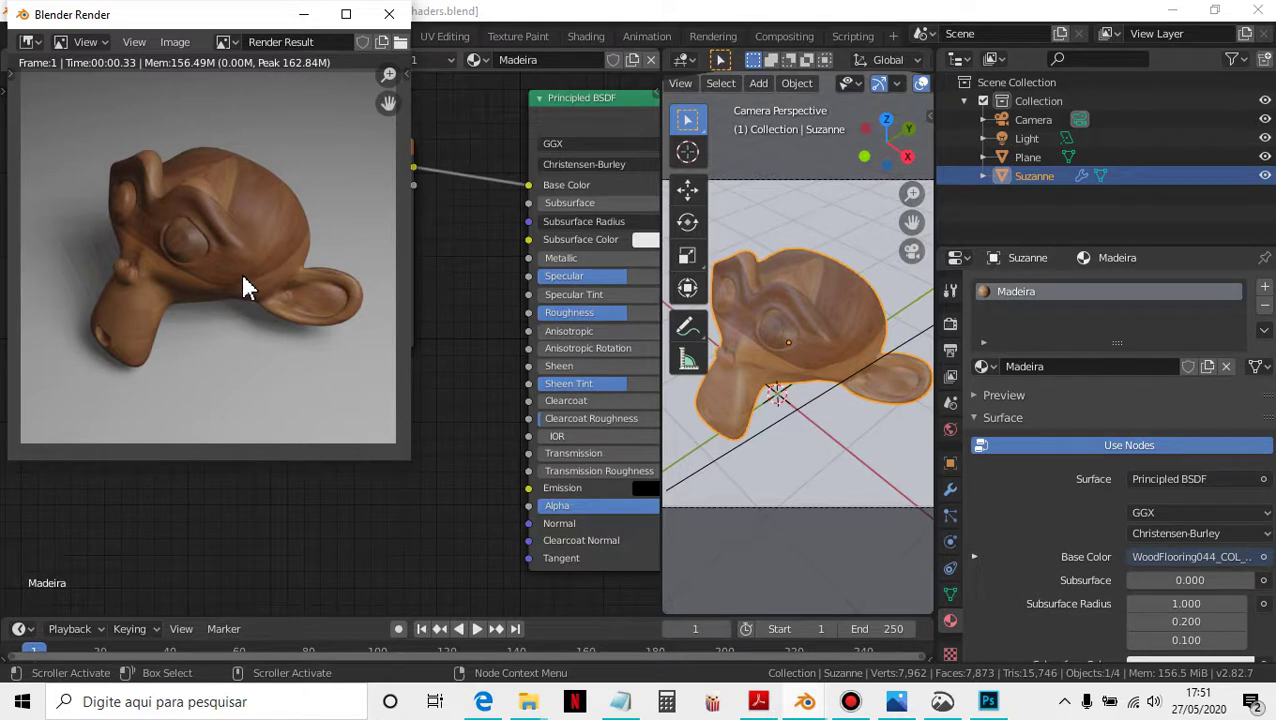
pyautogui.click(389, 14)
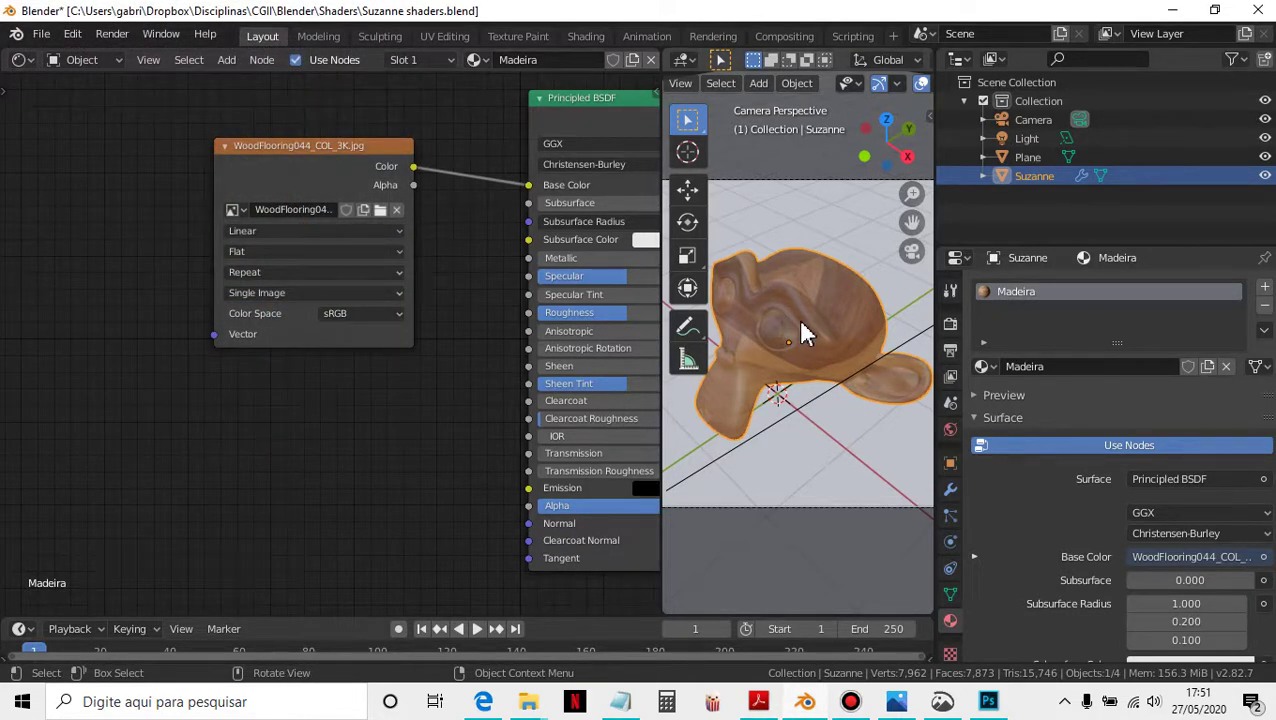
# Step: Hide Suzanne in the viewport and add a cube mesh to the scene
pyautogui.click(1265, 176)
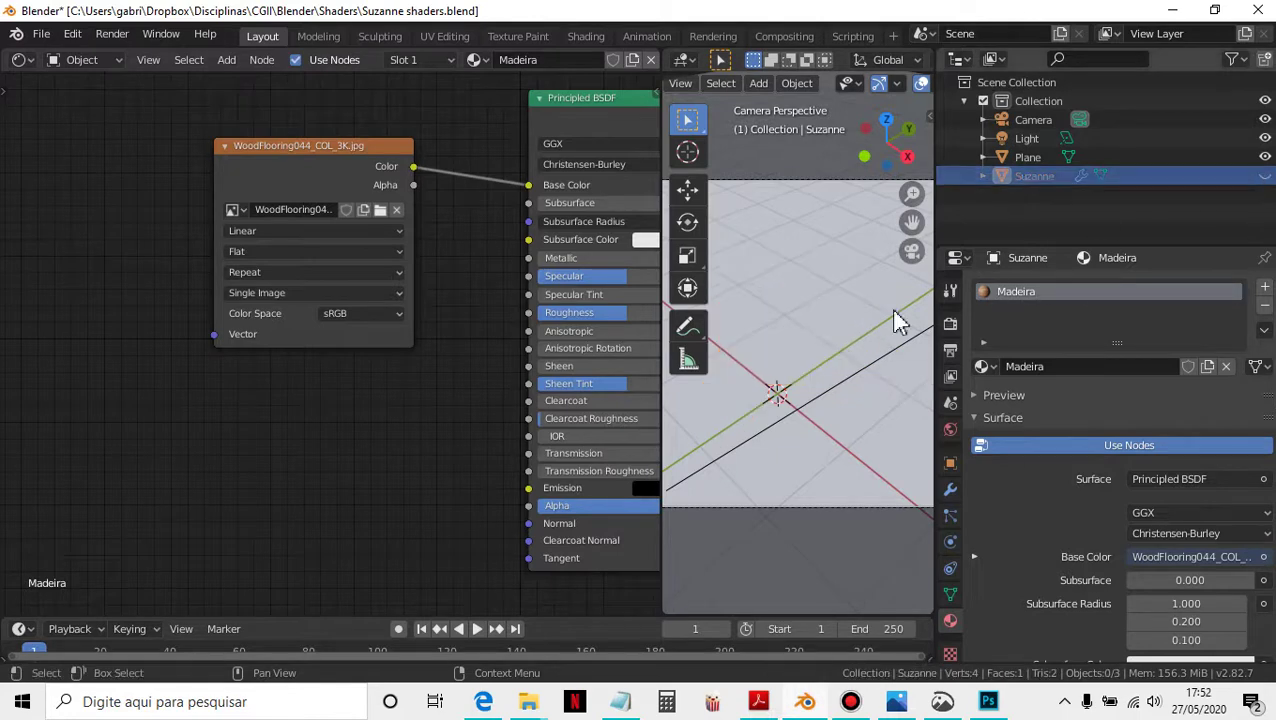
pyautogui.hotkey('shift', 'a')
pyautogui.moveTo(839, 340)
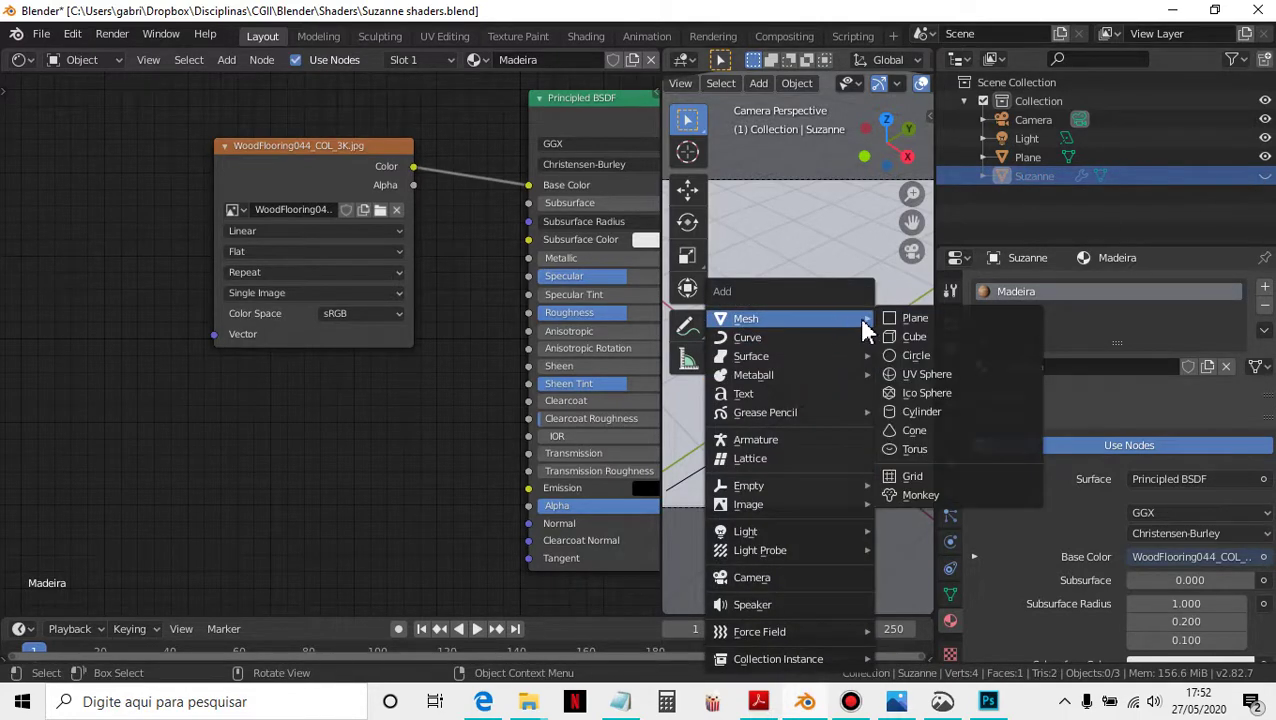
pyautogui.click(908, 337)
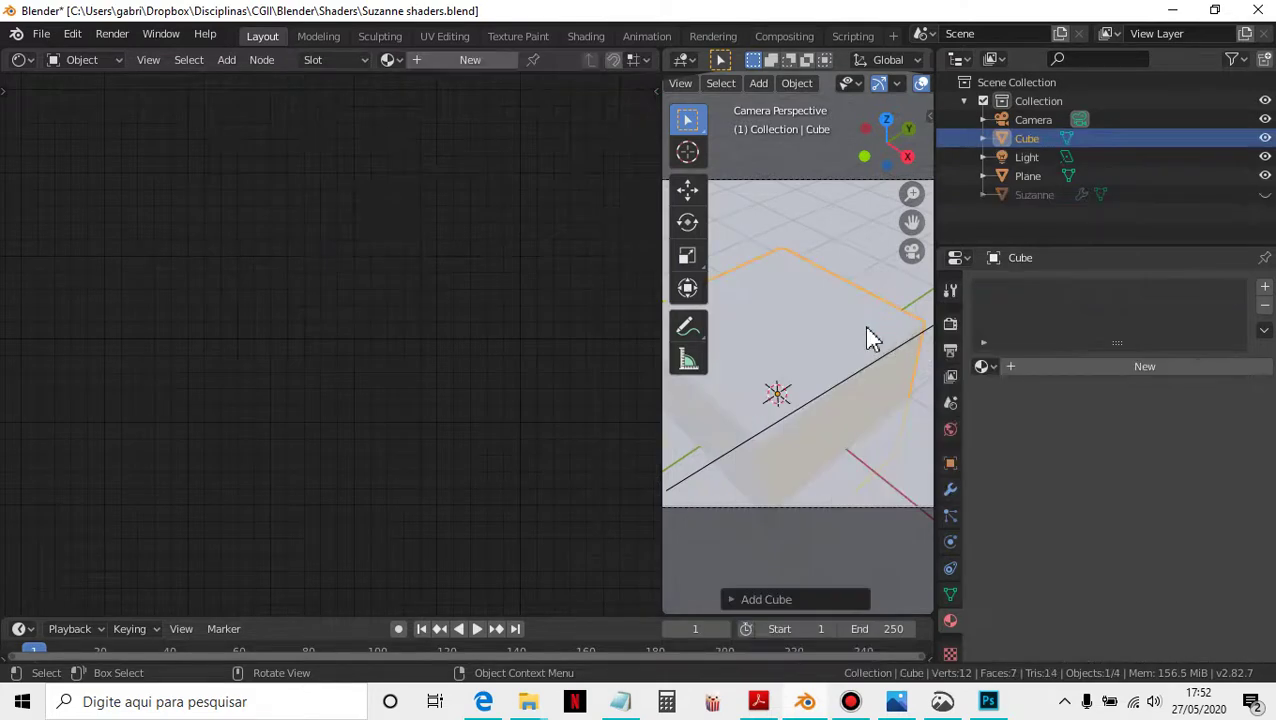
# Step: Raise the new cube along the global Z axis so that it sits on the plane
pyautogui.press('g')
pyautogui.press('z')
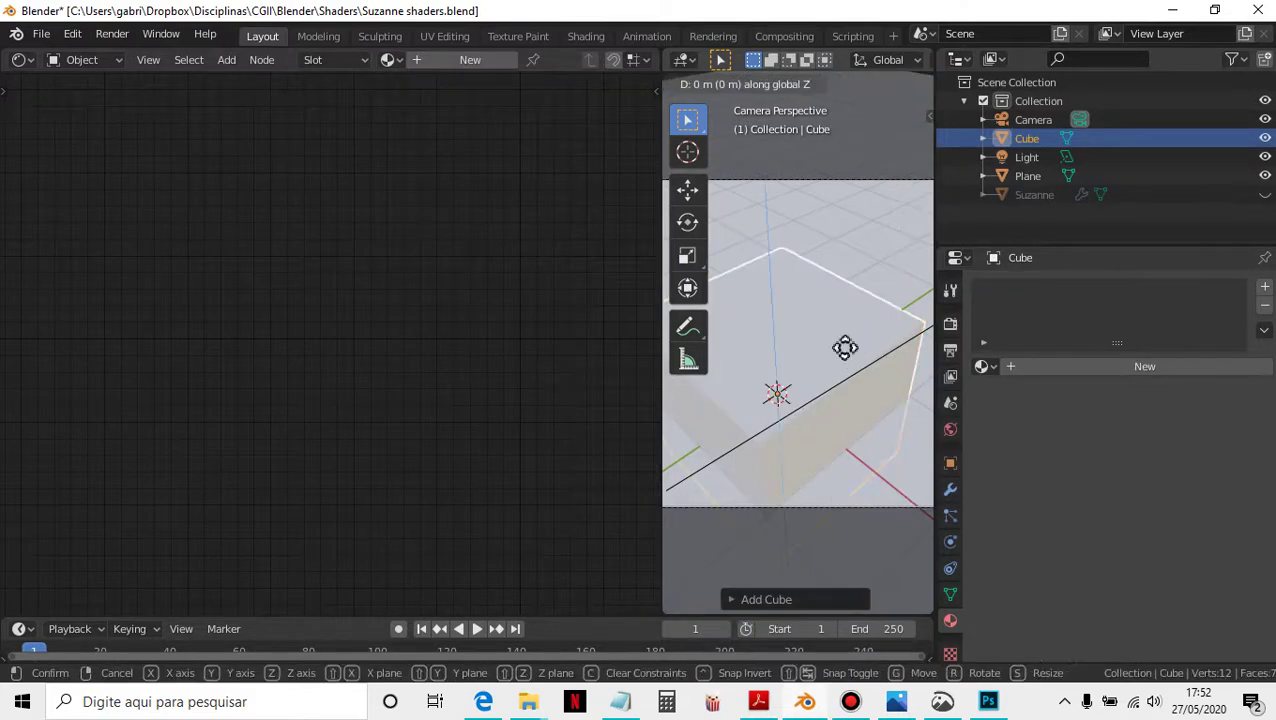
pyautogui.click(841, 280)
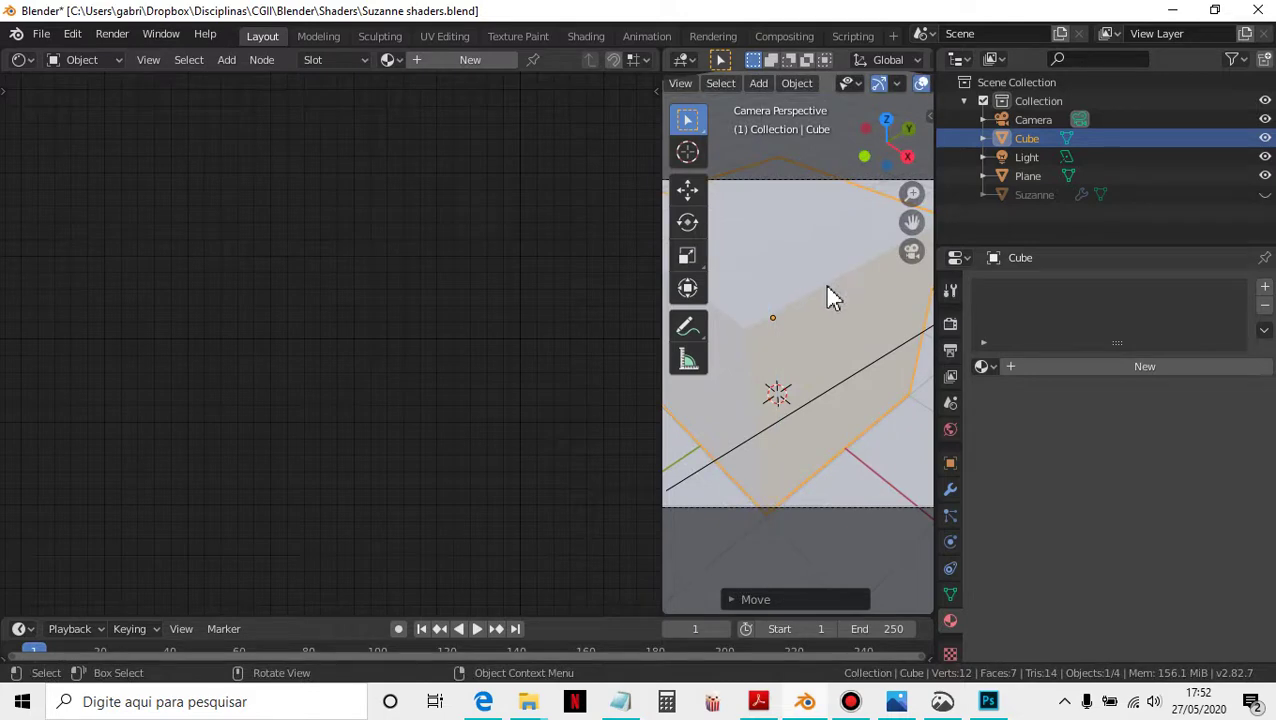
# Step: Move the camera back along its local Z axis so the whole cube fits in the frame
pyautogui.click(820, 182)
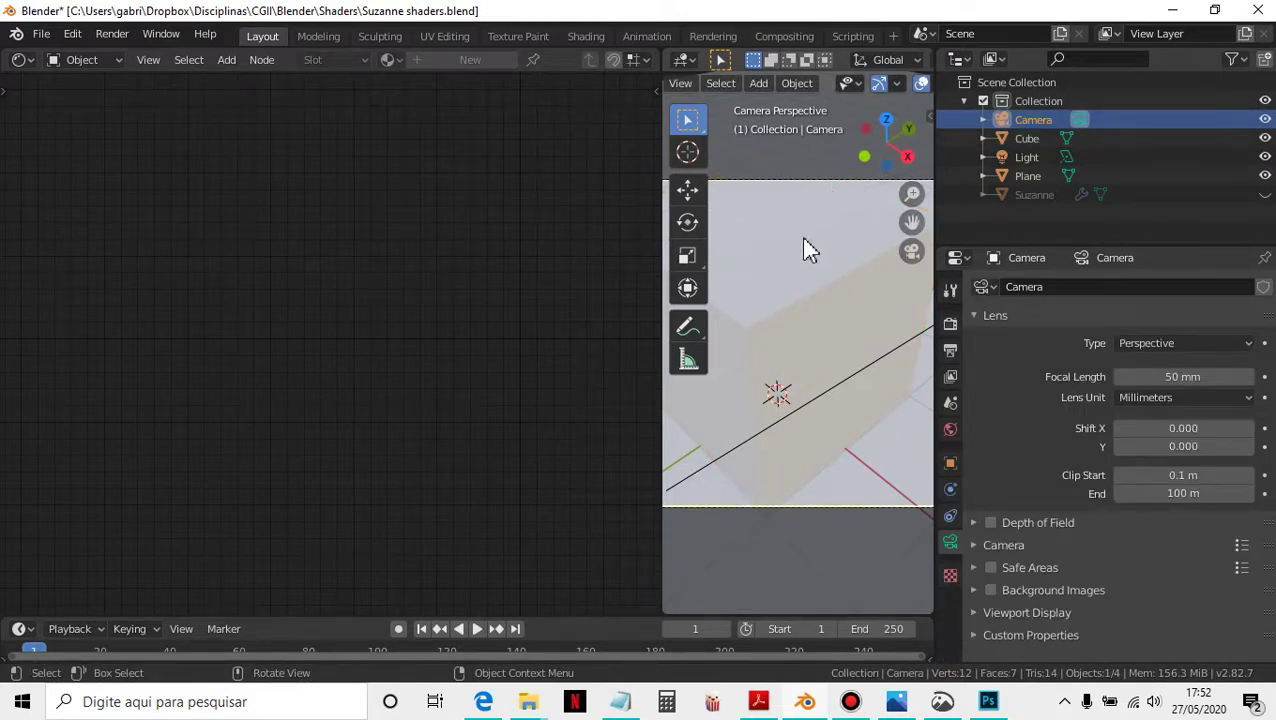
pyautogui.press('g')
pyautogui.press('z')
pyautogui.press('z')
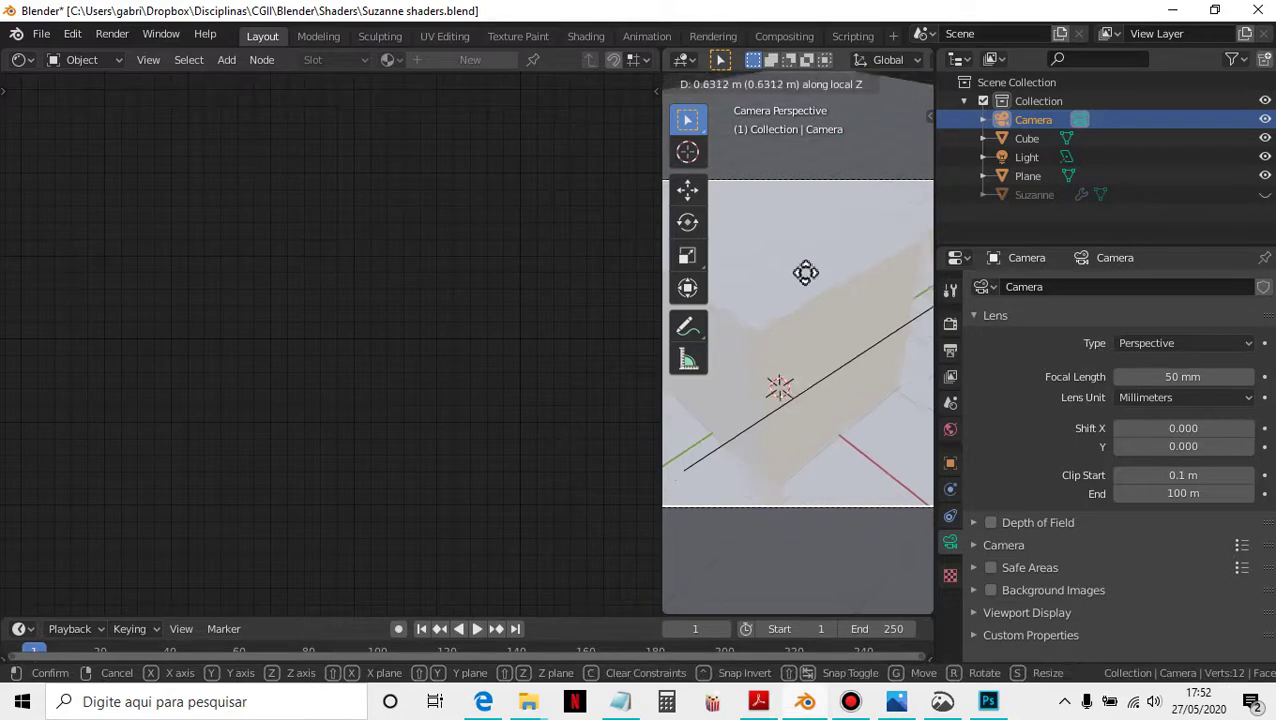
pyautogui.click(803, 304)
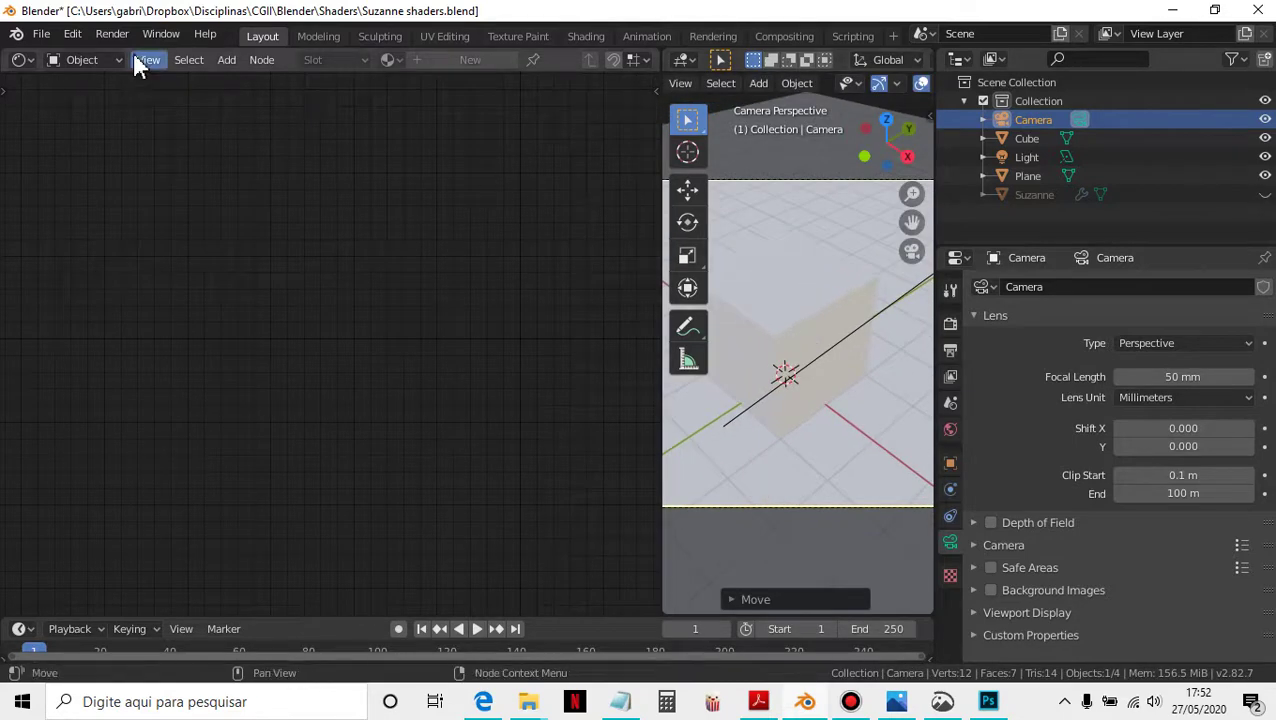
# Step: Assign the existing Madeira material to the cube
pyautogui.click(805, 305)
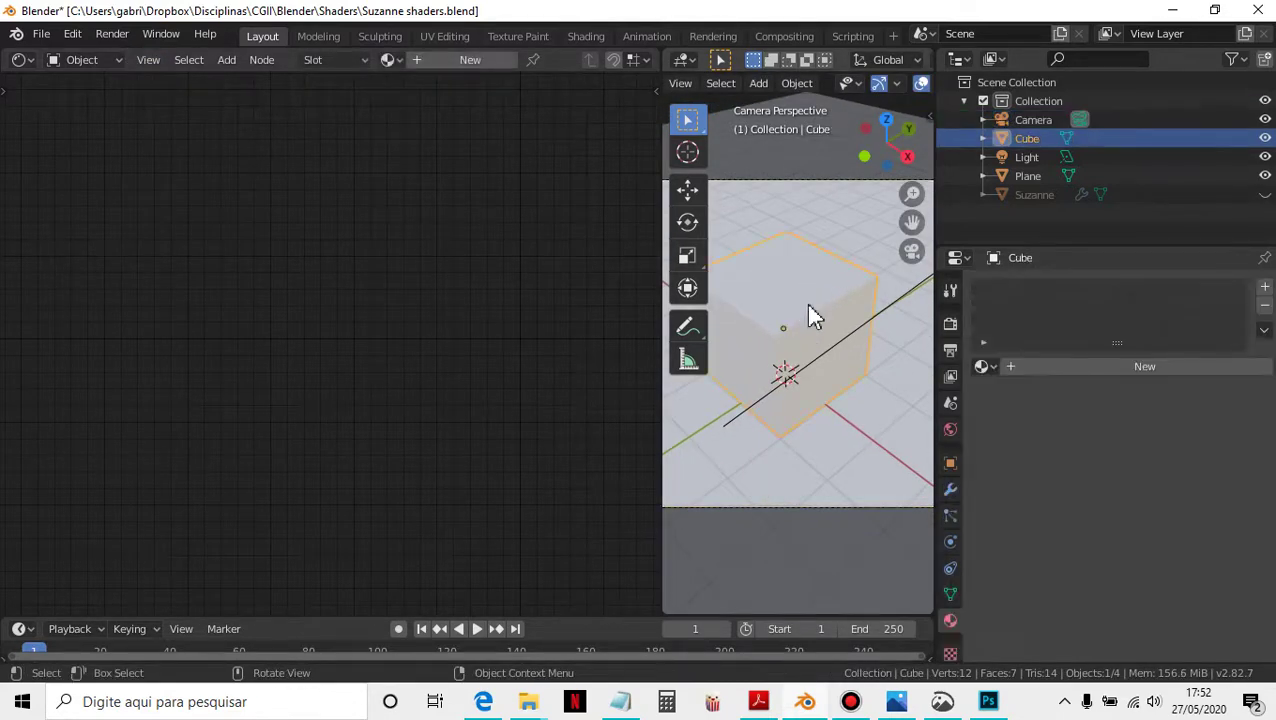
pyautogui.click(985, 366)
pyautogui.click(1019, 430)
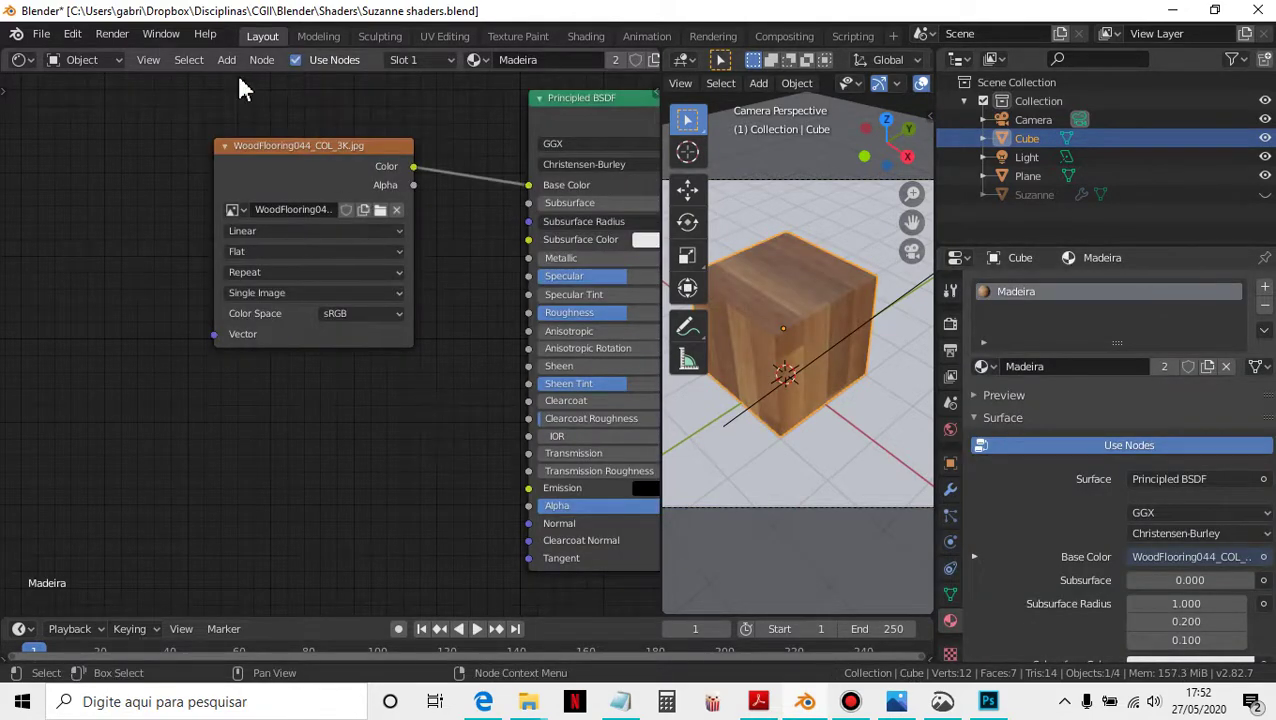
# Step: Render the scene with the wood-textured cube, and close the render window
pyautogui.click(113, 34)
pyautogui.click(135, 51)
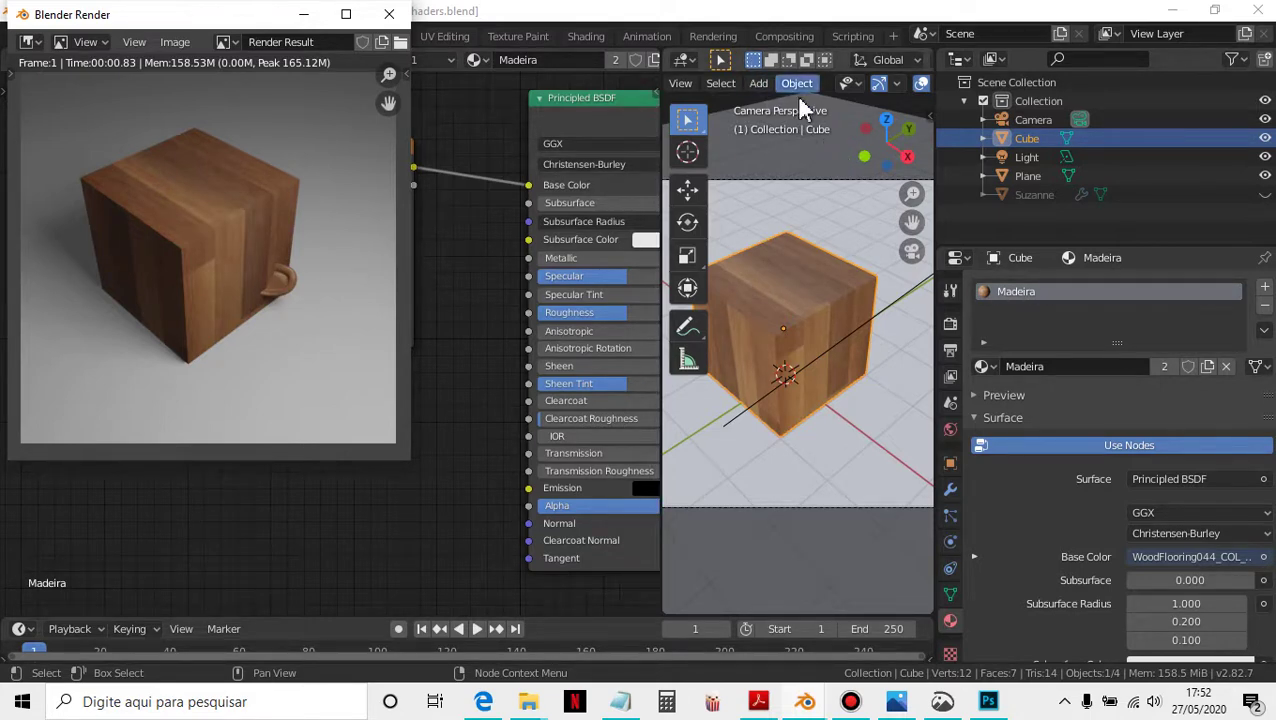
pyautogui.click(389, 14)
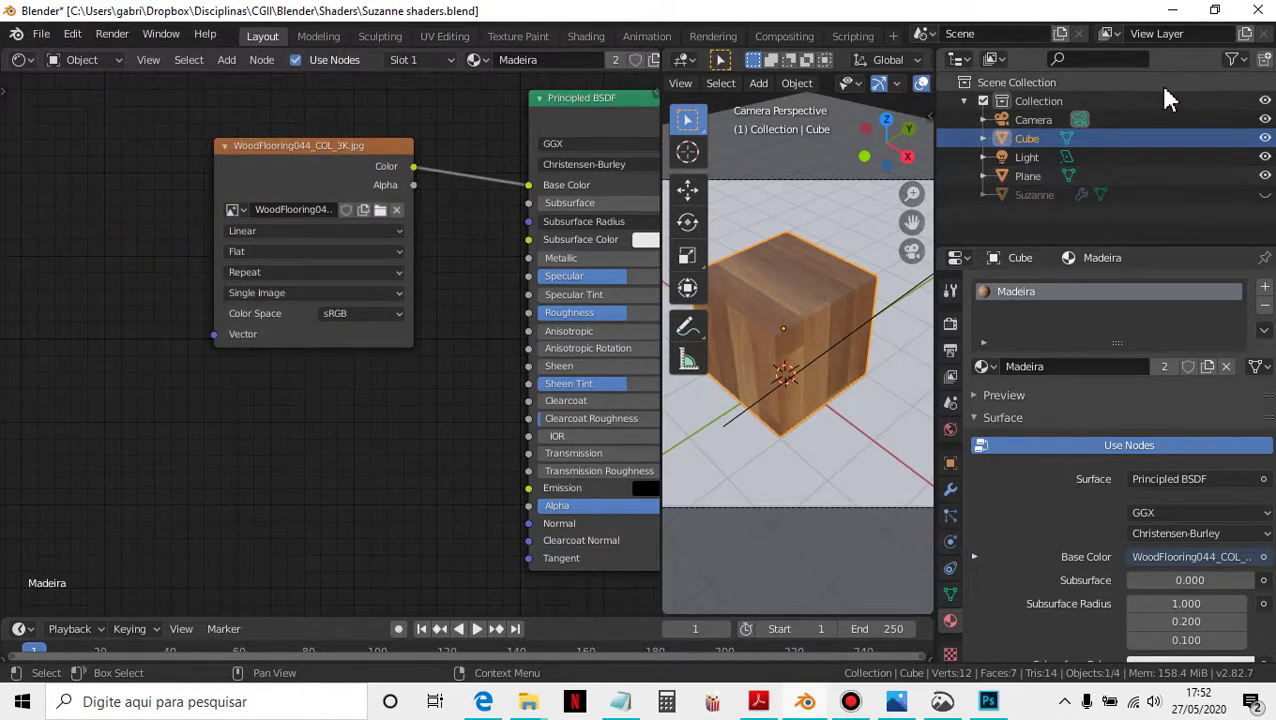
# Step: Capture the outliner's filter options in a screen snip, mark the filter control in red, and close the snip without saving
pyautogui.click(1244, 66)
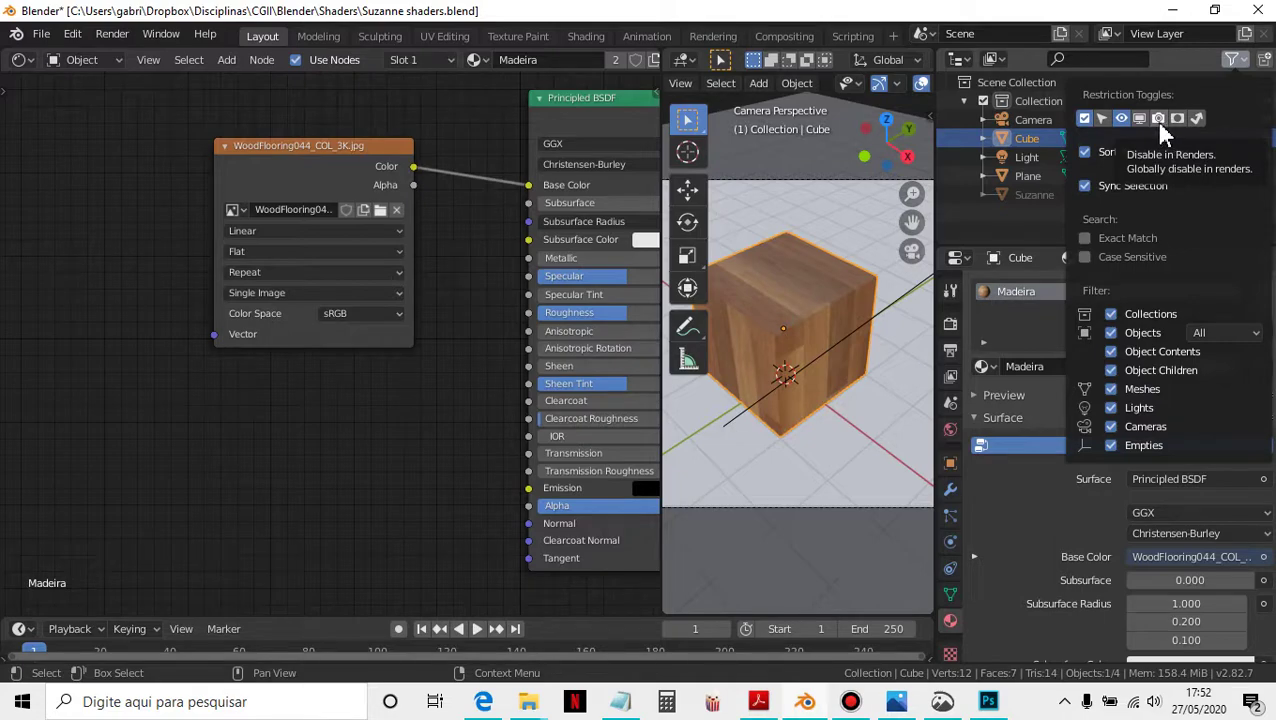
pyautogui.press('shift+super+s')
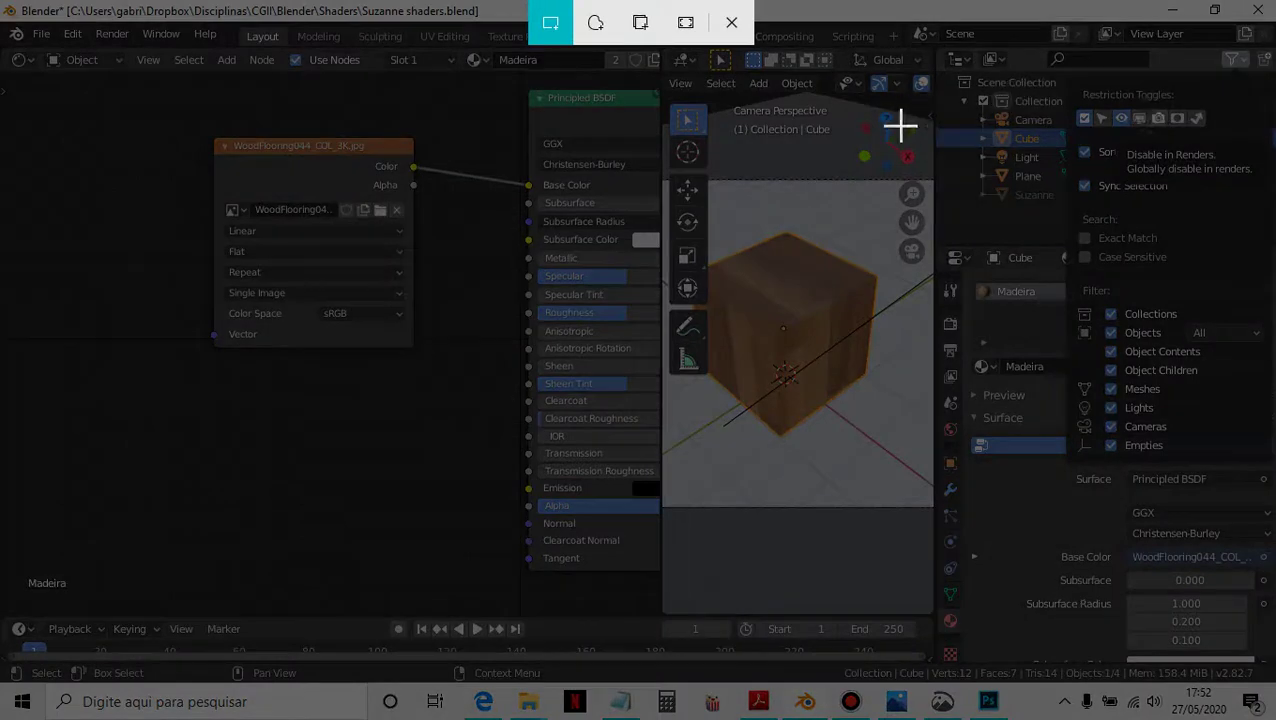
pyautogui.moveTo(652, 518)
pyautogui.mouseDown()
pyautogui.moveTo(1268, 104)
pyautogui.moveTo(1272, 26)
pyautogui.mouseUp()
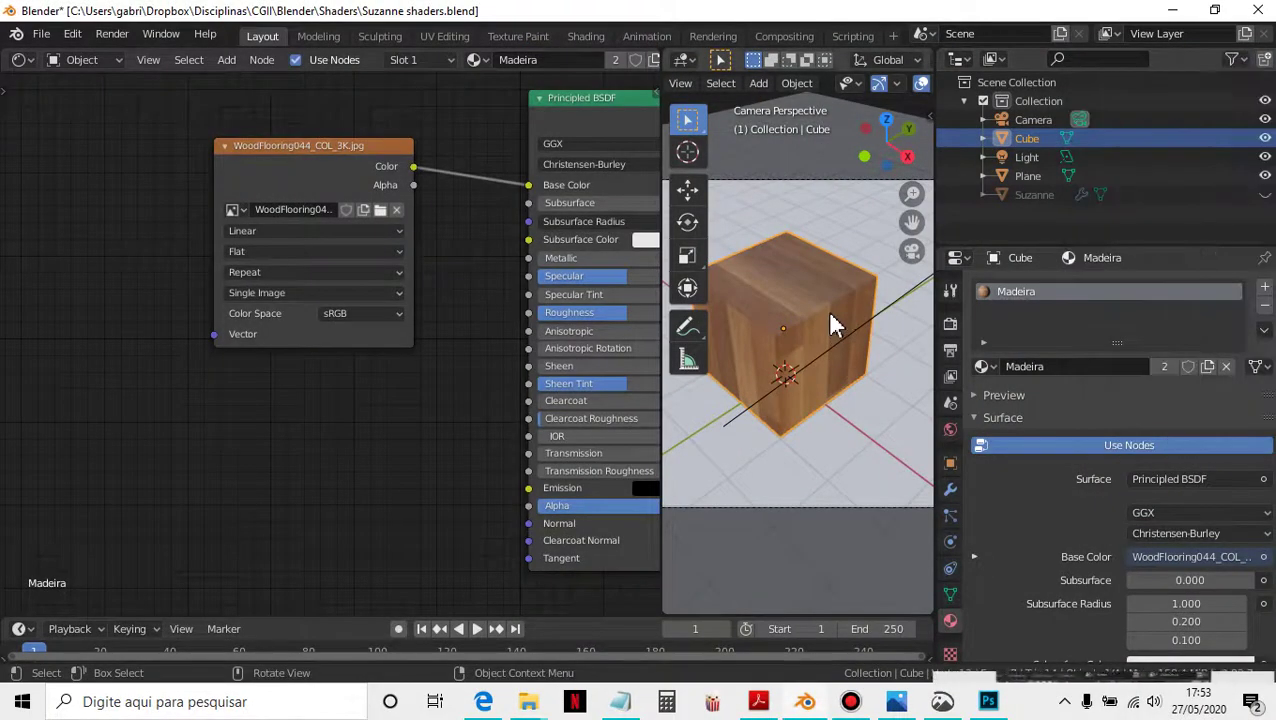
pyautogui.click(1145, 575)
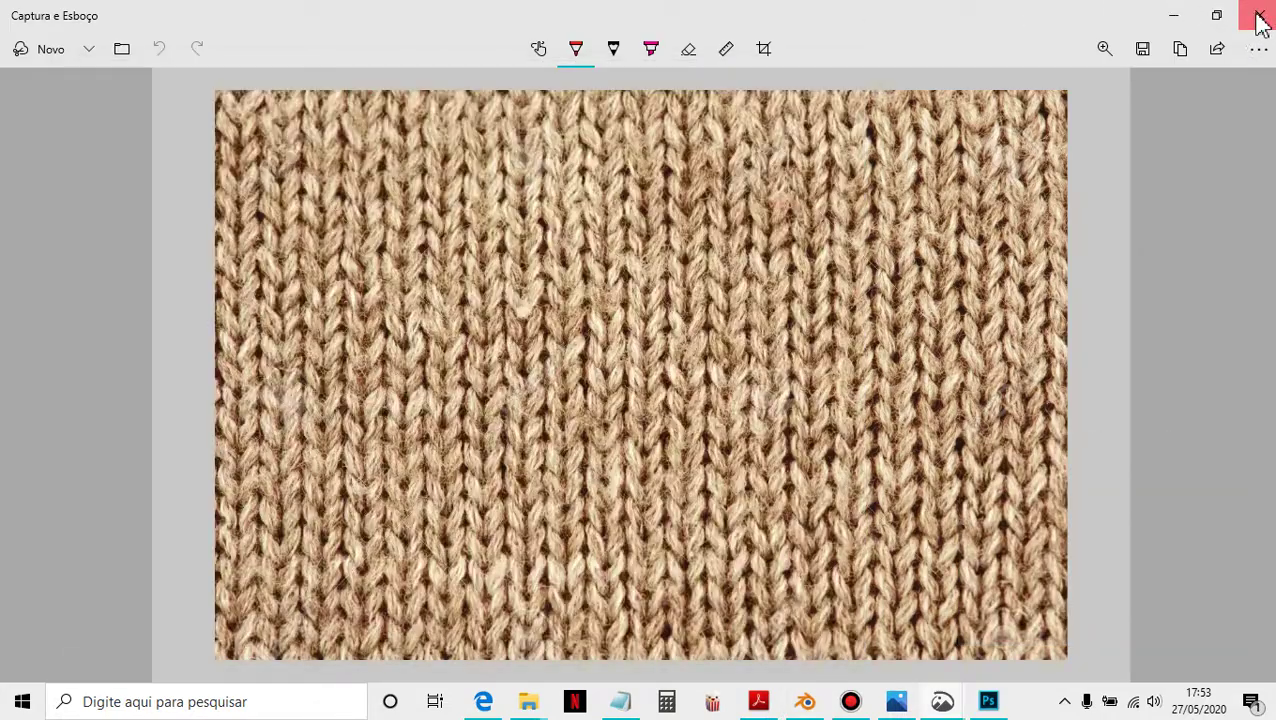
pyautogui.click(1260, 20)
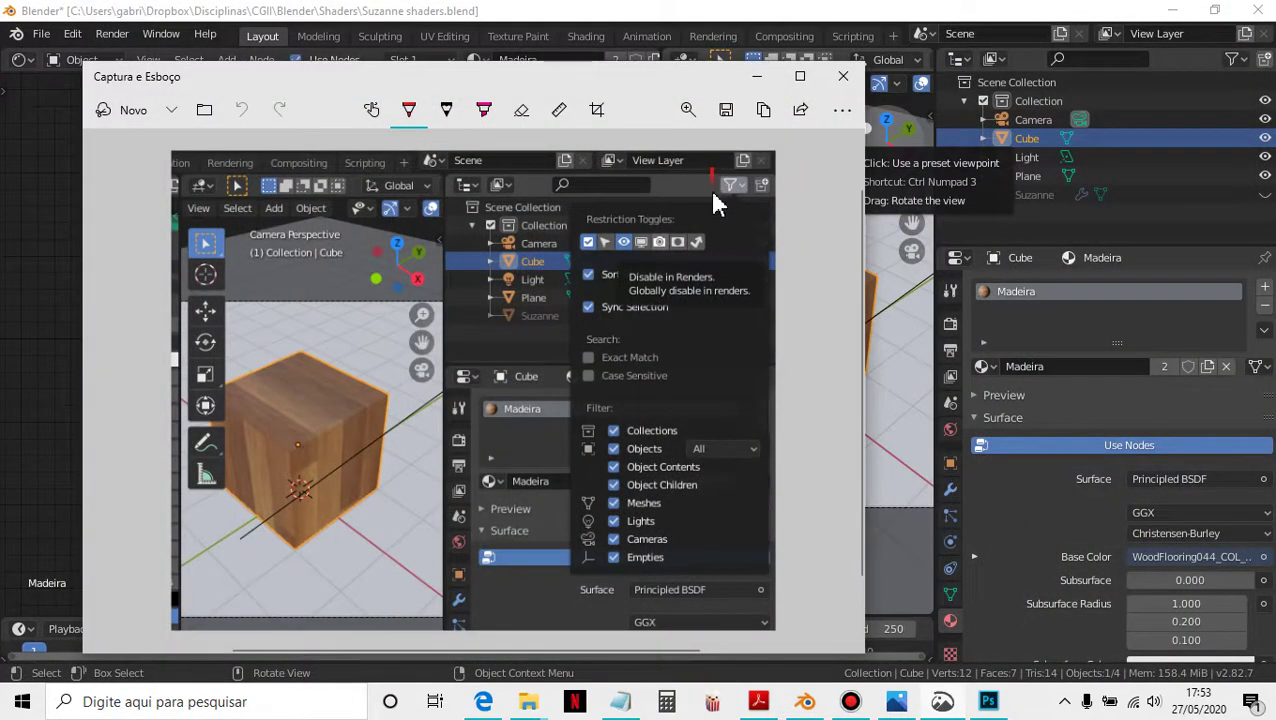
pyautogui.moveTo(712, 173)
pyautogui.mouseDown()
pyautogui.moveTo(737, 196)
pyautogui.moveTo(757, 184)
pyautogui.moveTo(726, 172)
pyautogui.moveTo(708, 182)
pyautogui.mouseUp()
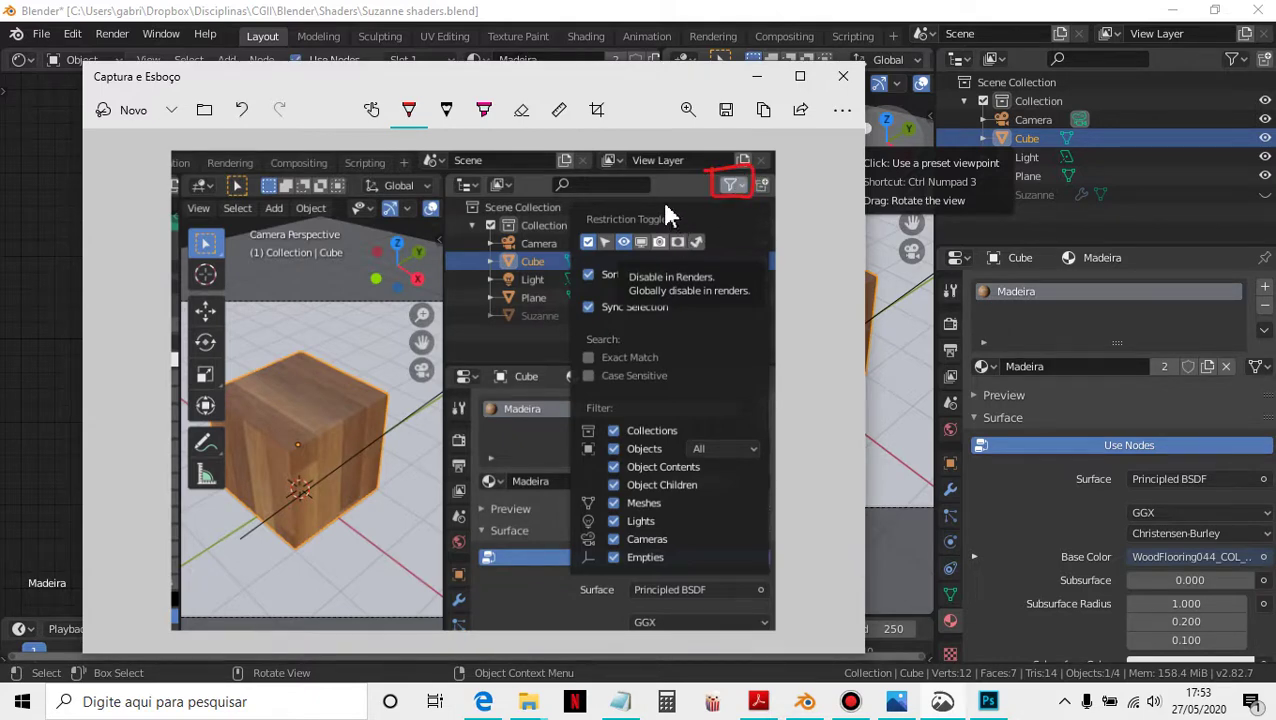
pyautogui.moveTo(674, 179)
pyautogui.mouseDown()
pyautogui.moveTo(657, 230)
pyautogui.moveTo(670, 211)
pyautogui.mouseUp()
pyautogui.click(843, 80)
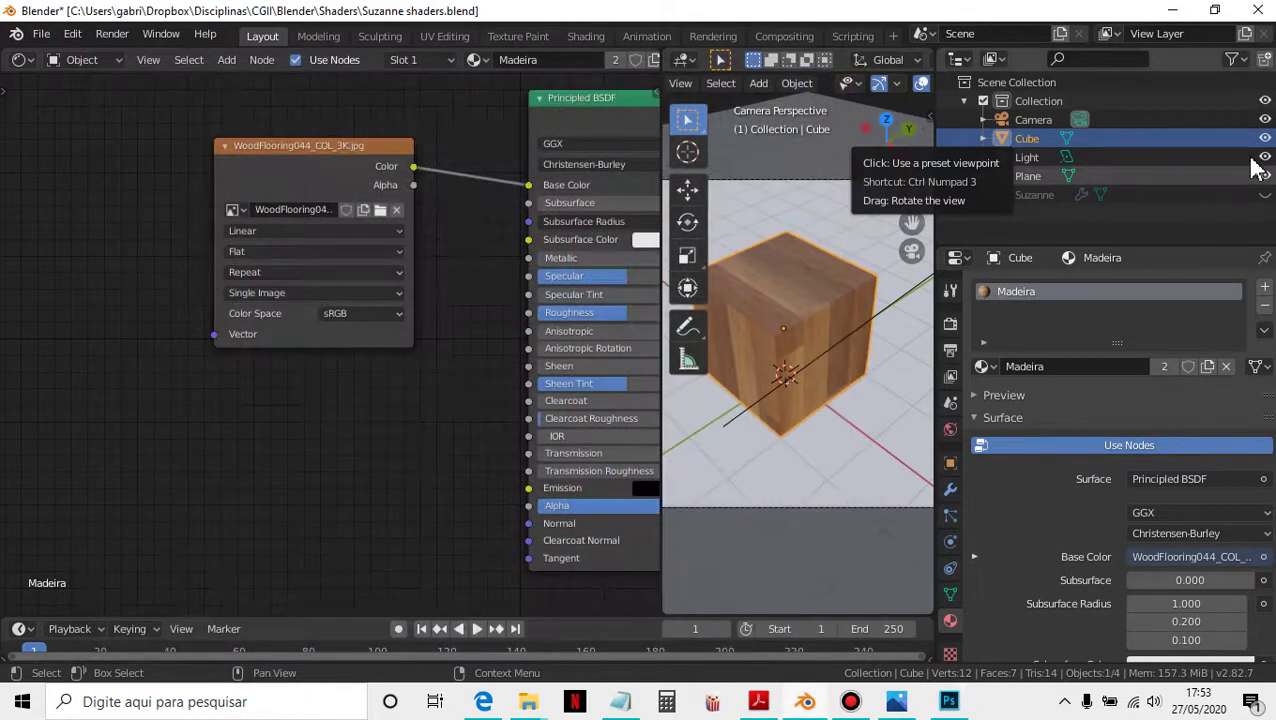
# Step: Show the Disable in Renders toggles in the outliner and exclude Suzanne from renders
pyautogui.click(1231, 59)
pyautogui.click(1158, 118)
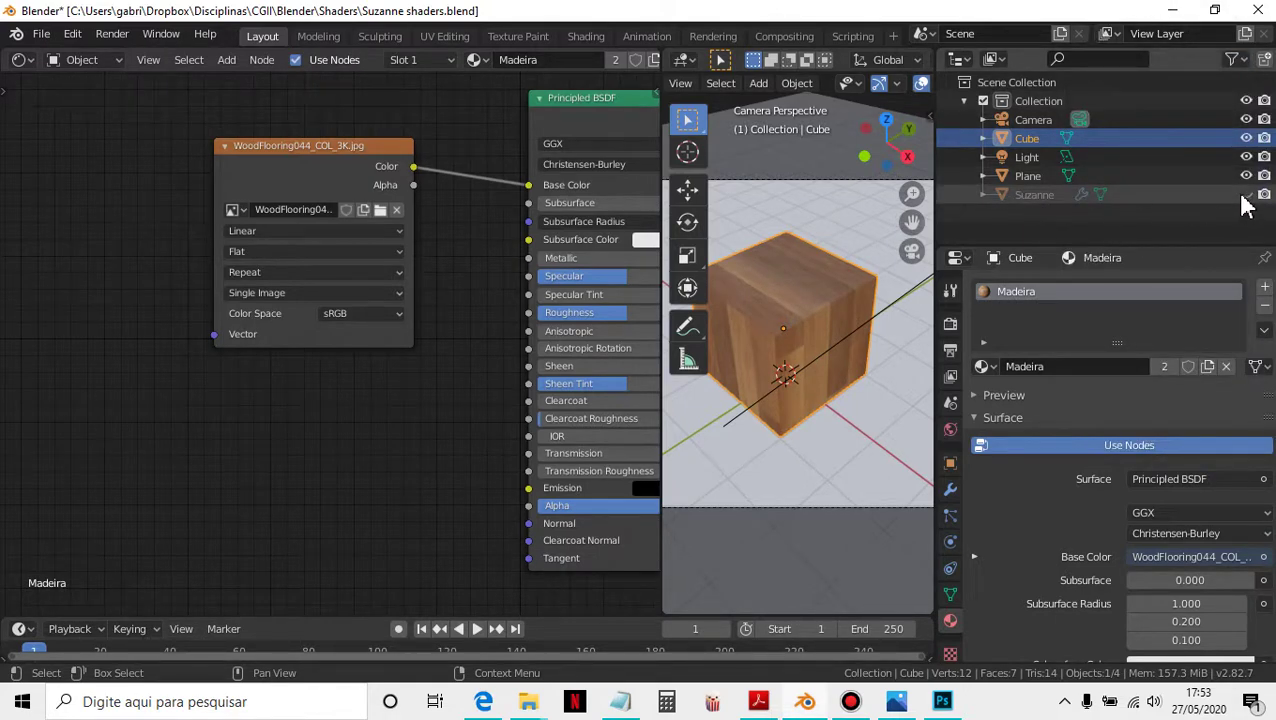
pyautogui.click(1264, 195)
# Step: Render the scene again to check that only the cube is rendered on the plane, and close the render window
pyautogui.click(115, 37)
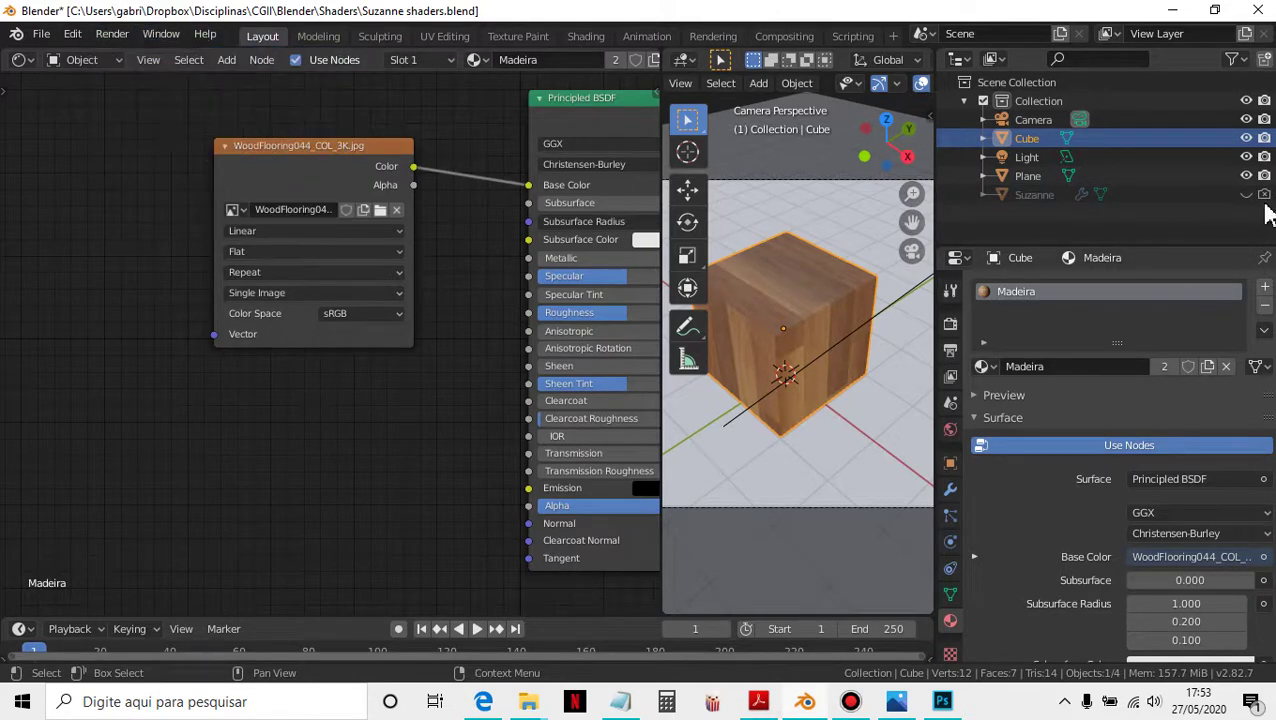
pyautogui.click(110, 34)
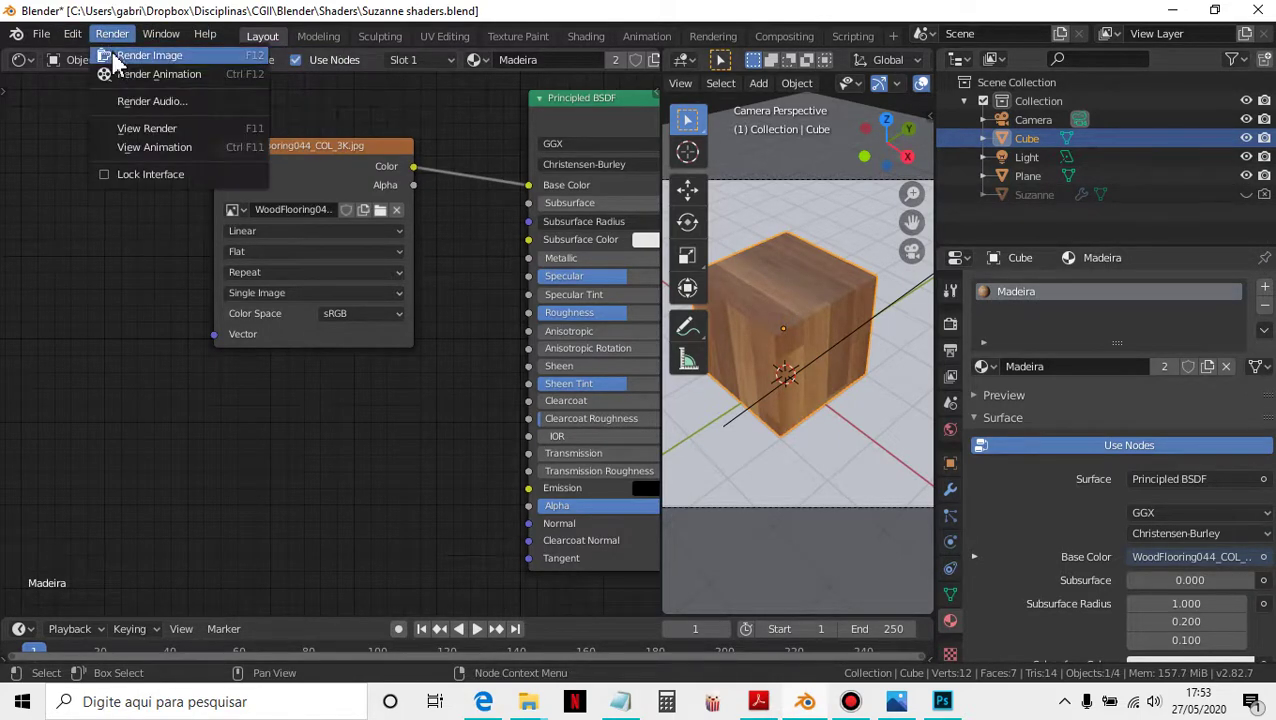
pyautogui.click(125, 51)
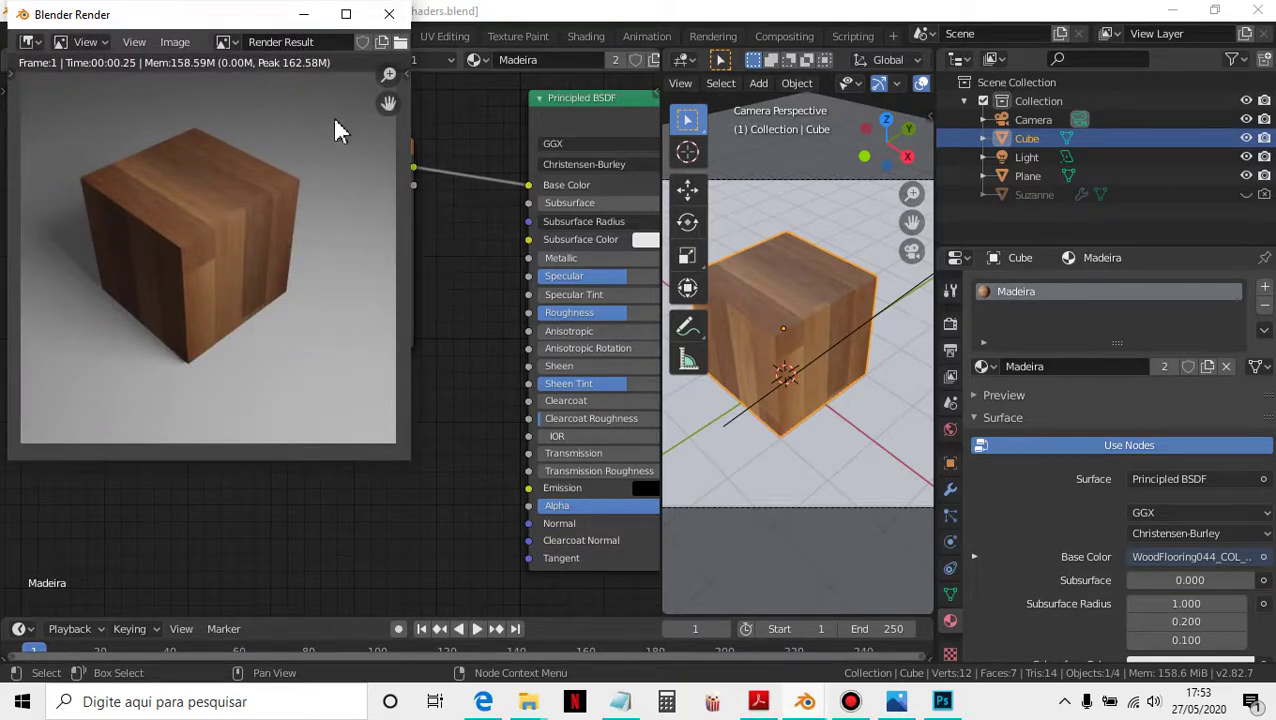
pyautogui.click(389, 17)
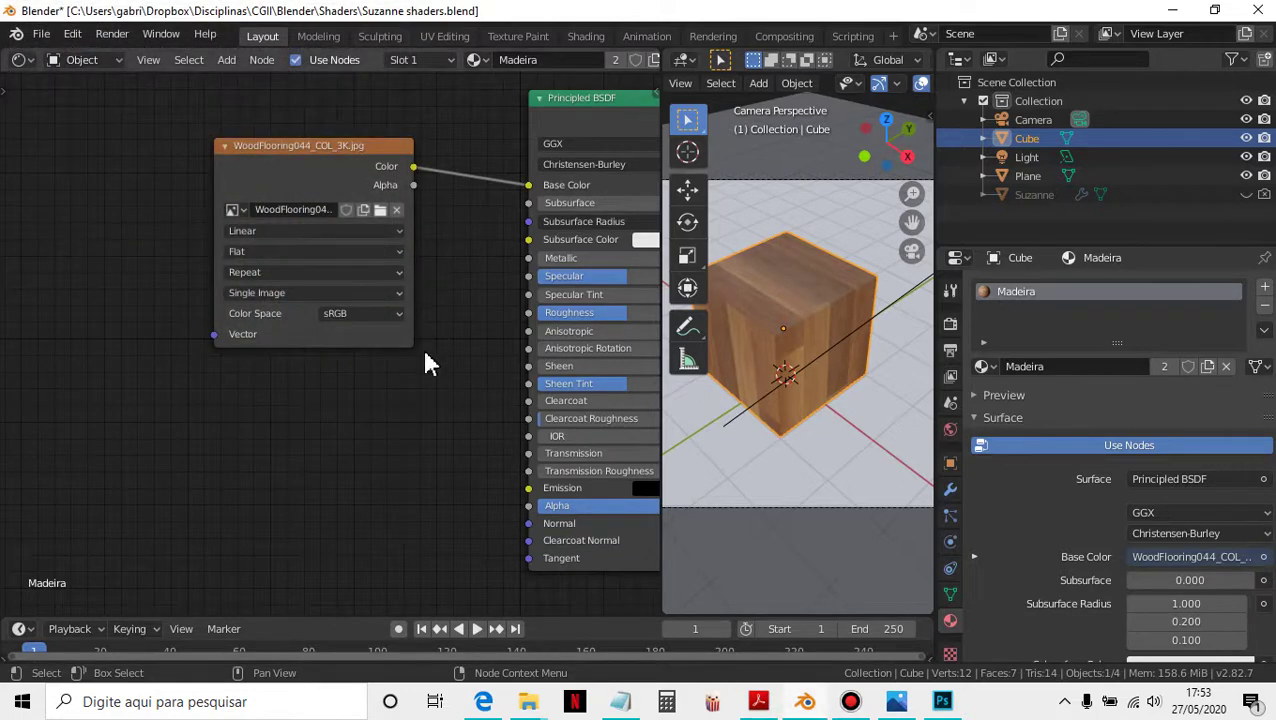
# Step: Split the shader editor area horizontally and turn the upper area into a UV Editor
pyautogui.scroll(-2, 424, 362)
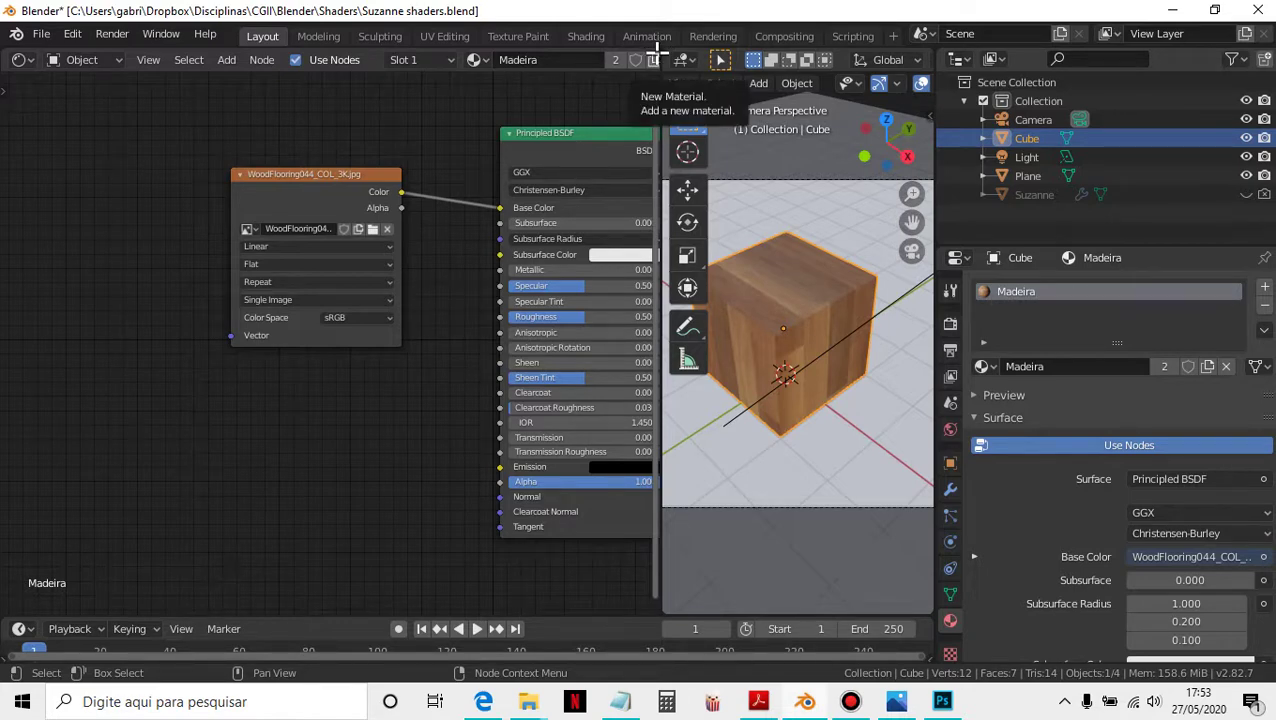
pyautogui.moveTo(657, 50); pyautogui.dragTo(478, 333)
pyautogui.scroll(1, 181, 211)
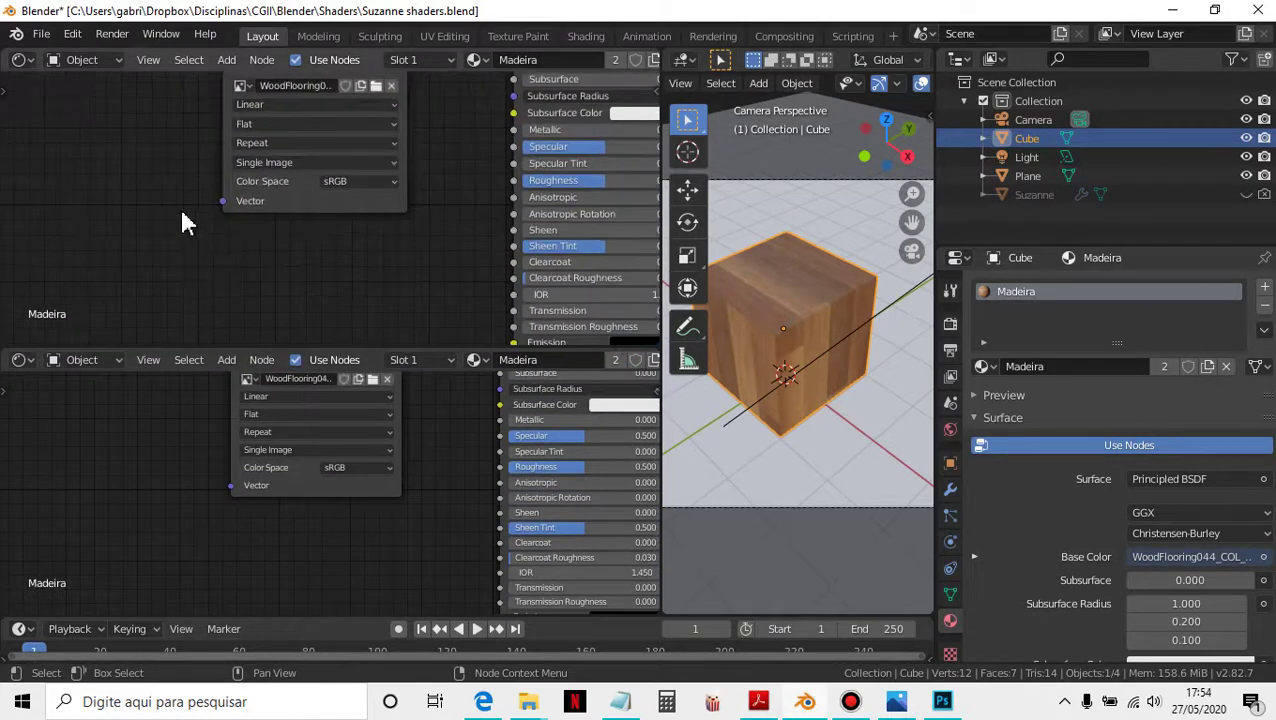
pyautogui.click(22, 60)
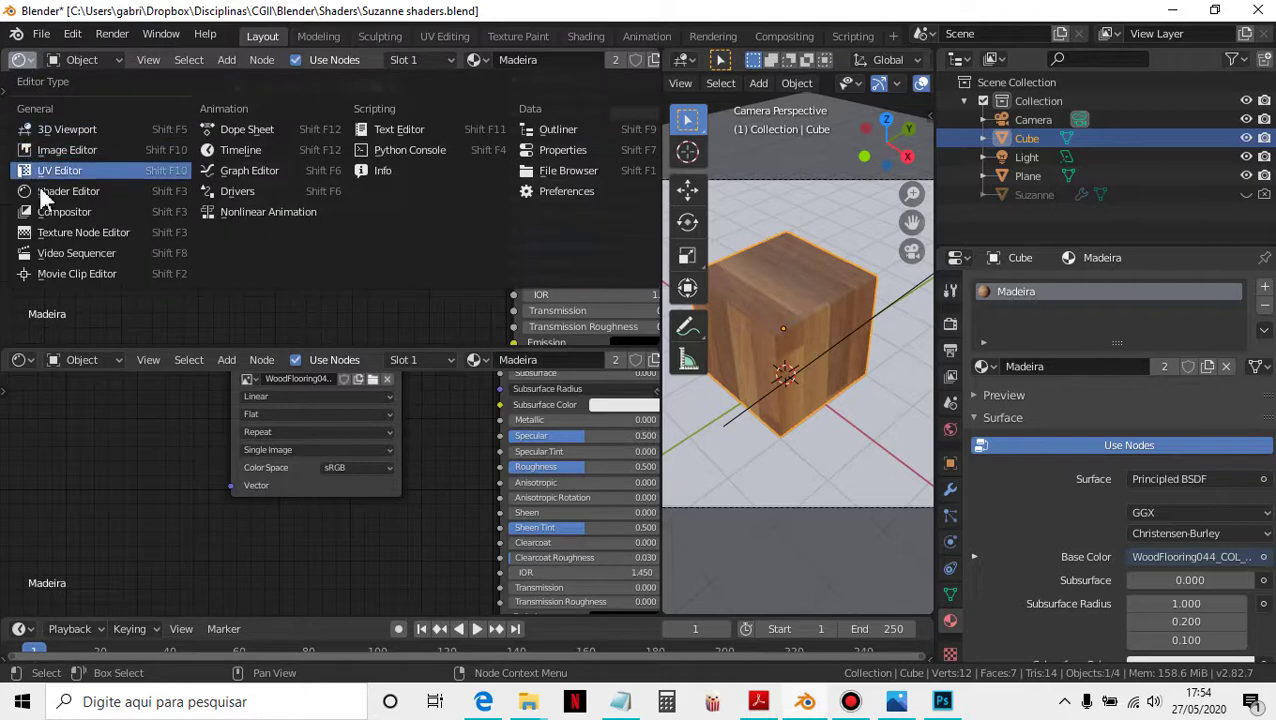
pyautogui.click(88, 171)
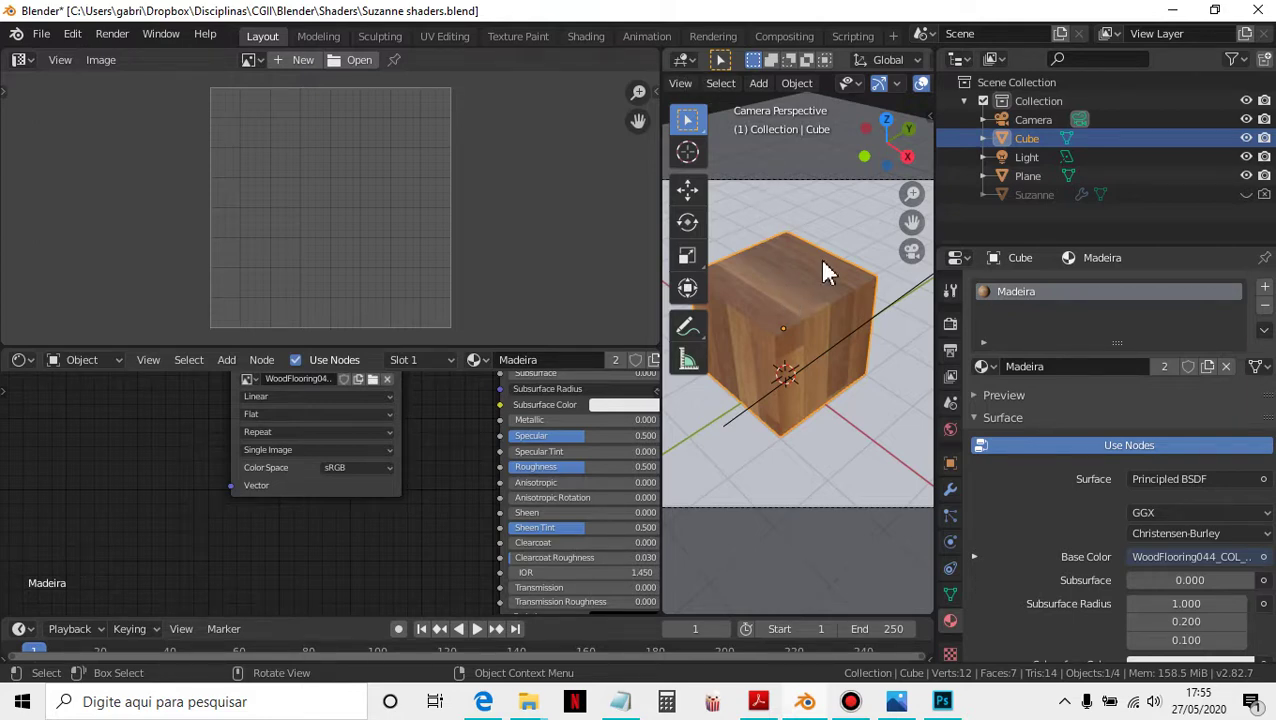
# Step: Enter Edit Mode on the cube to show its whole UV layout over the wood image, and widen the 3D viewport
pyautogui.press('Tab')
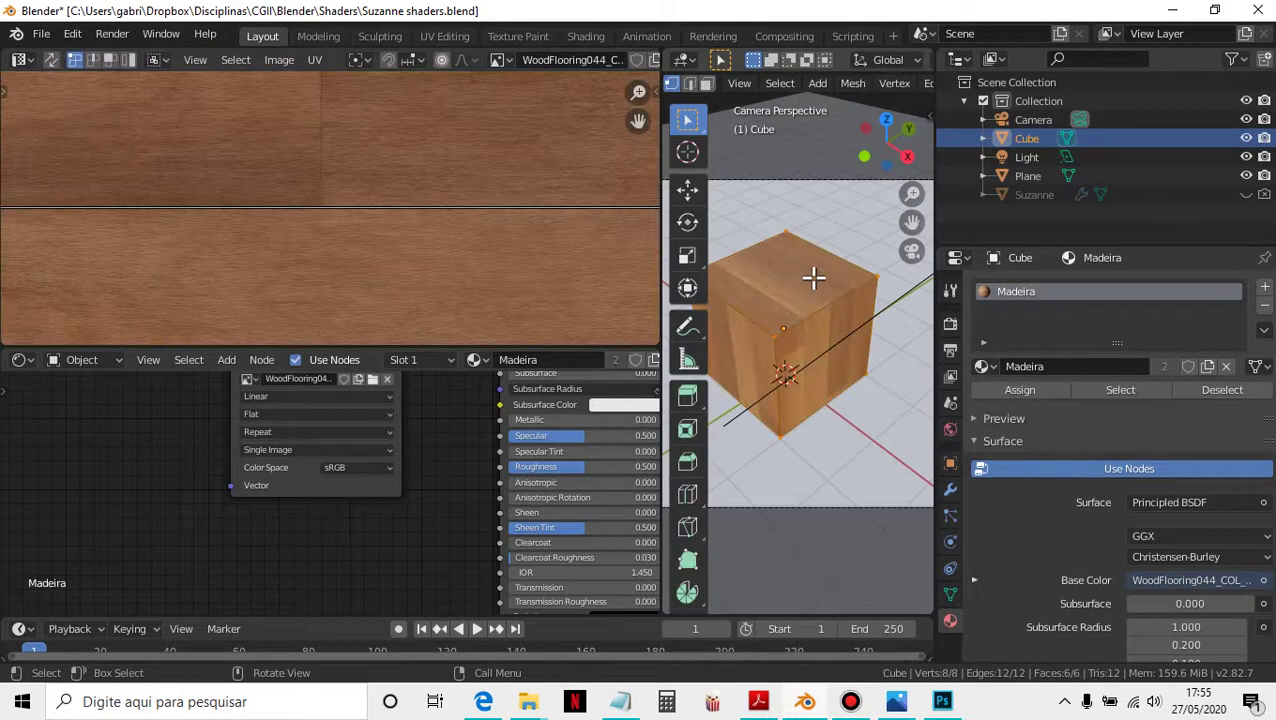
pyautogui.scroll(-3, 813, 278)
pyautogui.scroll(-4, 400, 226)
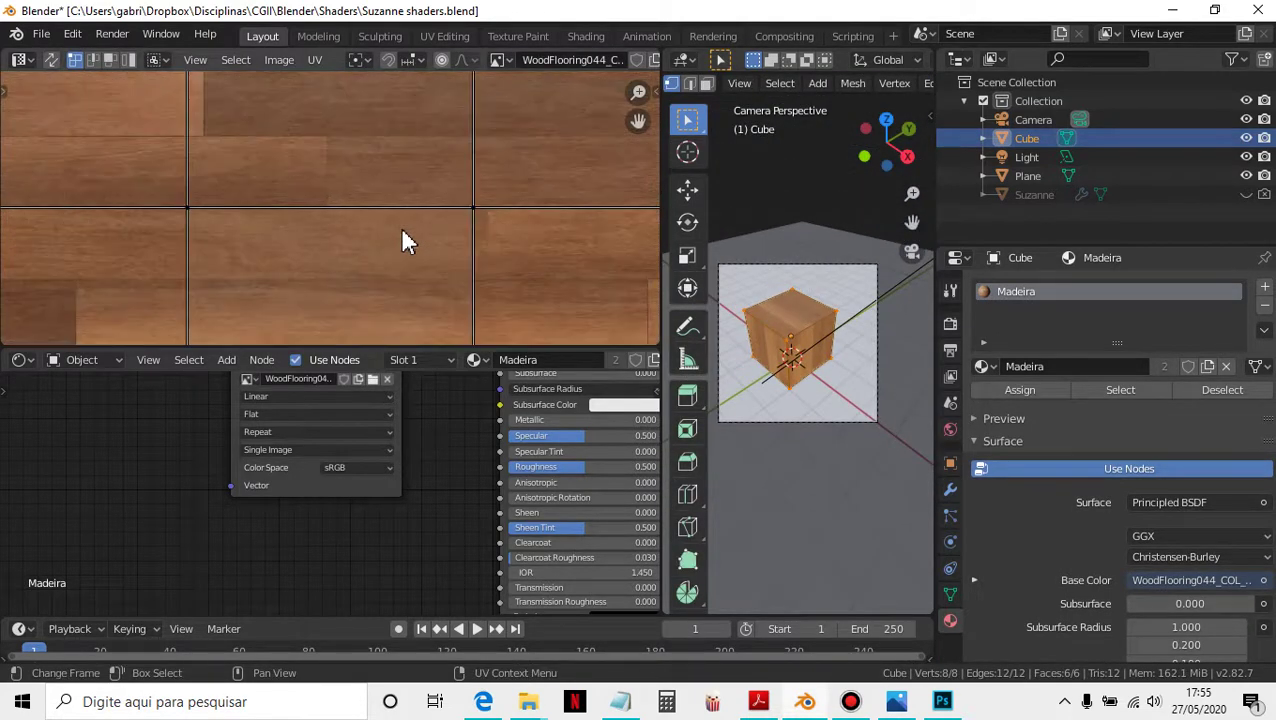
pyautogui.scroll(-3, 403, 236)
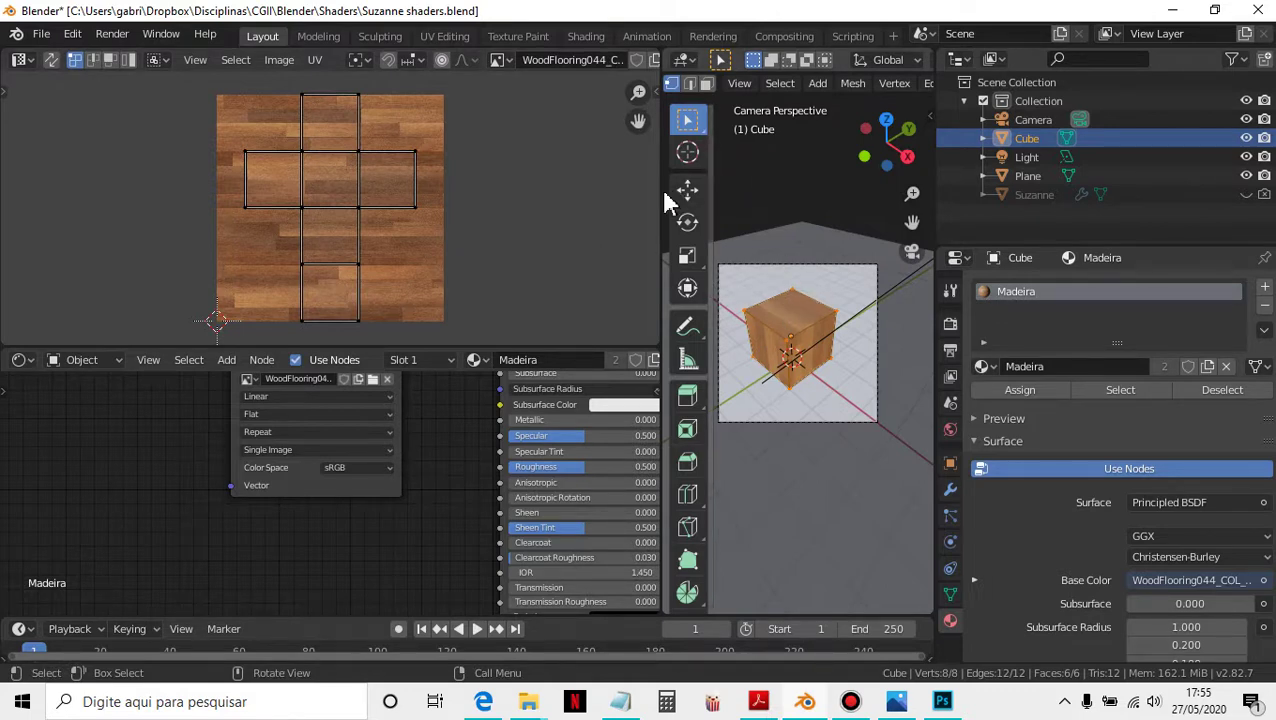
pyautogui.moveTo(661, 200); pyautogui.dragTo(510, 208)
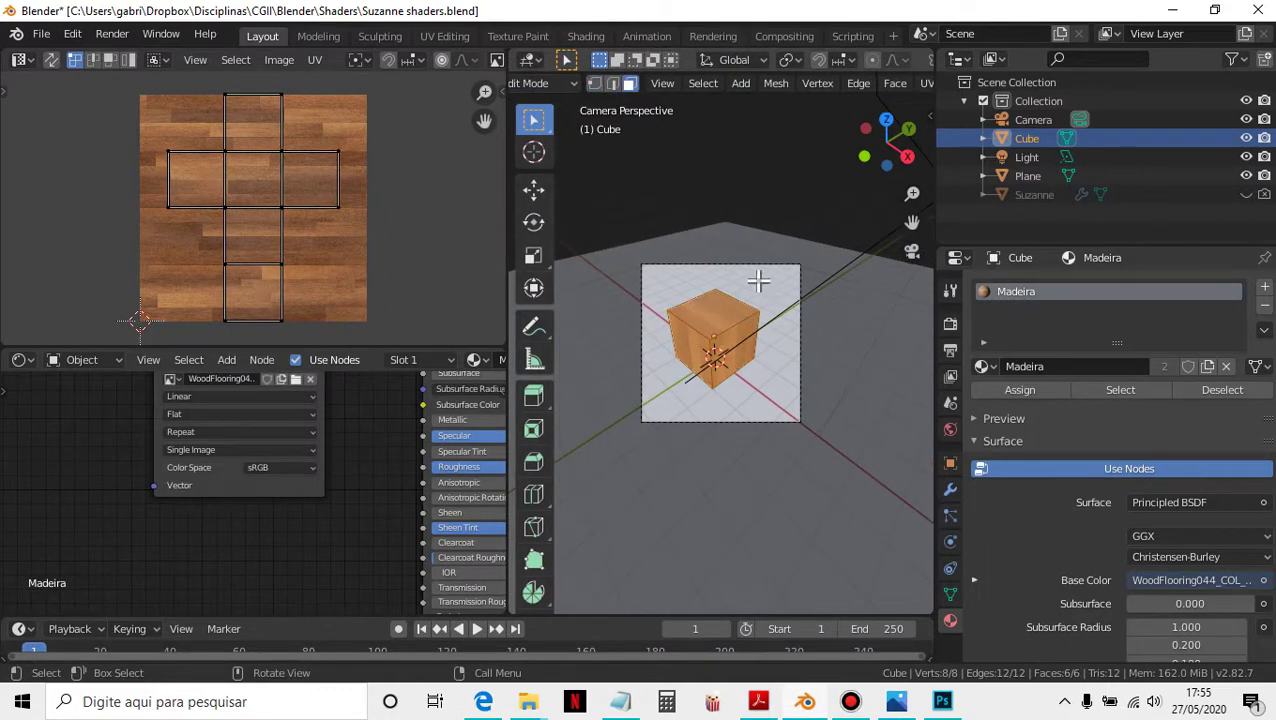
# Step: Select the cube's visible faces one at a time in face mode to examine where each lies on the wood image, and reselect all faces
pyautogui.click(722, 310)
pyautogui.click(734, 356)
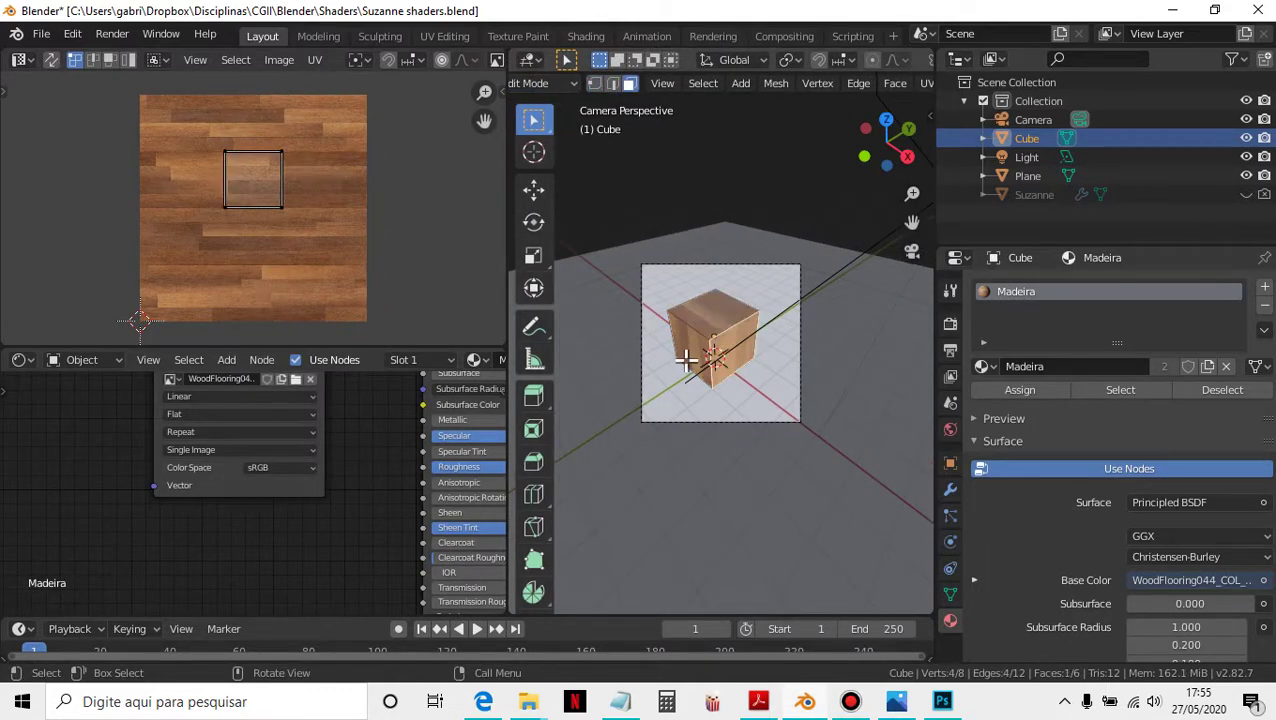
pyautogui.click(698, 352)
pyautogui.click(714, 316)
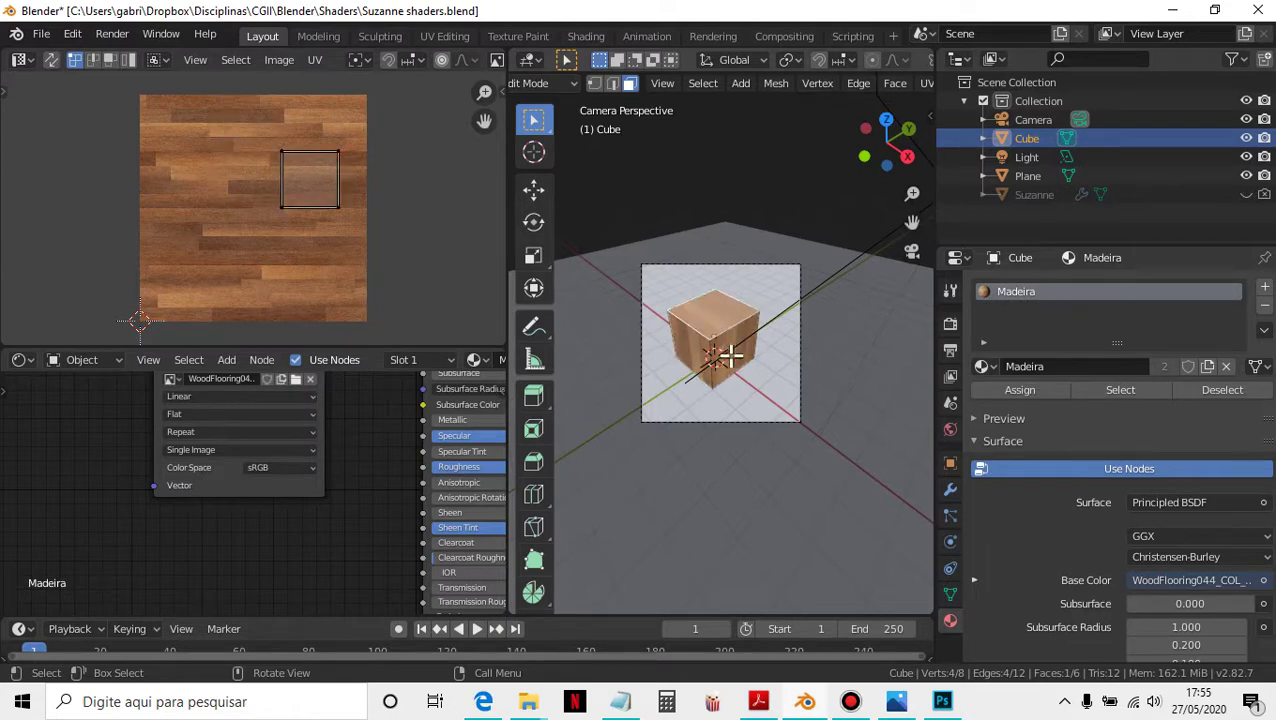
pyautogui.click(726, 354)
pyautogui.click(701, 357)
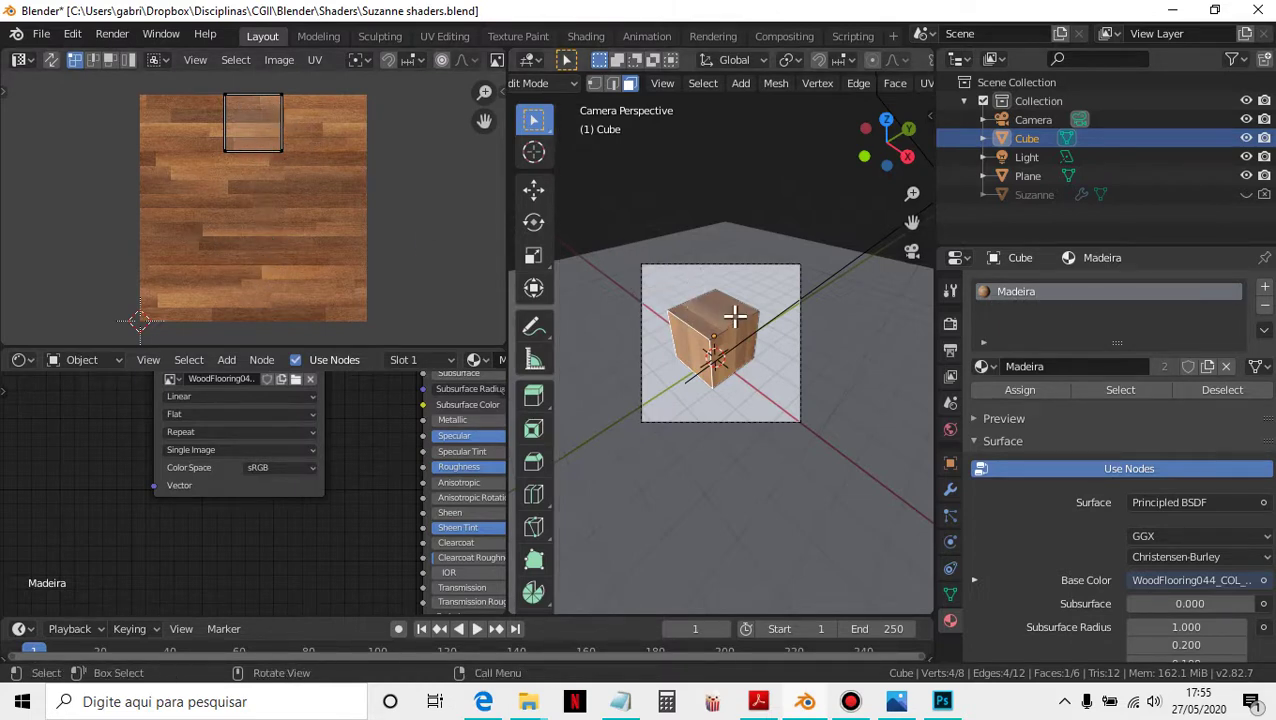
pyautogui.press('a')
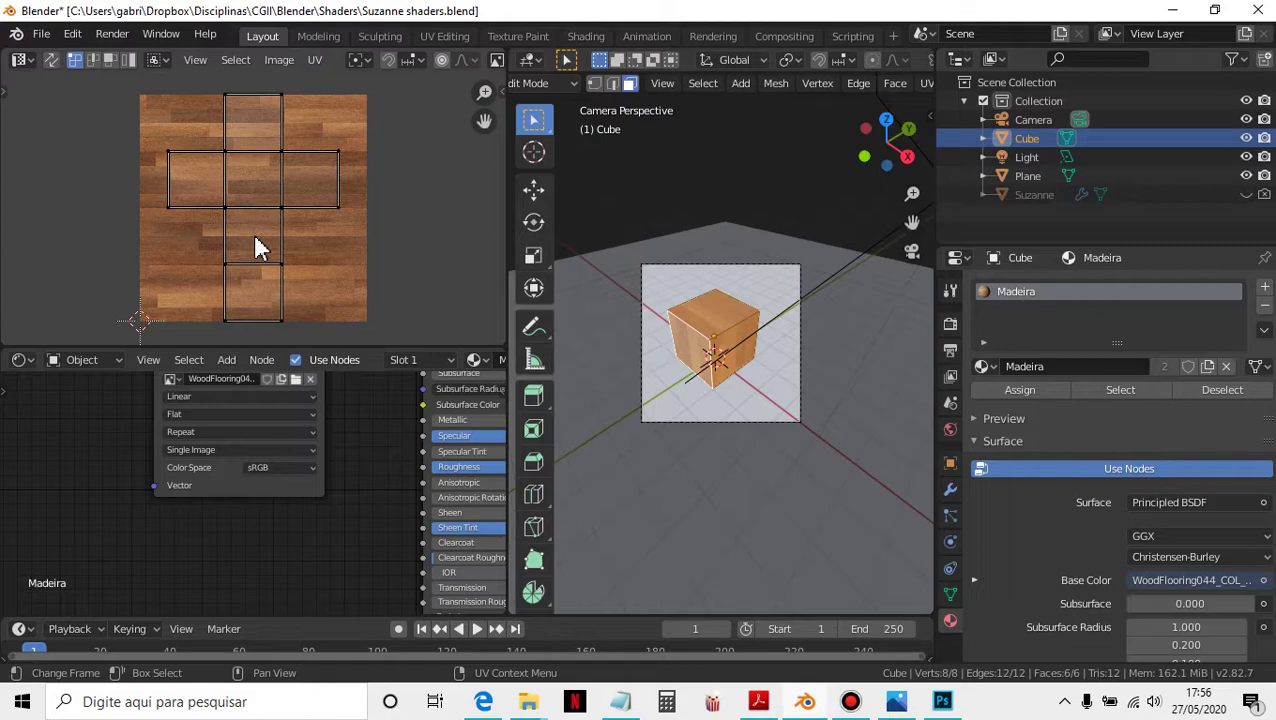
# Step: Capture the UV editor in a screen snip, mark the UV Sync Selection control in red, and close the snip
pyautogui.press('super+shift+s')
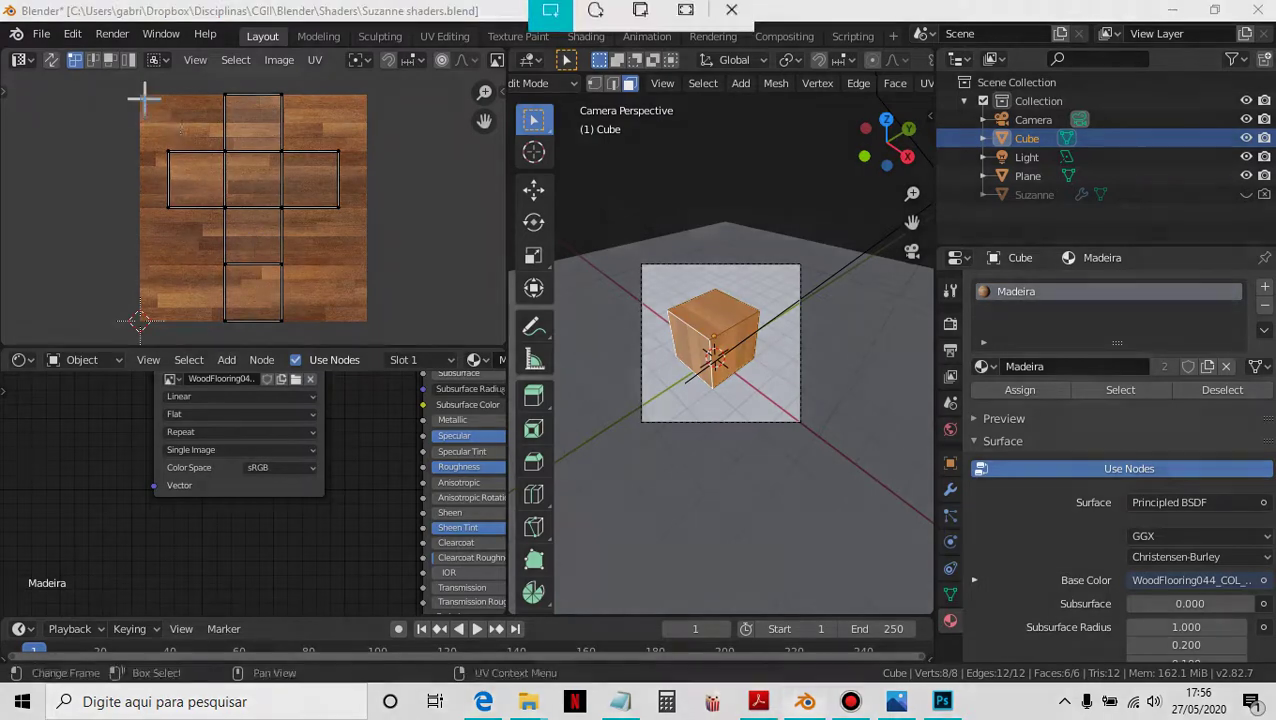
pyautogui.moveTo(3, 25); pyautogui.dragTo(508, 350)
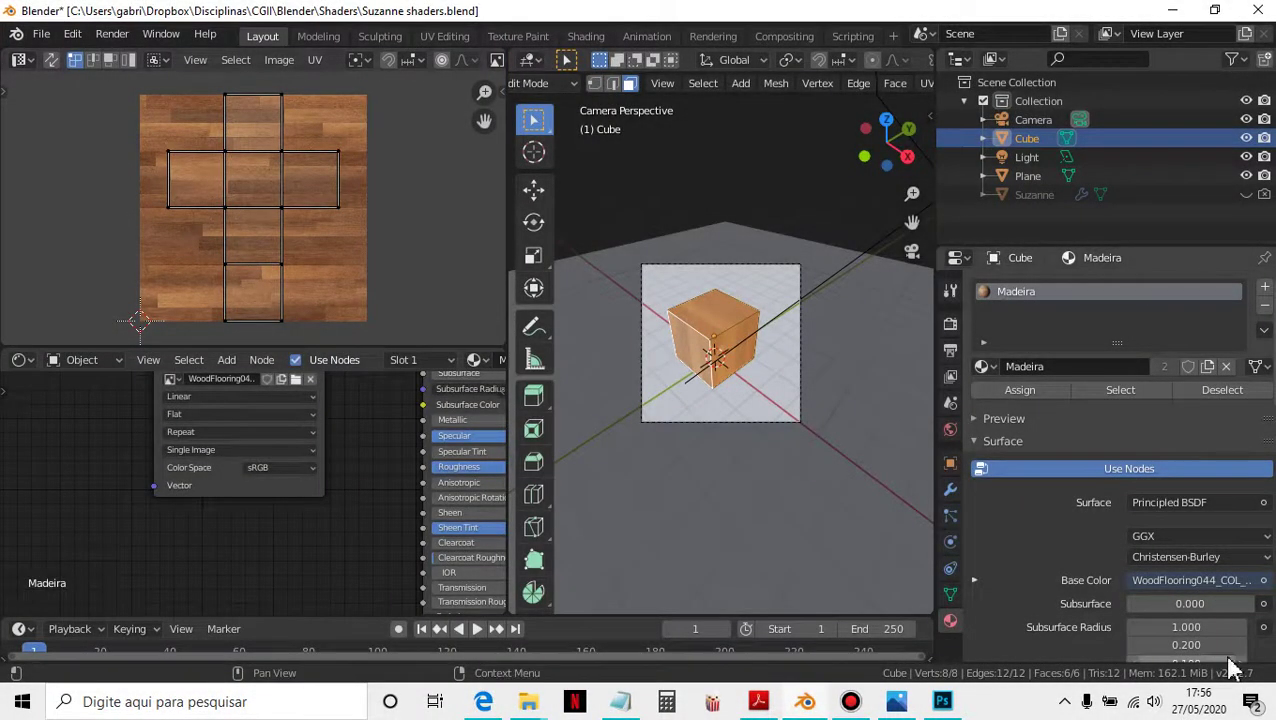
pyautogui.click(1068, 583)
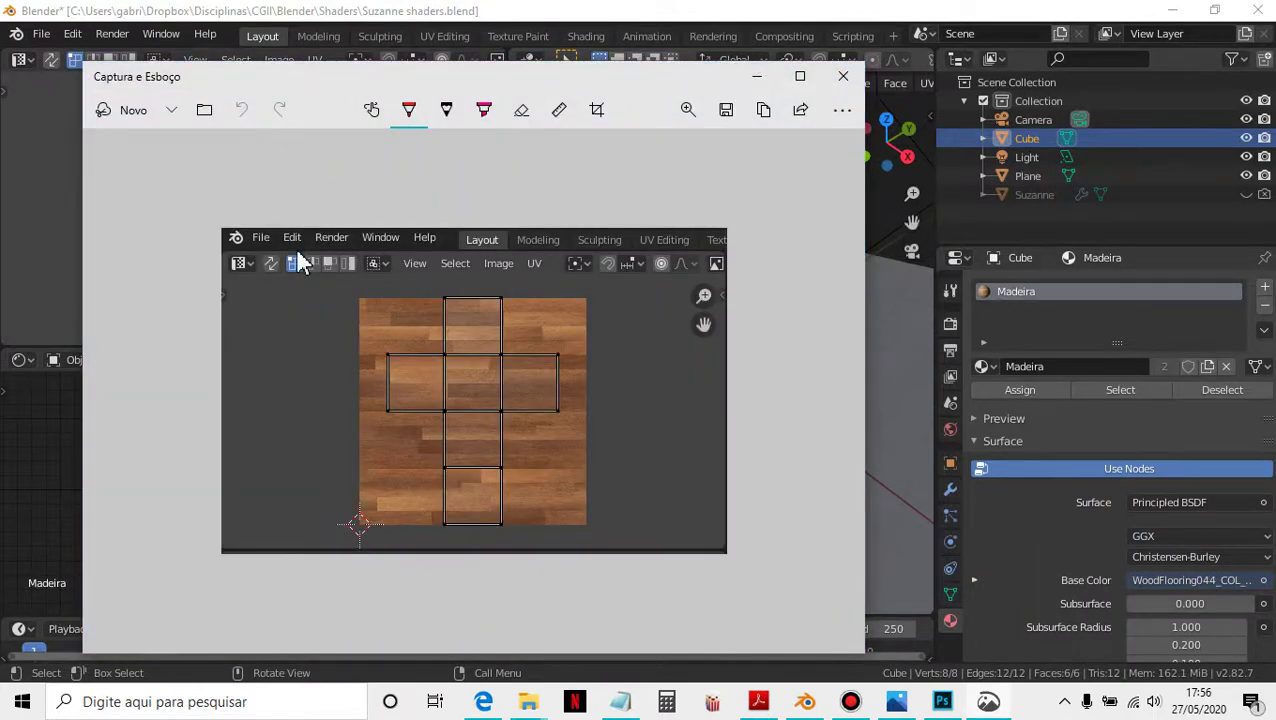
pyautogui.moveTo(264, 290); pyautogui.dragTo(279, 291)
pyautogui.click(843, 76)
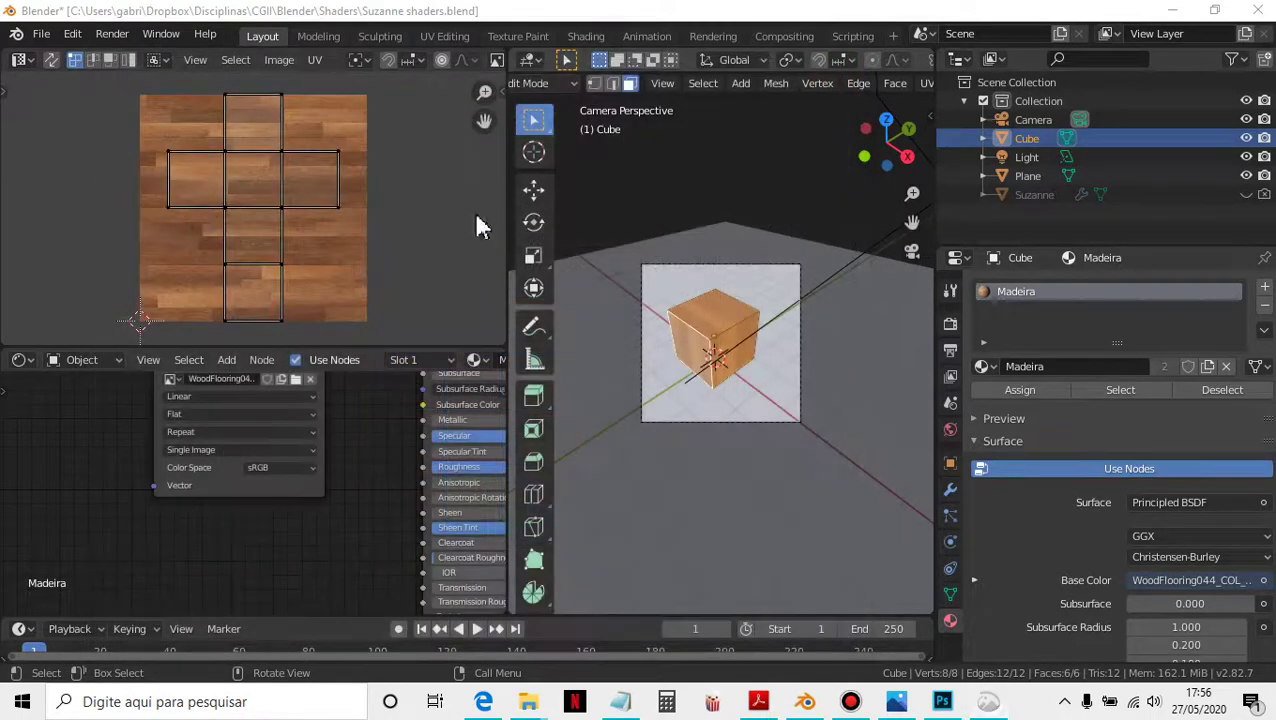
# Step: Turn on UV Sync Selection and select individual faces of the UV layout to match them with the cube's faces
pyautogui.click(54, 64)
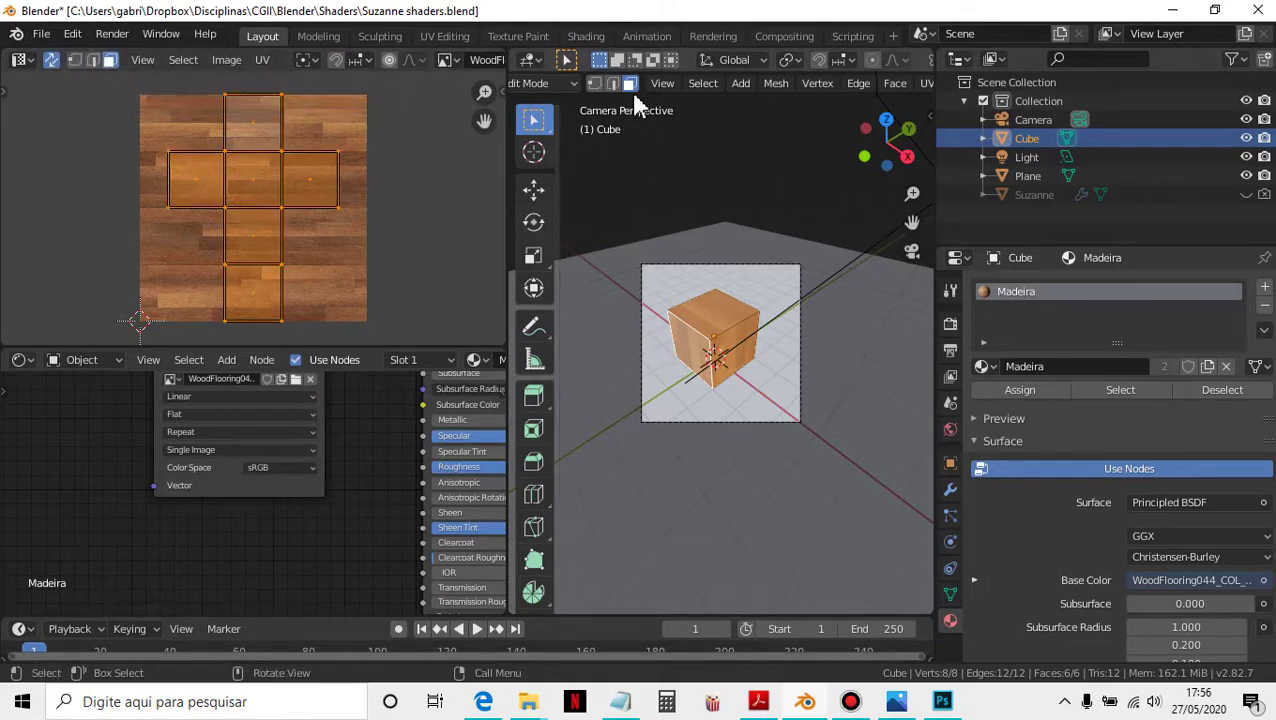
pyautogui.click(236, 195)
pyautogui.click(250, 237)
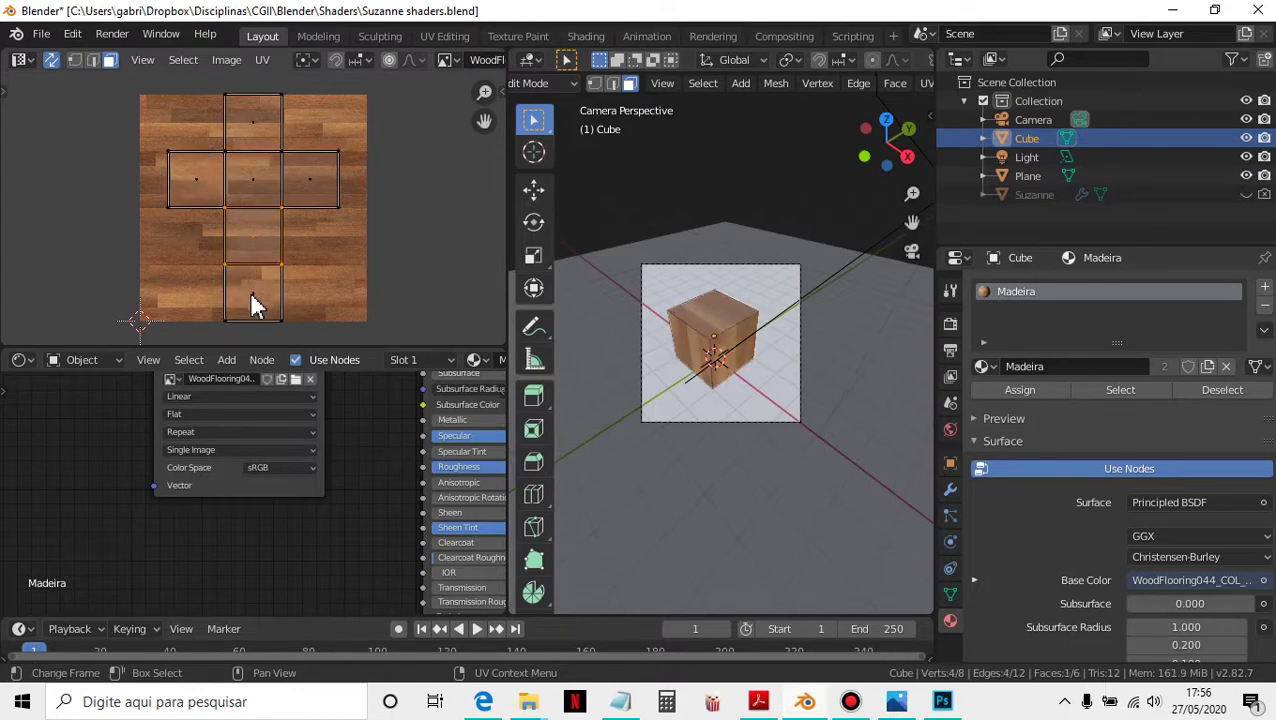
pyautogui.click(249, 291)
# Step: Move the UV of the cube's top face by about 0.087 in X and 0.161 in Y, away from the cross layout
pyautogui.click(309, 181)
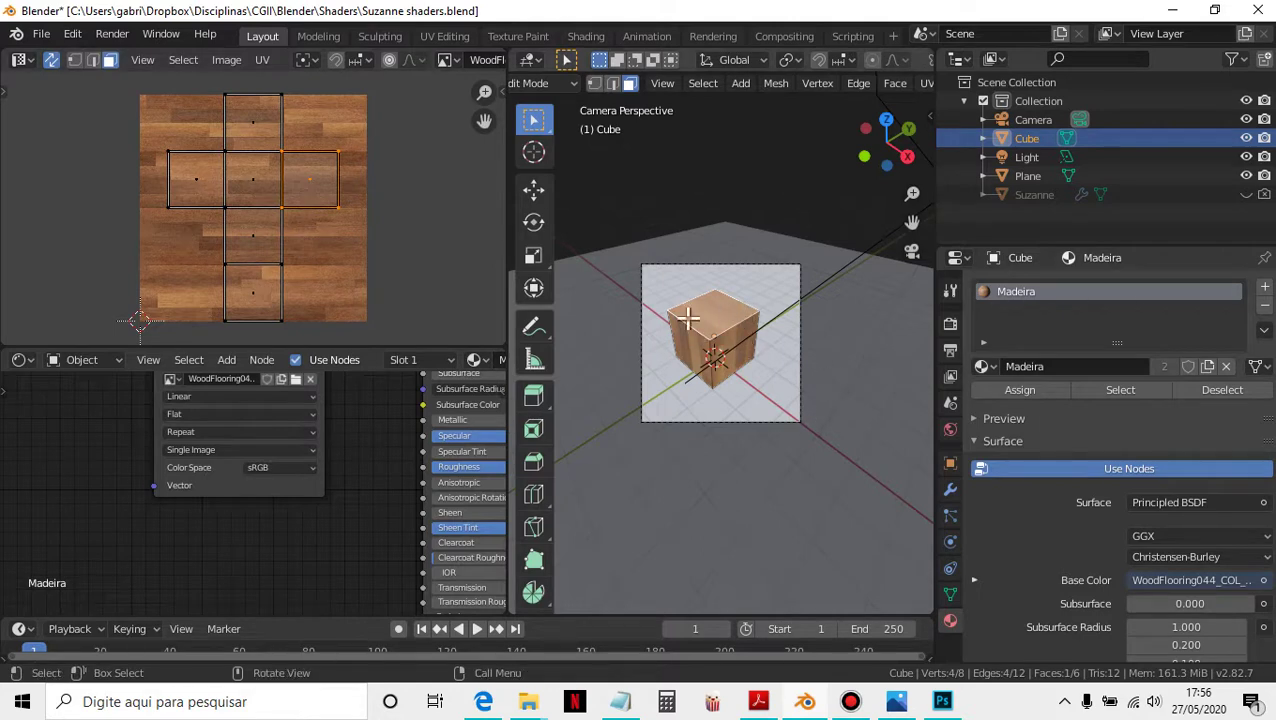
pyautogui.scroll(4, 693, 326)
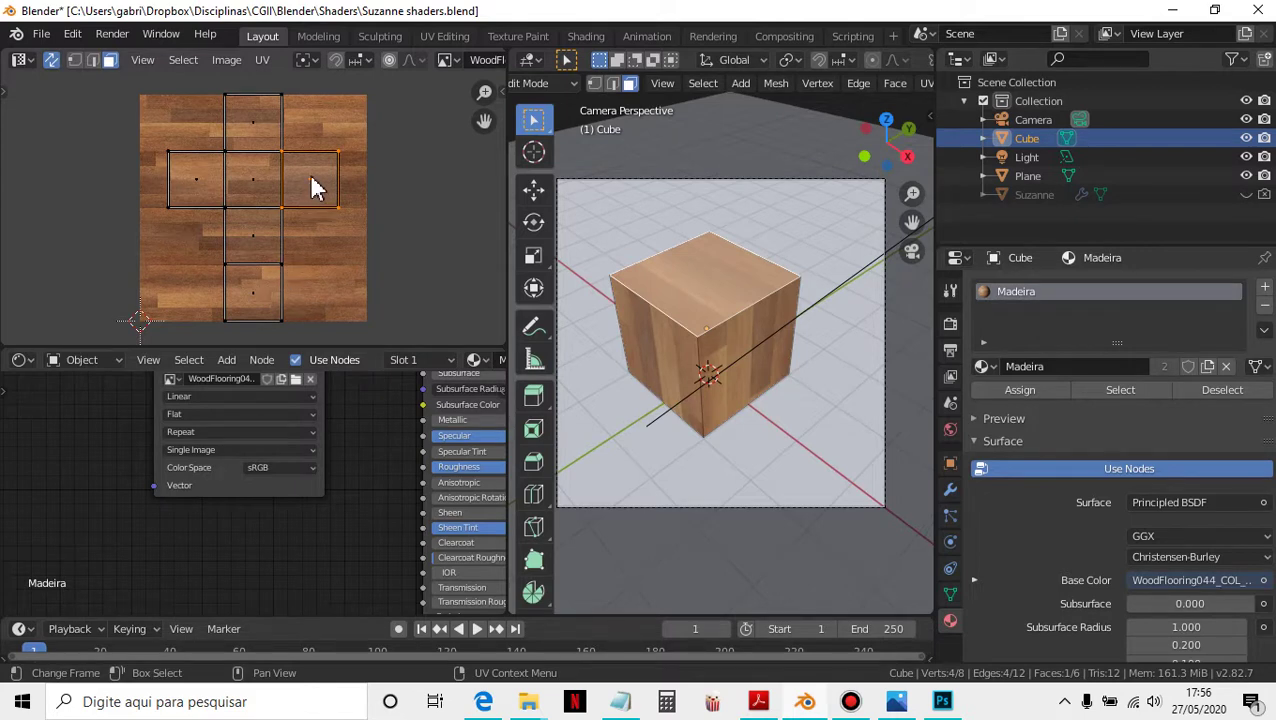
pyautogui.press('g')
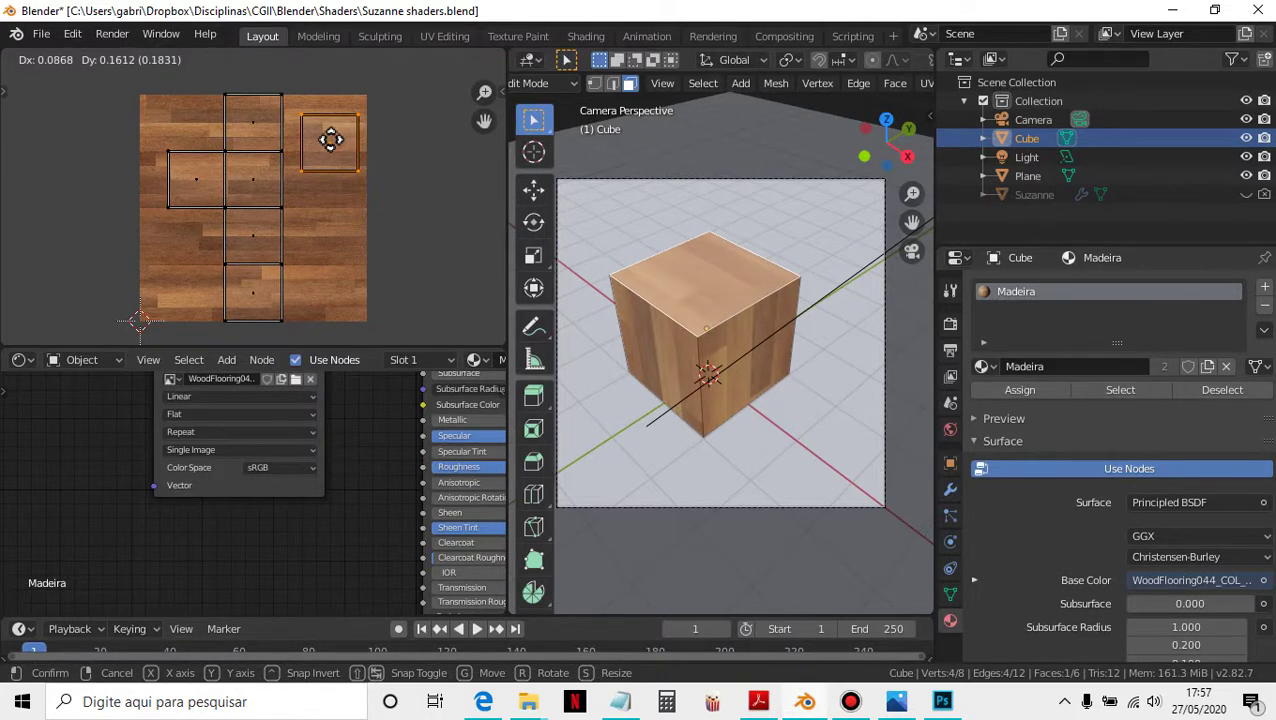
pyautogui.click(330, 146)
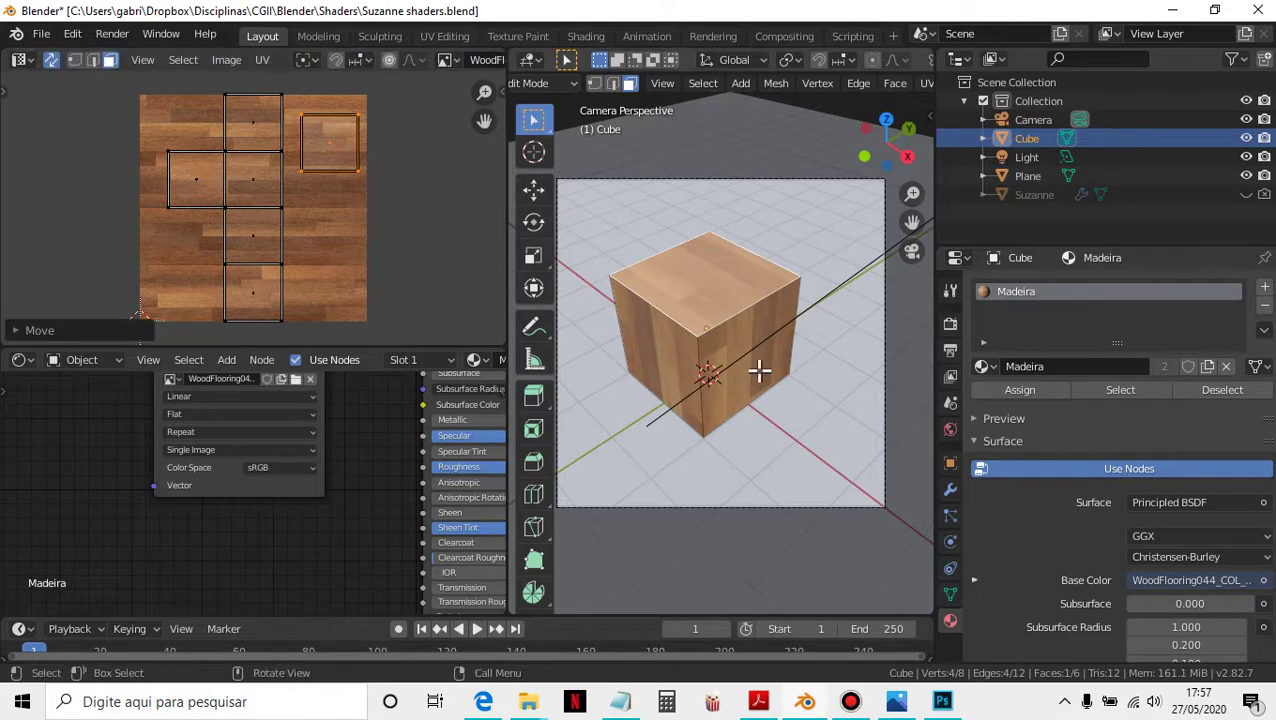
# Step: Move the UV of the cube's front right side face by about -0.054 in X, and deselect everything
pyautogui.click(738, 360)
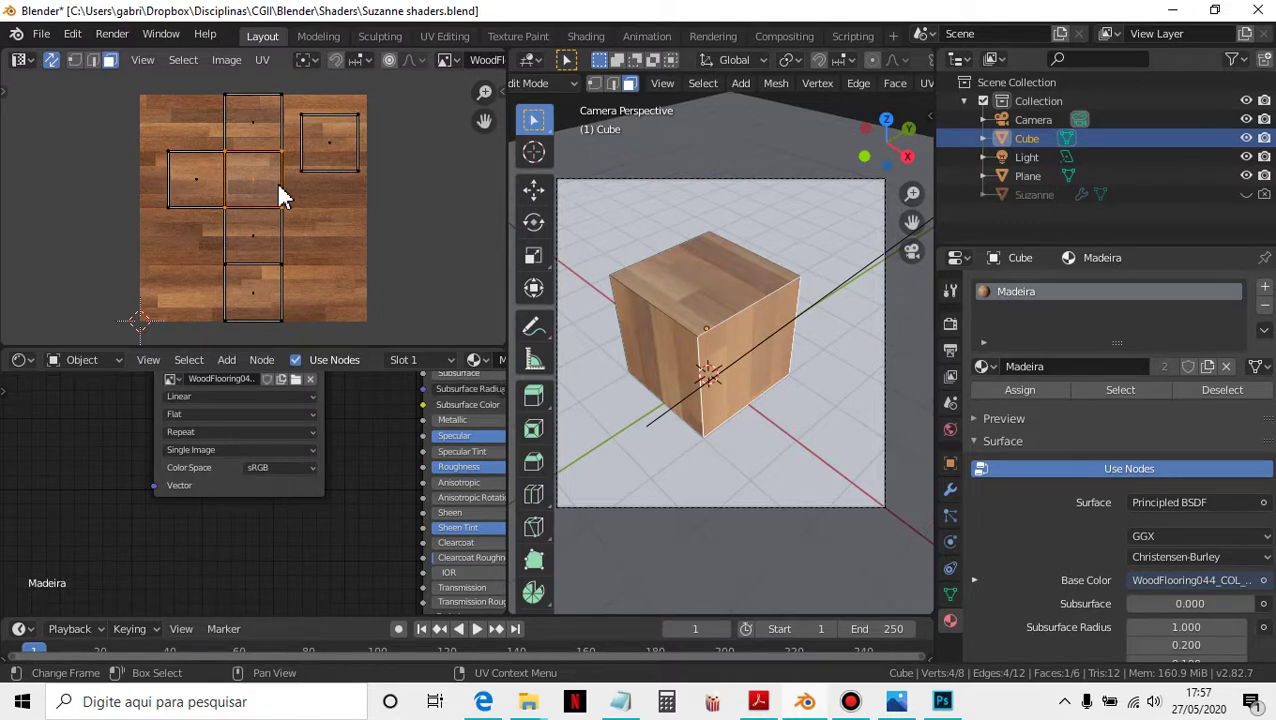
pyautogui.press('g')
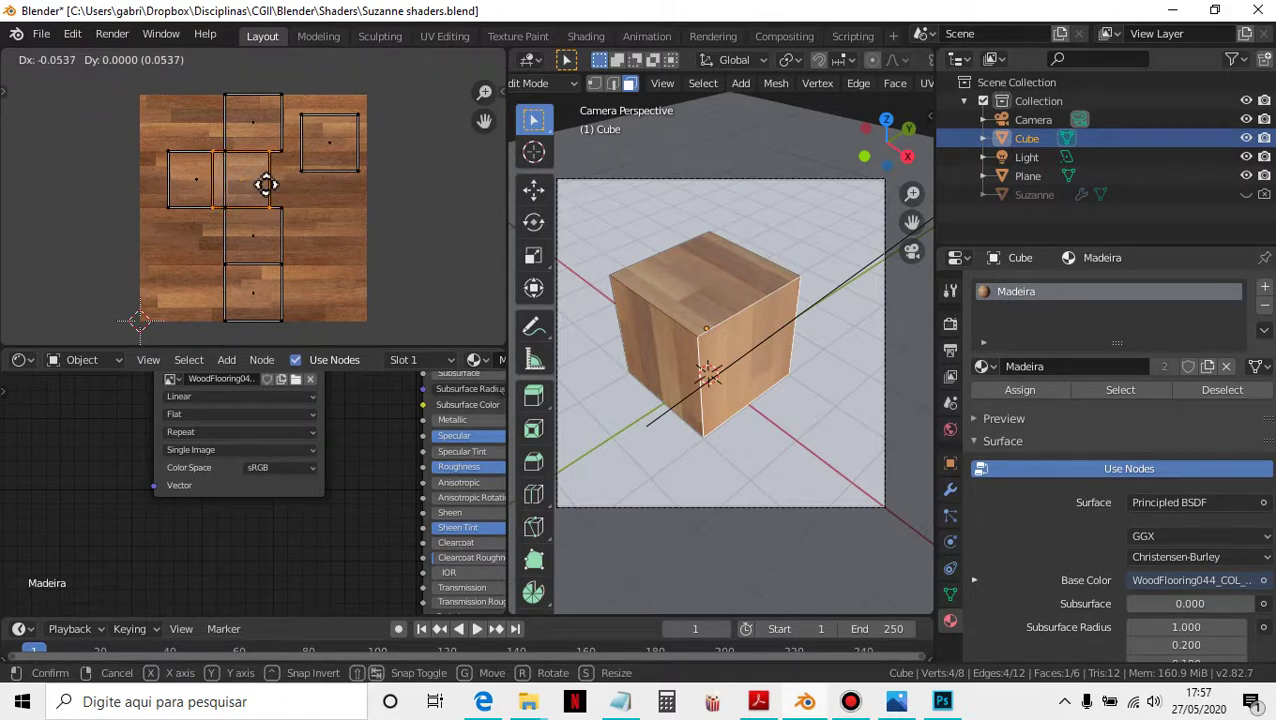
pyautogui.click(266, 184)
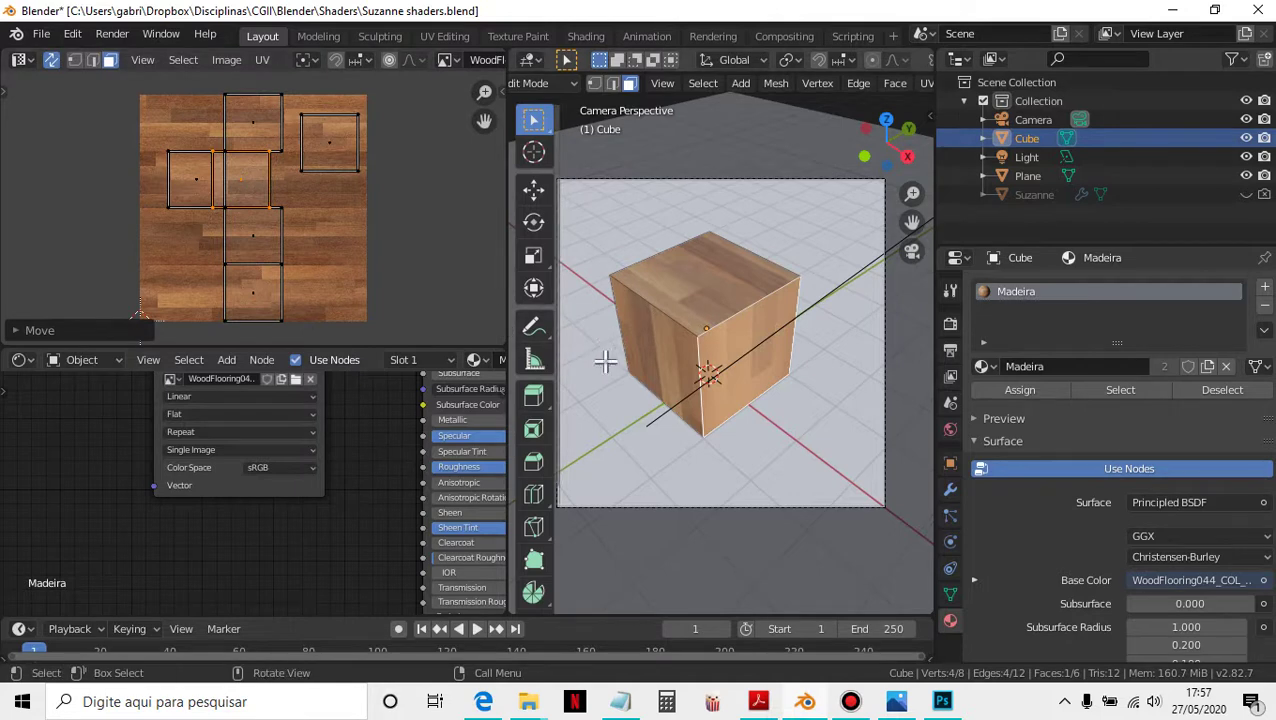
pyautogui.click(692, 533)
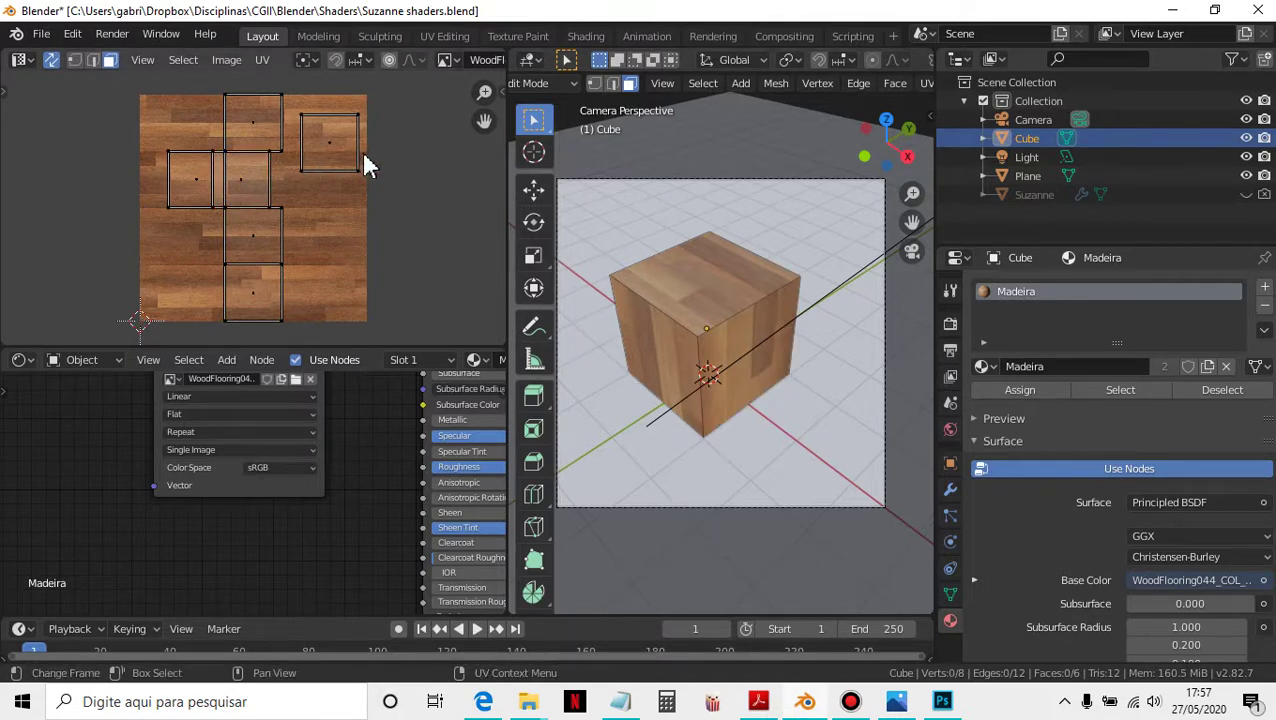
# Step: Move the top face's UV by about -0.145 in X and -0.161 in Y beside the middle UV face, and clear the selection
pyautogui.click(320, 150)
pyautogui.press('g')
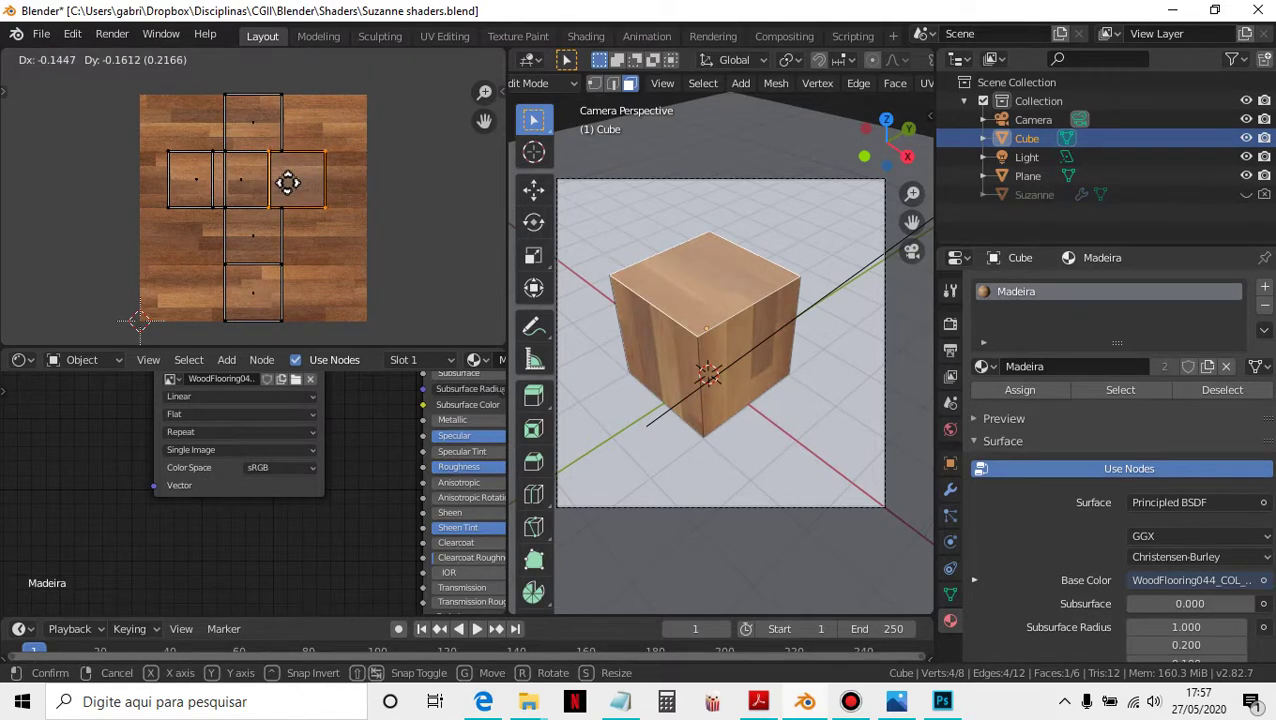
pyautogui.click(286, 190)
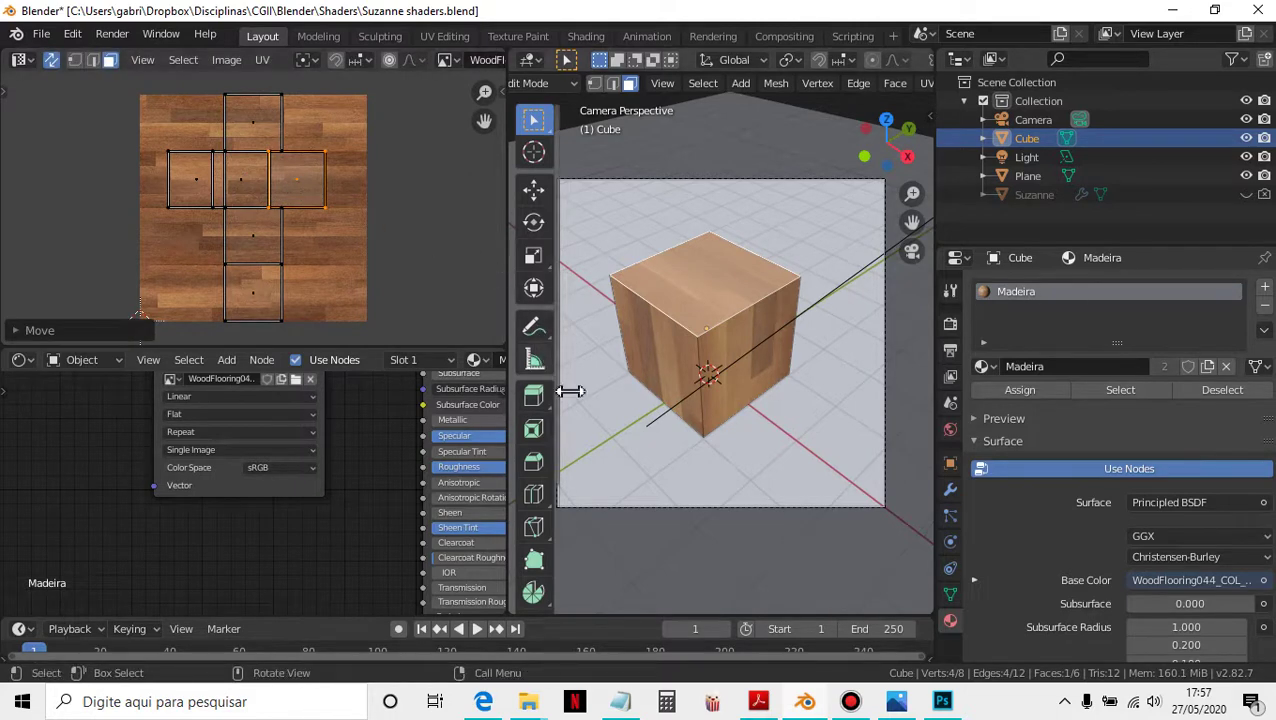
pyautogui.click(687, 446)
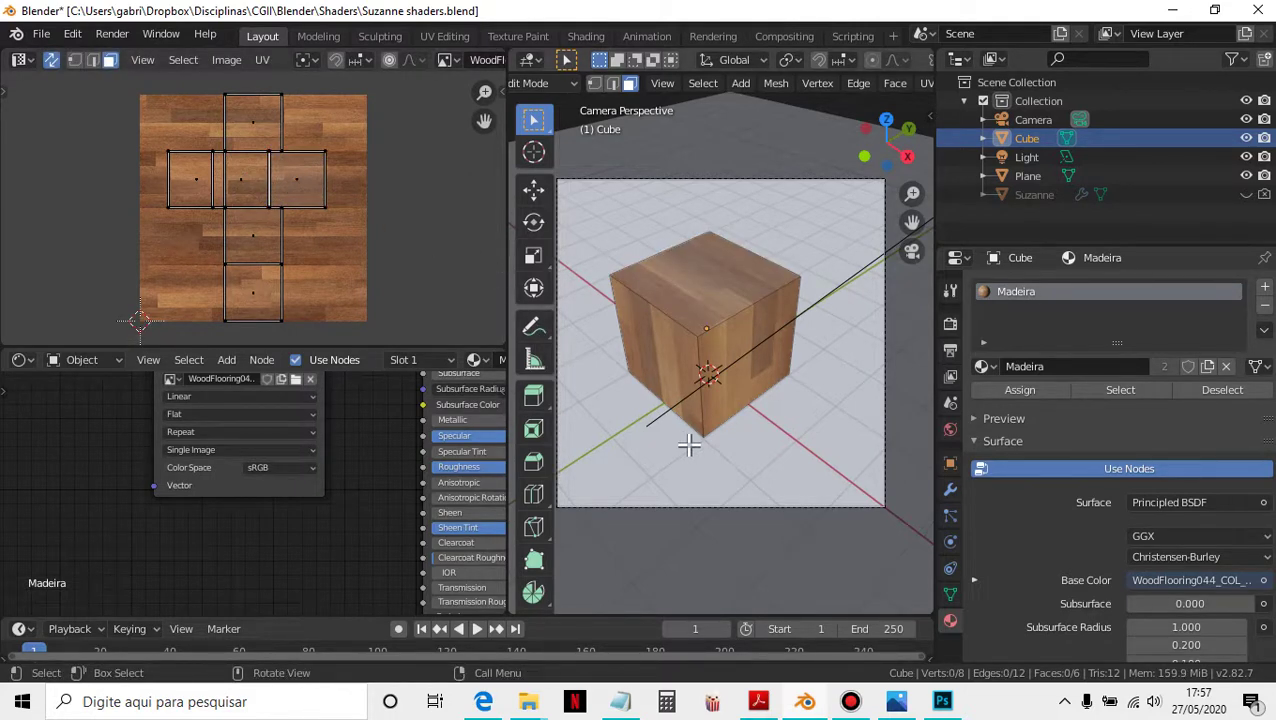
# Step: Scale the UV face directly below the layout's middle row down to about 0.56
pyautogui.click(253, 247)
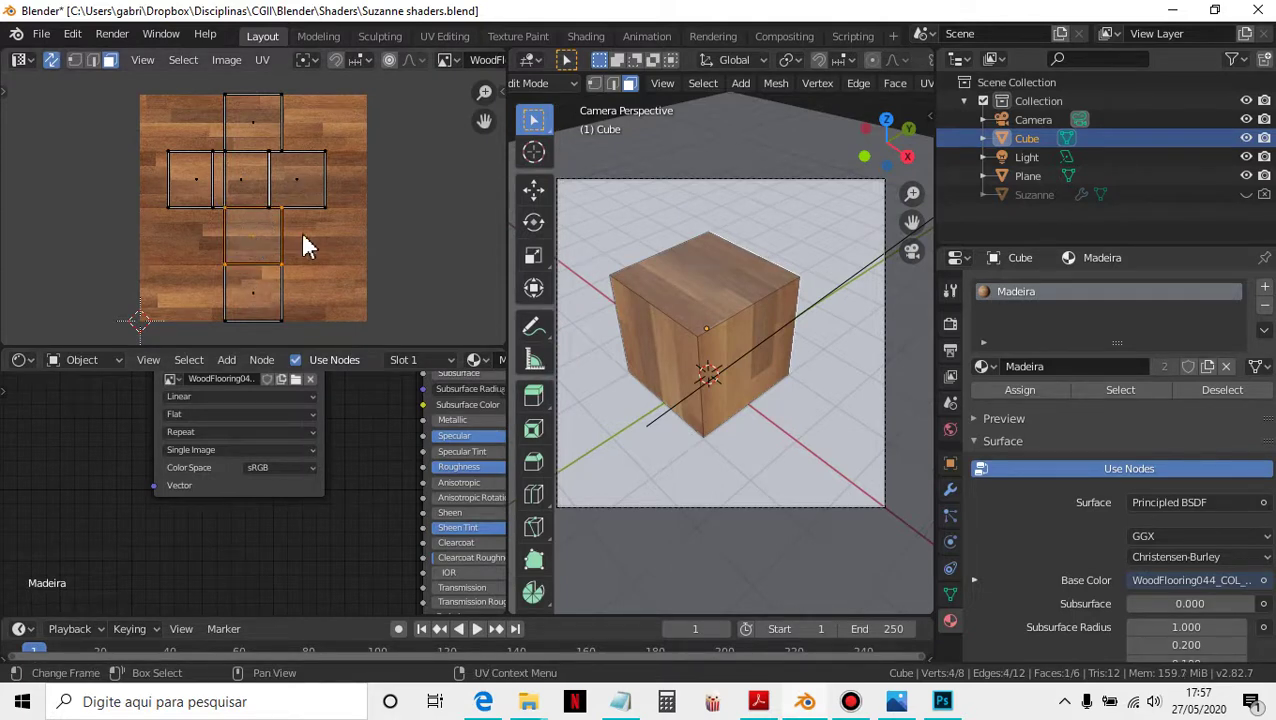
pyautogui.press('s')
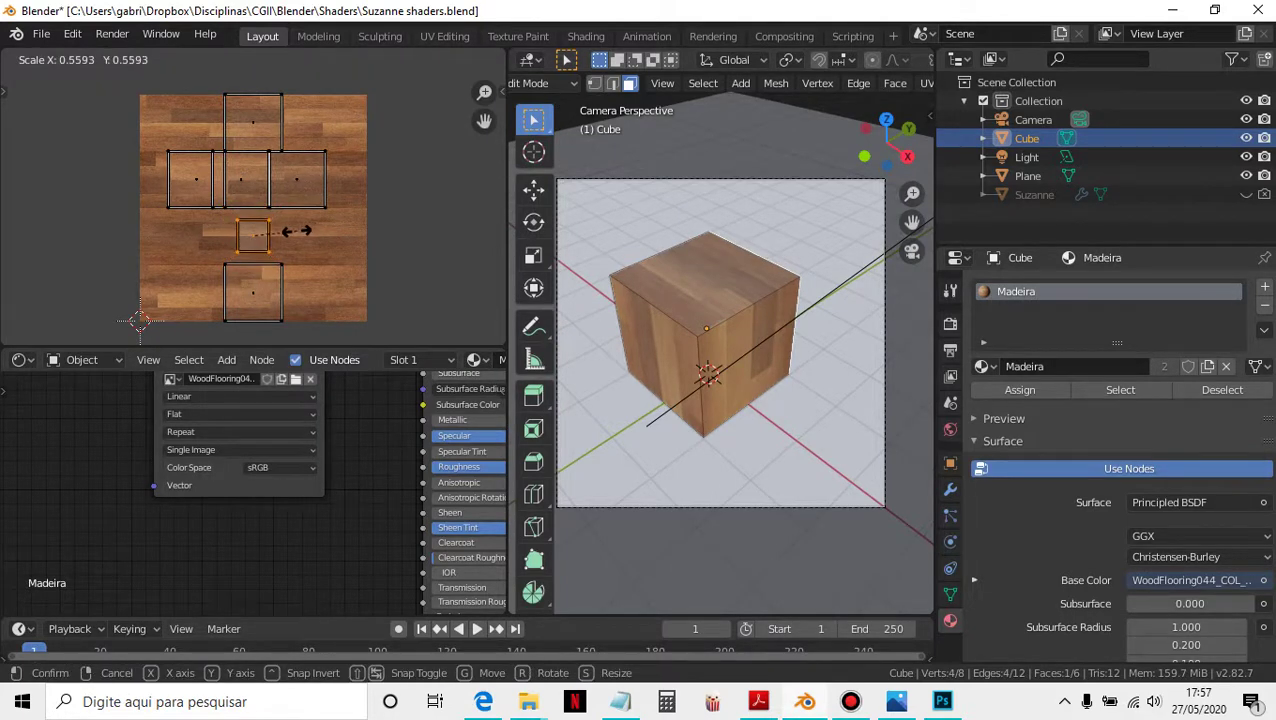
pyautogui.click(266, 282)
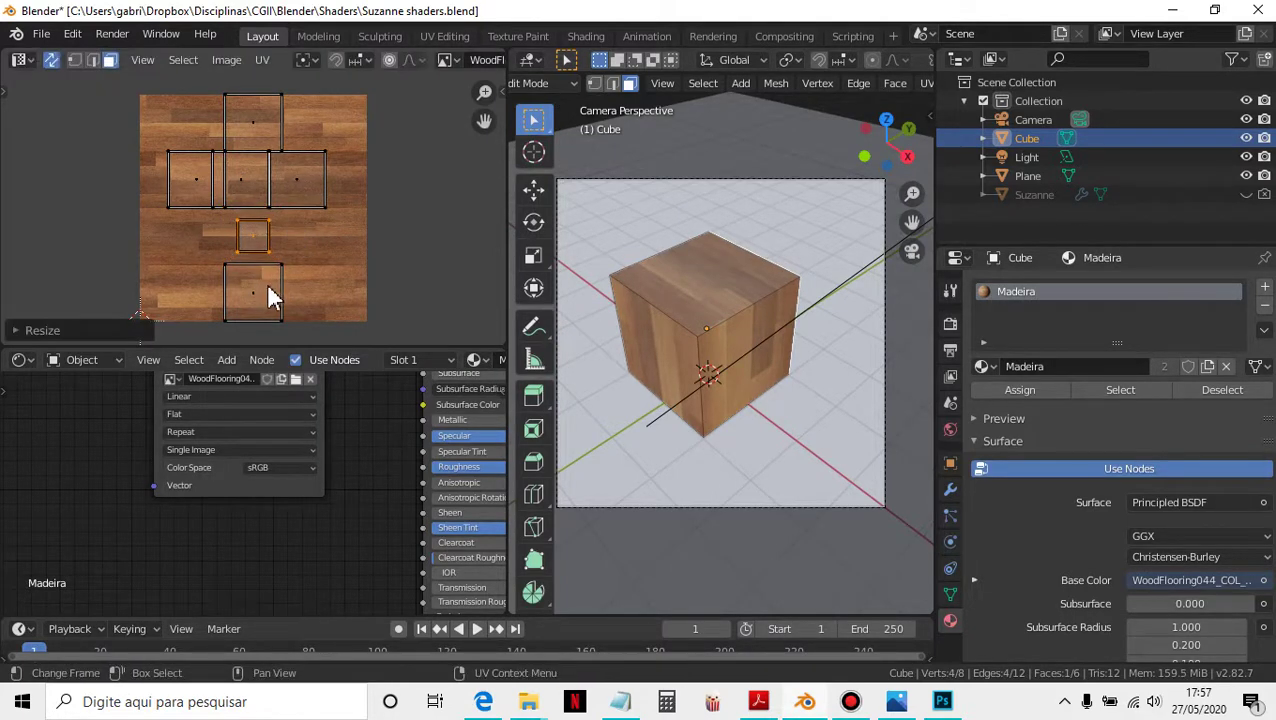
# Step: Select the uppermost UV face and enlarge it well beyond the upper edge of the wood image
pyautogui.click(182, 186)
pyautogui.click(276, 126)
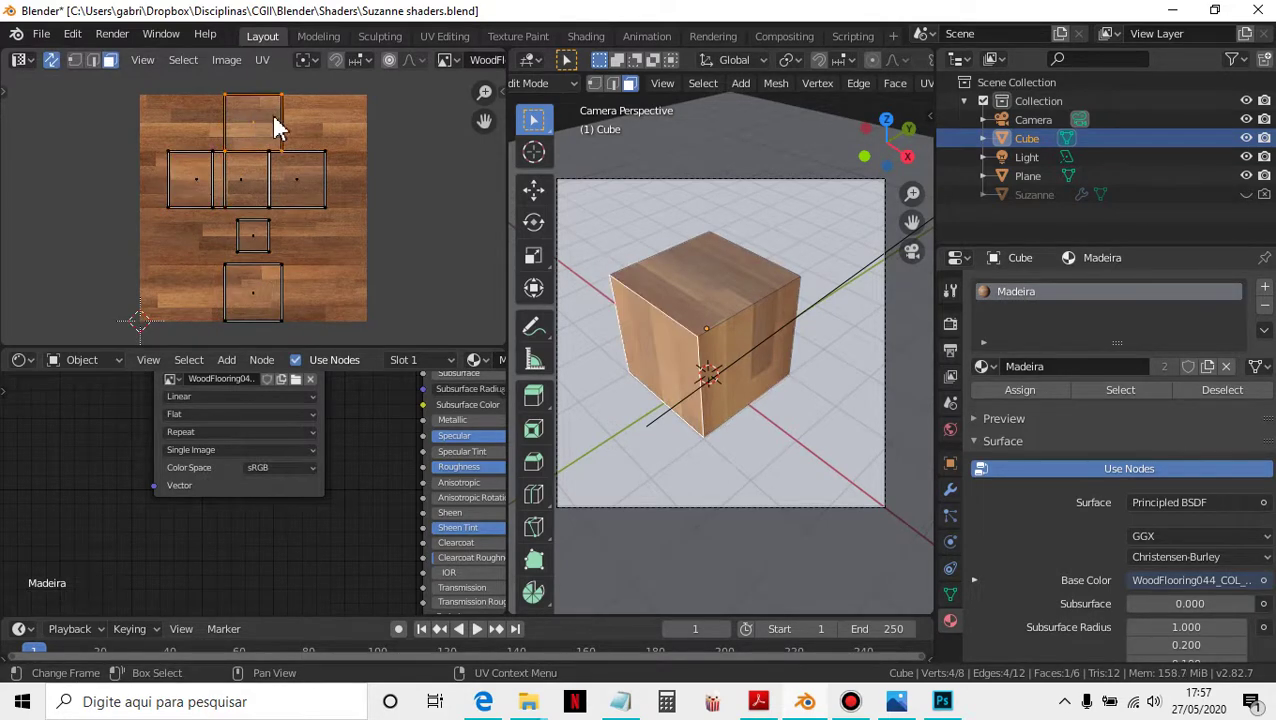
pyautogui.press('s')
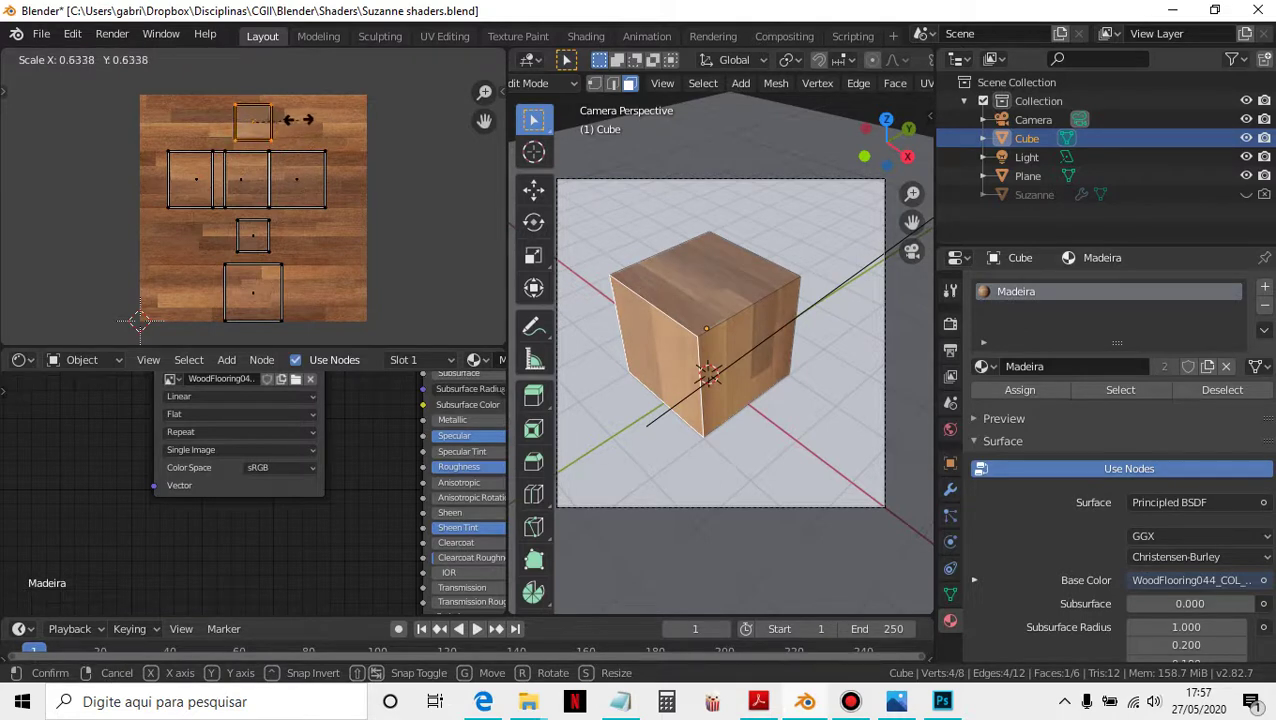
pyautogui.click(440, 122)
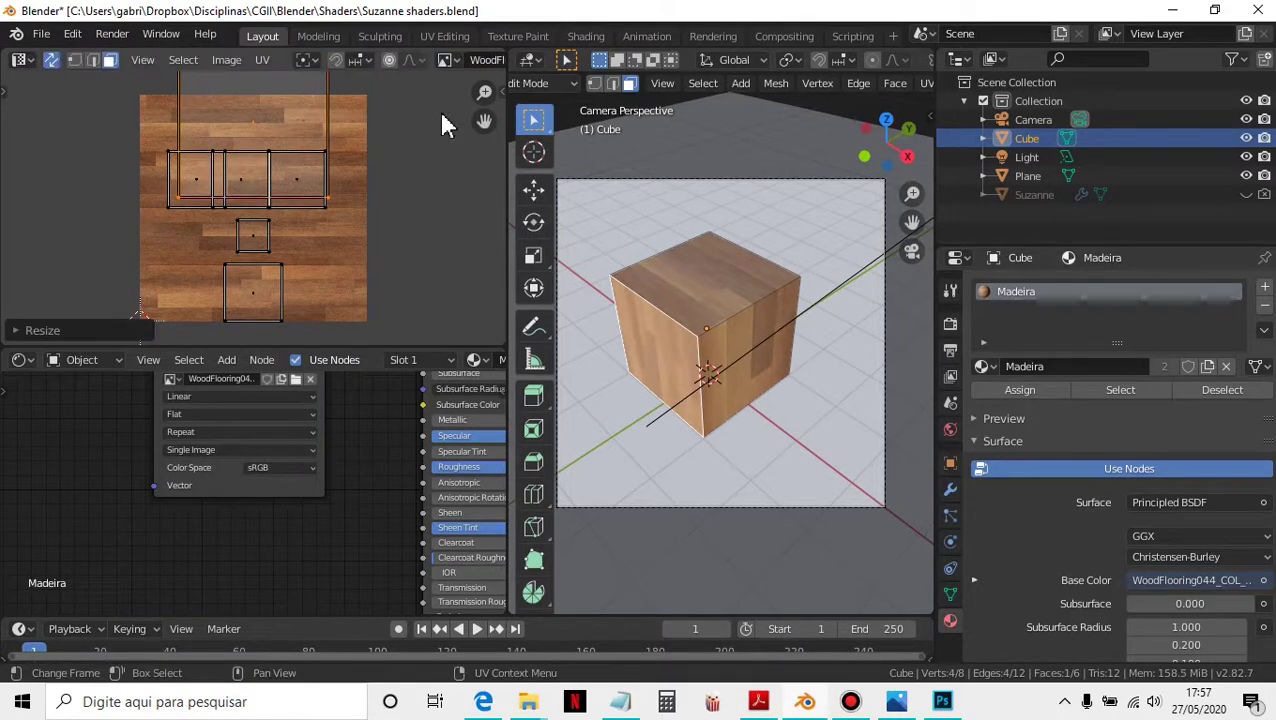
# Step: Move the enlarged UV face down so it lies inside the wood image, and clear the selection
pyautogui.press('g')
pyautogui.click(420, 215)
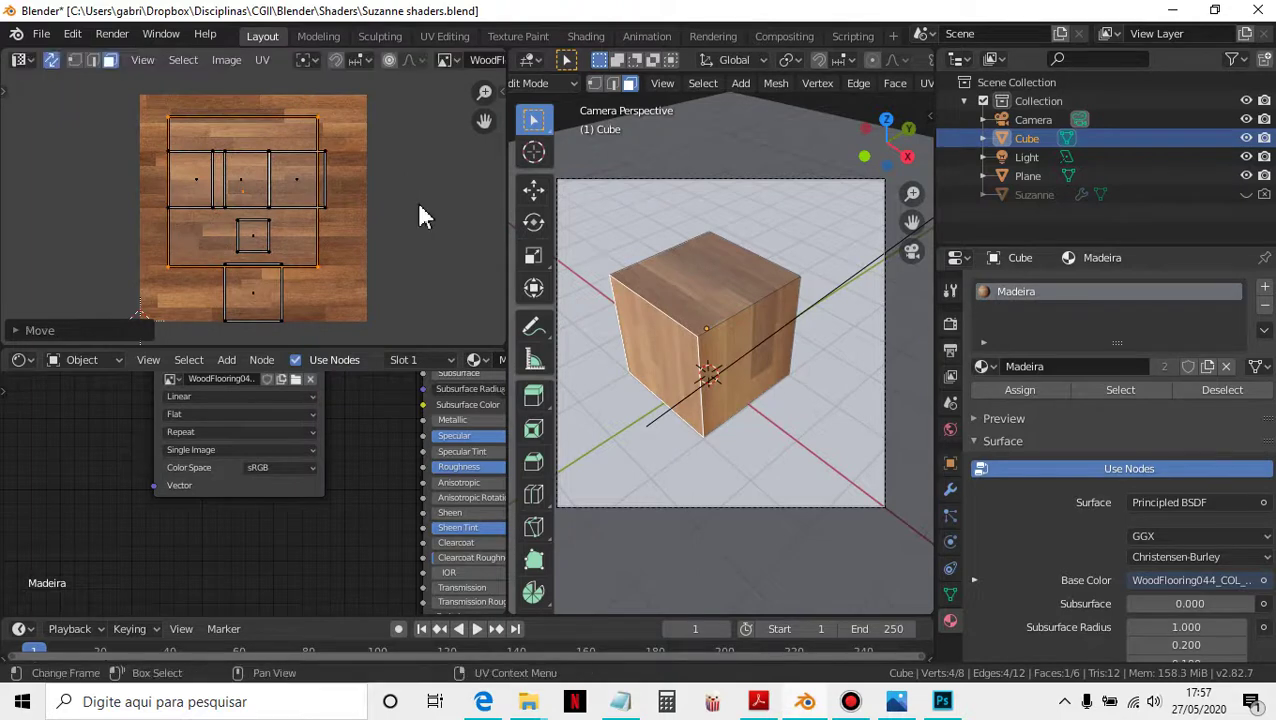
pyautogui.click(342, 274)
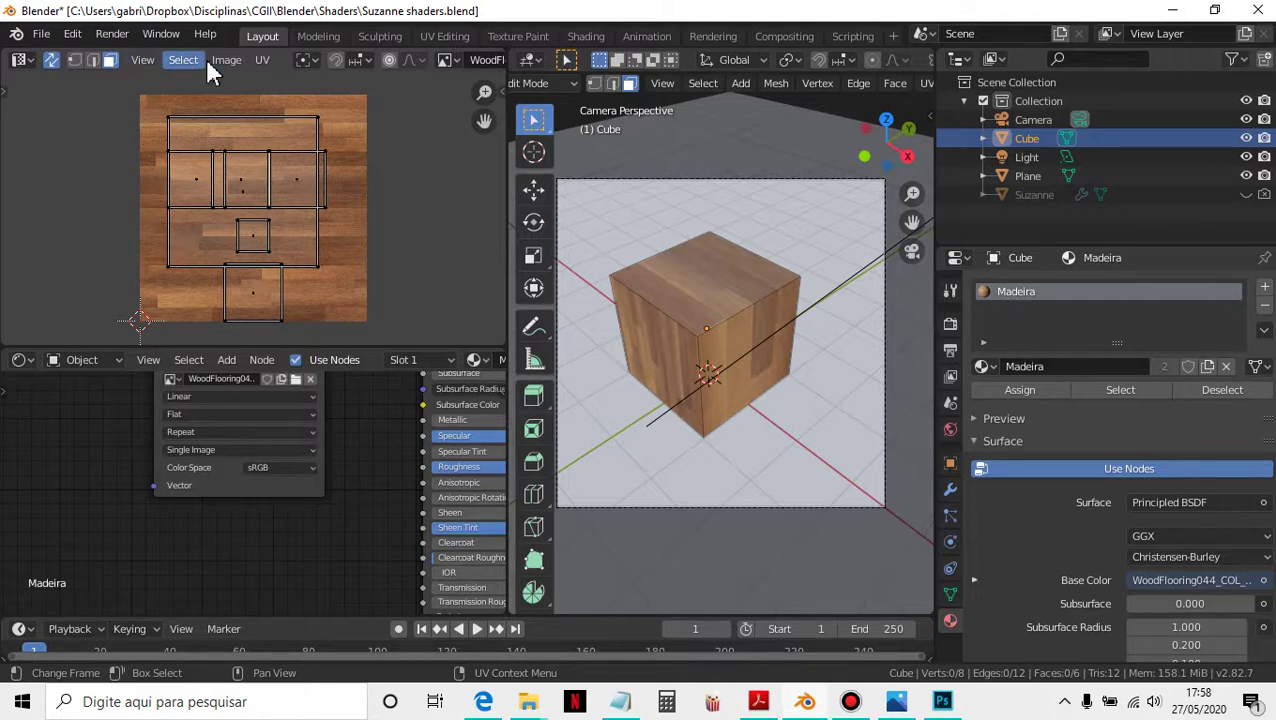
pyautogui.click(261, 62)
pyautogui.press('a')
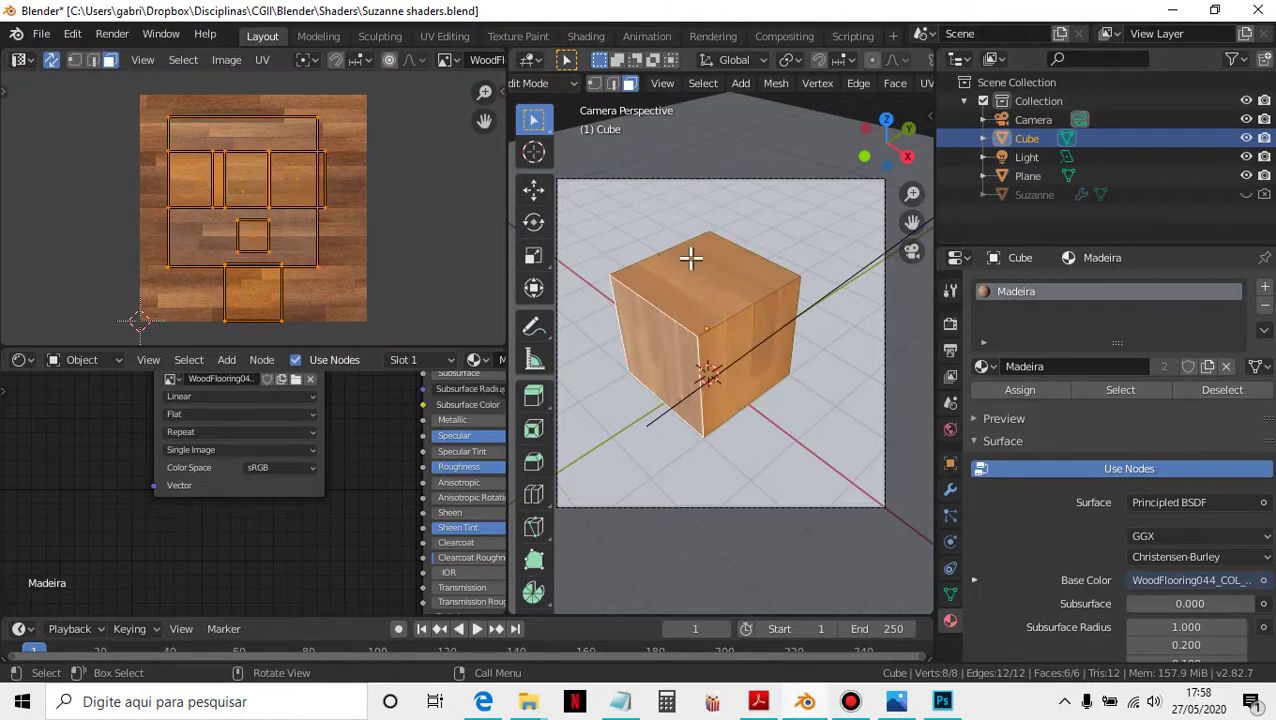
pyautogui.click(226, 61)
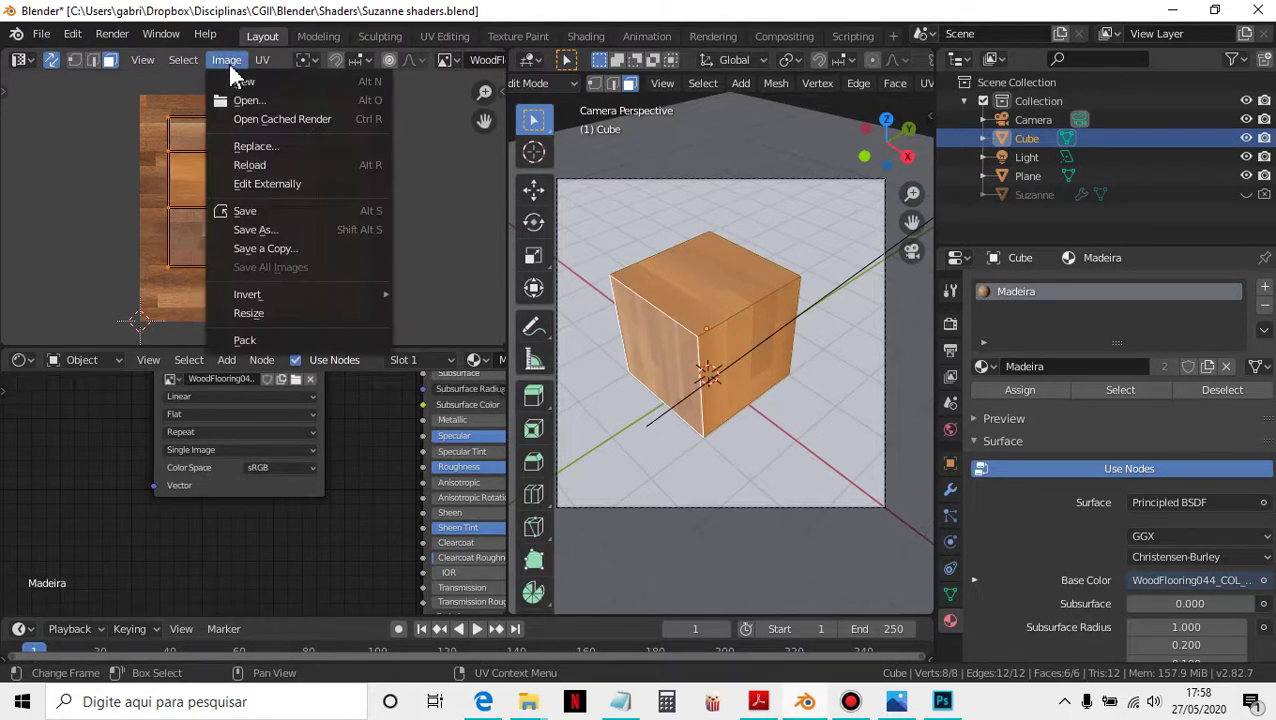
pyautogui.moveTo(272, 61)
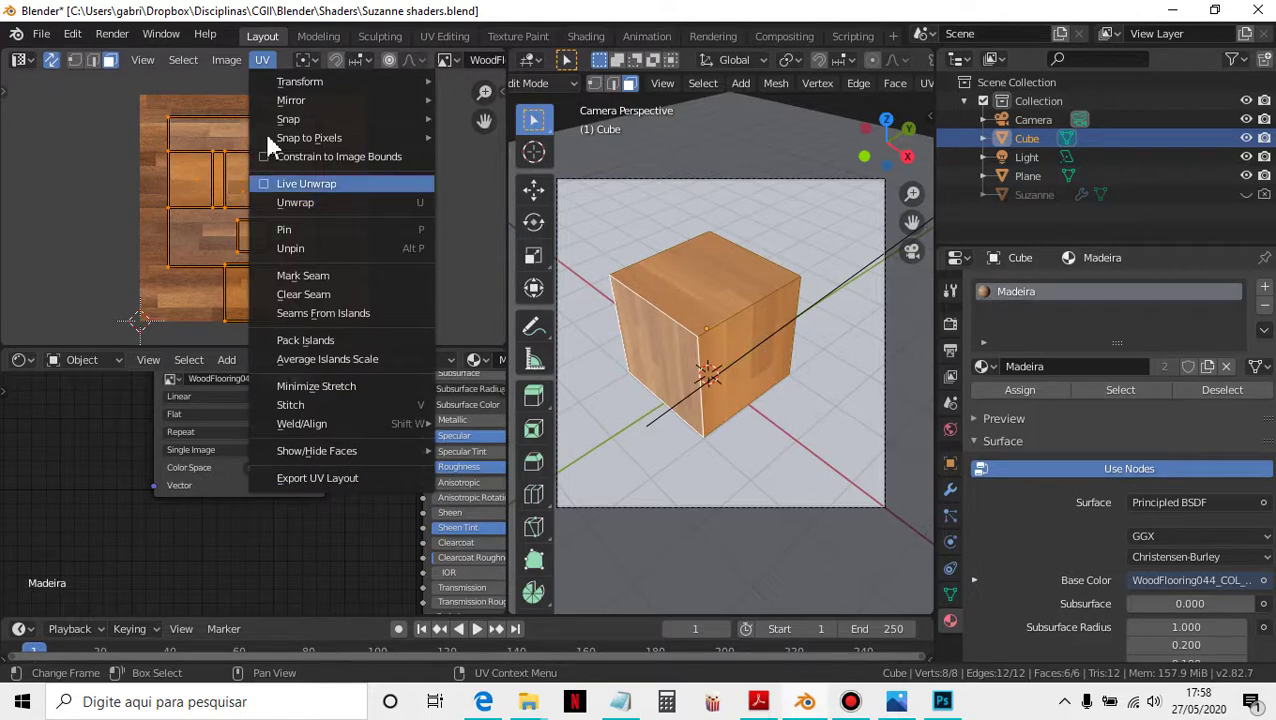
pyautogui.moveTo(354, 125)
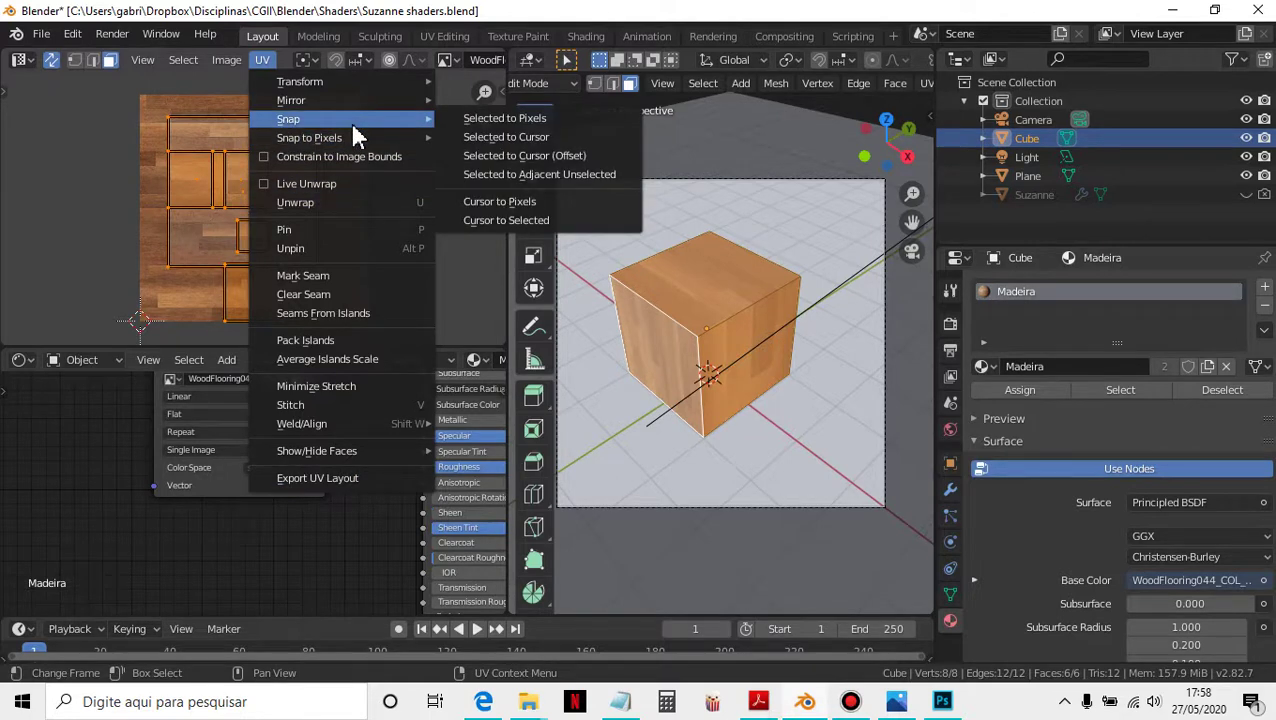
# Step: Remove the cube's existing UV map from its mesh data
pyautogui.click(951, 595)
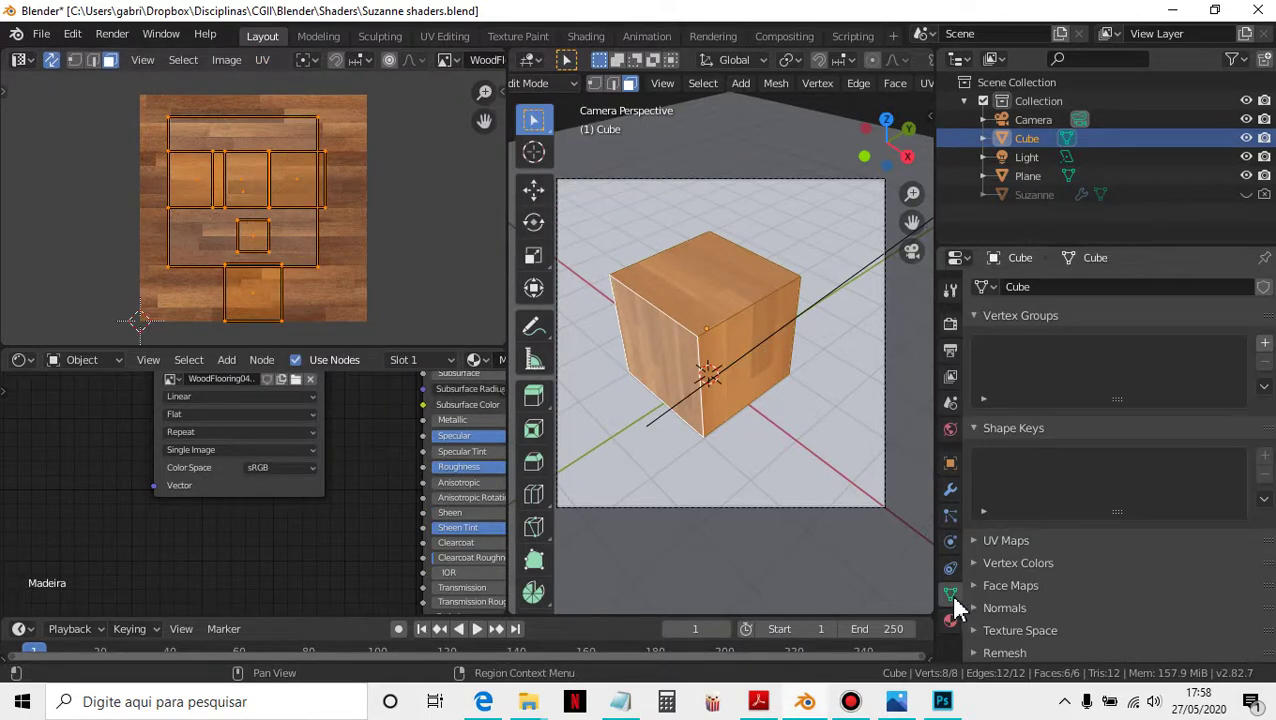
pyautogui.click(988, 540)
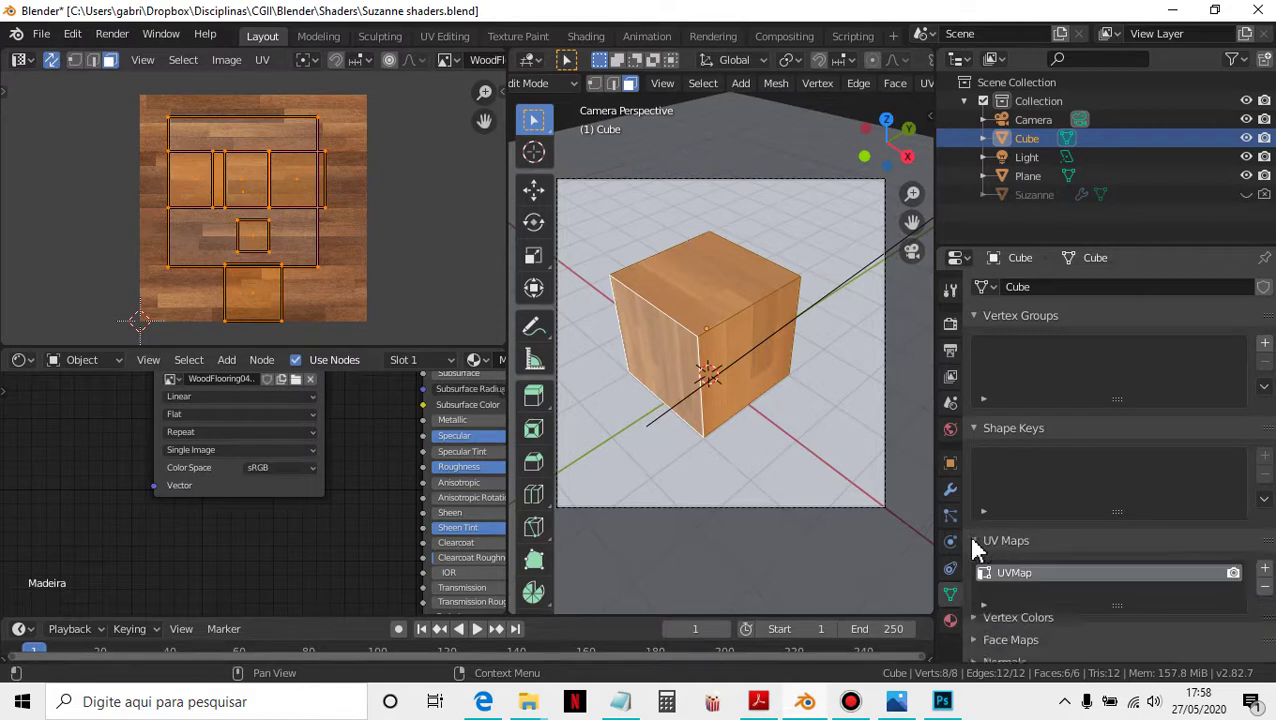
pyautogui.click(1265, 587)
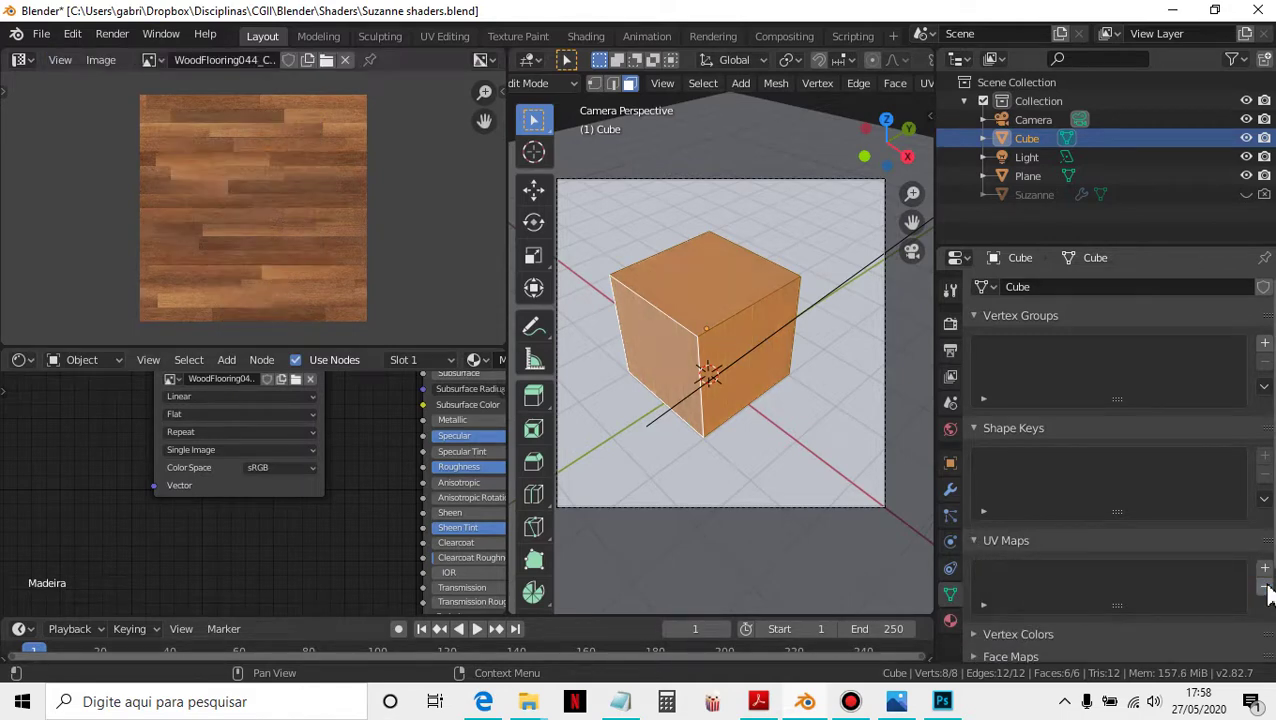
# Step: Unlink the wood image from the image editor and select all the cube's faces with the top face as the active one
pyautogui.click(732, 334)
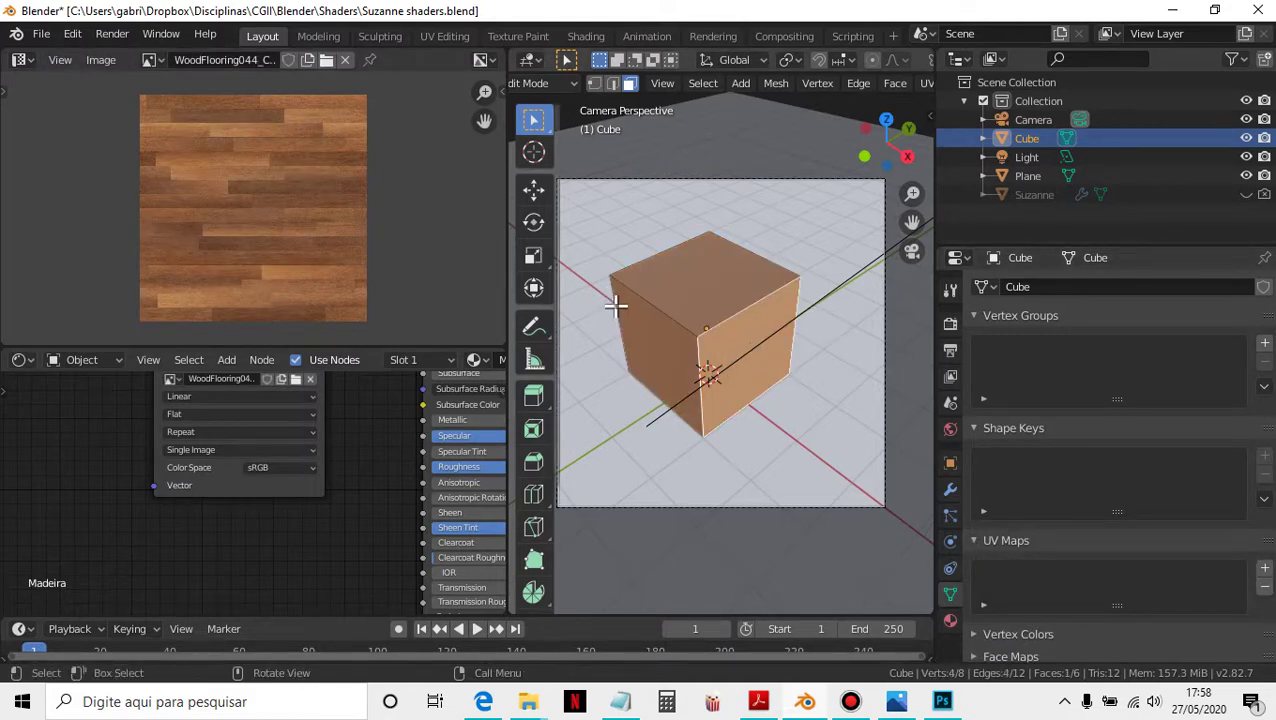
pyautogui.click(692, 287)
pyautogui.click(66, 64)
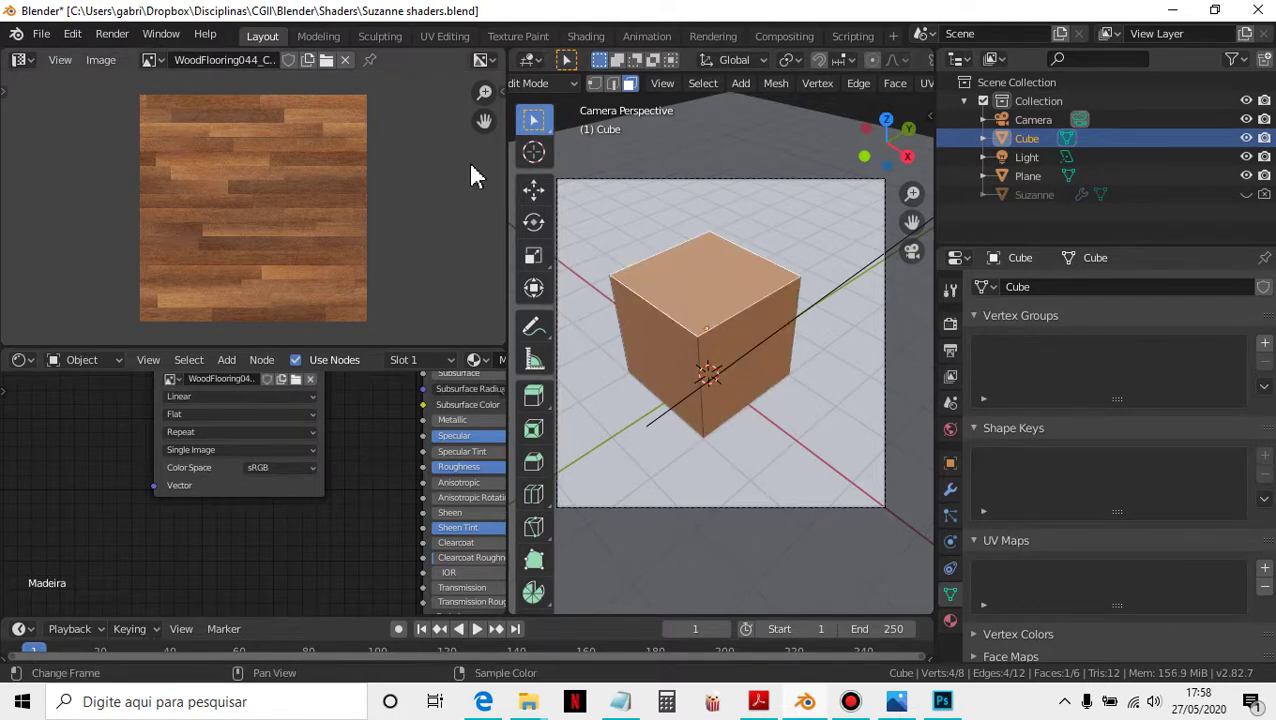
pyautogui.click(348, 60)
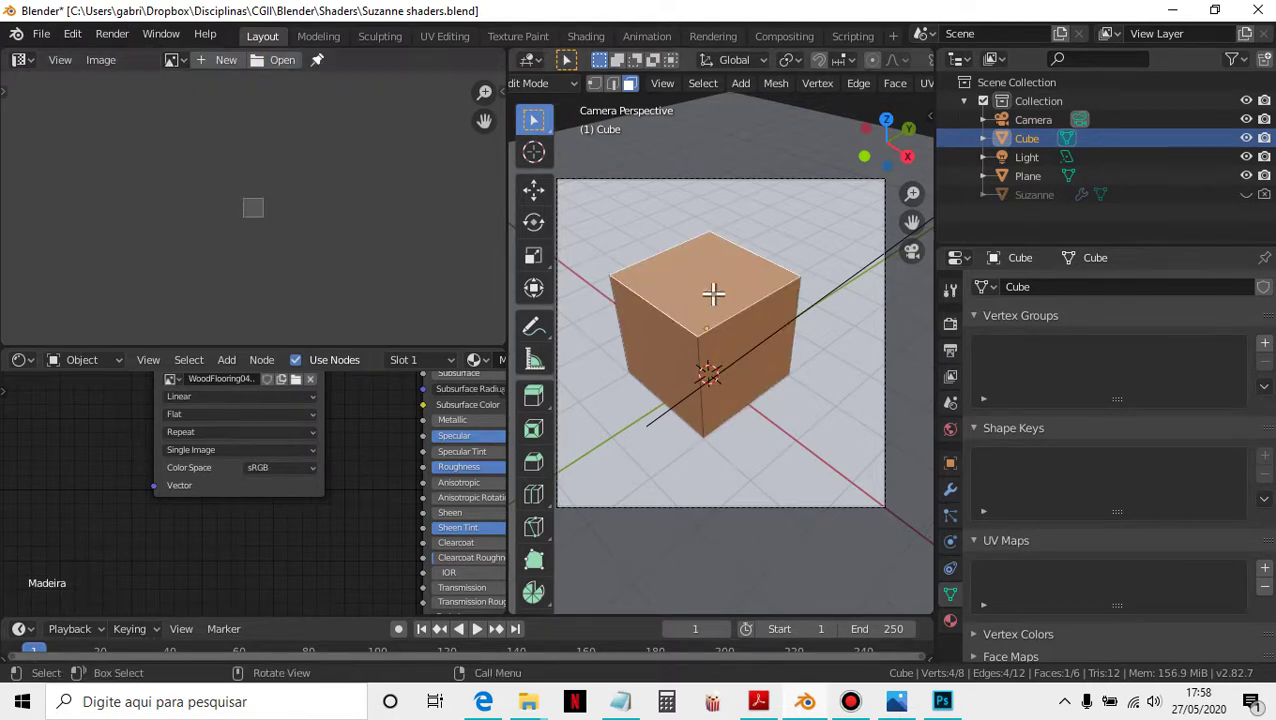
pyautogui.press('a')
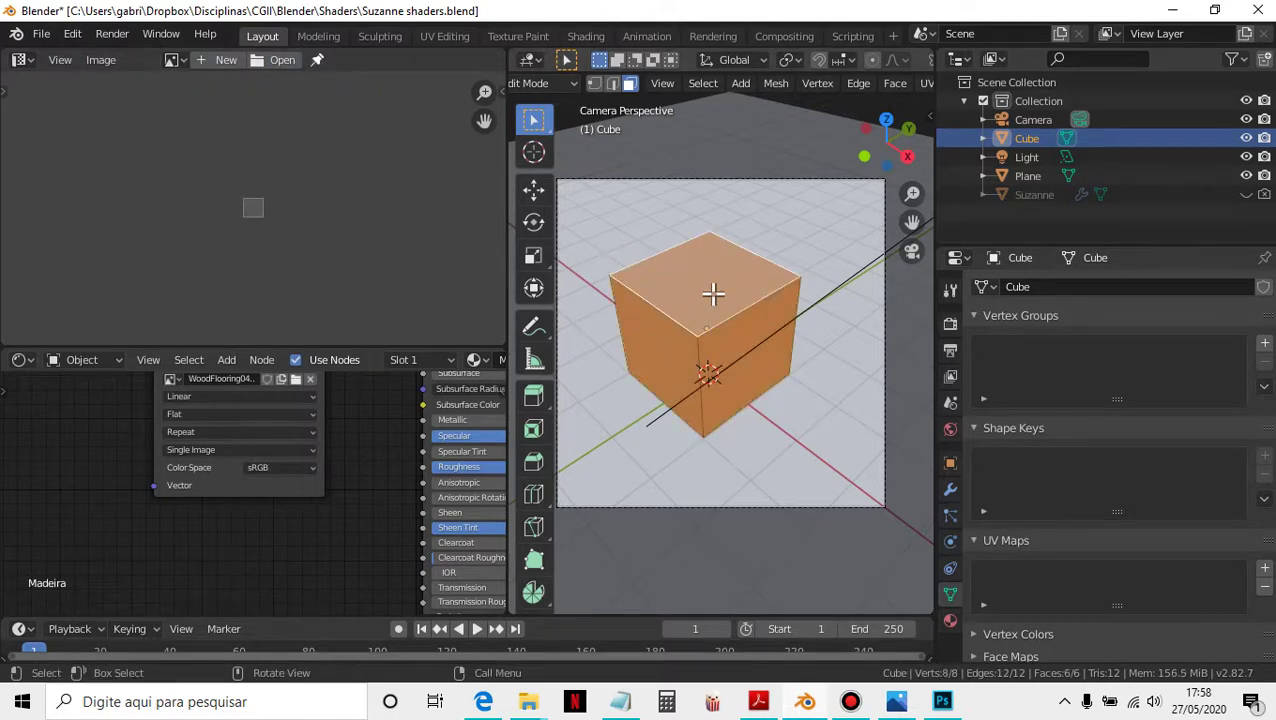
# Step: Create a blank 1024 × 1024 px image named Untitled in the image editor
pyautogui.click(207, 67)
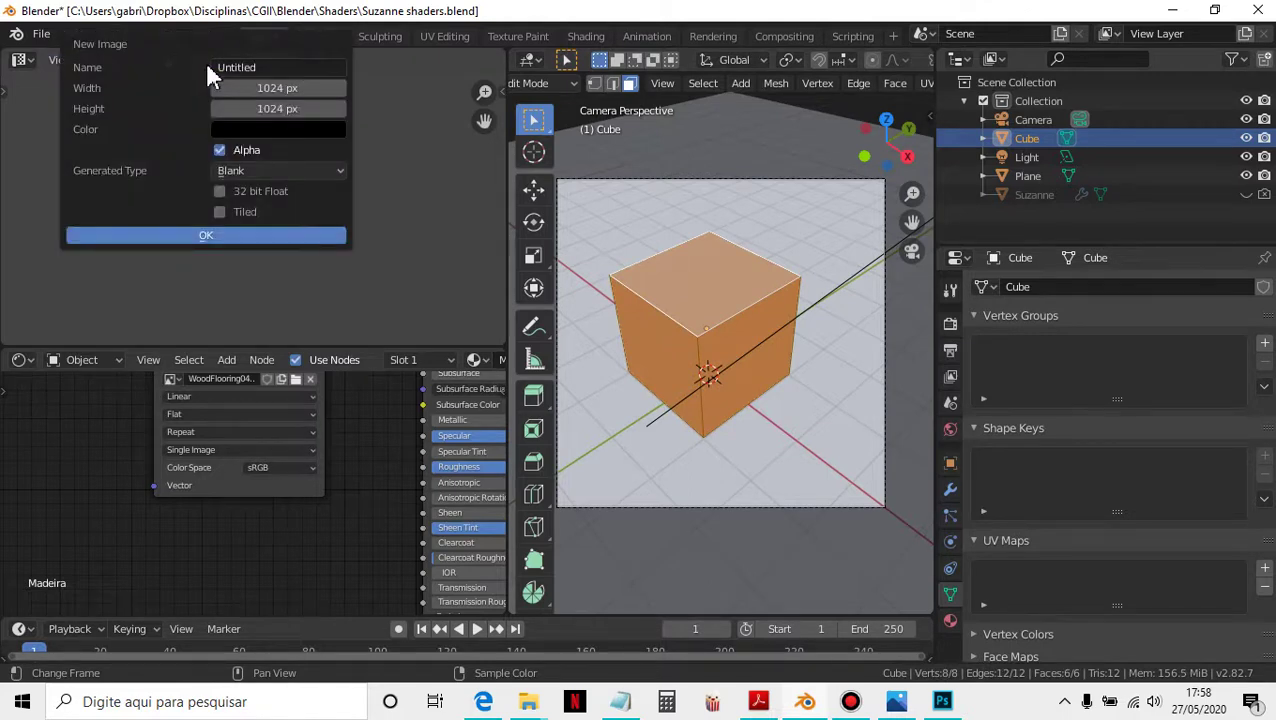
pyautogui.click(231, 237)
pyautogui.scroll(3, 235, 215)
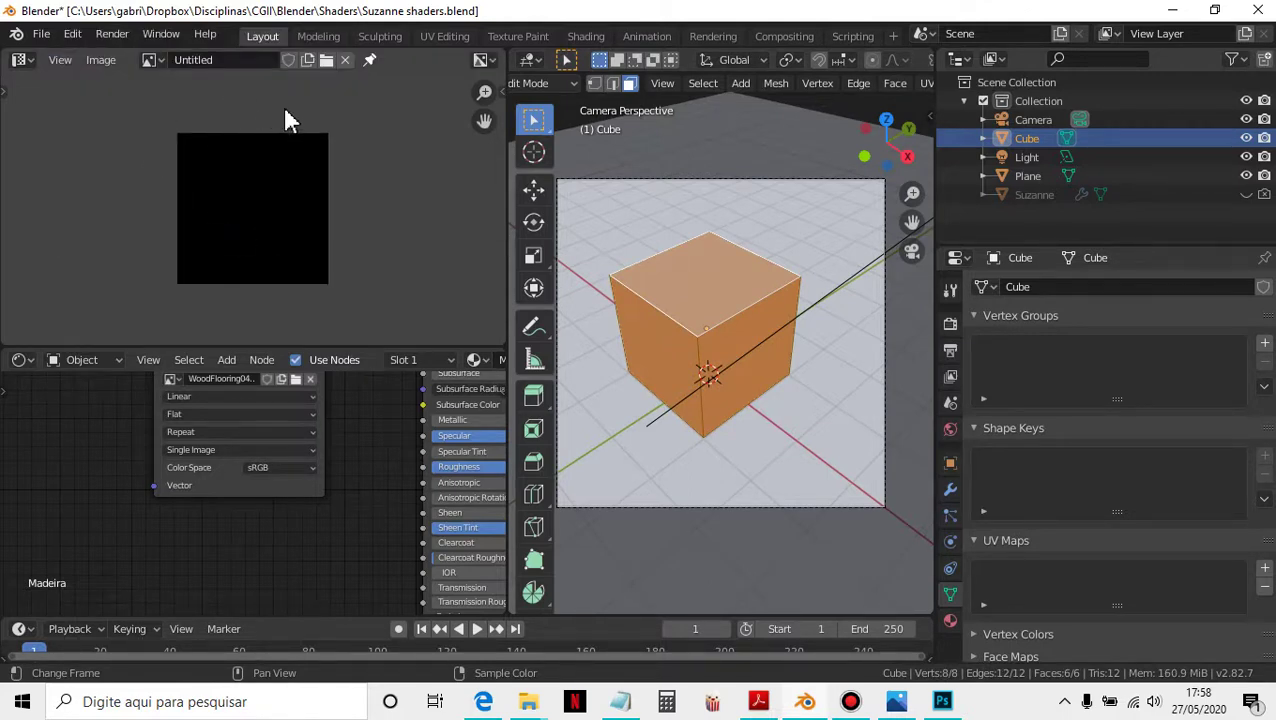
# Step: Display the existing WoodFlooring044_COL_3K.jpg image in the image editor
pyautogui.click(60, 59)
pyautogui.moveTo(104, 60)
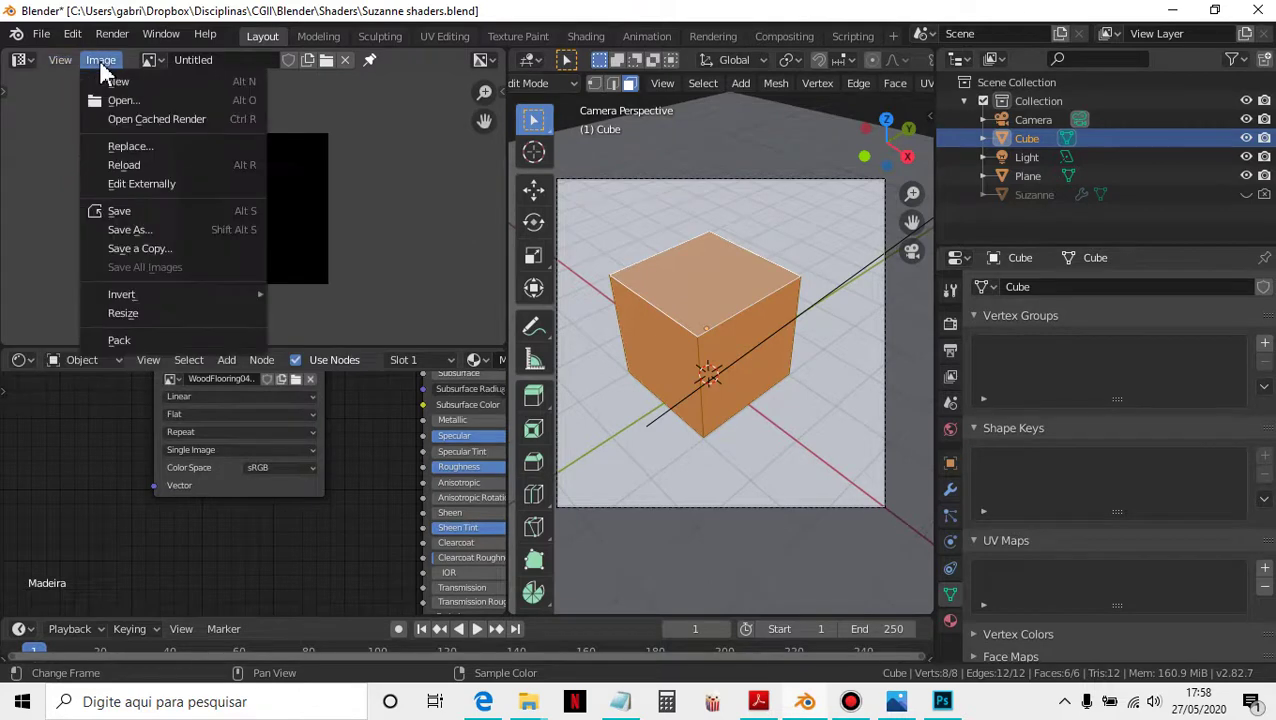
pyautogui.click(157, 62)
pyautogui.click(157, 62)
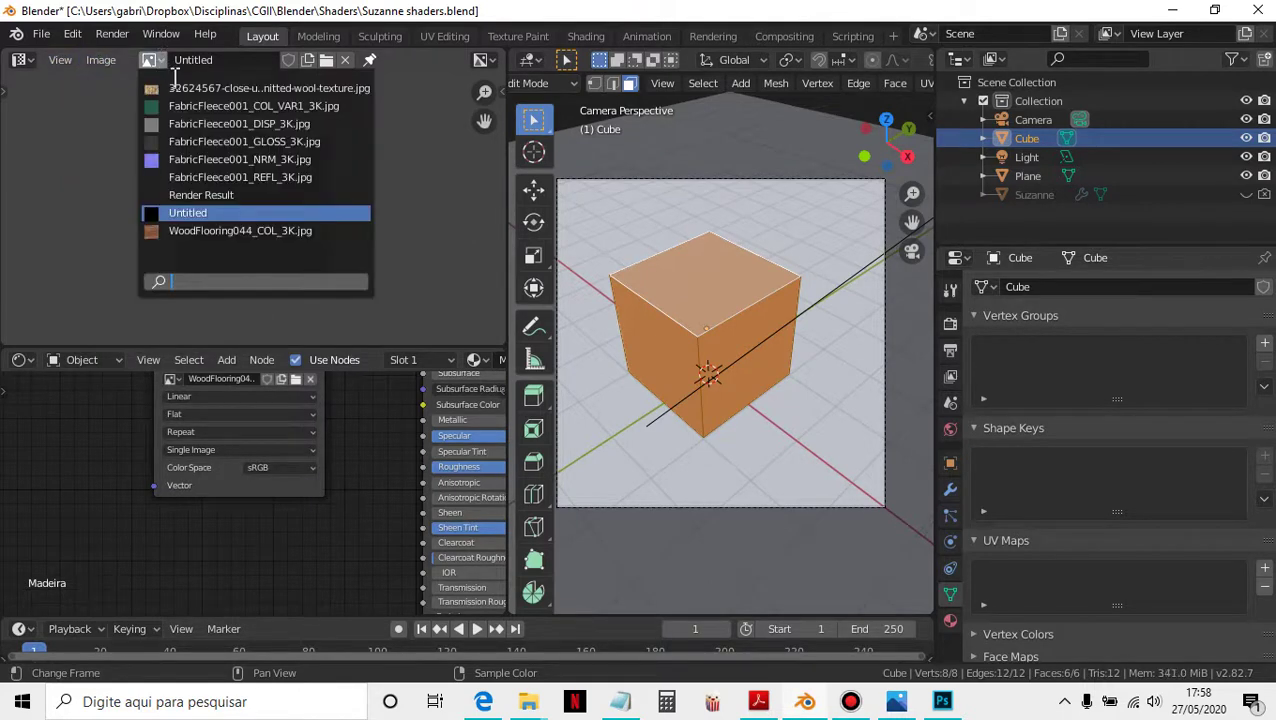
pyautogui.click(208, 231)
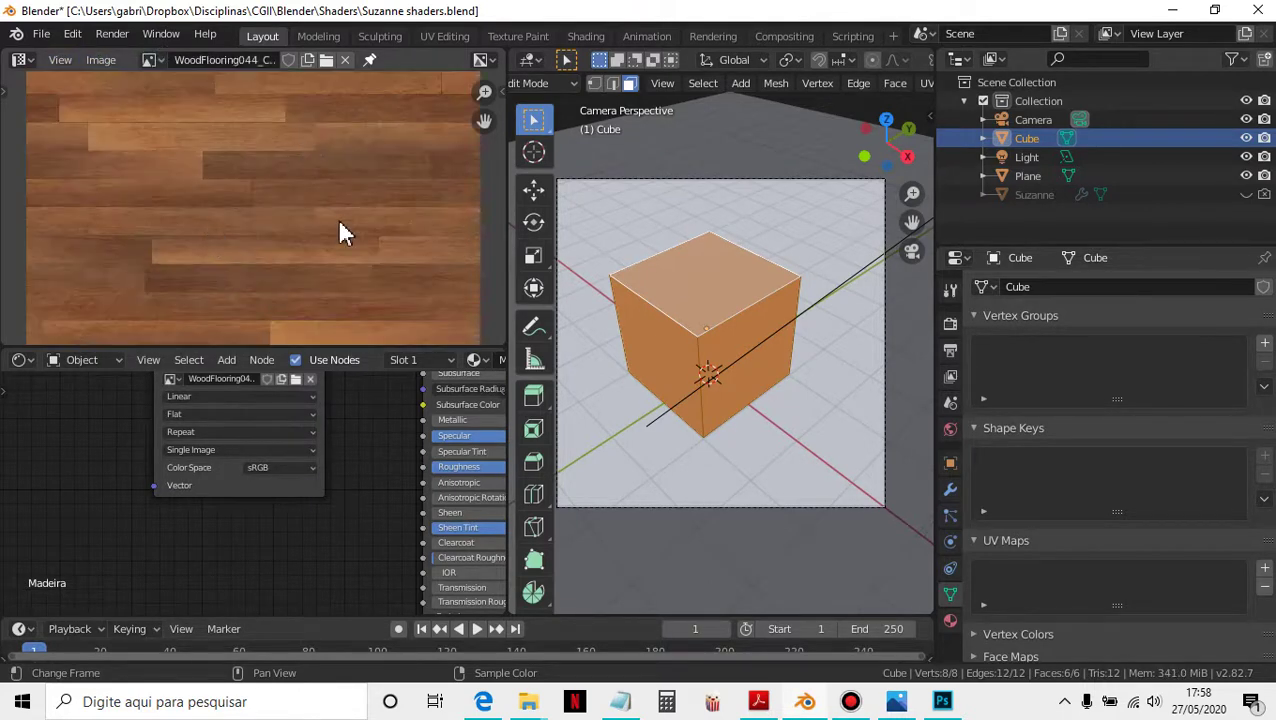
pyautogui.scroll(-5, 340, 226)
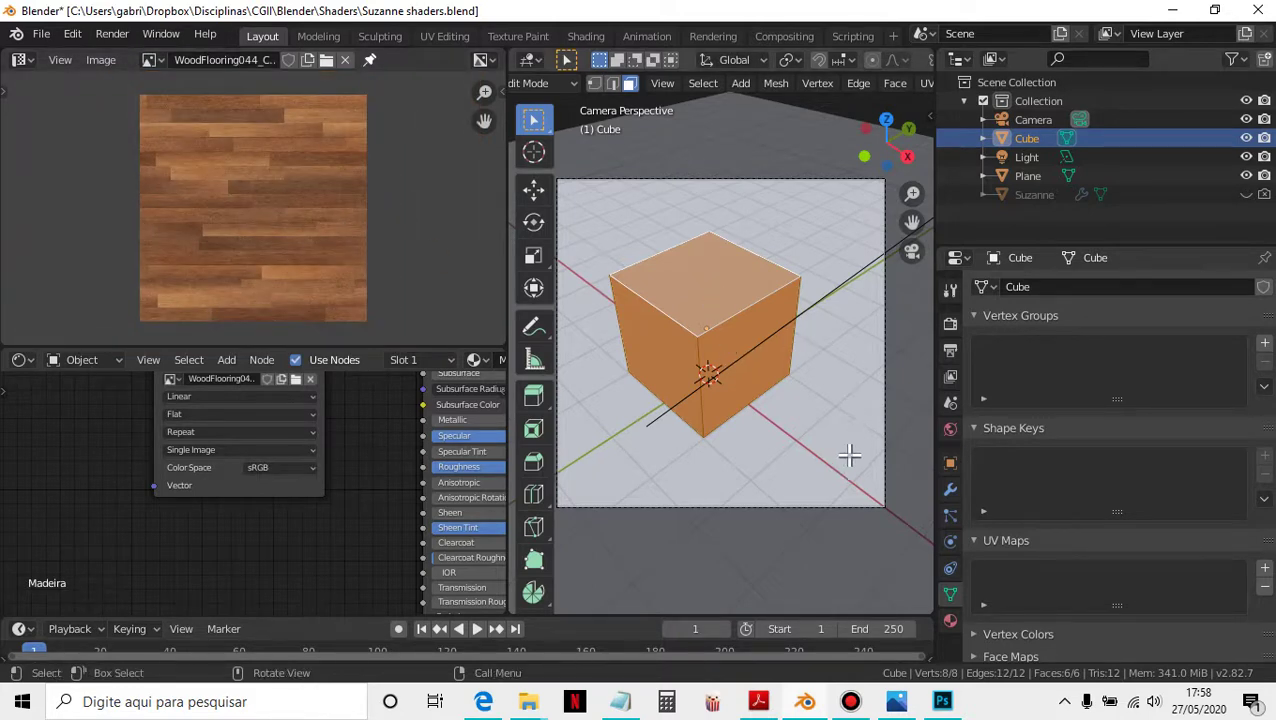
pyautogui.click(850, 701)
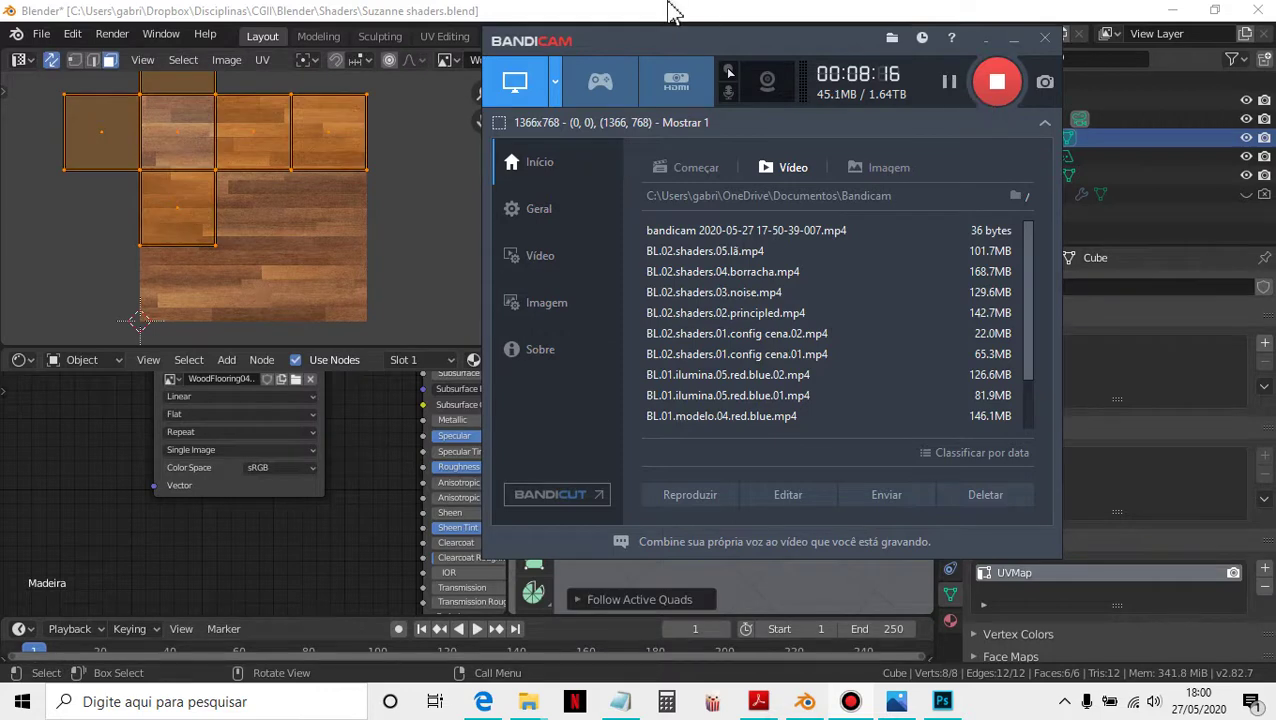
pyautogui.click(667, 15)
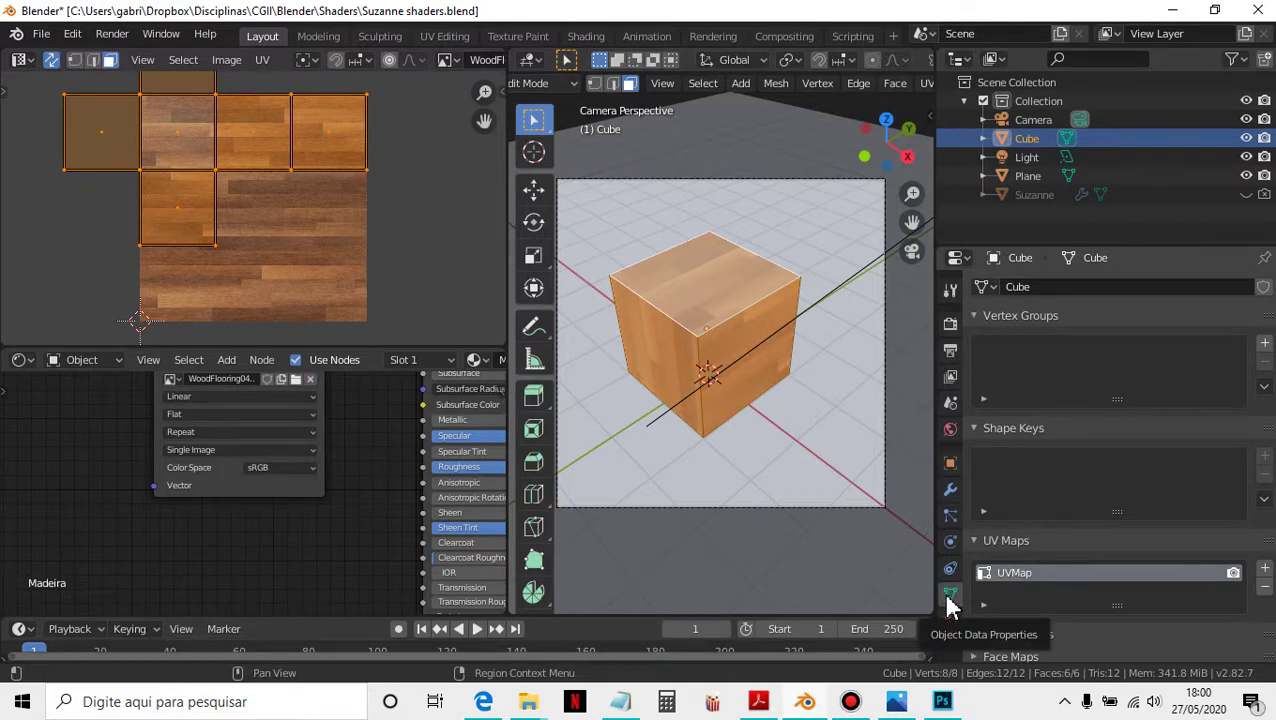
# Step: Capture a screenshot of the viewport and properties, draw a red arrow toward Object Data Properties in Captura e Esboço, and close it
pyautogui.press('super+shift+s')
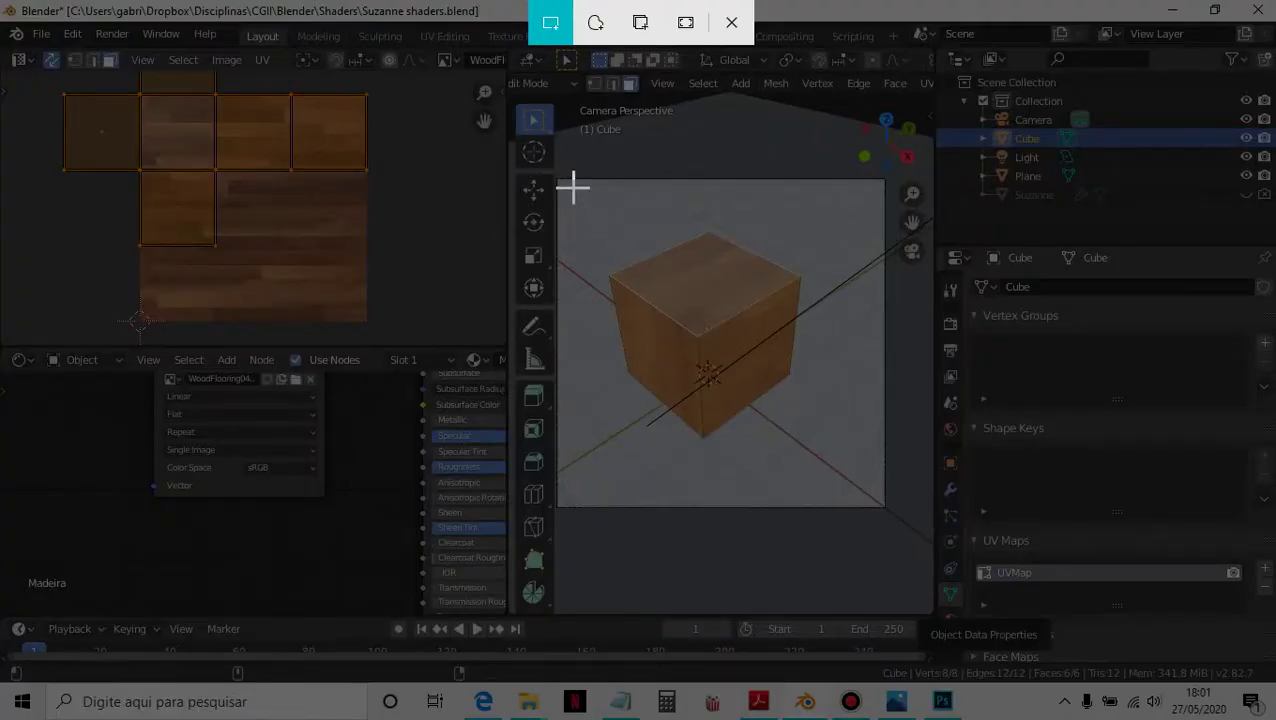
pyautogui.moveTo(511, 91); pyautogui.dragTo(1085, 660)
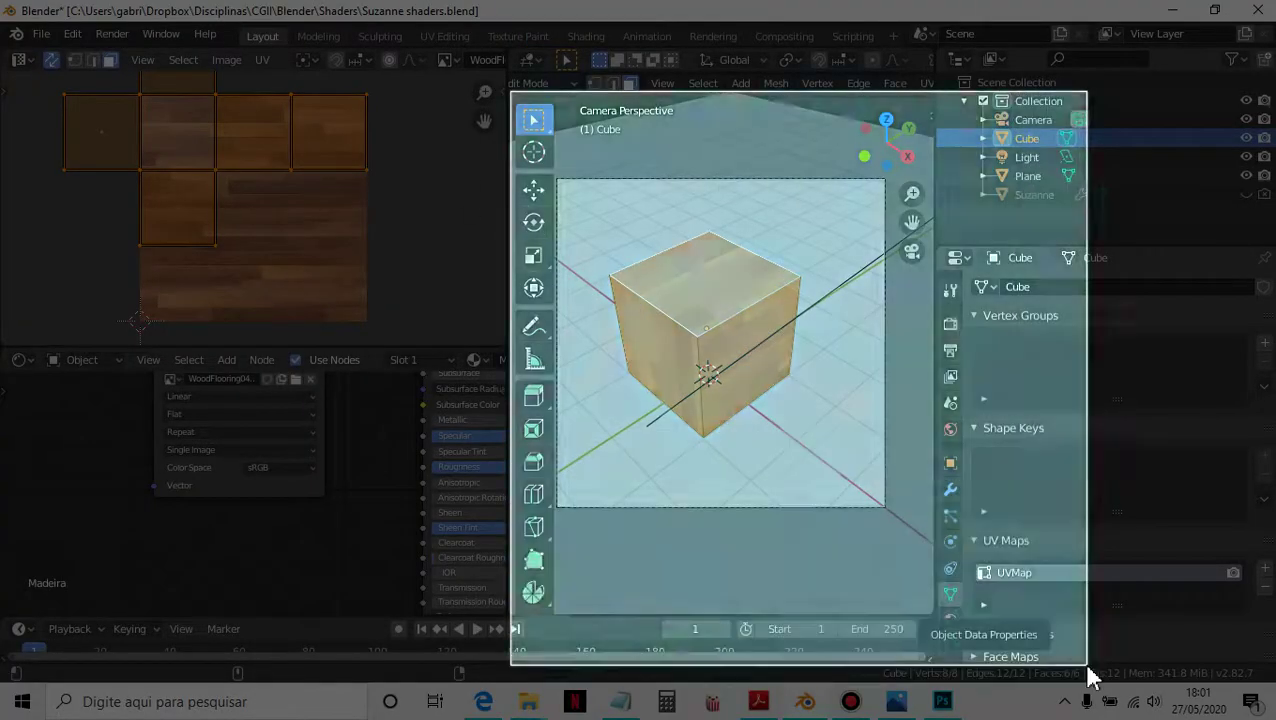
pyautogui.click(985, 507)
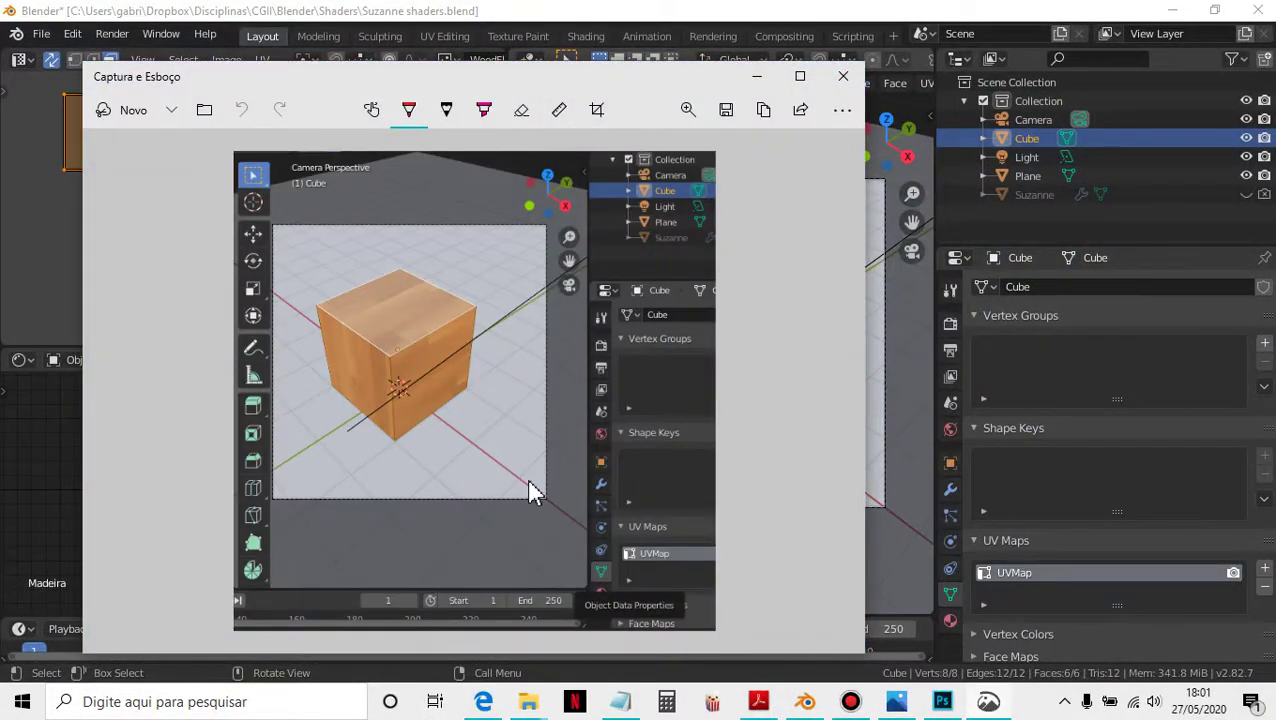
pyautogui.moveTo(550, 547)
pyautogui.mouseDown()
pyautogui.moveTo(576, 561)
pyautogui.moveTo(563, 569)
pyautogui.mouseUp()
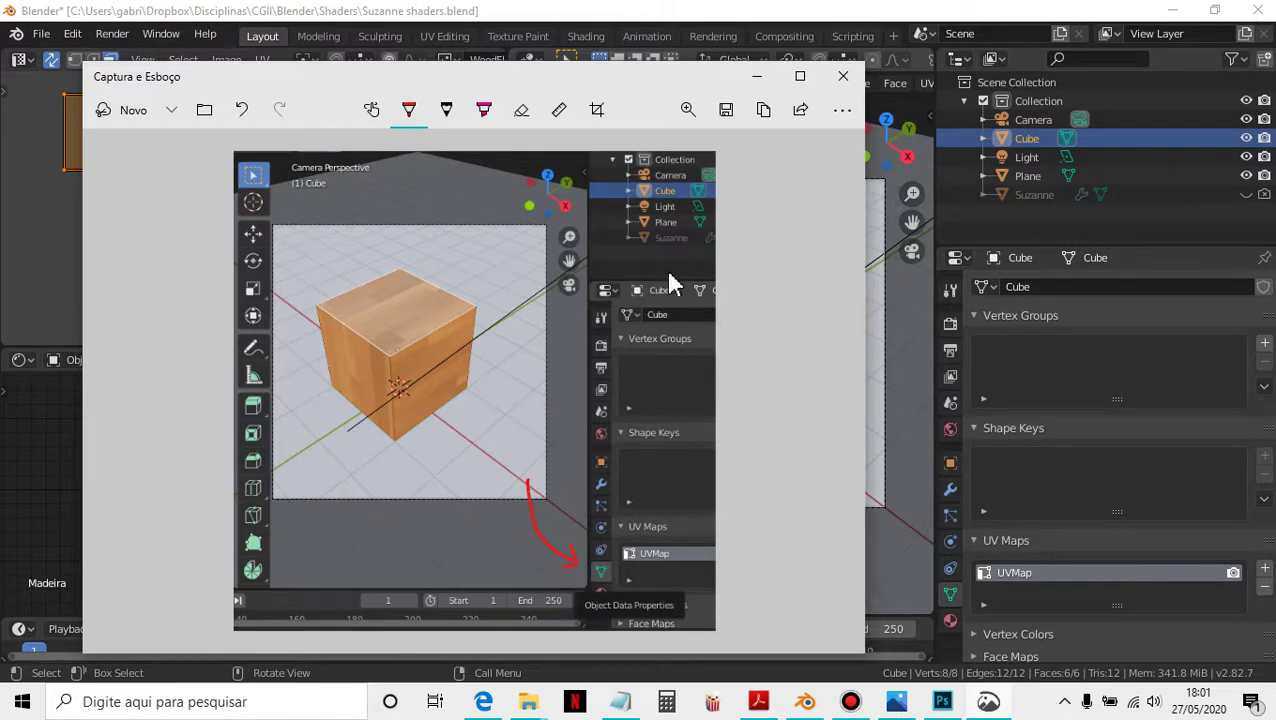
pyautogui.click(843, 76)
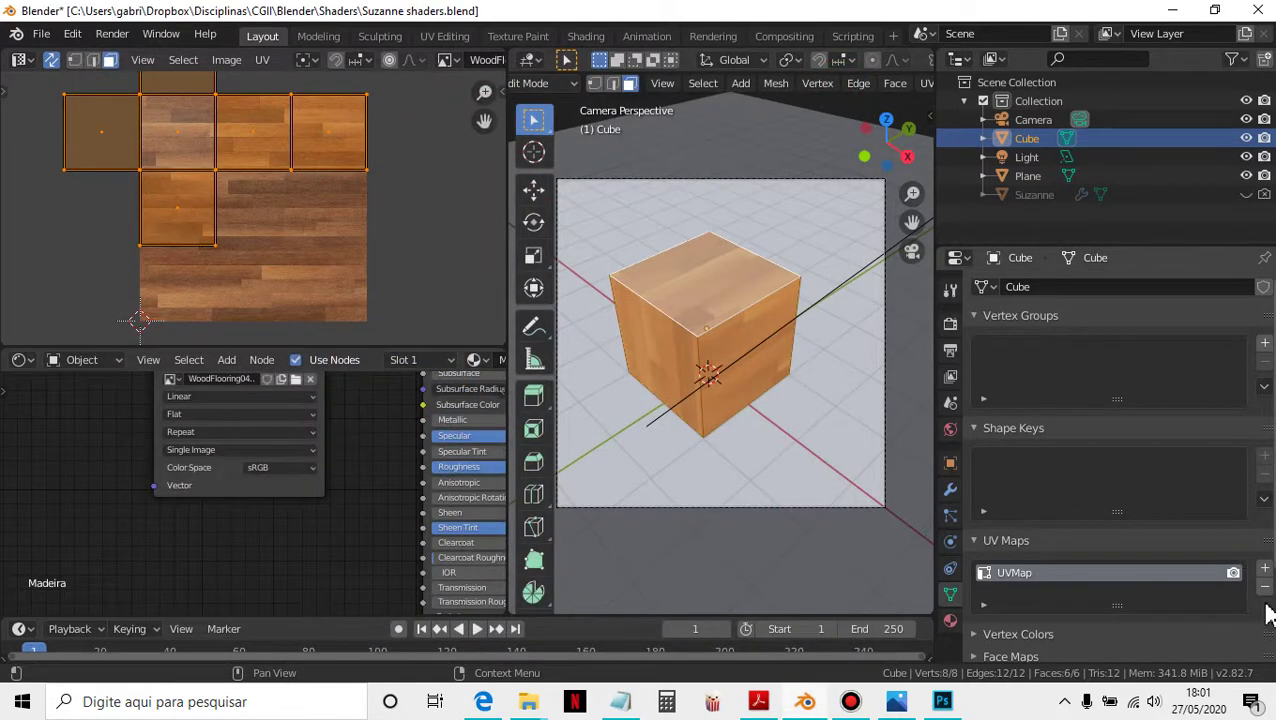
# Step: Replace the cube's UV map with a new one and unwrap all faces with Follow Active Quads in Length Average mode
pyautogui.click(1265, 589)
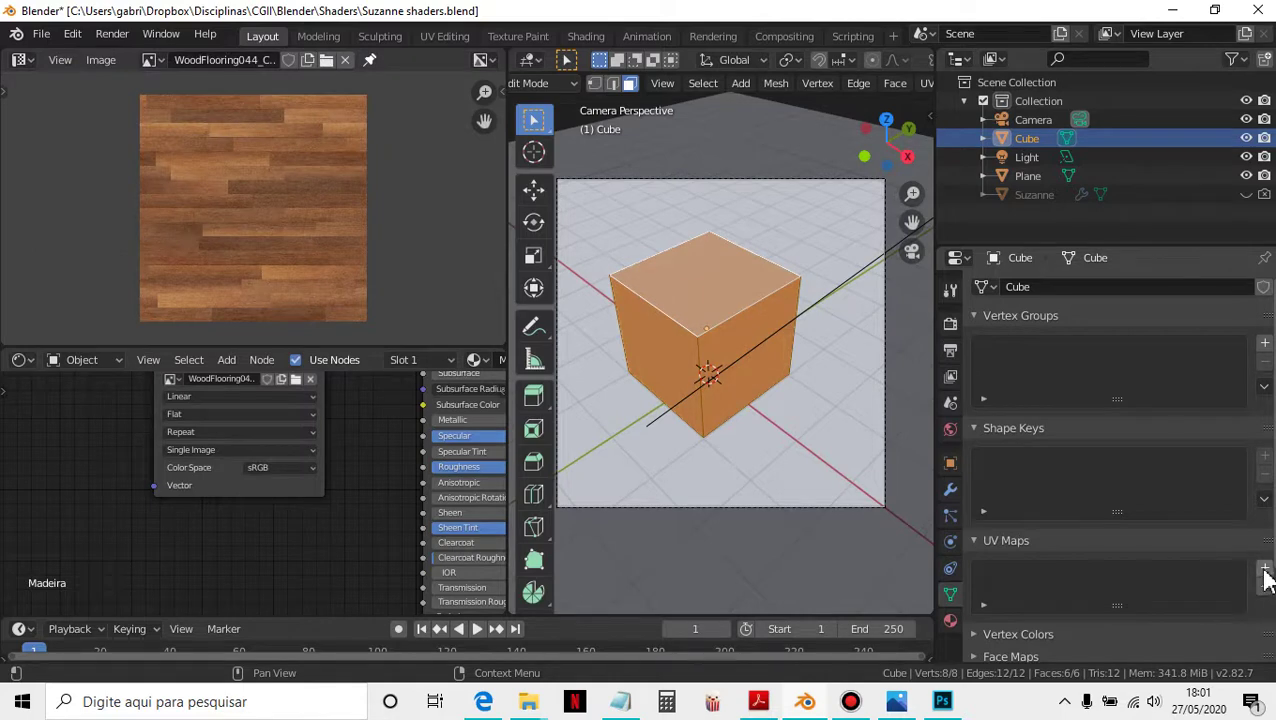
pyautogui.click(1265, 569)
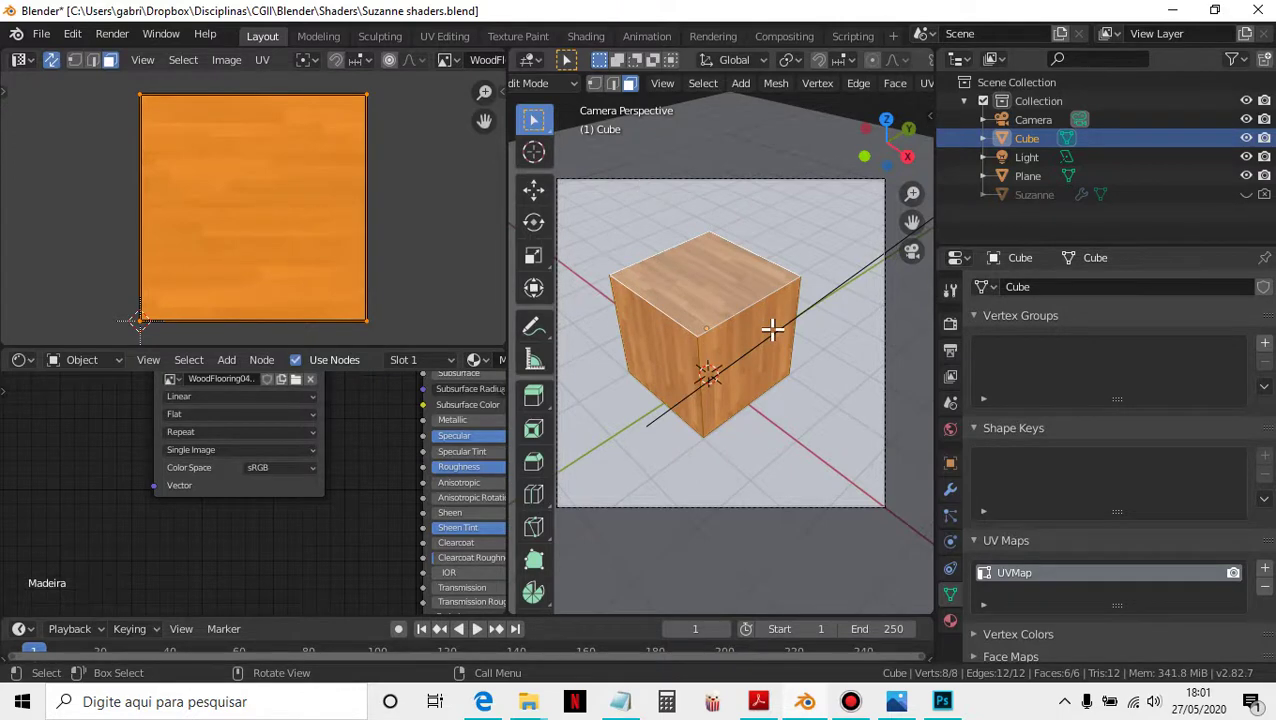
pyautogui.press('u')
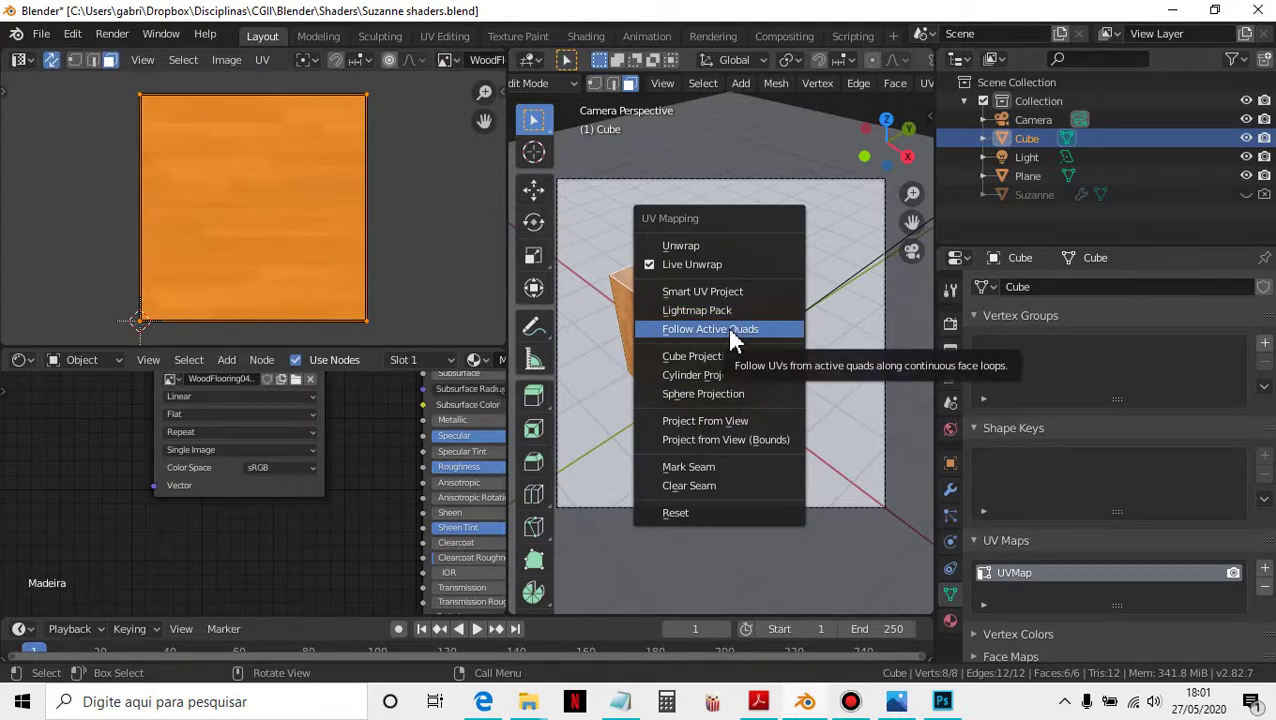
pyautogui.click(731, 341)
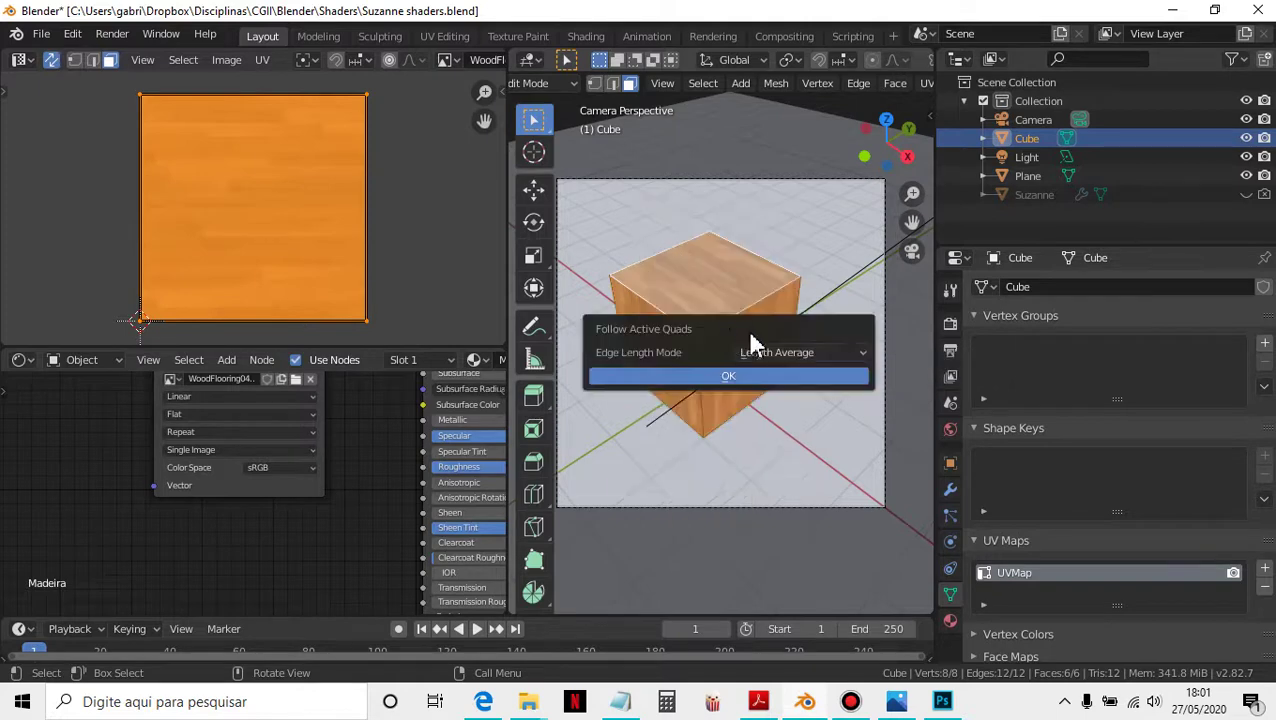
pyautogui.click(749, 381)
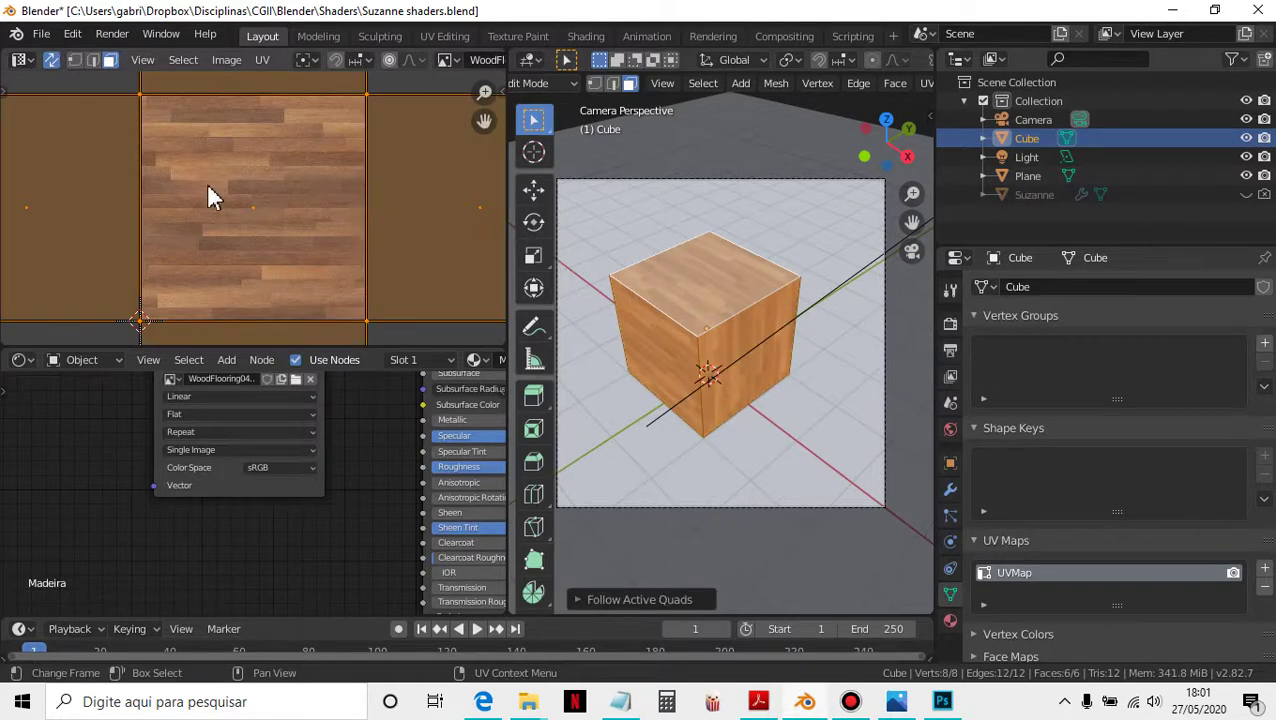
# Step: Pack the cube's unfolded UV islands so the cross layout fits within the wood image
pyautogui.scroll(-4, 208, 195)
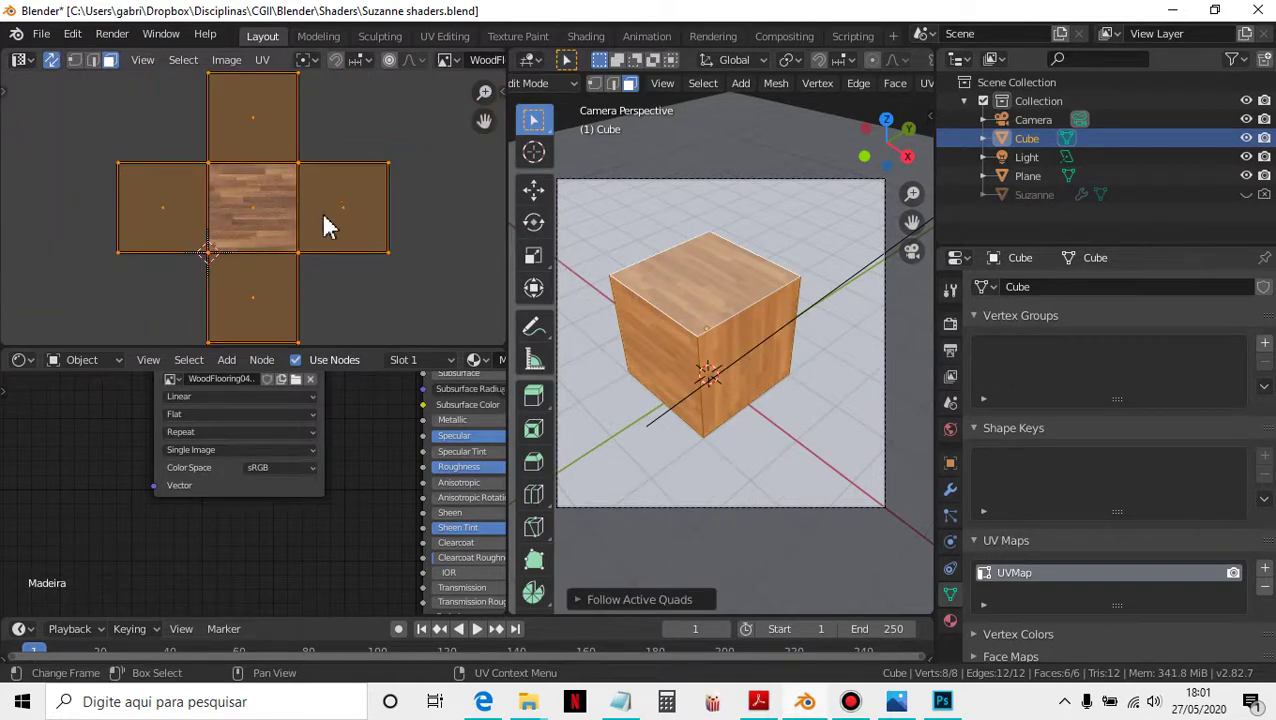
pyautogui.scroll(-2, 300, 243)
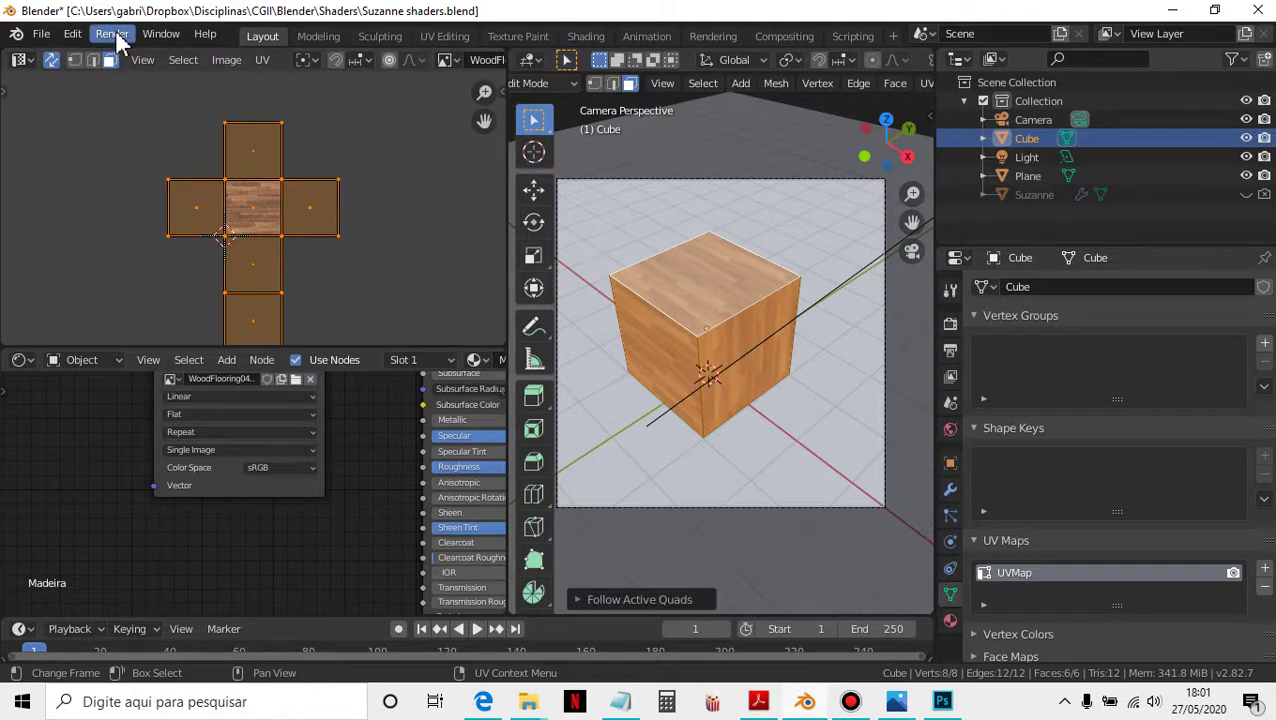
pyautogui.click(262, 60)
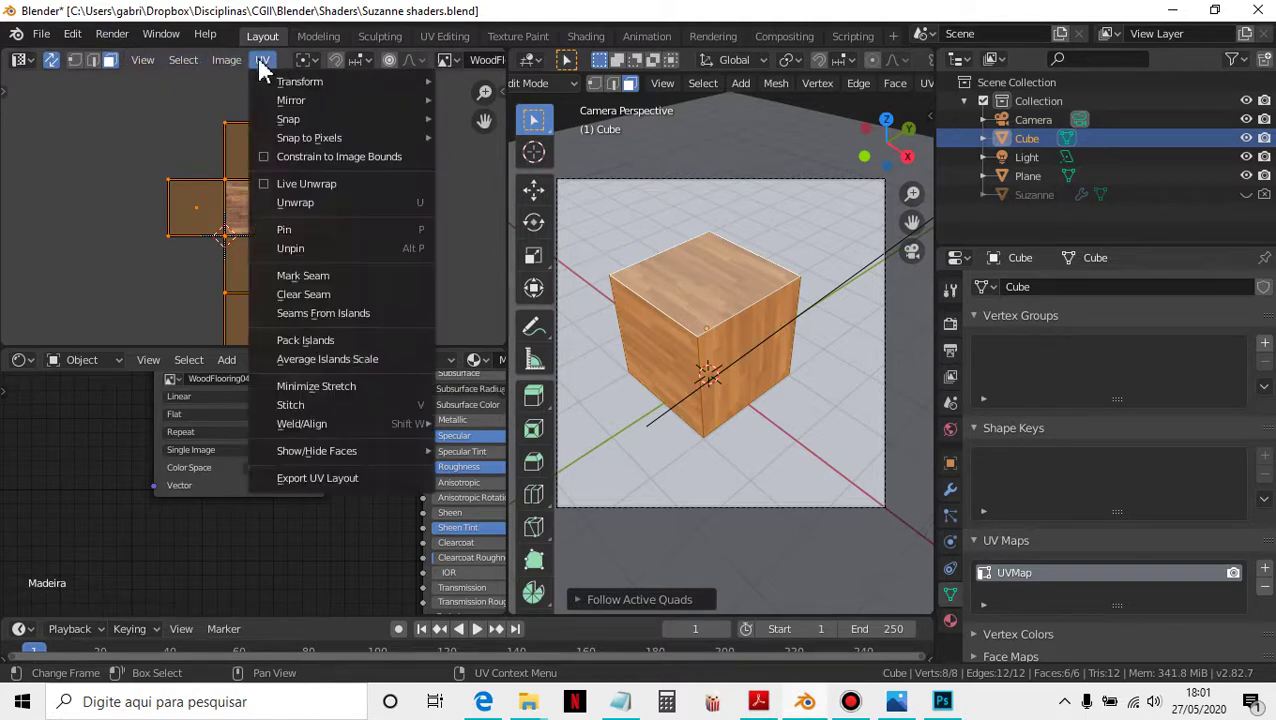
pyautogui.click(310, 341)
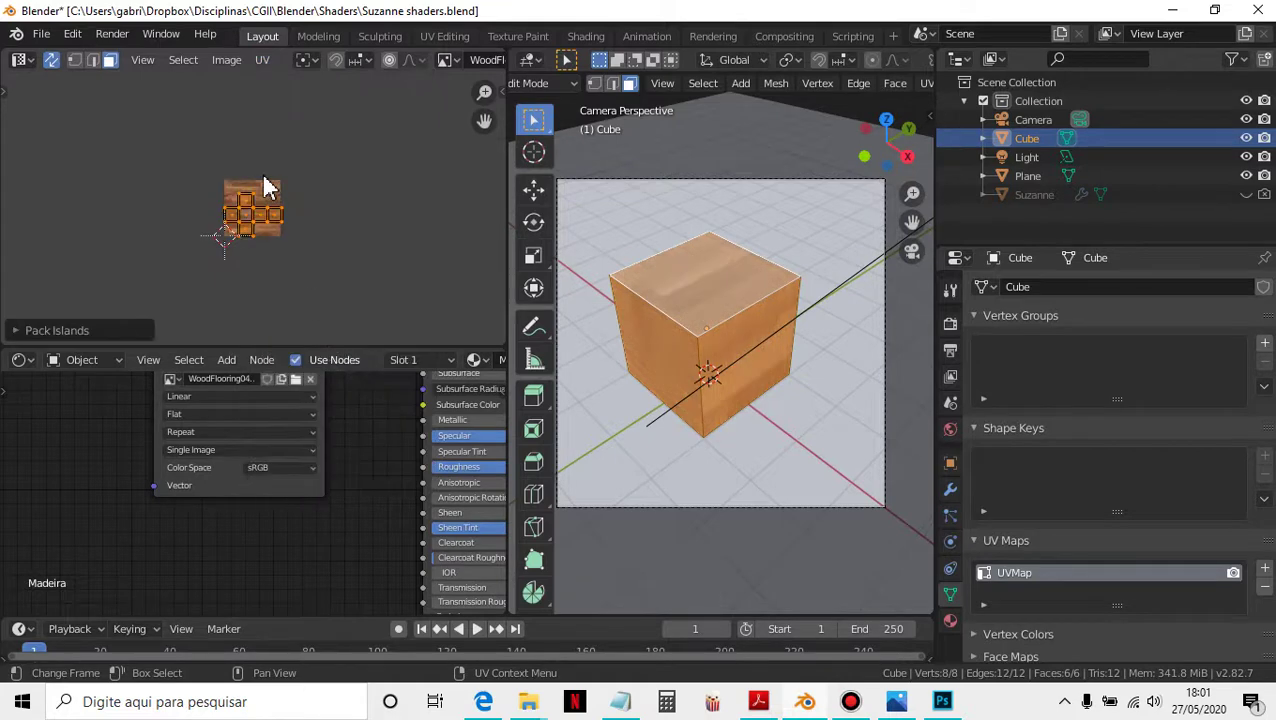
# Step: Examine which cube face each square of the UV cross layout corresponds to by selecting the squares individually
pyautogui.scroll(6, 300, 212)
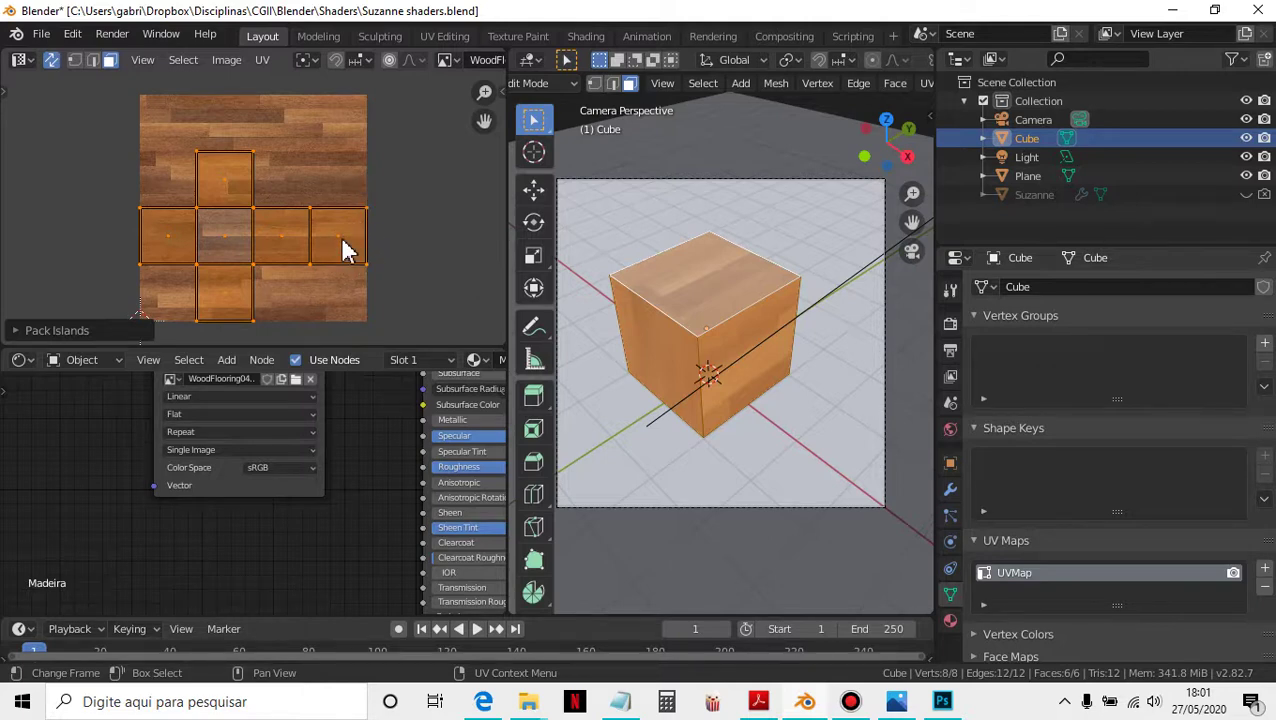
pyautogui.click(343, 239)
pyautogui.click(290, 240)
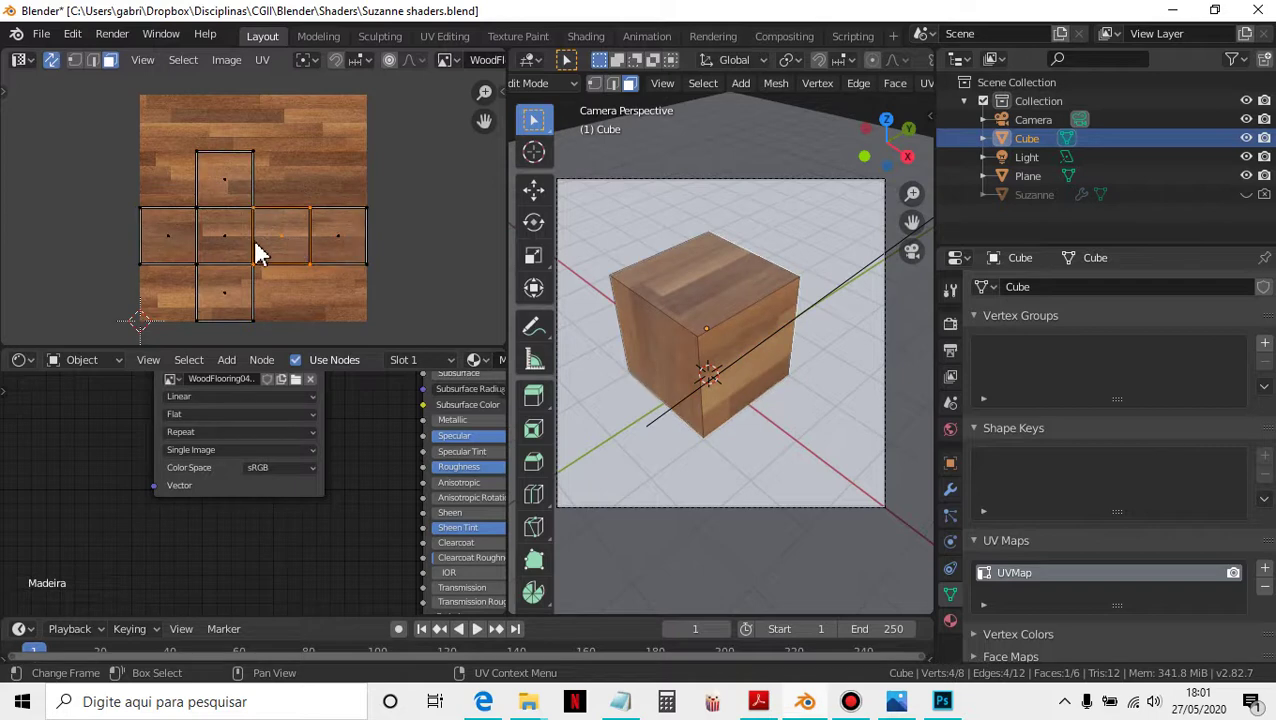
pyautogui.click(233, 240)
pyautogui.click(228, 188)
pyautogui.moveTo(117, 128); pyautogui.dragTo(414, 344)
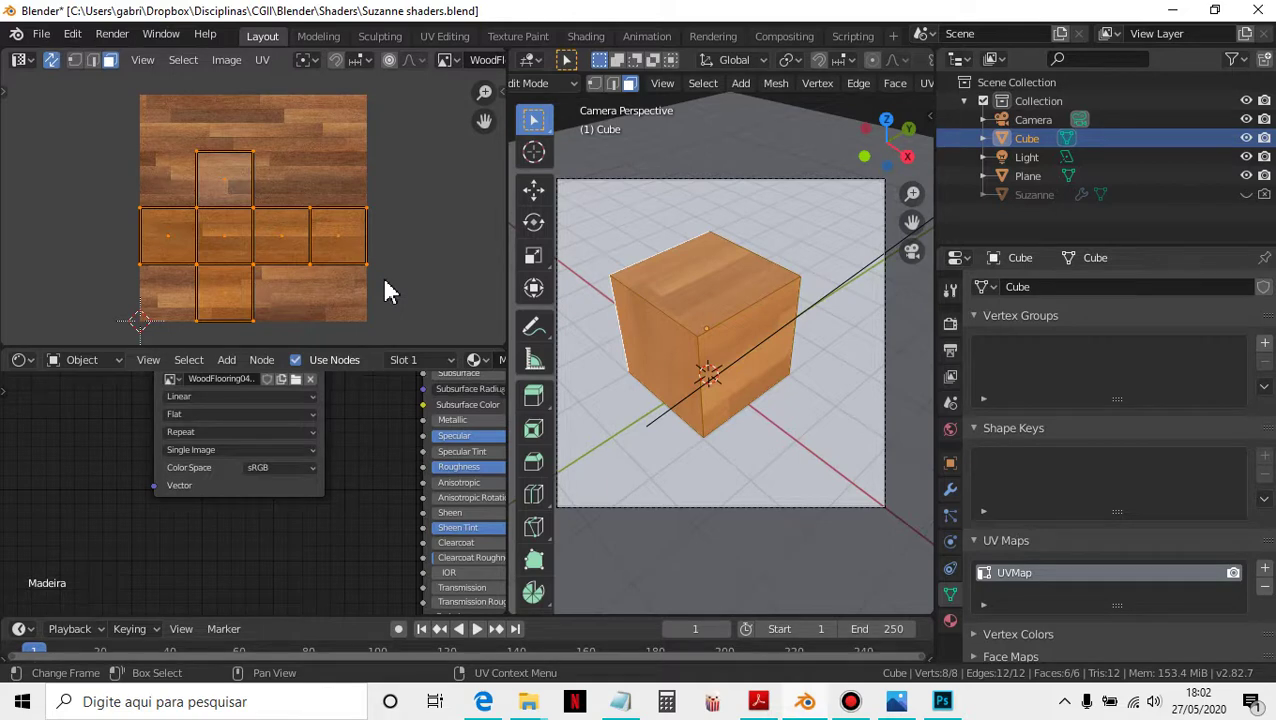
pyautogui.click(225, 190)
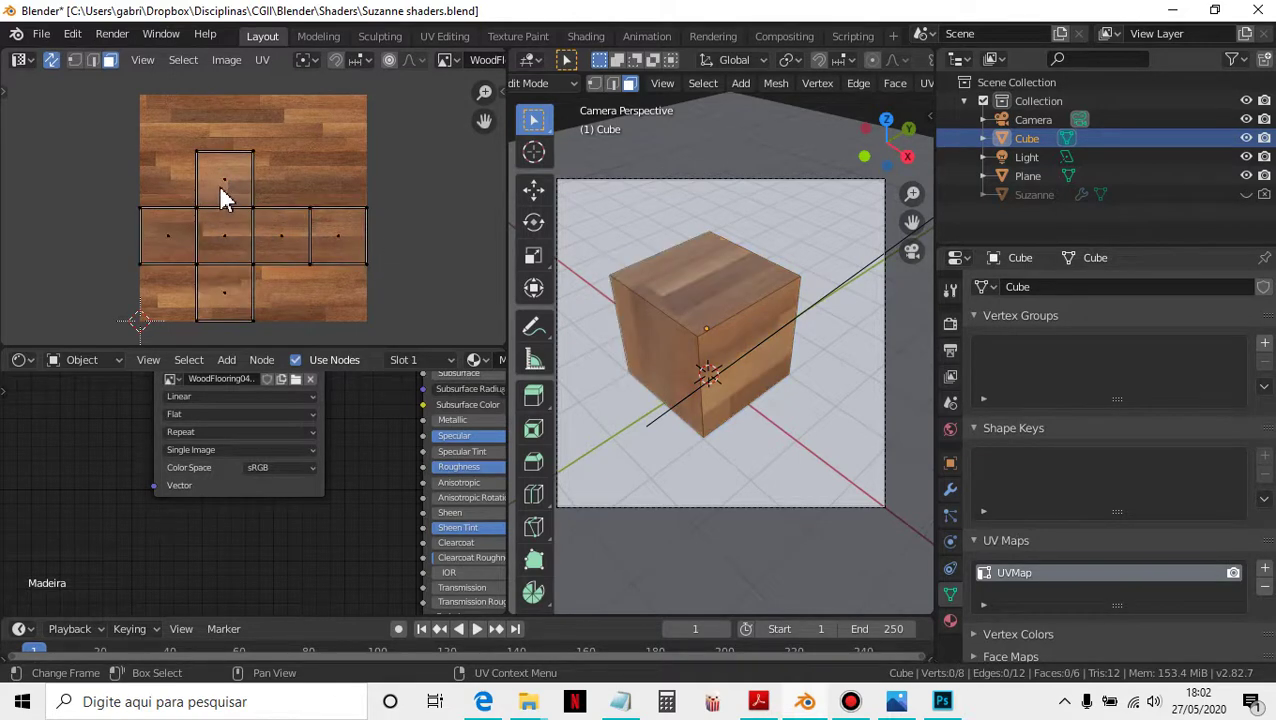
pyautogui.click(228, 282)
pyautogui.click(172, 232)
pyautogui.click(242, 236)
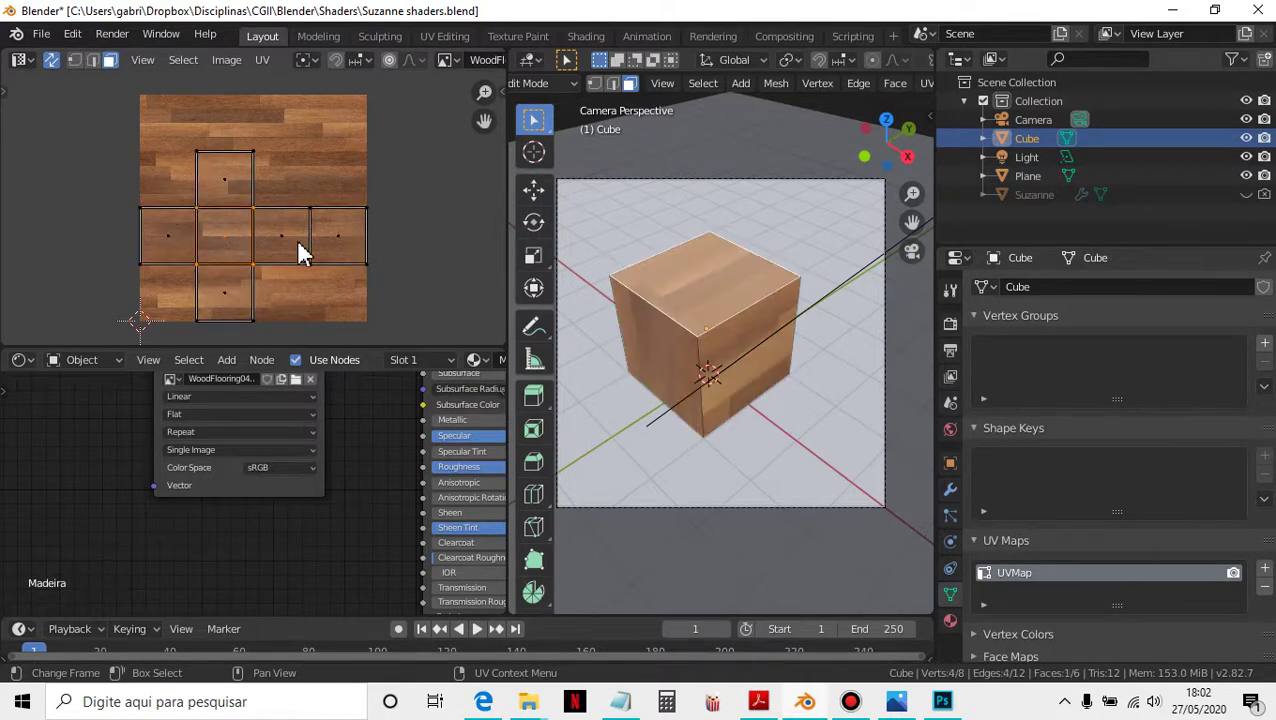
pyautogui.click(297, 238)
pyautogui.click(346, 238)
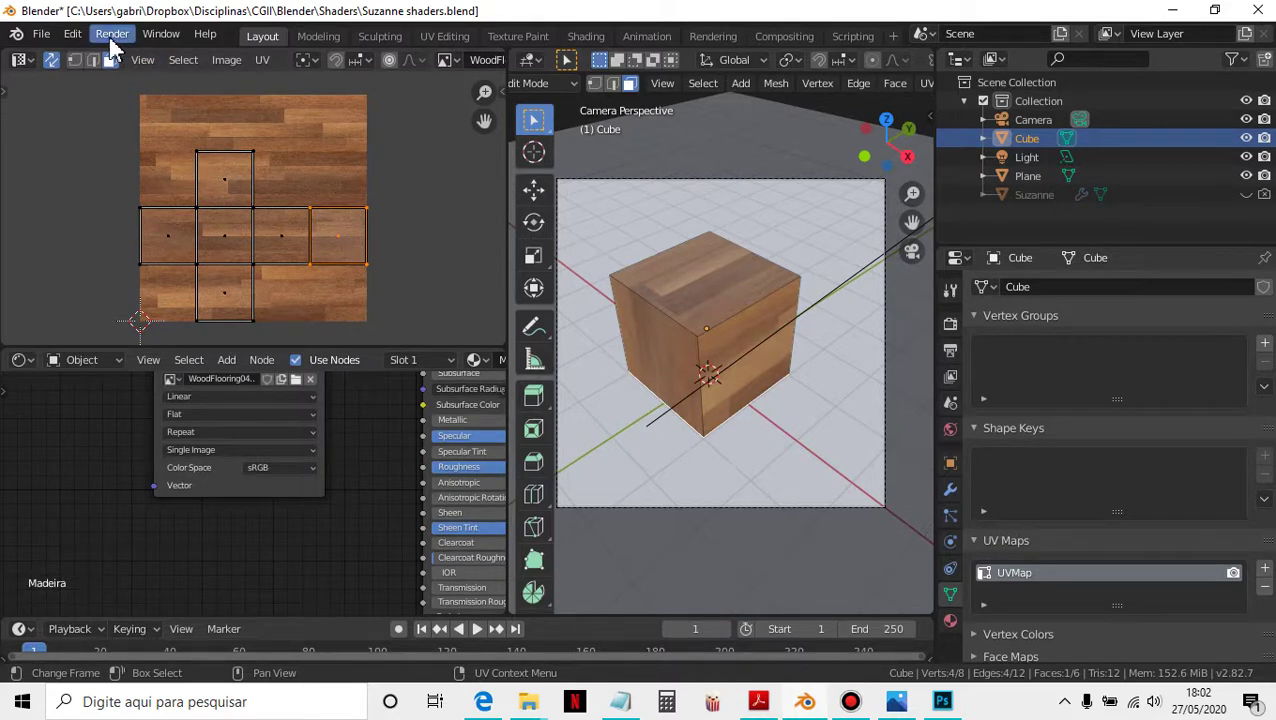
# Step: Select all the cube's UV faces and export the UV layout as CubeUV.png in the Shaders folder
pyautogui.moveTo(98, 125); pyautogui.dragTo(421, 322)
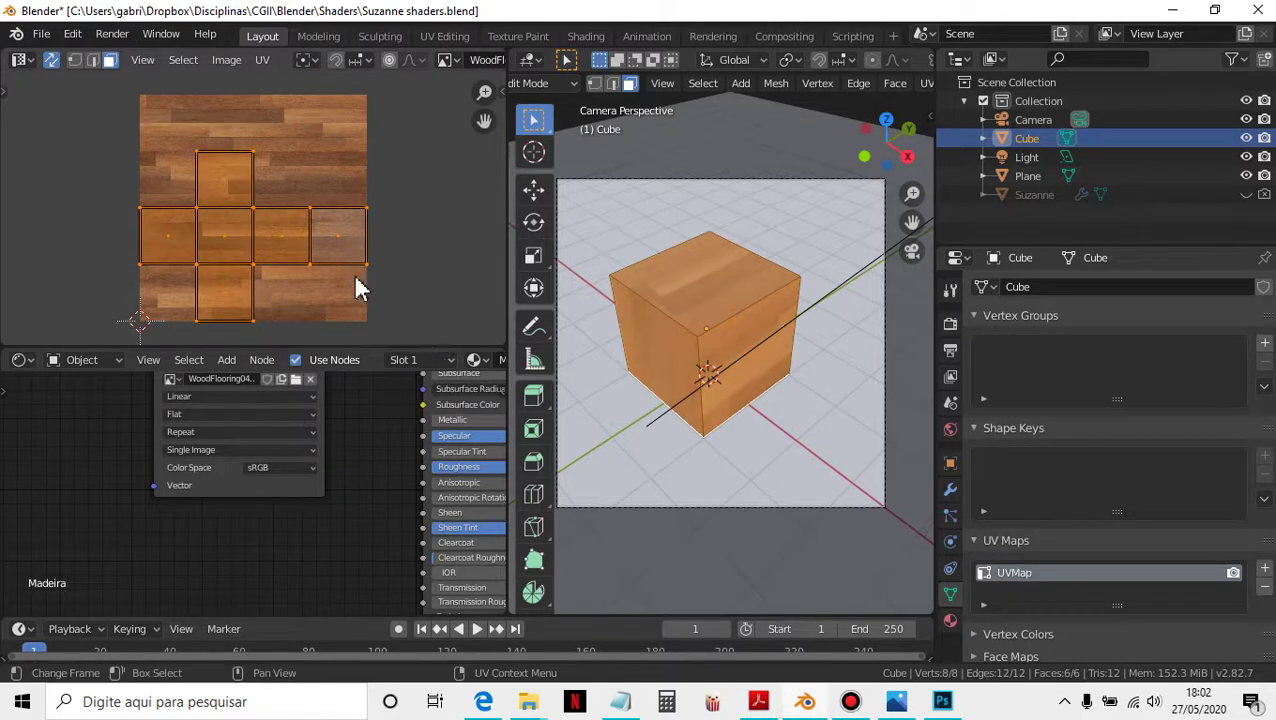
pyautogui.click(262, 62)
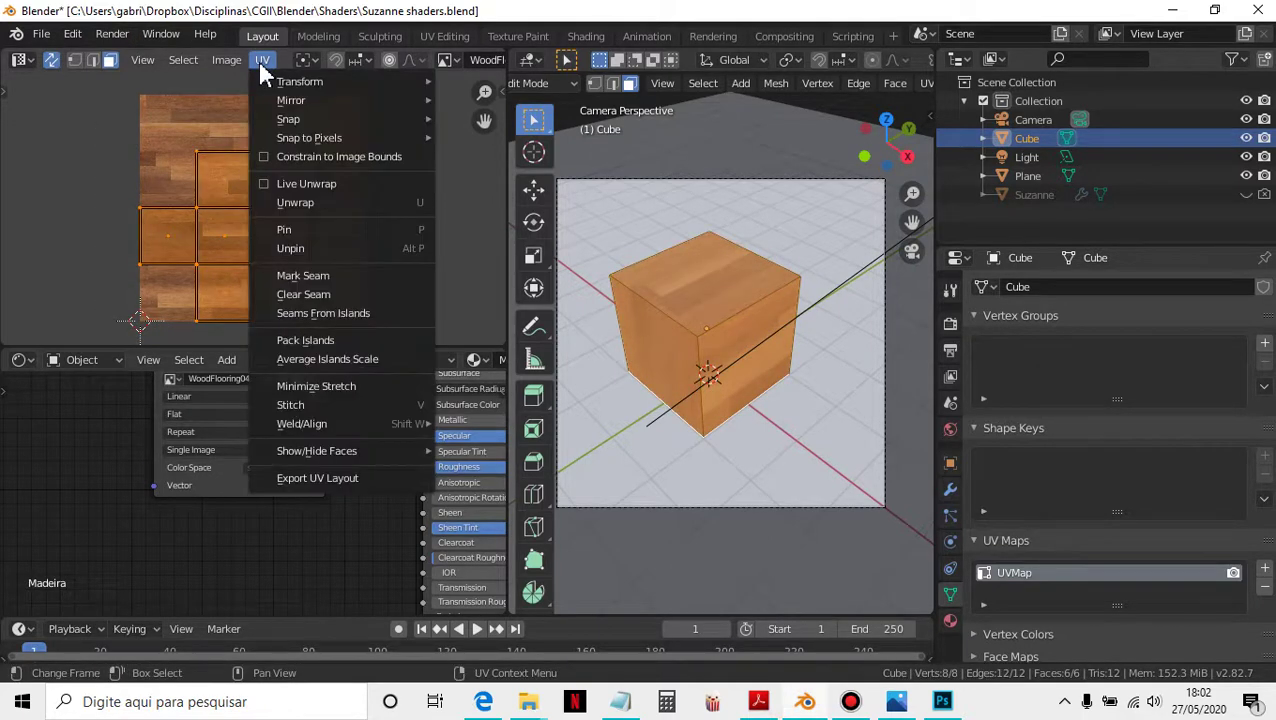
pyautogui.click(336, 484)
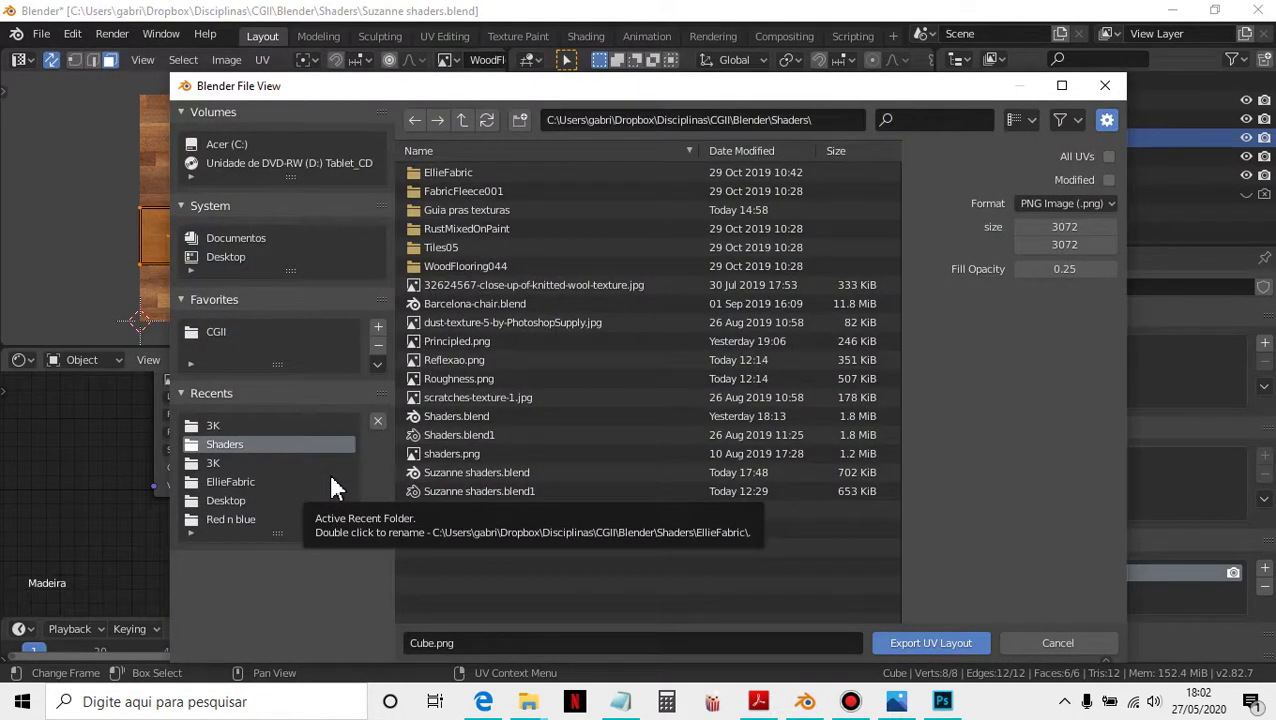
pyautogui.click(432, 646)
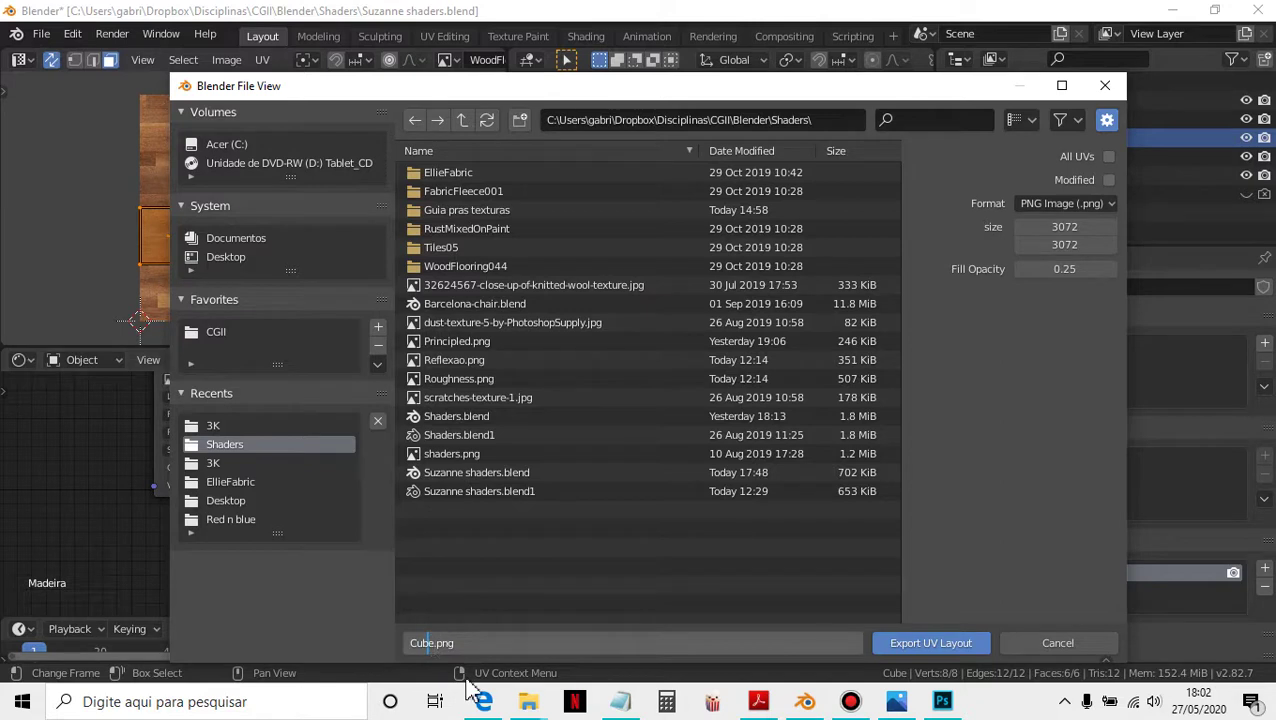
pyautogui.write('UV')
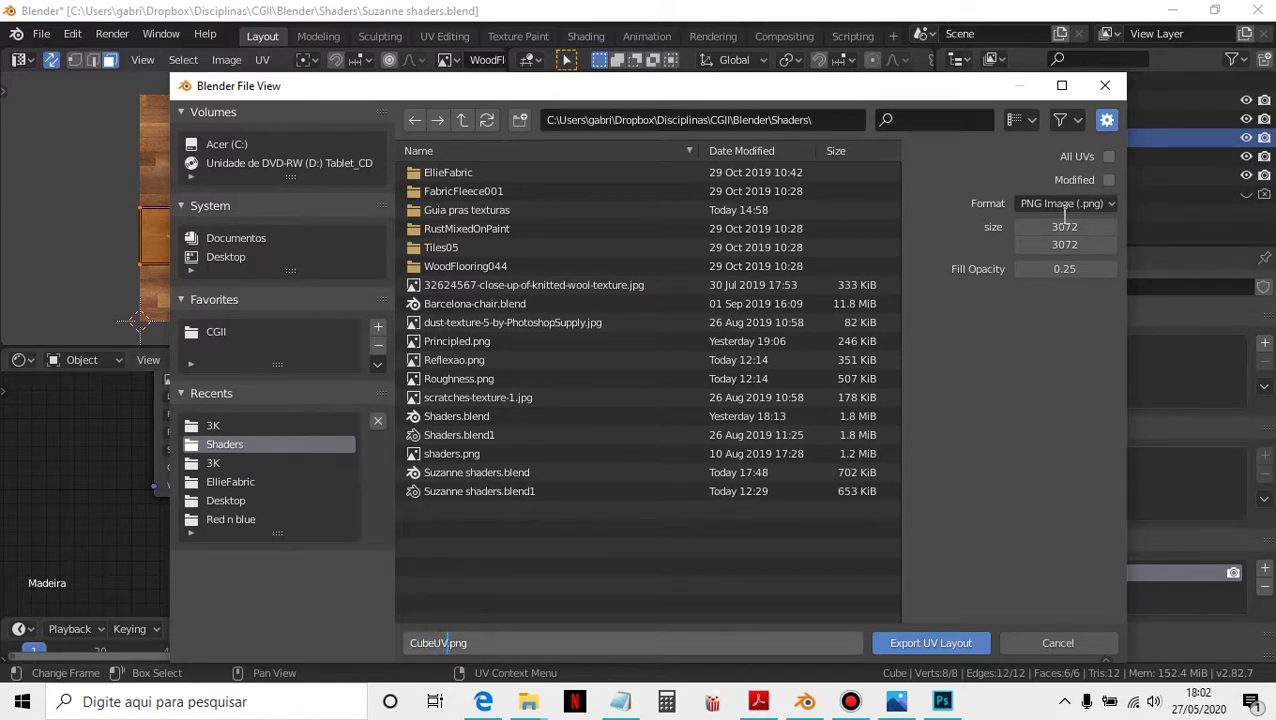
pyautogui.click(932, 643)
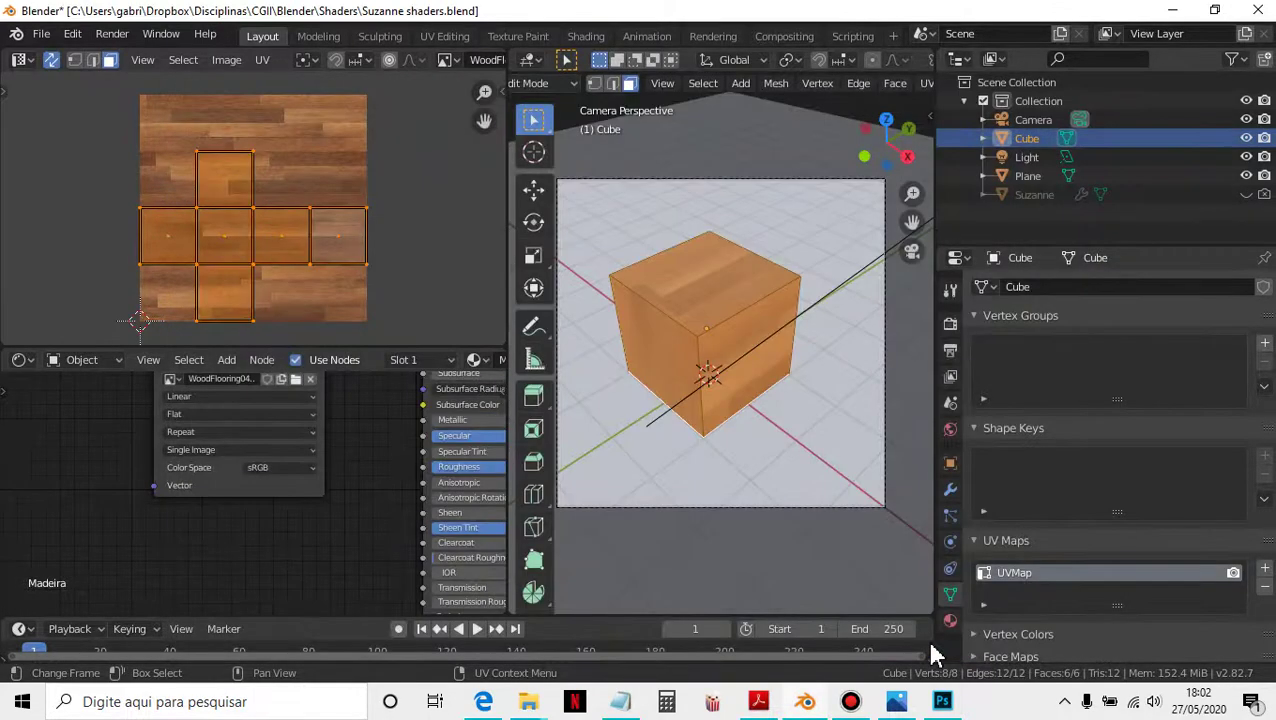
# Step: Switch to Photoshop and open CubeUV.png from the Shaders folder
pyautogui.click(943, 703)
pyautogui.click(66, 14)
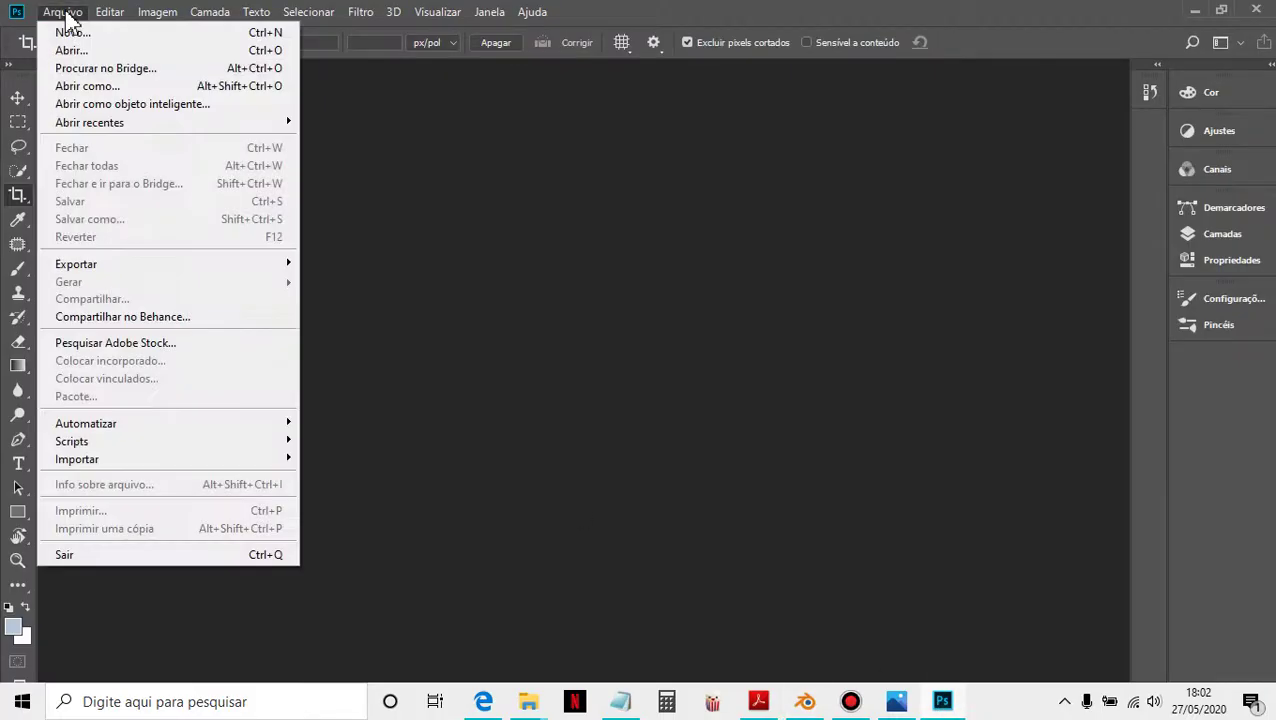
pyautogui.click(70, 49)
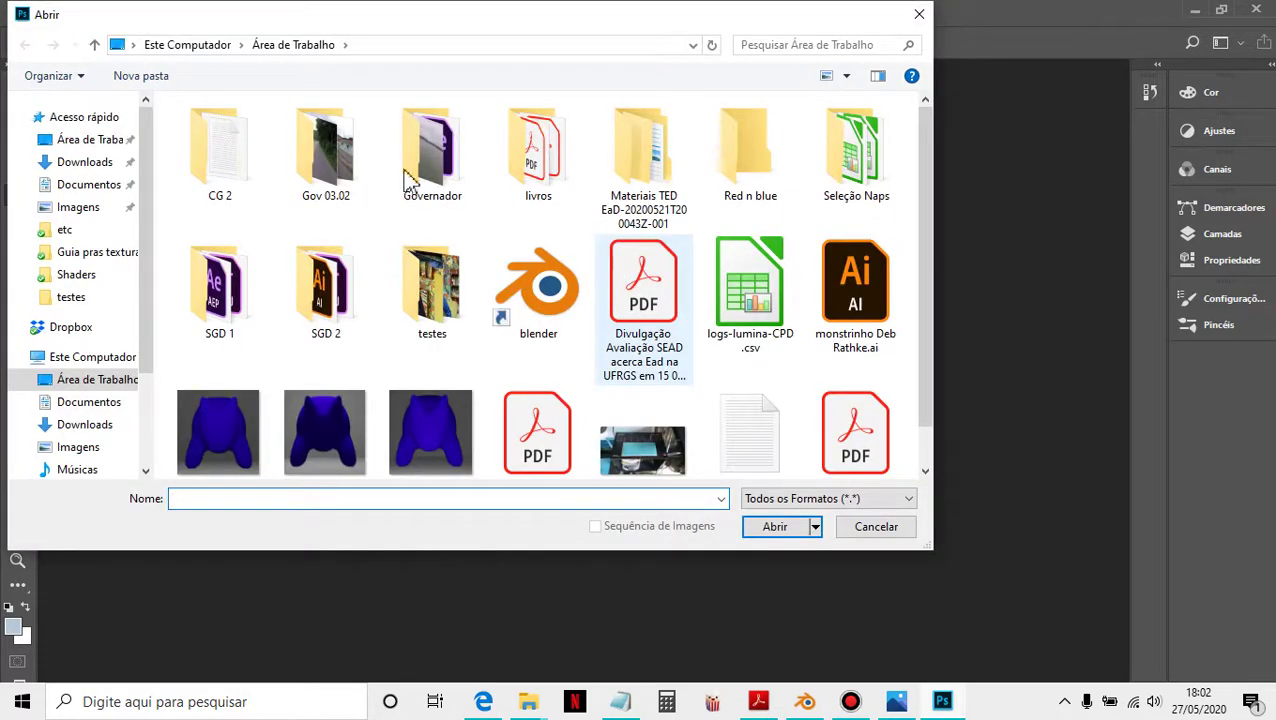
pyautogui.click(86, 279)
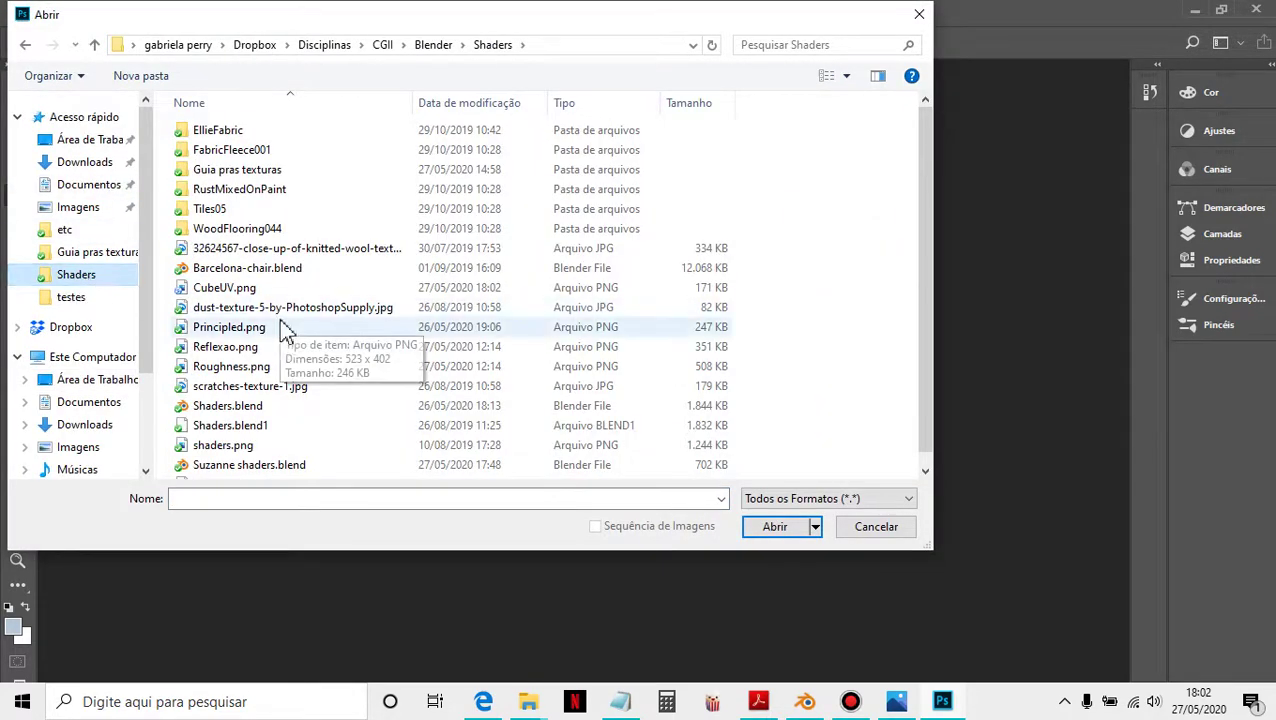
pyautogui.click(226, 288)
pyautogui.click(776, 530)
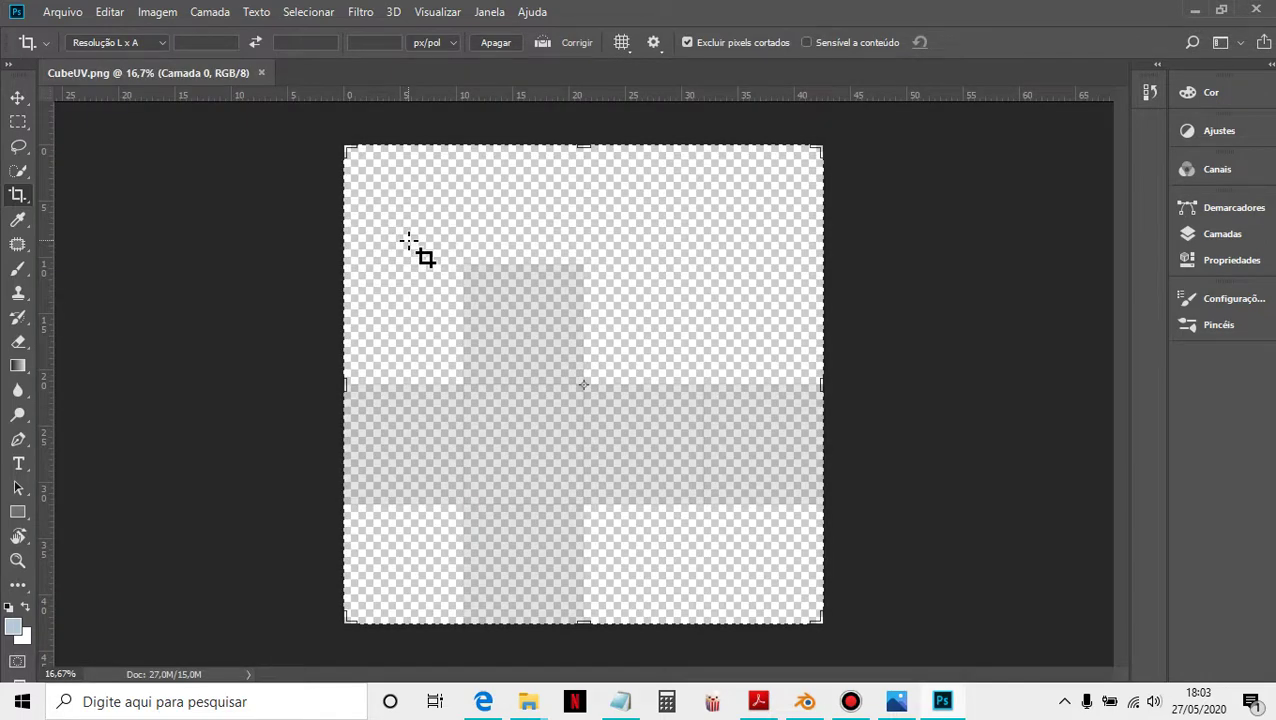
# Step: Add a 3 px black inside stroke (Traçado) to the UV layout layer Camada 0
pyautogui.click(1185, 236)
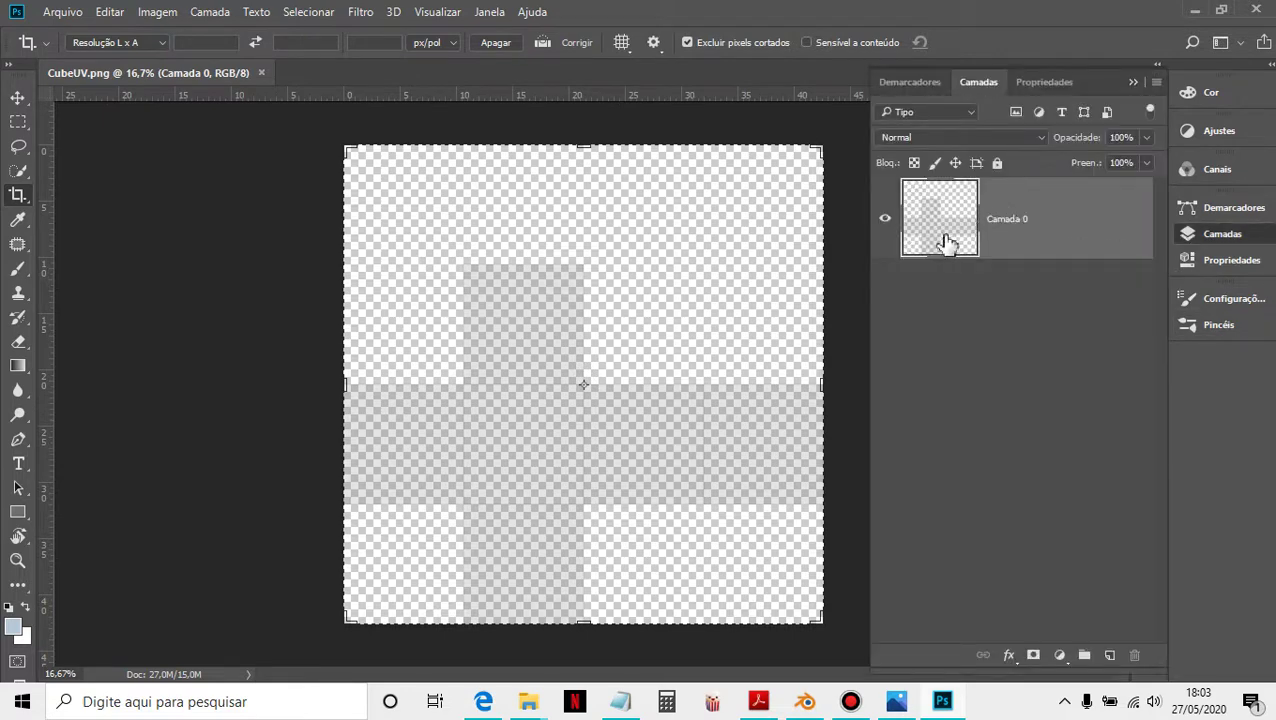
pyautogui.click(1010, 658)
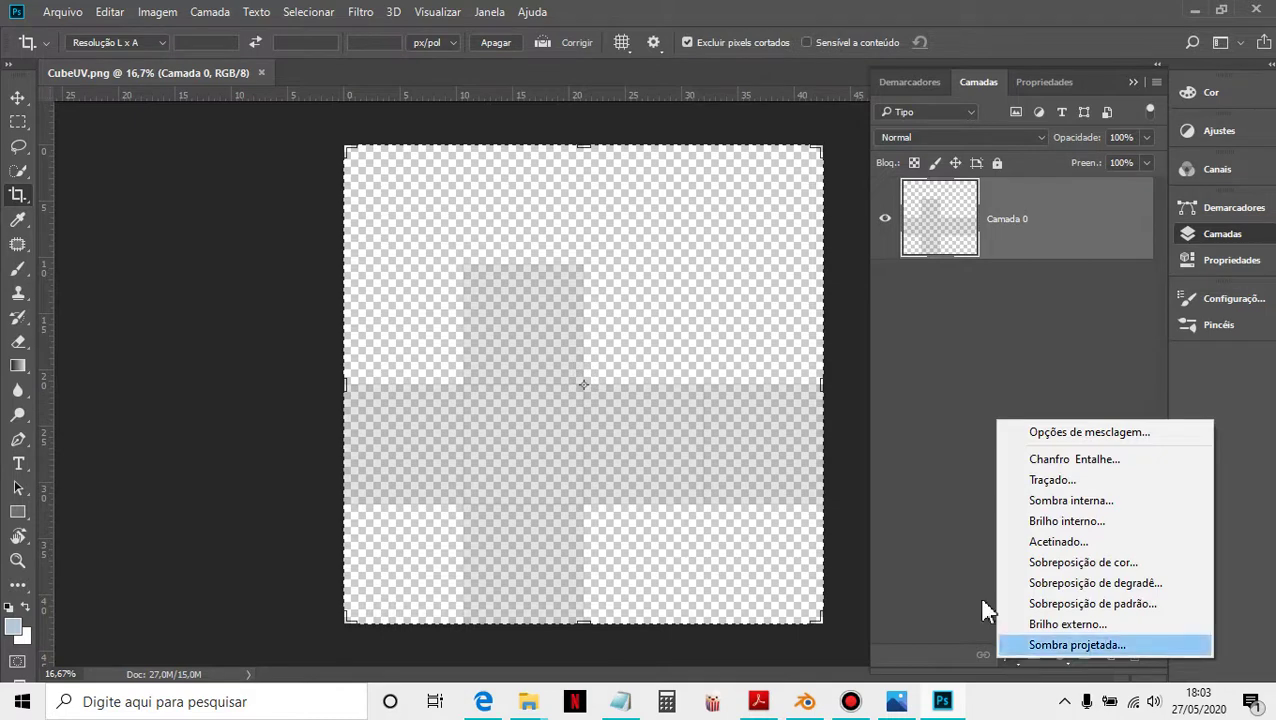
pyautogui.click(982, 600)
pyautogui.click(1012, 660)
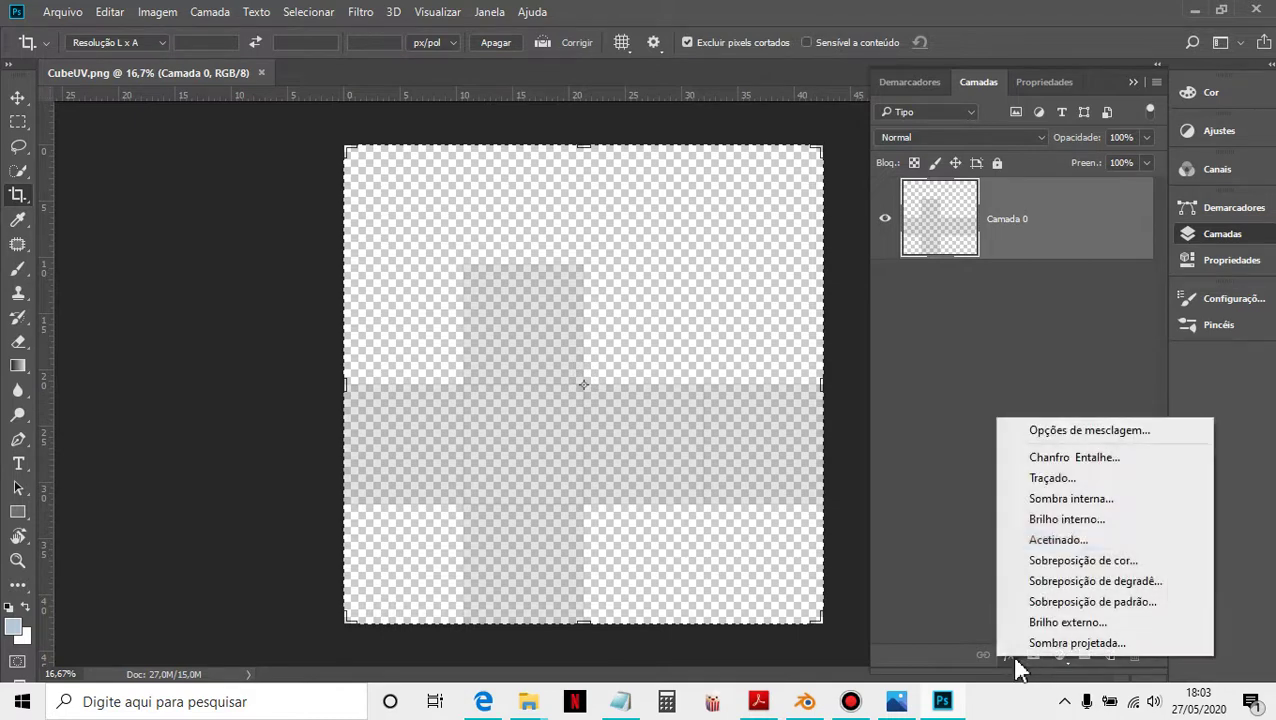
pyautogui.click(1068, 476)
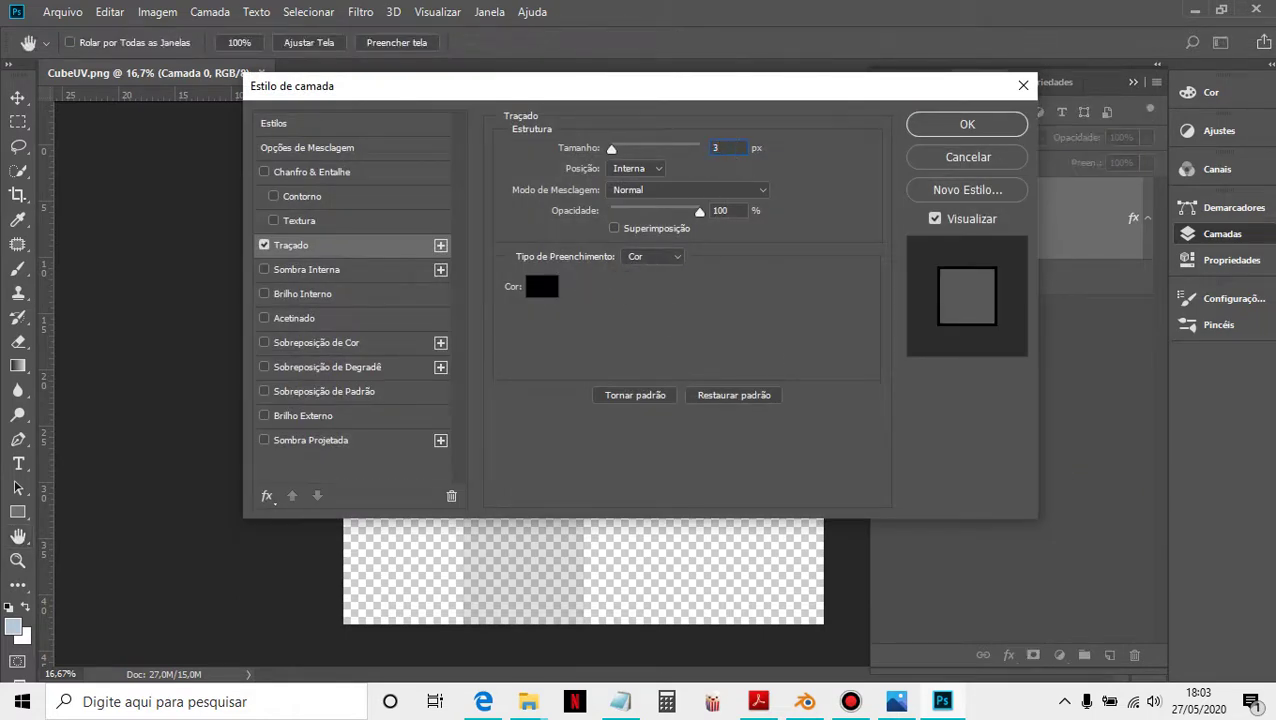
pyautogui.press('Return')
pyautogui.press('c')
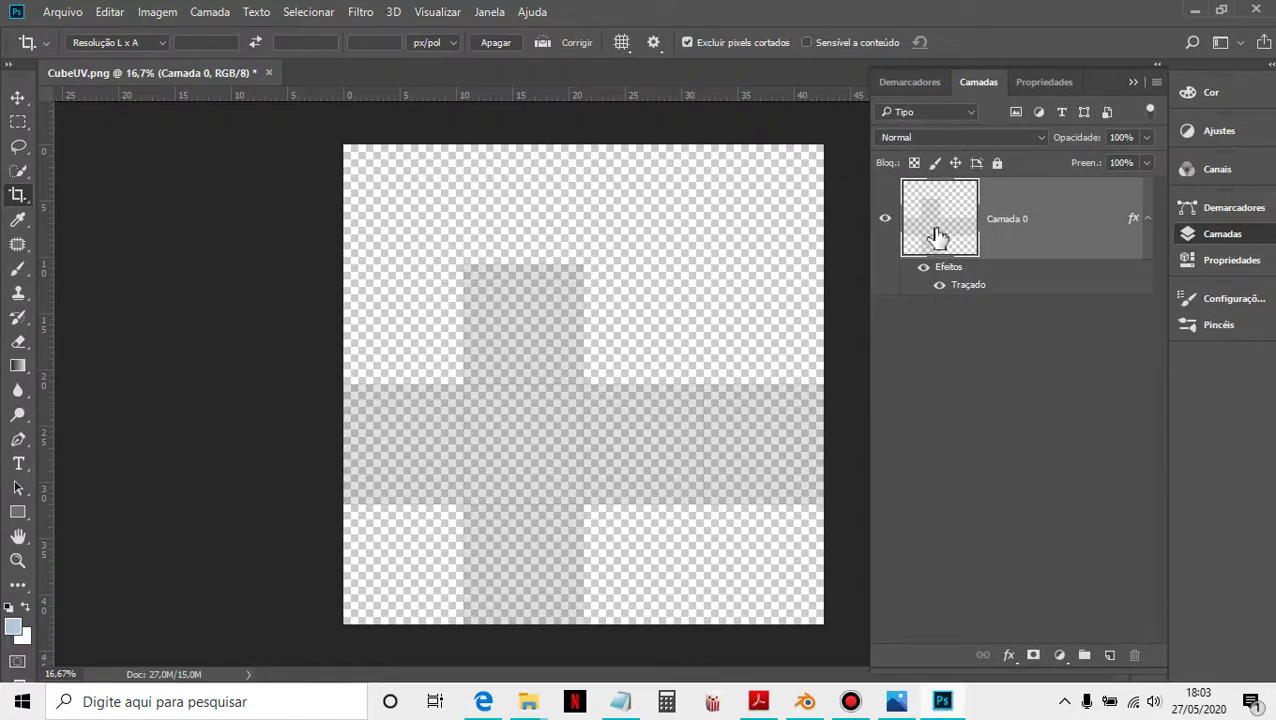
pyautogui.click(547, 425)
pyautogui.click(547, 425)
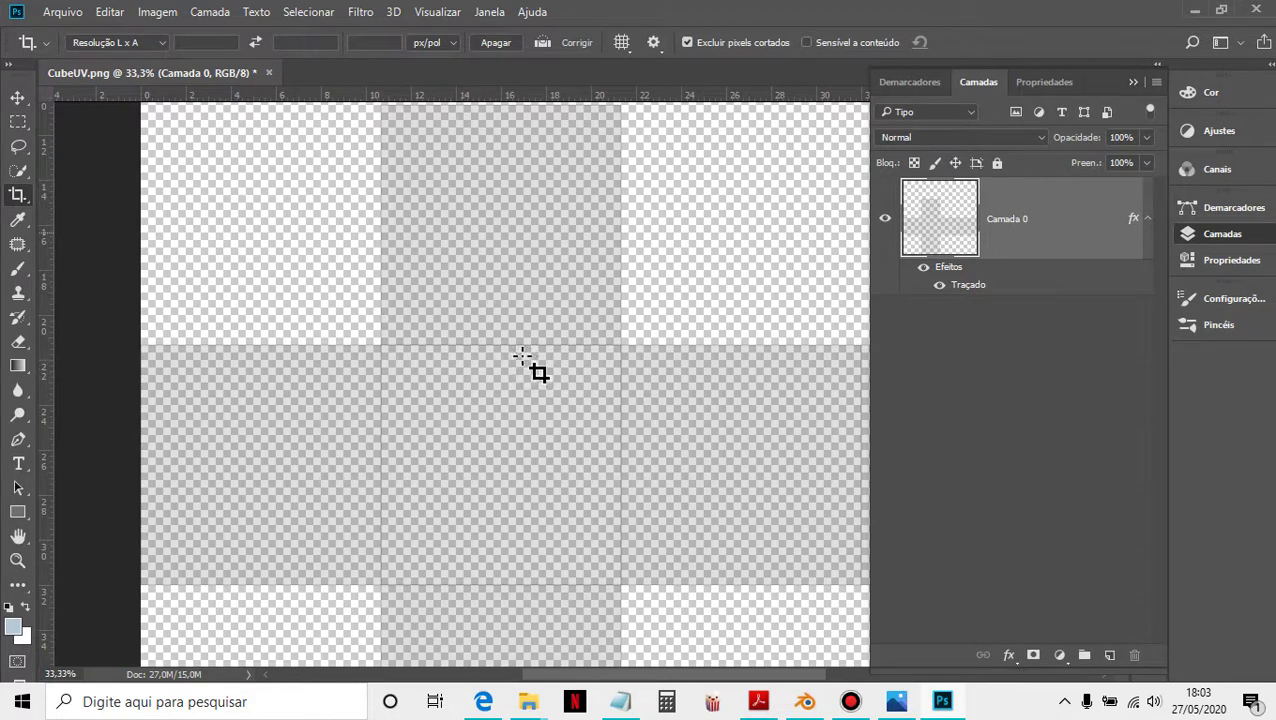
# Step: Create a white solid color fill layer and place it beneath the UV layout layer Camada 0
pyautogui.click(1059, 655)
pyautogui.click(1104, 254)
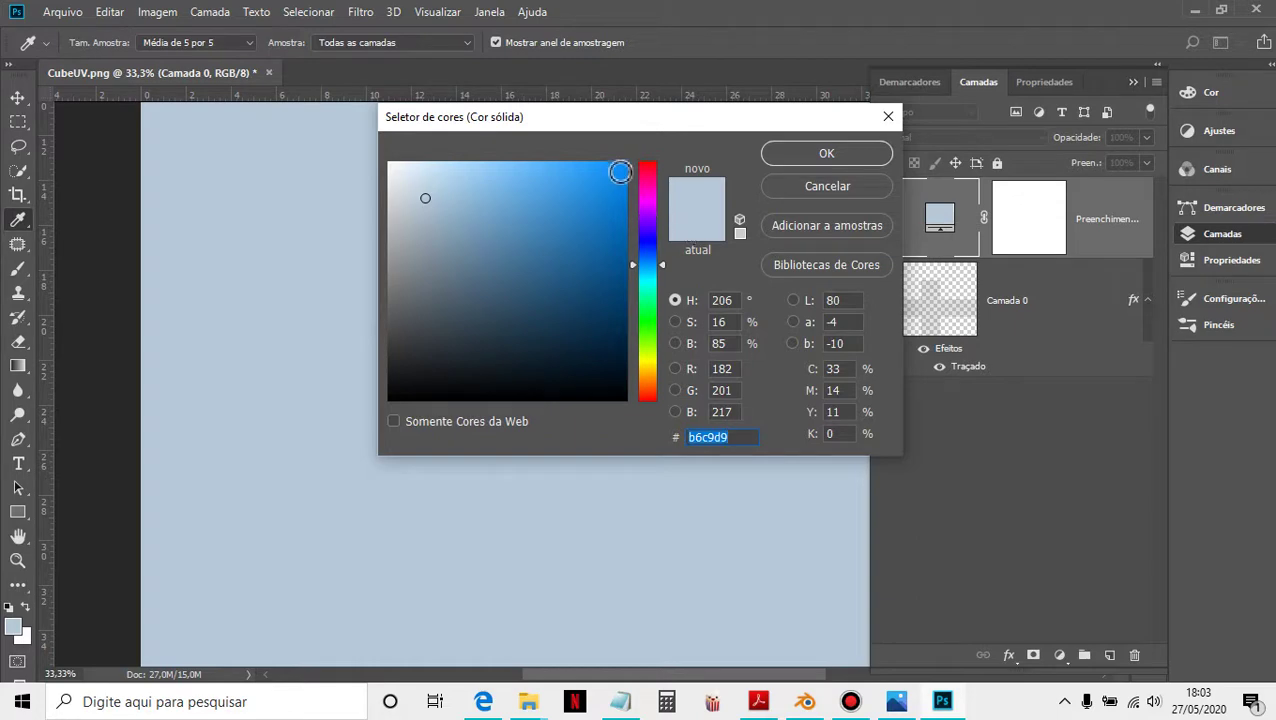
pyautogui.moveTo(620, 172); pyautogui.dragTo(339, 139)
pyautogui.click(790, 156)
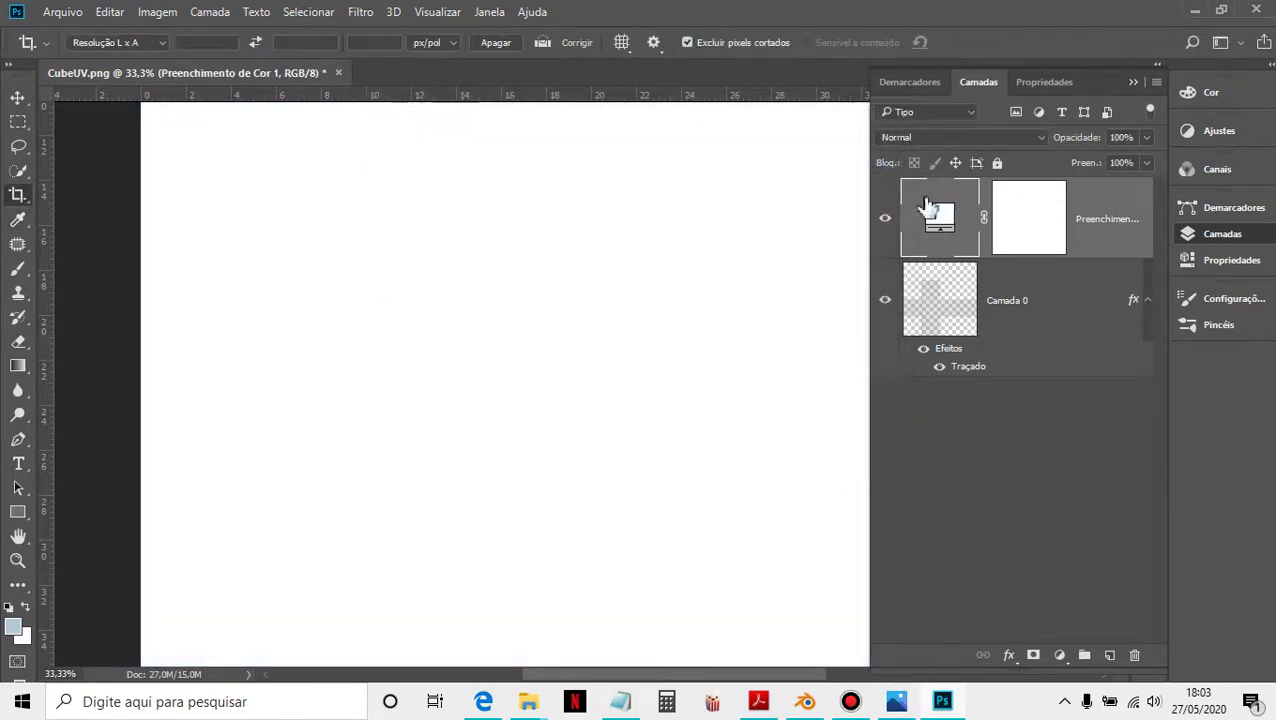
pyautogui.moveTo(928, 208); pyautogui.dragTo(963, 369)
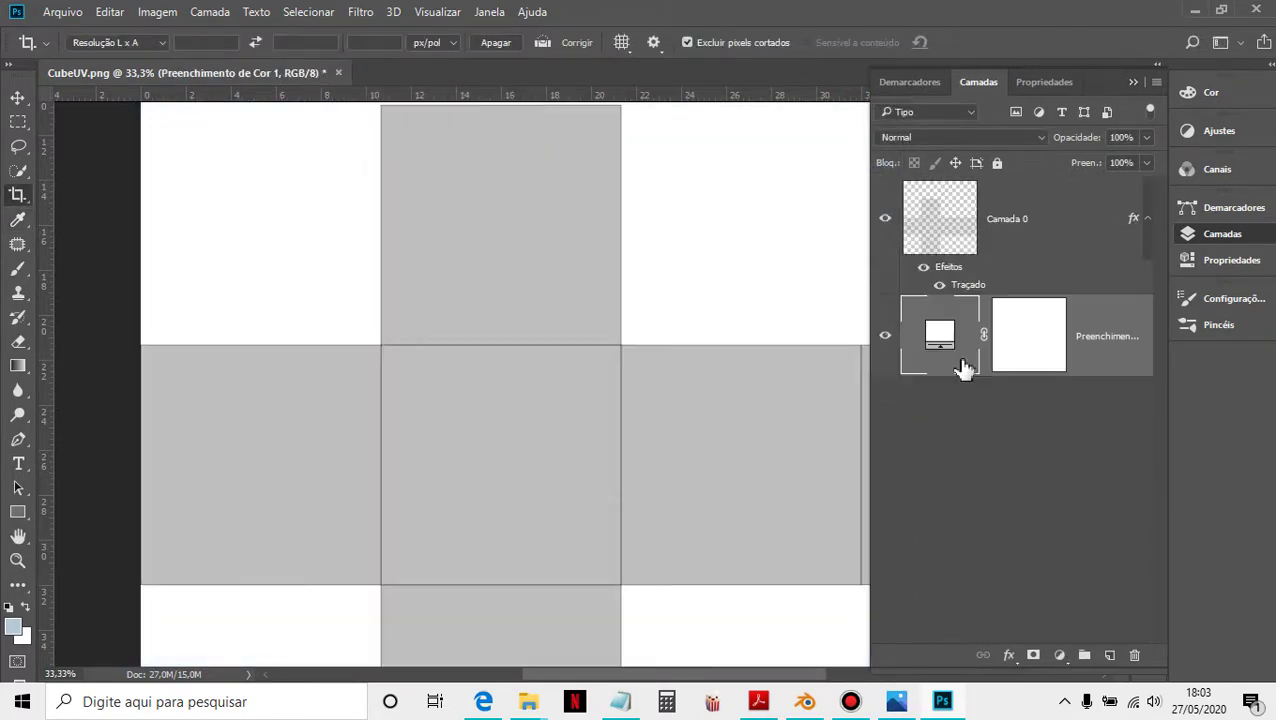
pyautogui.scroll(-1, 663, 333)
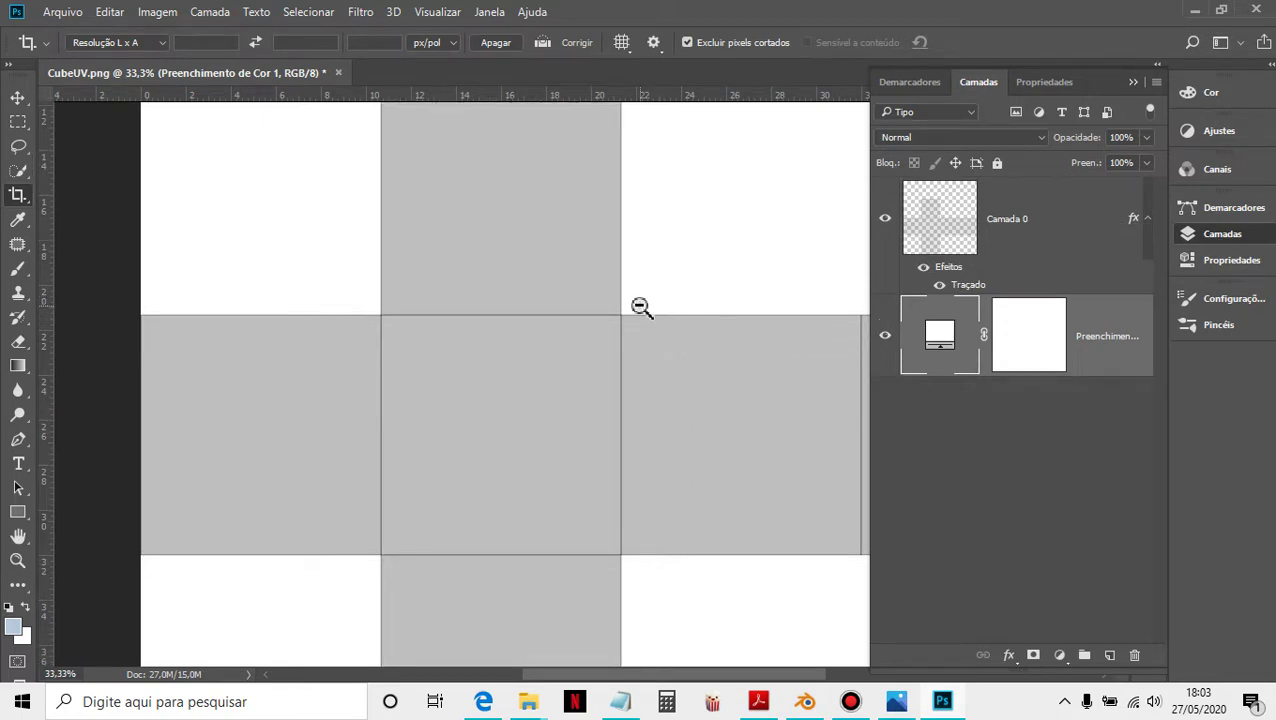
pyautogui.keyDown('alt'); pyautogui.click(640, 307); pyautogui.keyUp('alt')
# Step: Hide the stroke effect (Traçado) on Camada 0 while keeping its Efeitos group visible
pyautogui.click(923, 267)
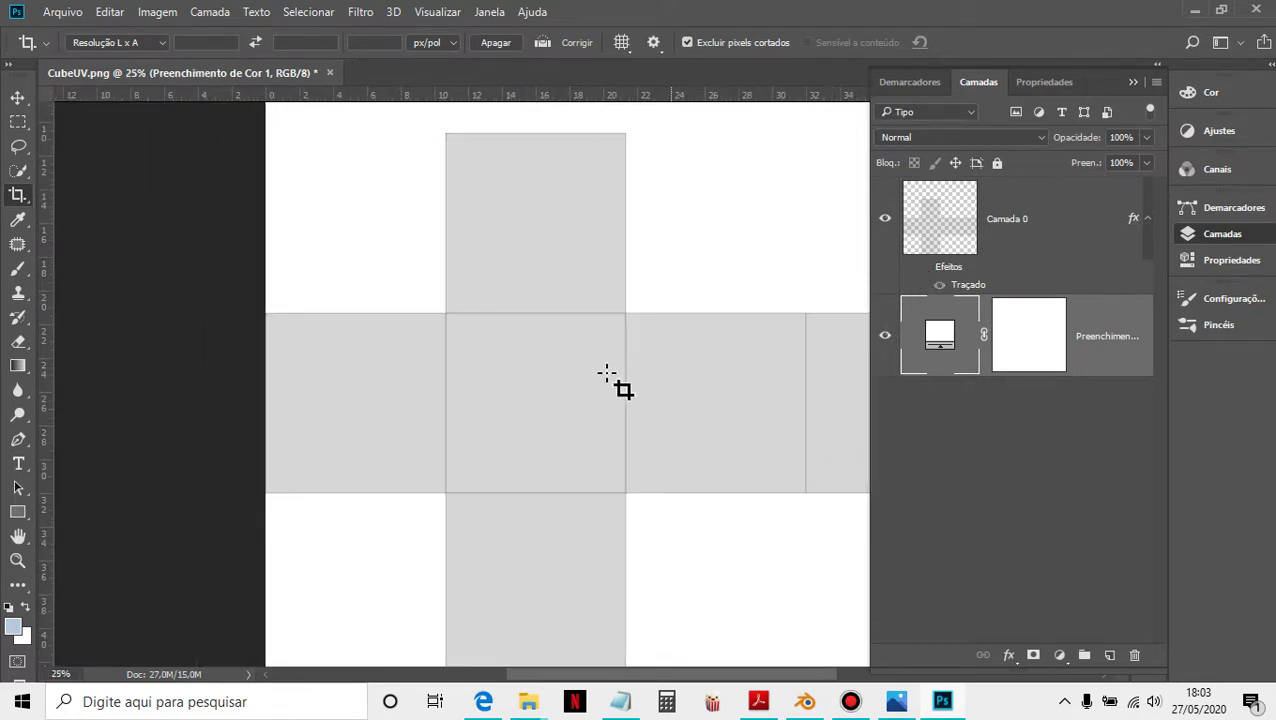
pyautogui.keyDown('alt'); pyautogui.click(609, 421); pyautogui.keyUp('alt')
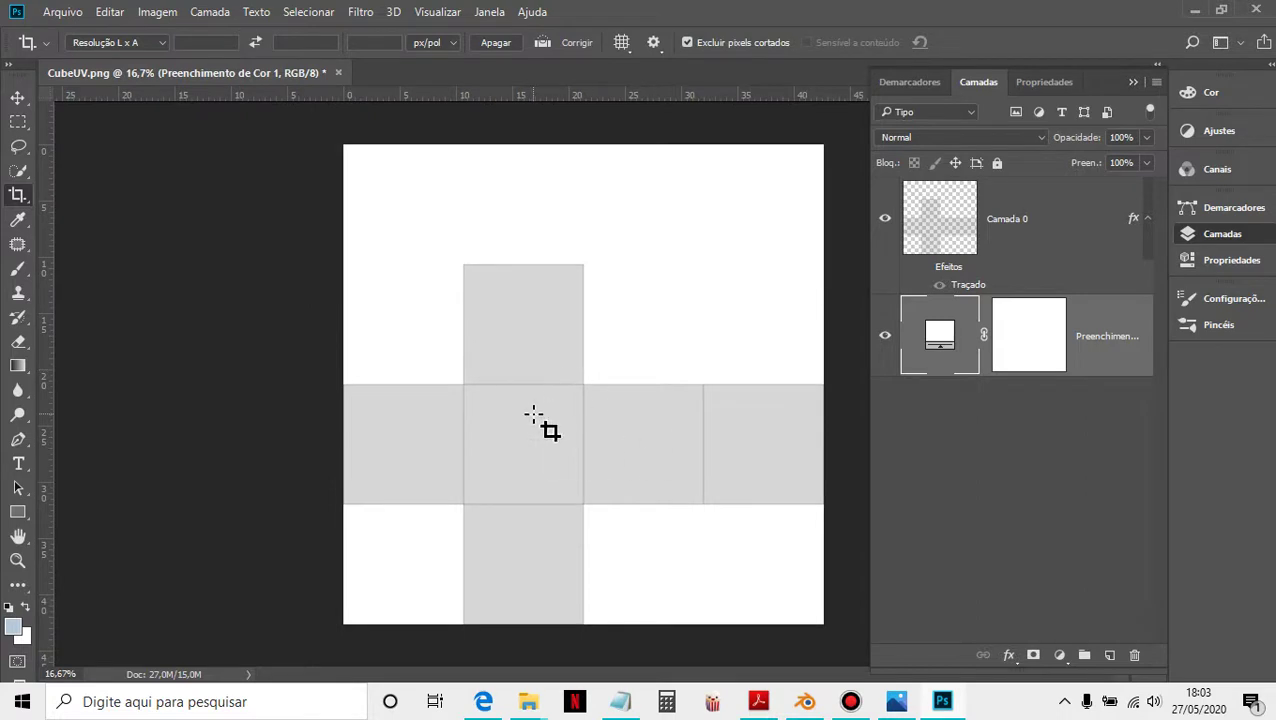
pyautogui.click(985, 278)
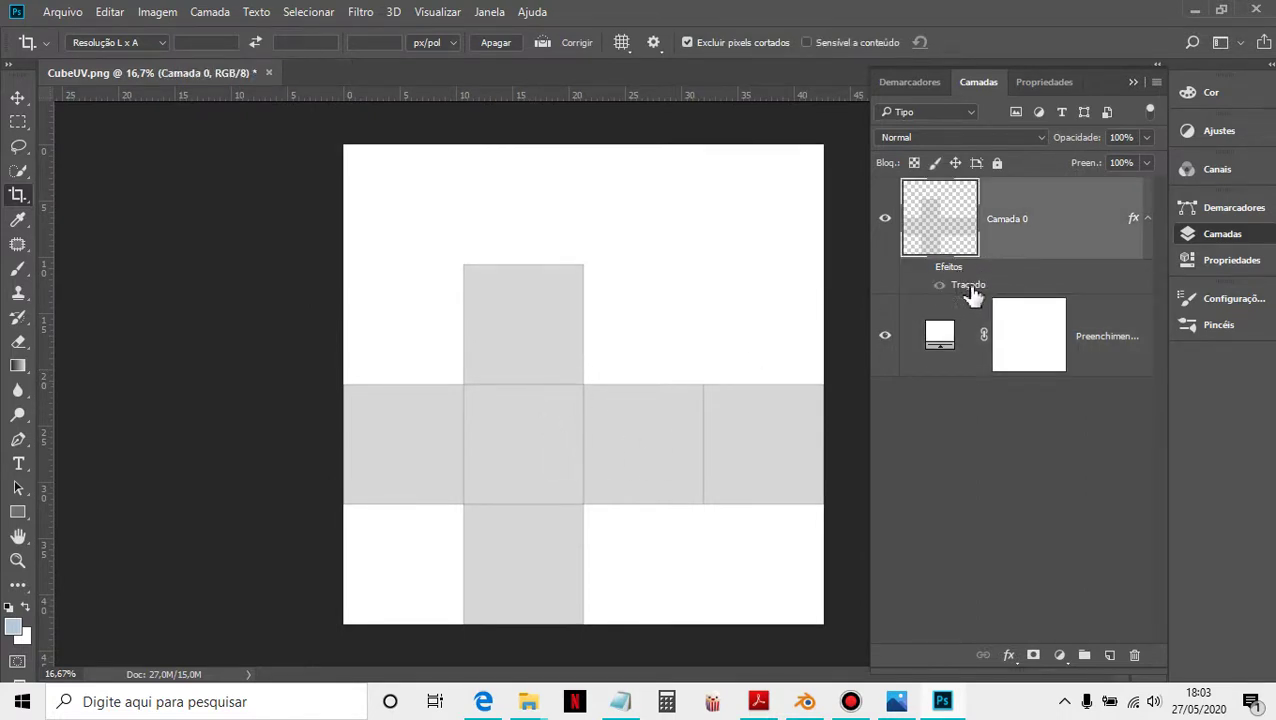
pyautogui.click(939, 288)
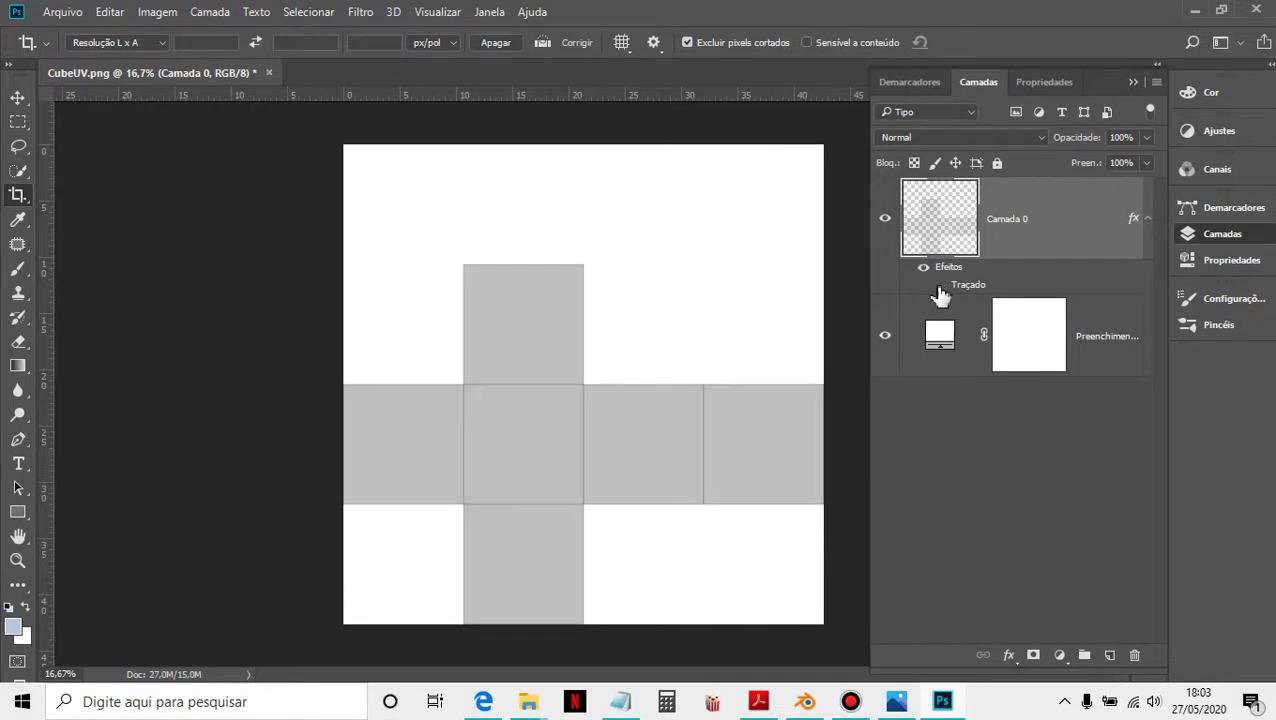
pyautogui.click(939, 290)
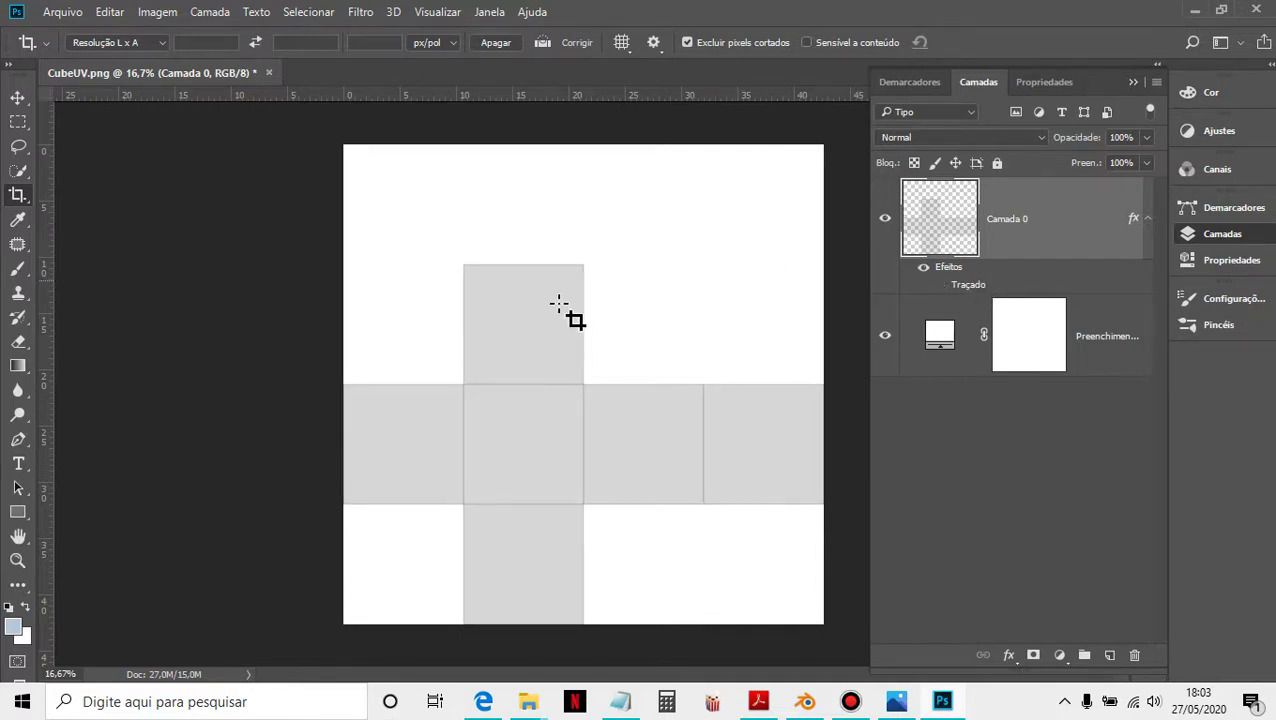
# Step: Activate the Move tool and open the image 32624567-close-up-of-knitted-wool-texture.jpg from the Shaders folder
pyautogui.click(17, 97)
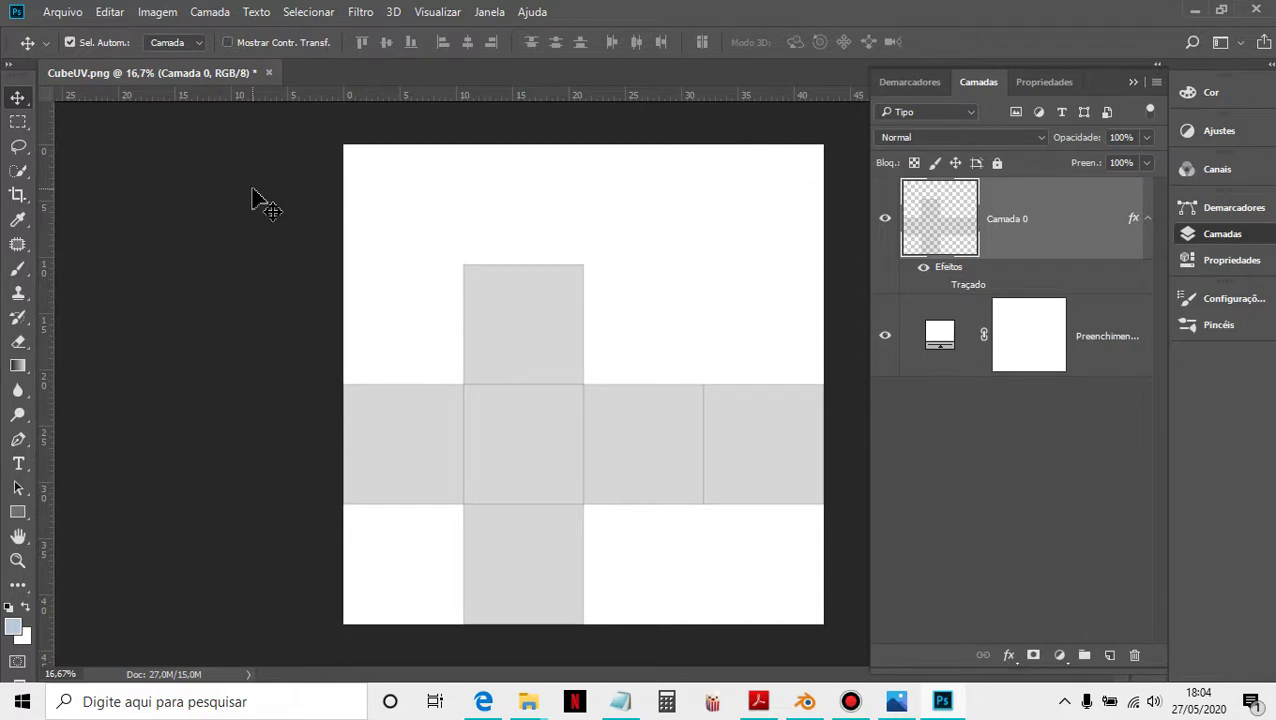
pyautogui.click(62, 12)
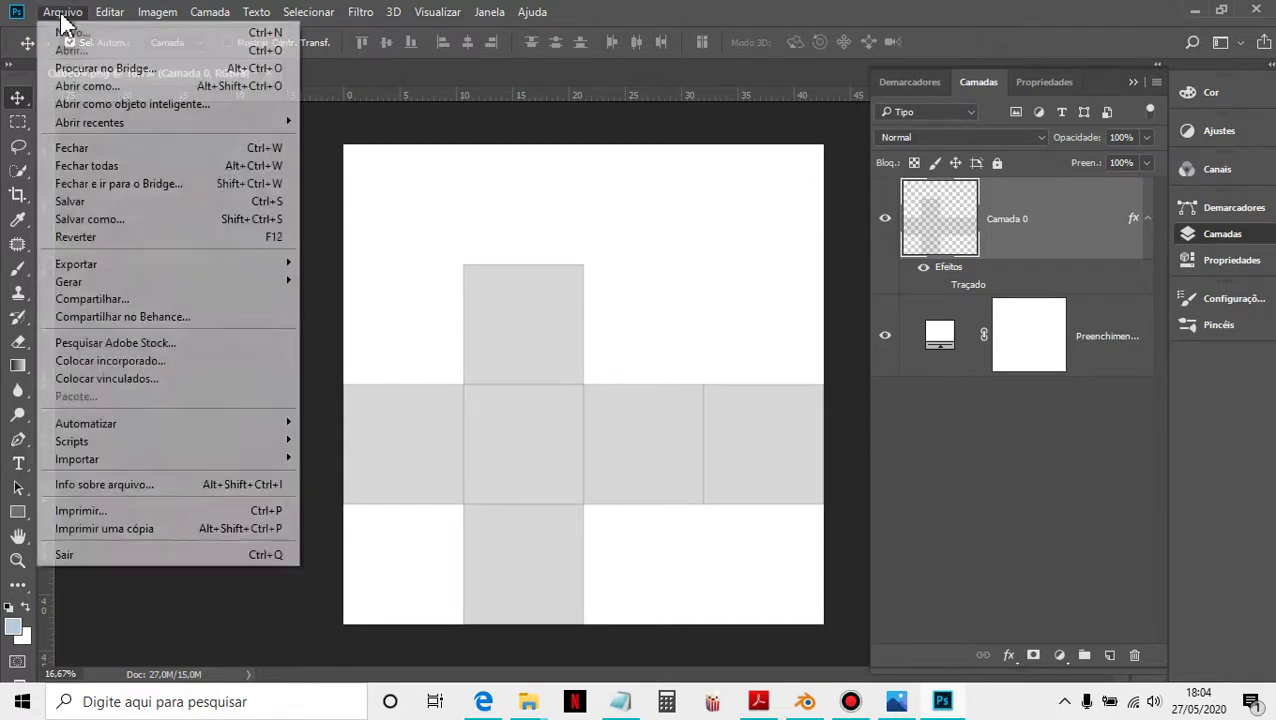
pyautogui.click(68, 48)
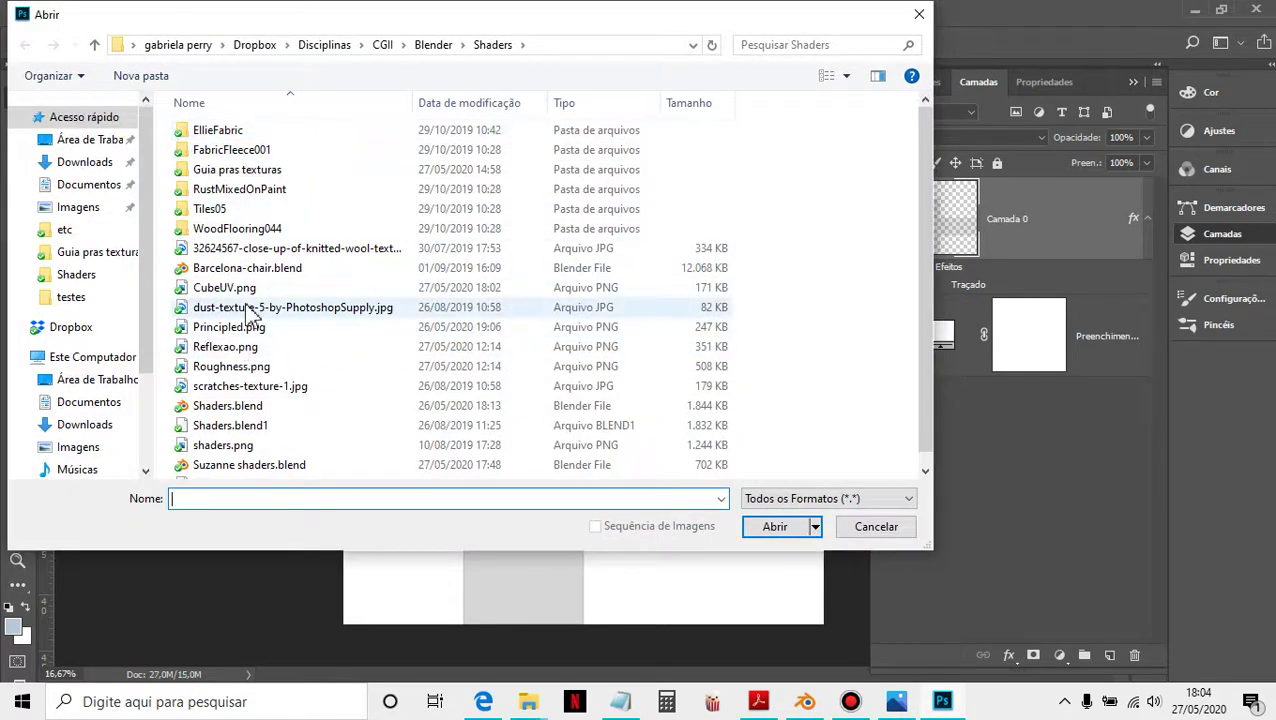
pyautogui.doubleClick(244, 248)
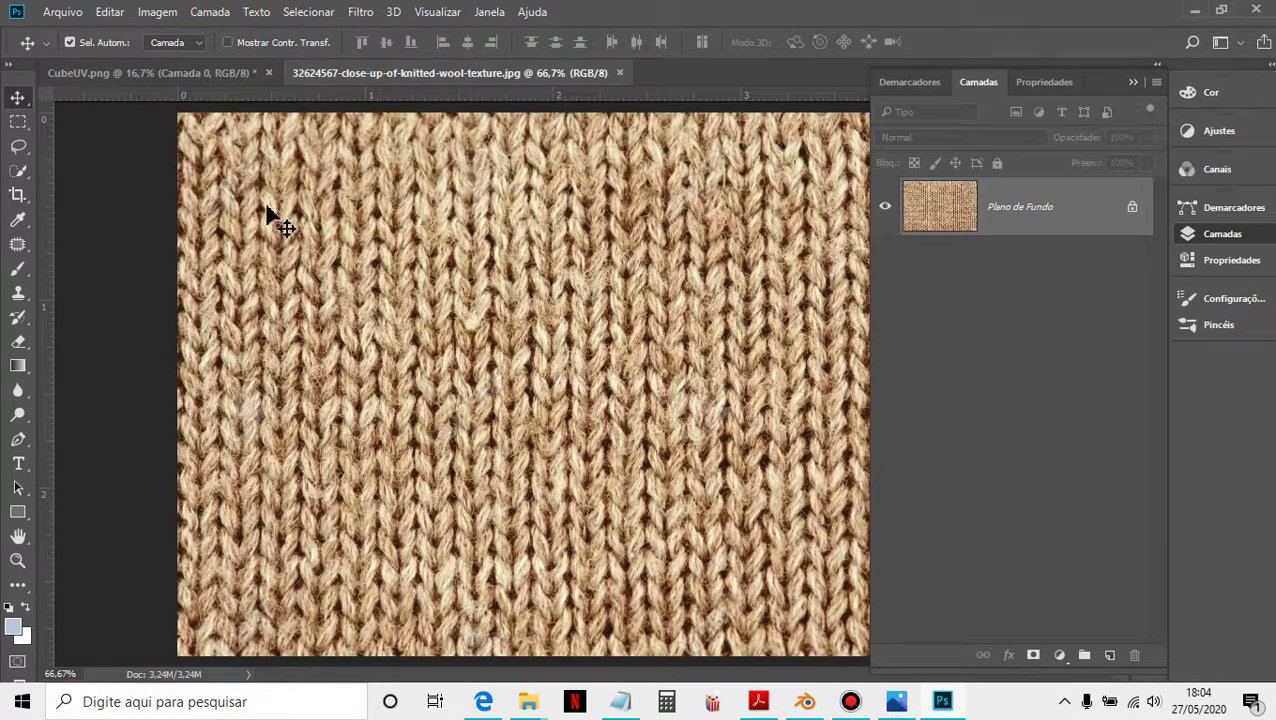
# Step: Copy the knitted wool image into the CubeUV.png document and place the wool patch's layer directly beneath the UV layout layer Camada 0
pyautogui.moveTo(200, 93); pyautogui.dragTo(243, 245)
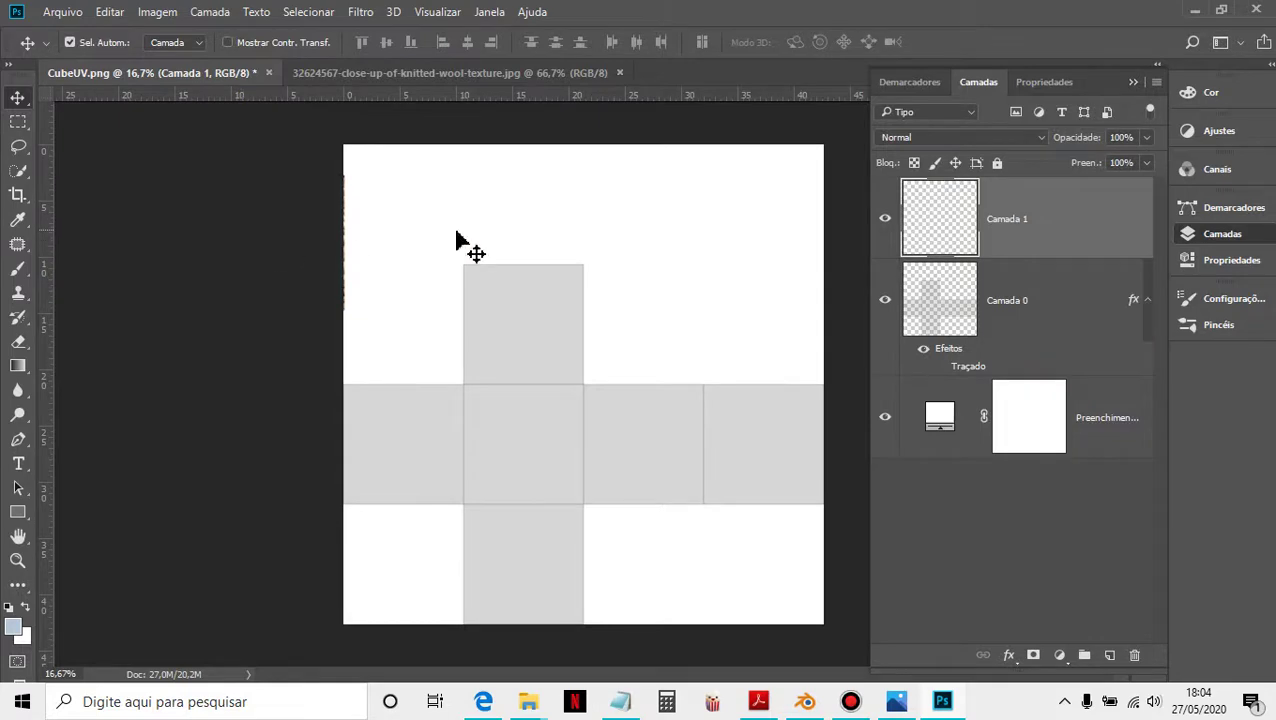
pyautogui.click(373, 76)
pyautogui.moveTo(519, 290); pyautogui.dragTo(514, 328)
pyautogui.moveTo(1028, 259); pyautogui.dragTo(991, 400)
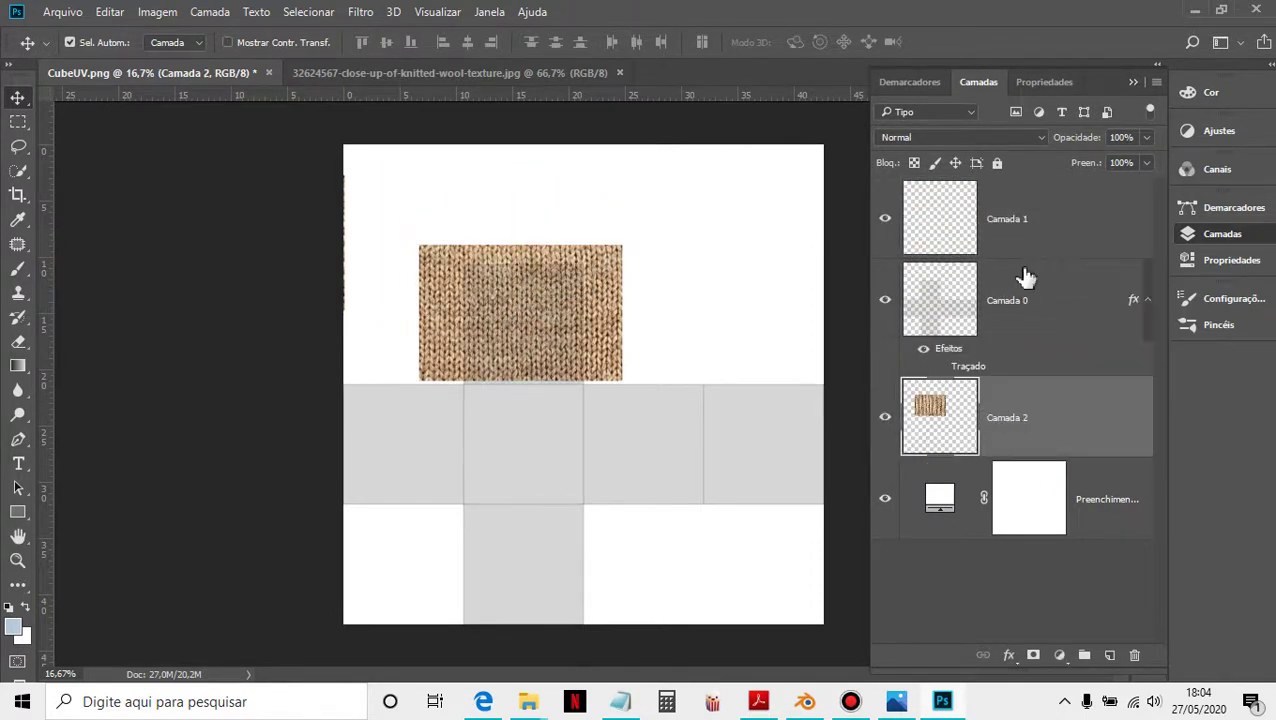
# Step: Nudge the wool patch so its lower edge meets the upper edge of the UV layout's horizontal row
pyautogui.click(1022, 250)
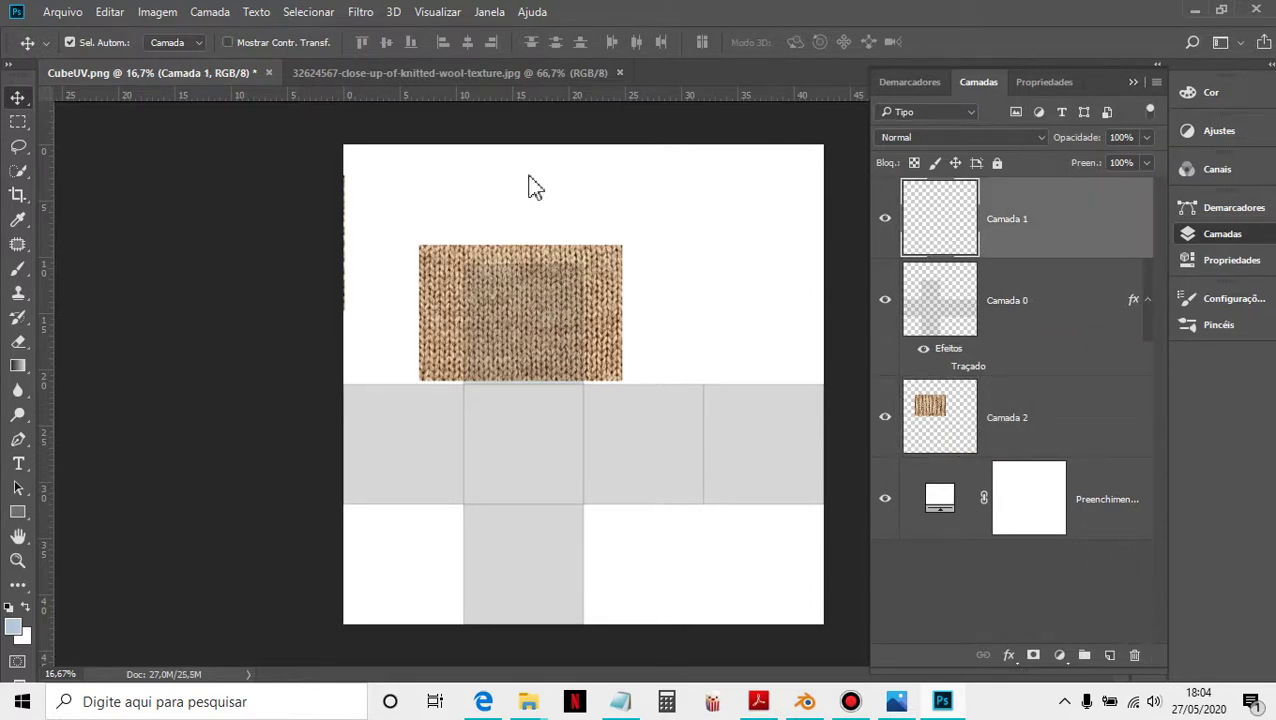
pyautogui.moveTo(592, 322); pyautogui.dragTo(596, 325)
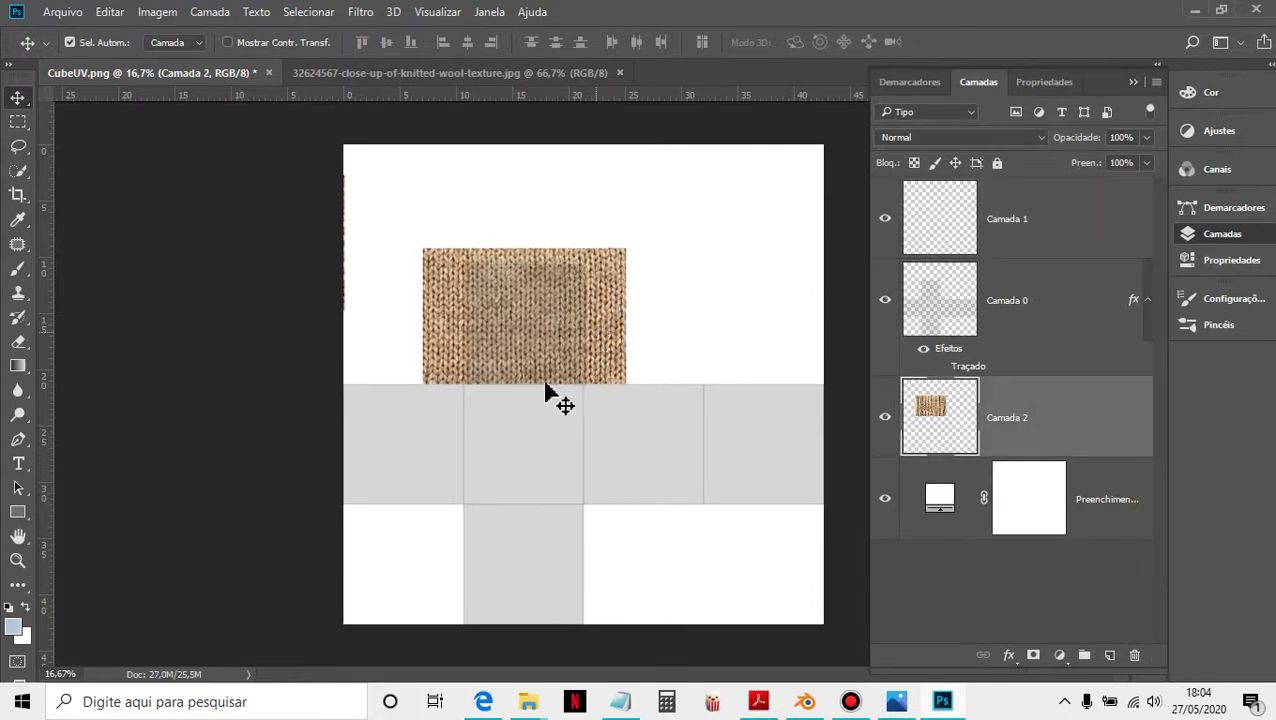
pyautogui.keyDown('alt'); pyautogui.scroll(2, 521, 410); pyautogui.keyUp('alt')
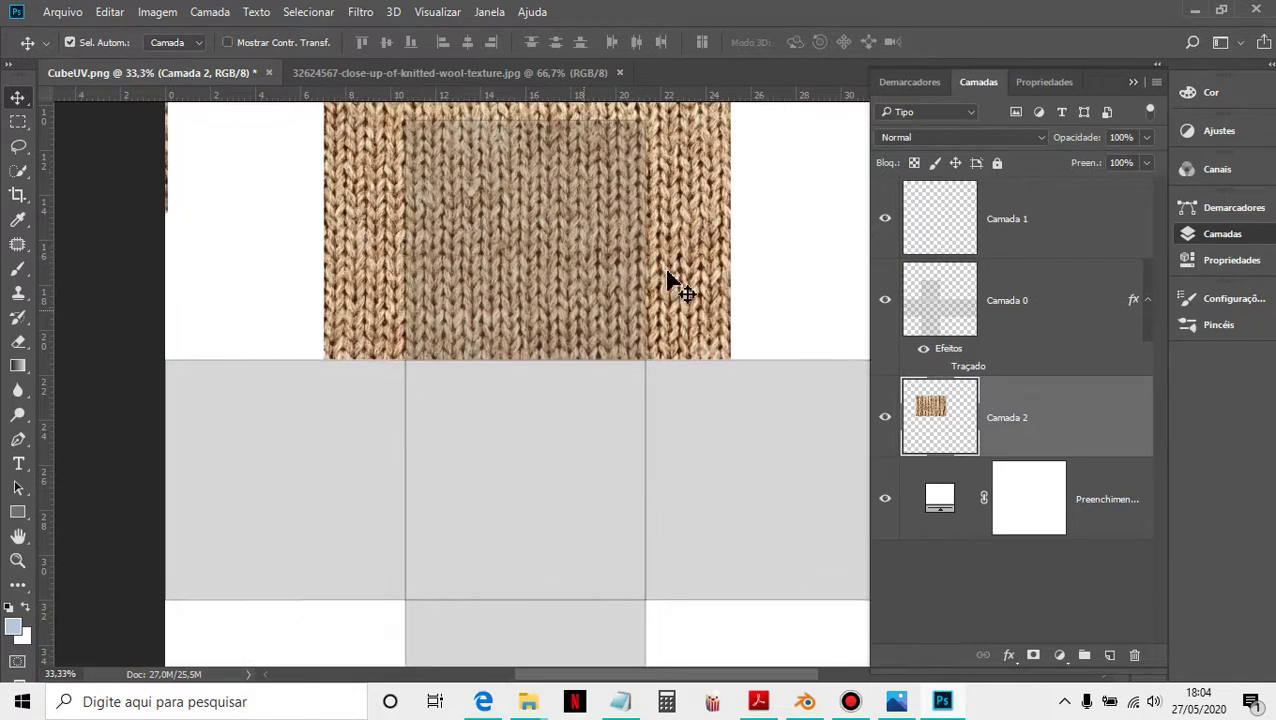
# Step: Set the blend mode of the UV layout layer Camada 0 to Multiplicação
pyautogui.click(978, 300)
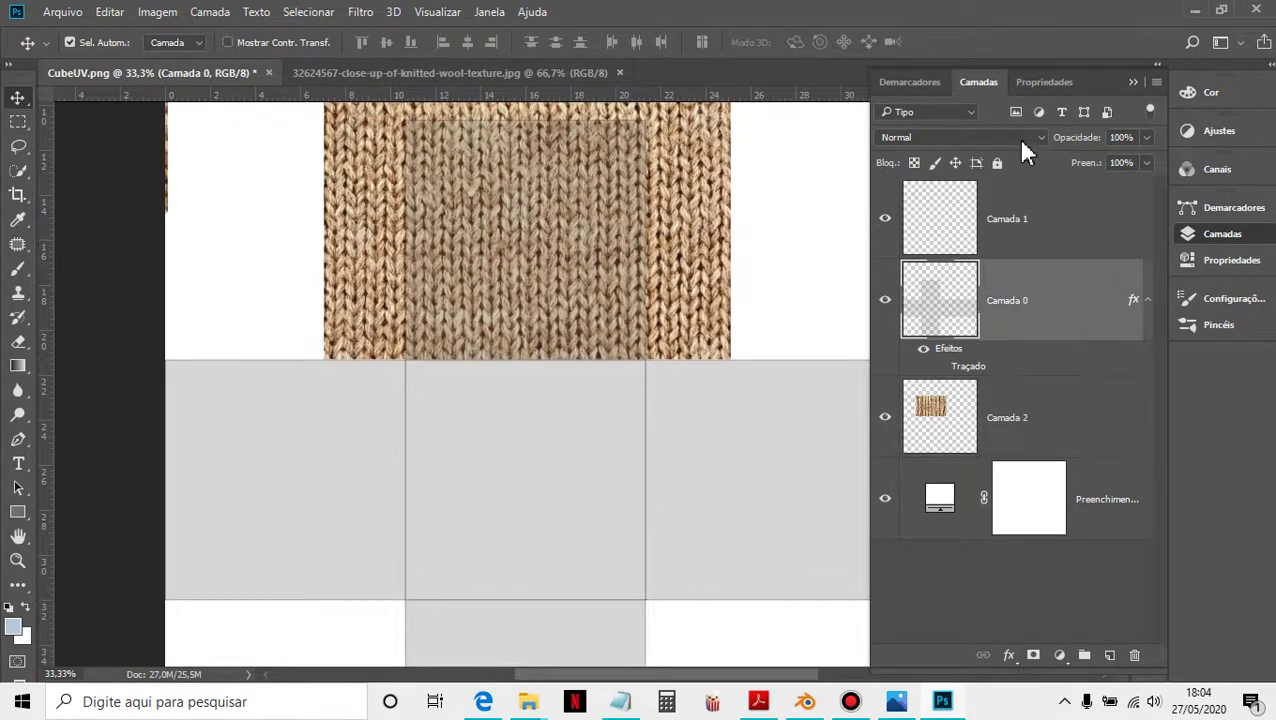
pyautogui.click(1022, 140)
pyautogui.click(988, 204)
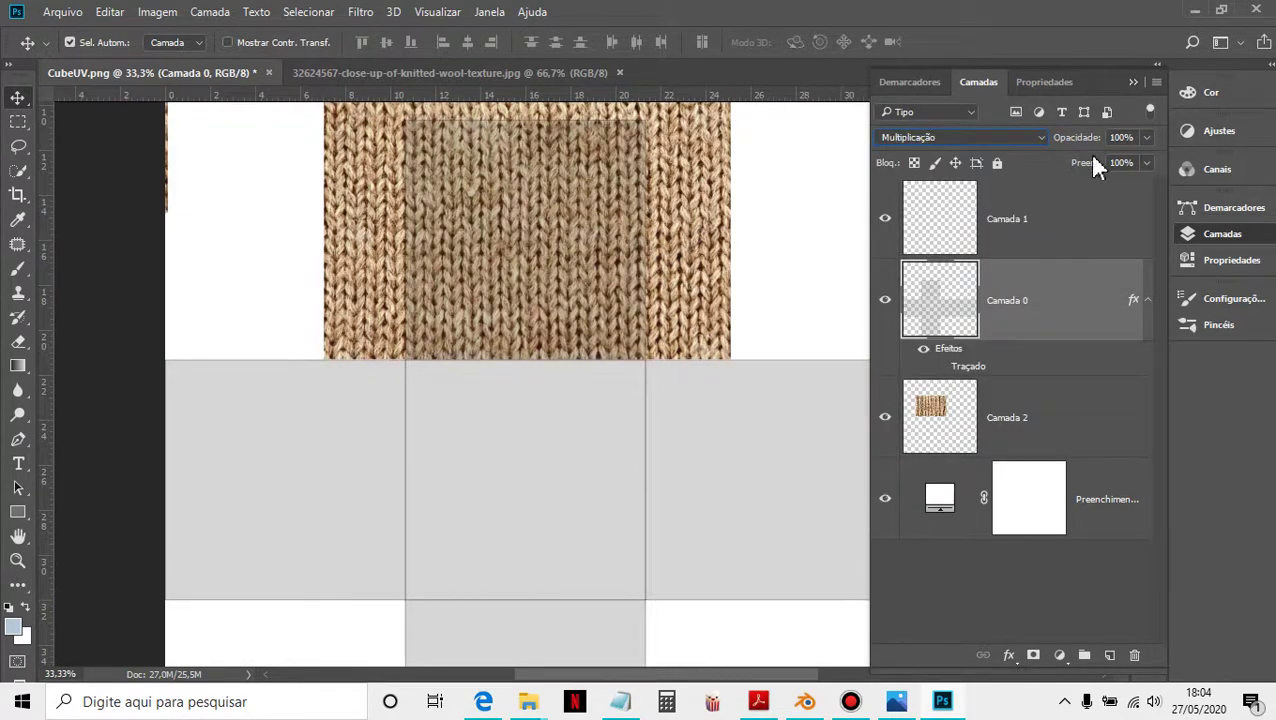
# Step: Add a Matiz/Saturação adjustment layer clipped to the wool layer and rename the wool layer Lã
pyautogui.click(962, 432)
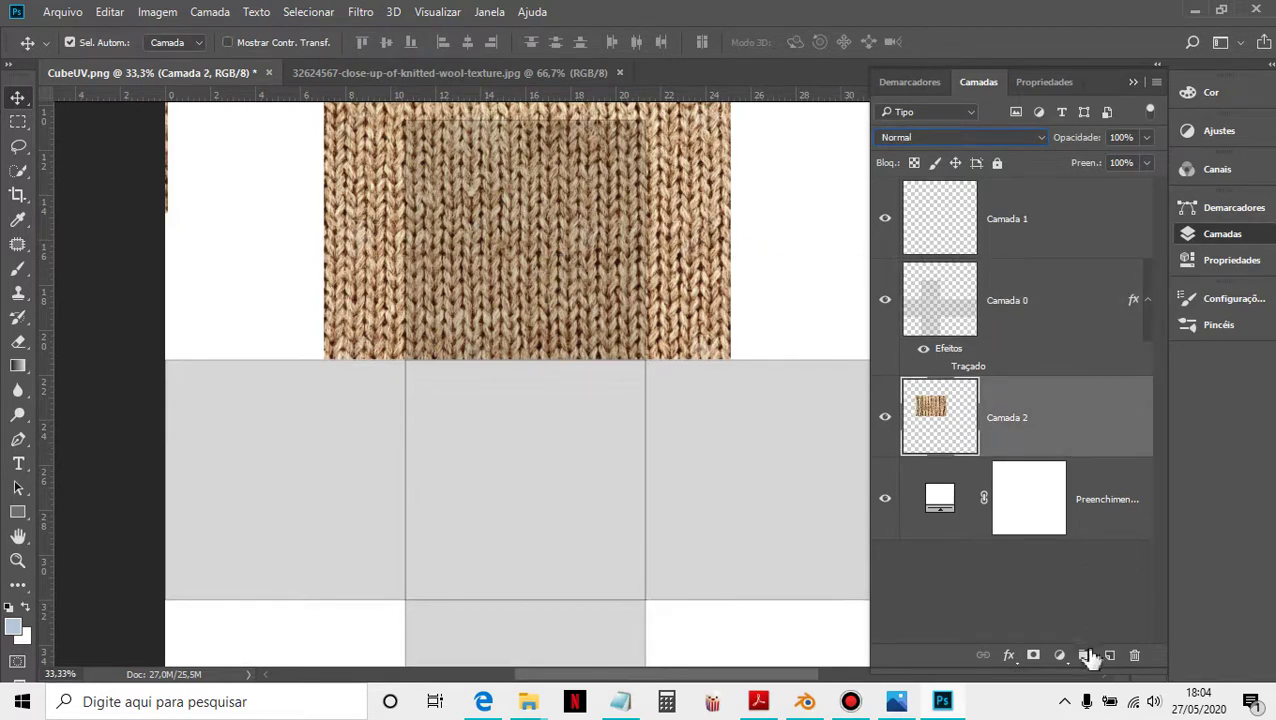
pyautogui.click(158, 12)
pyautogui.moveTo(170, 61)
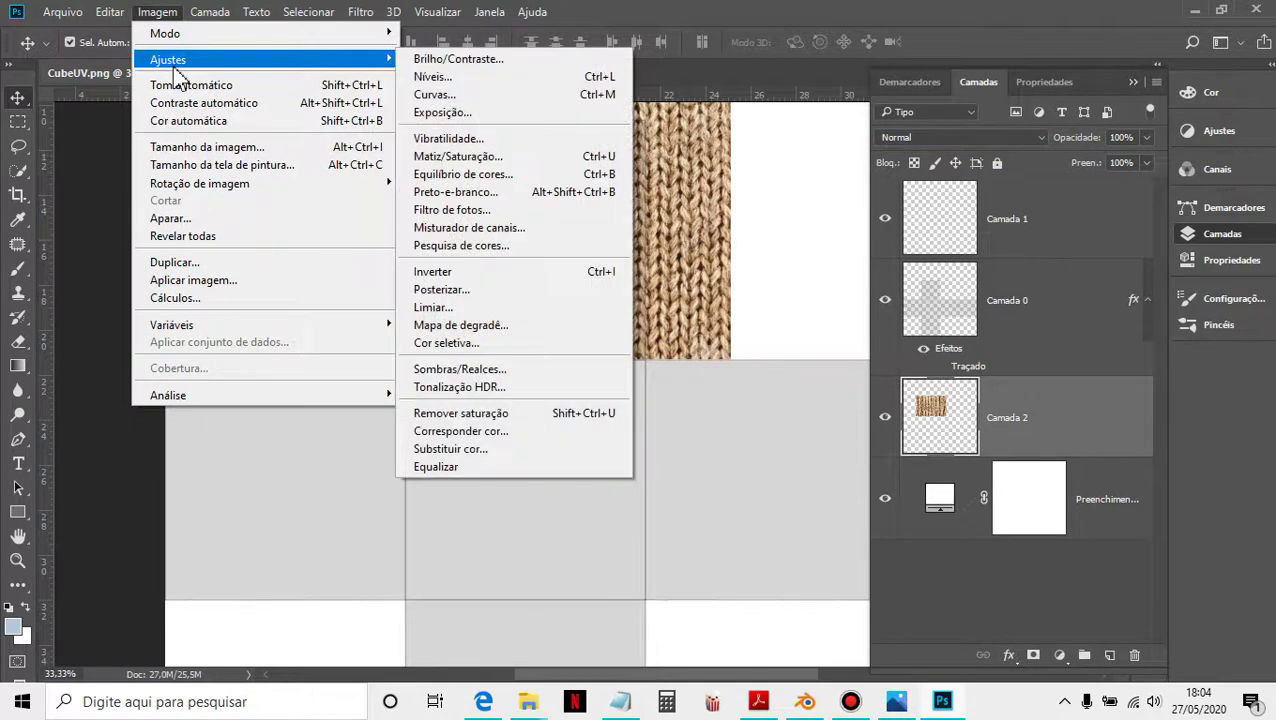
pyautogui.click(1058, 656)
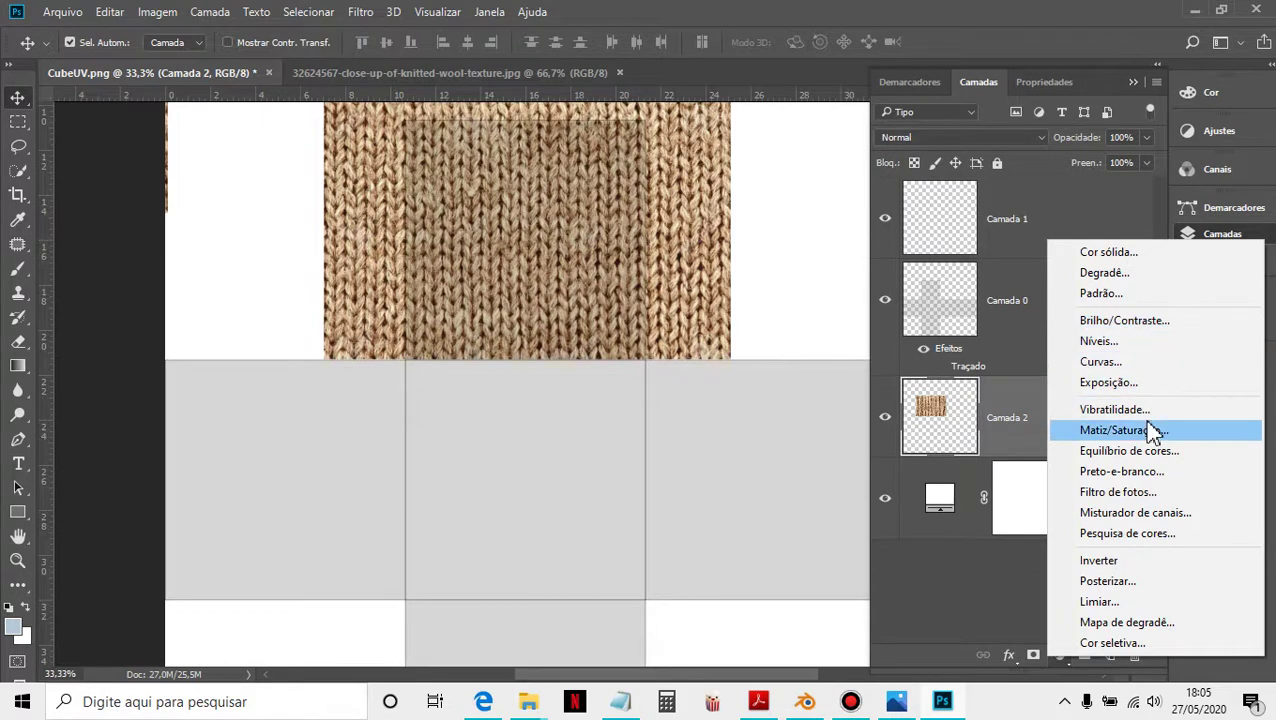
pyautogui.click(1152, 430)
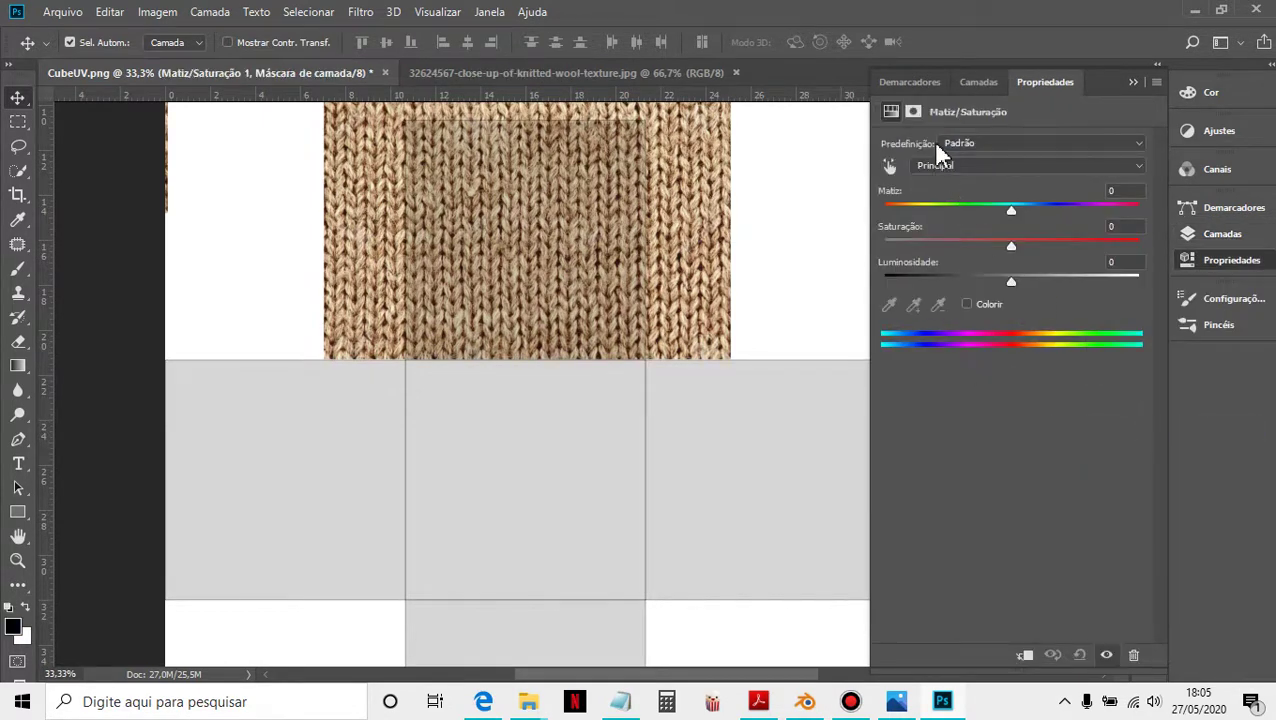
pyautogui.click(975, 84)
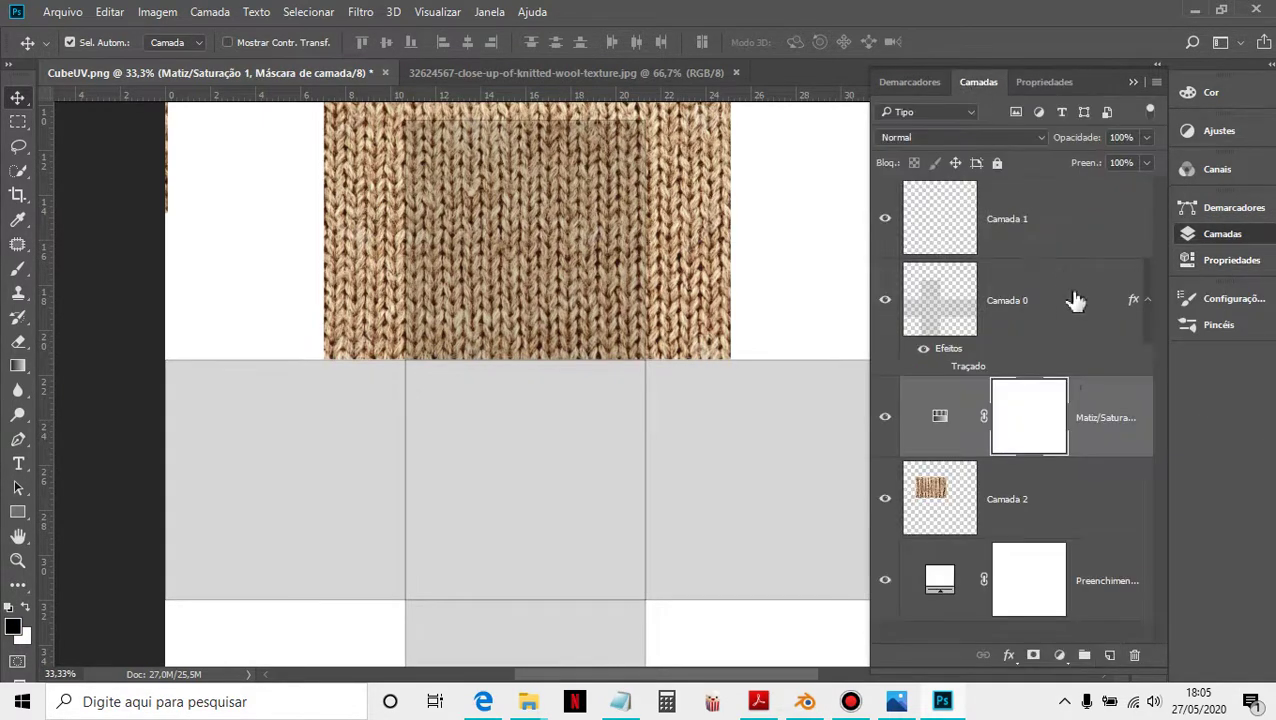
pyautogui.keyDown('alt'); pyautogui.click(970, 454); pyautogui.keyUp('alt')
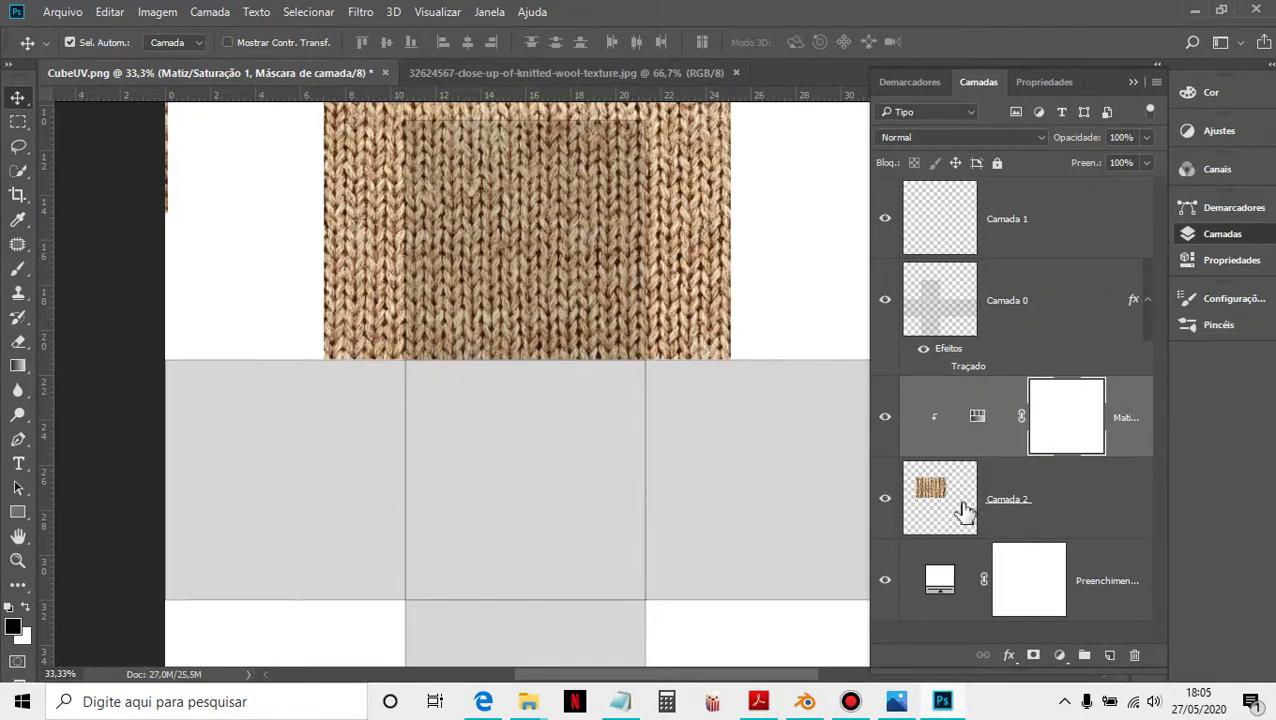
pyautogui.doubleClick(1012, 502)
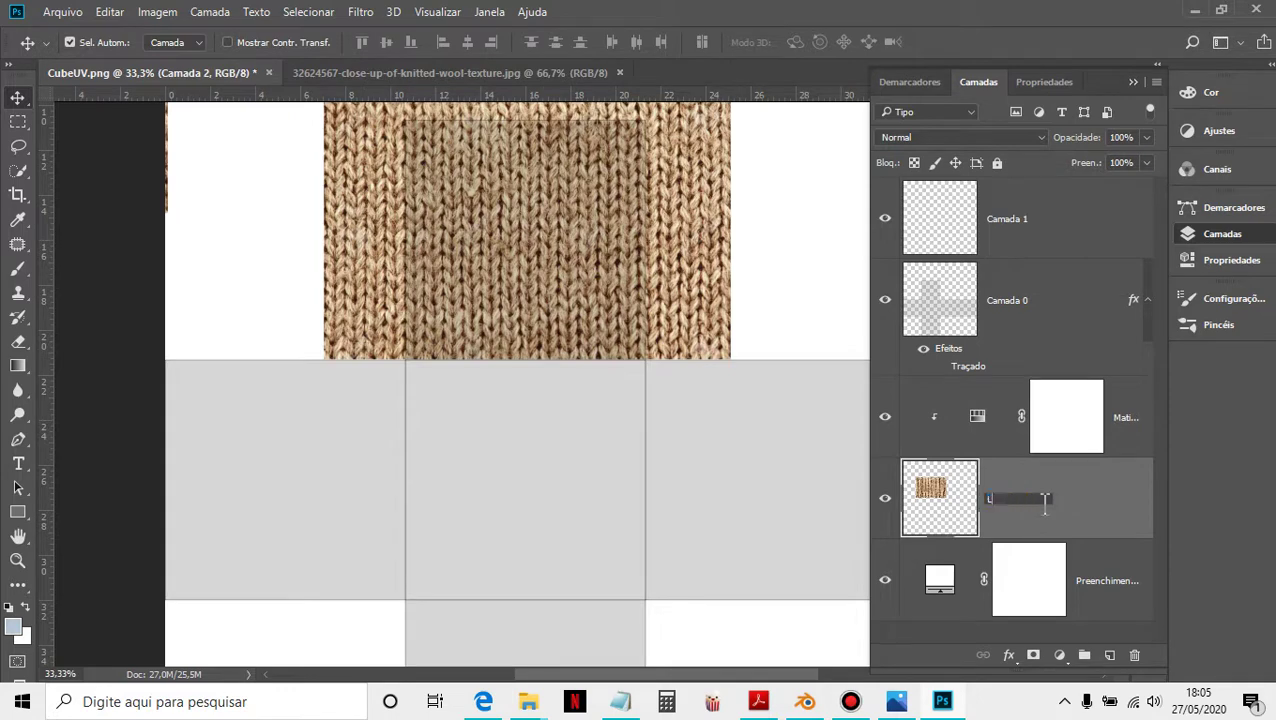
pyautogui.press('Return')
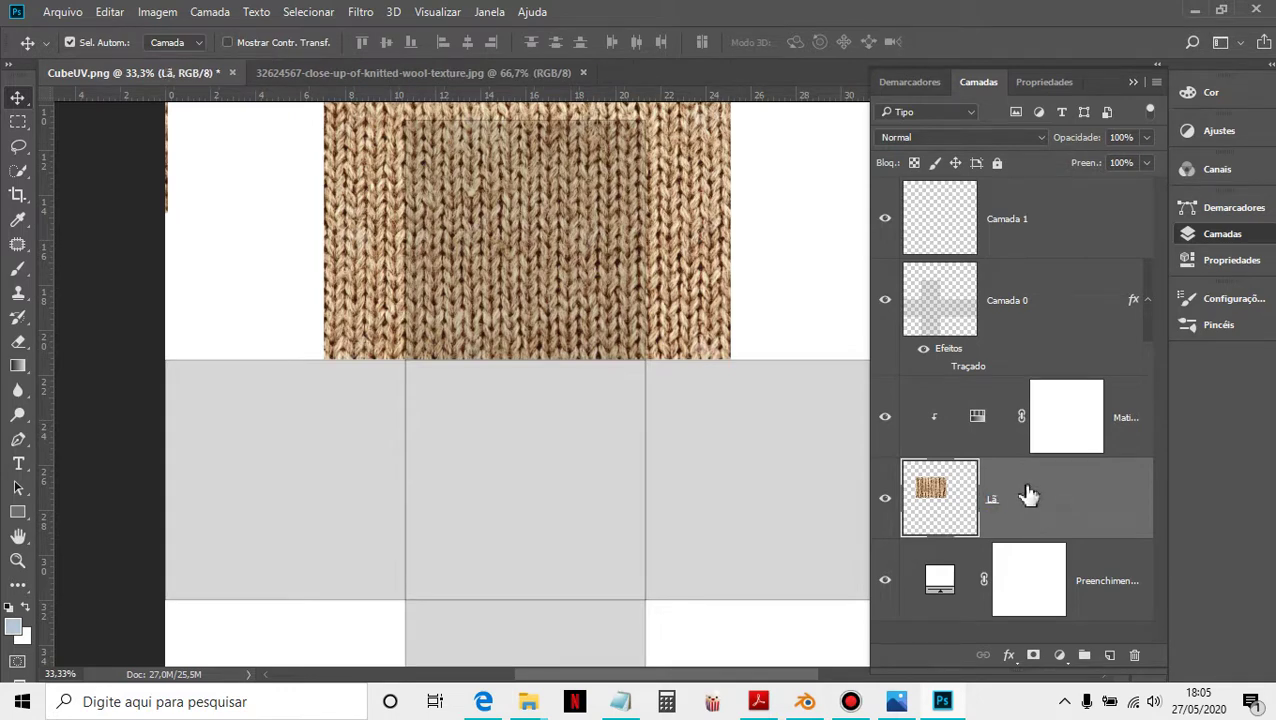
# Step: Set Saturação to -100 and Luminosidade to -46 in the wool's Matiz/Saturação adjustment
pyautogui.click(978, 418)
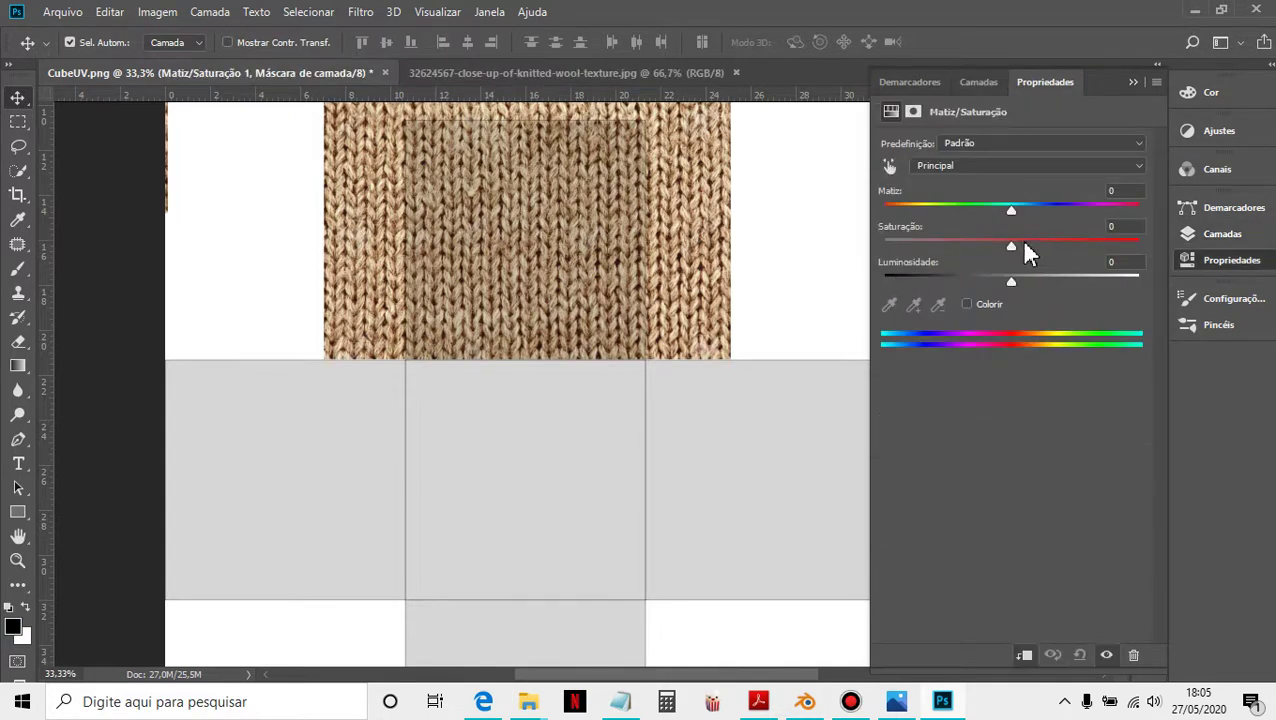
pyautogui.moveTo(1011, 245); pyautogui.dragTo(860, 253)
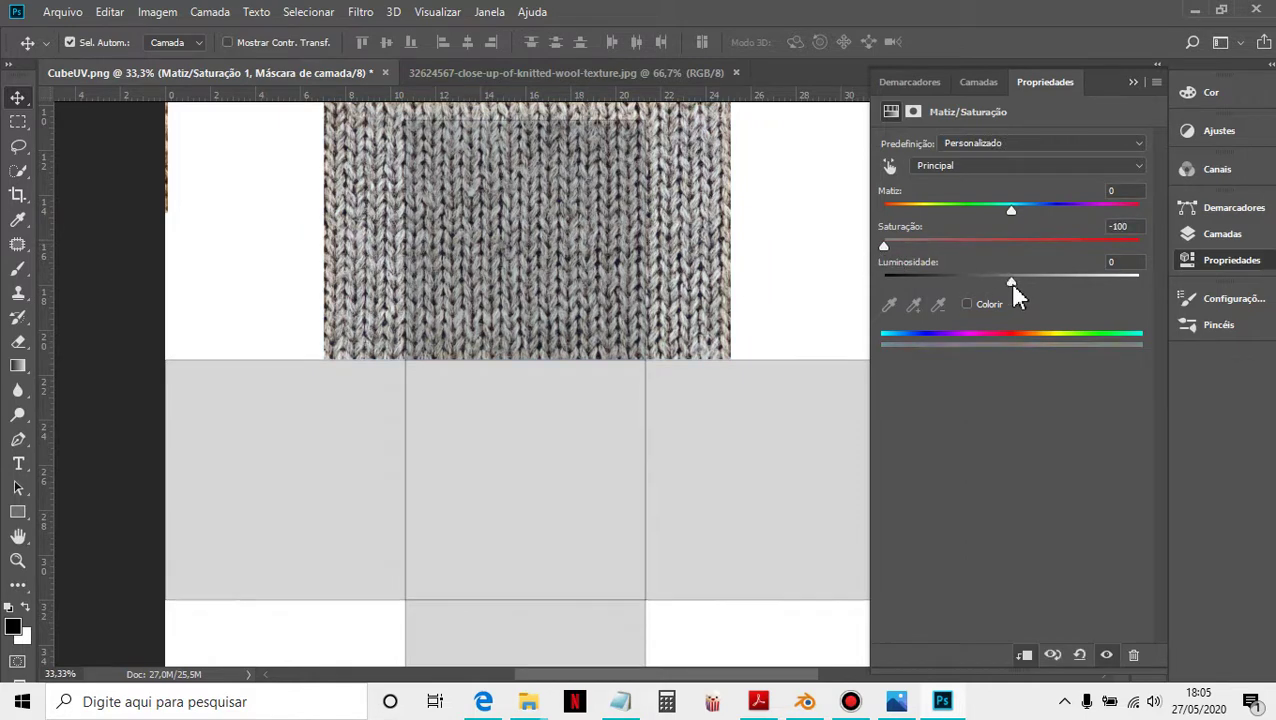
pyautogui.moveTo(1011, 284); pyautogui.dragTo(949, 287)
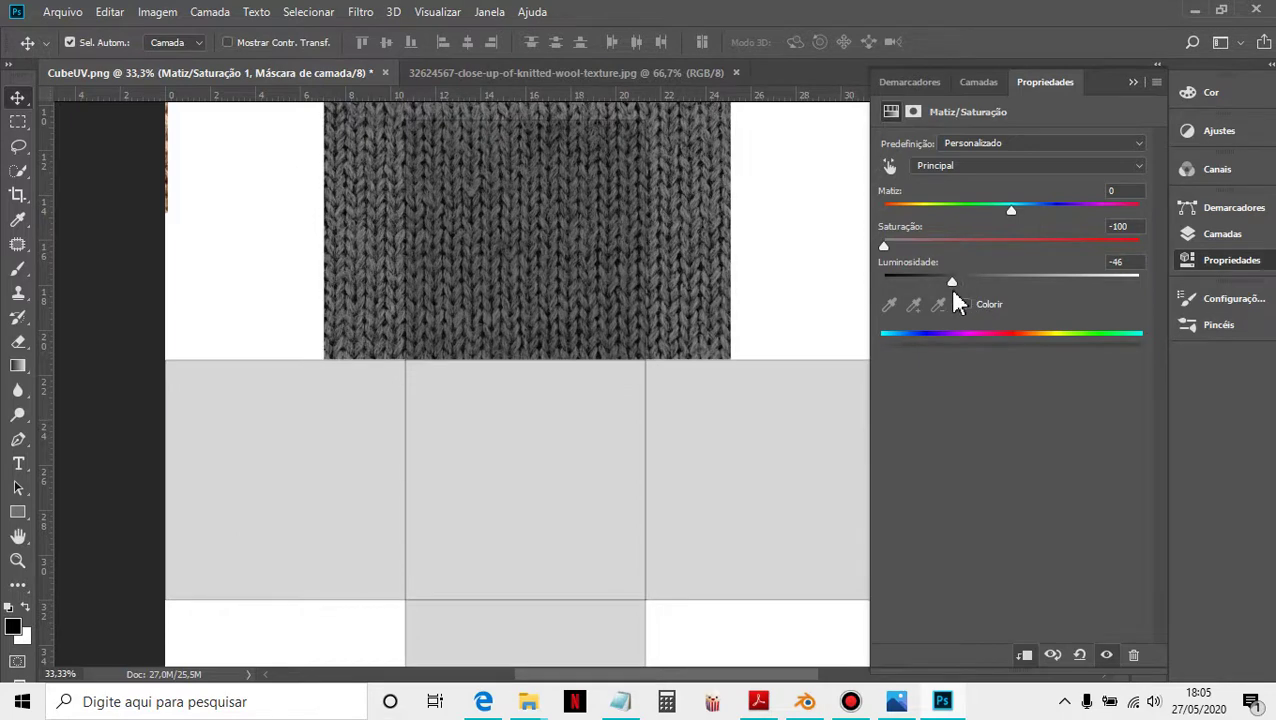
# Step: Add a Níveis adjustment layer above the Matiz/Saturação layer and clip it to the Lã layer
pyautogui.click(978, 82)
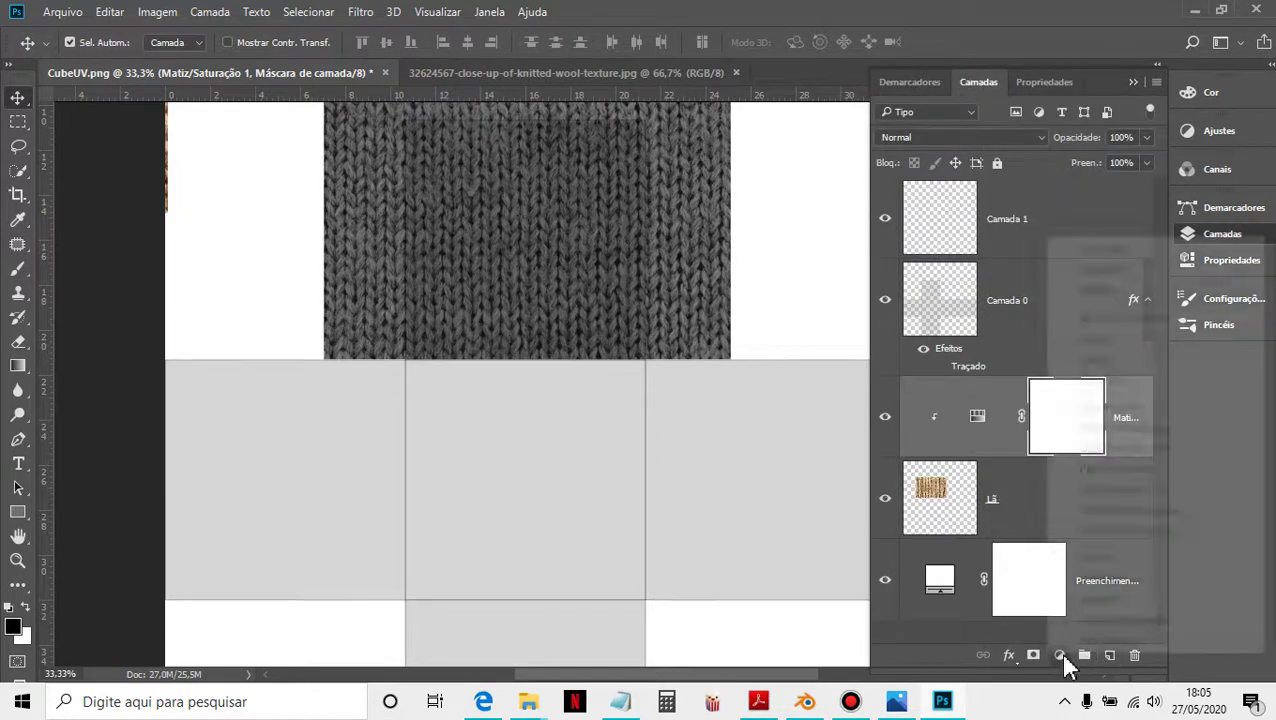
pyautogui.click(1059, 655)
pyautogui.click(1118, 340)
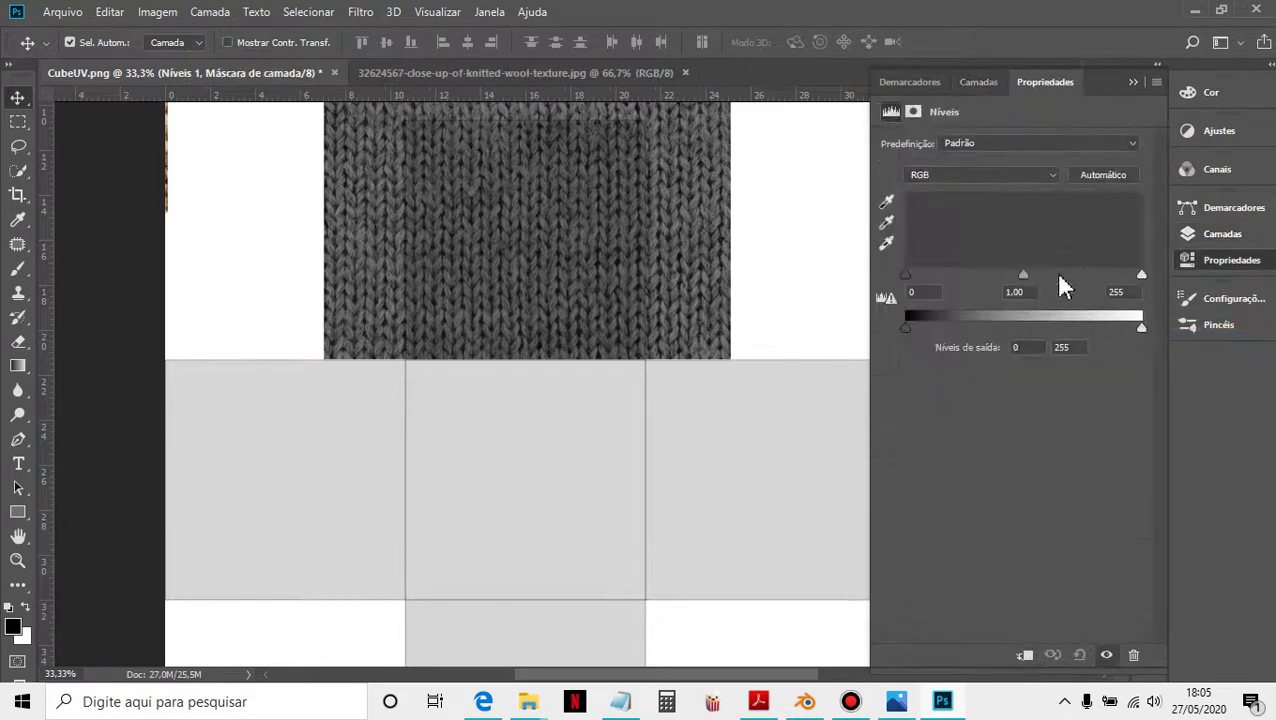
pyautogui.click(978, 84)
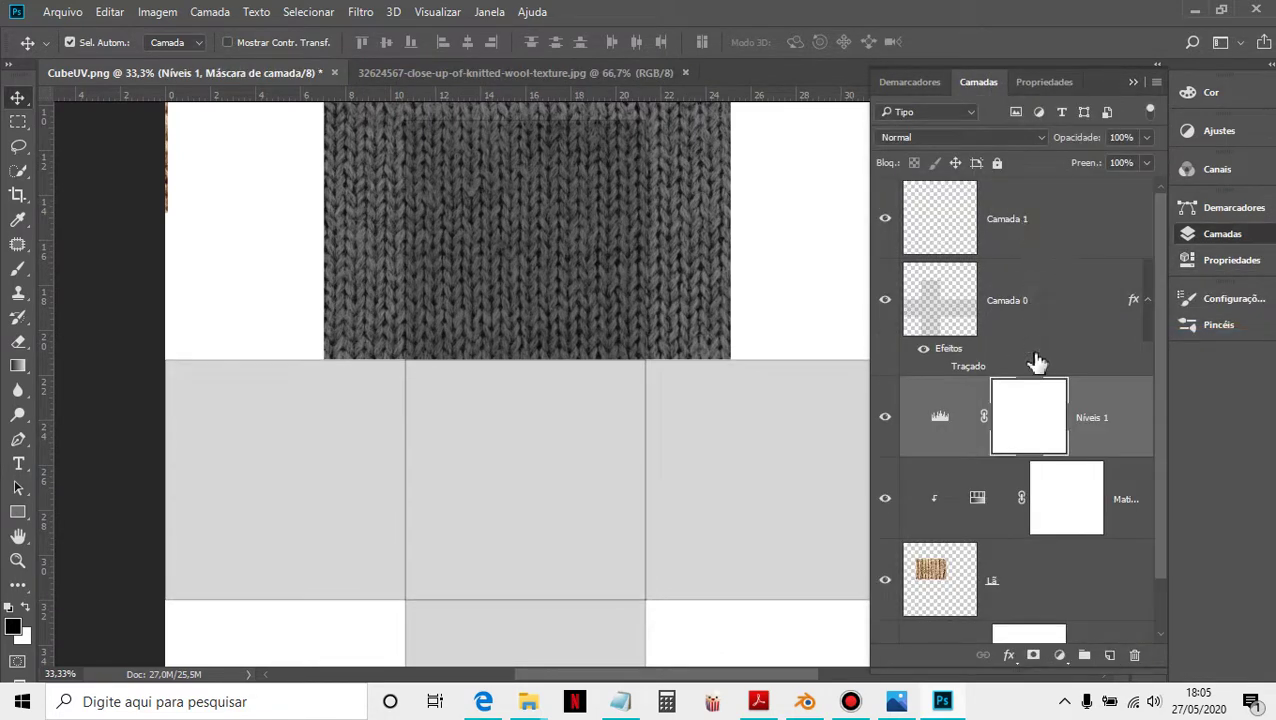
pyautogui.keyDown('alt'); pyautogui.click(946, 453); pyautogui.keyUp('alt')
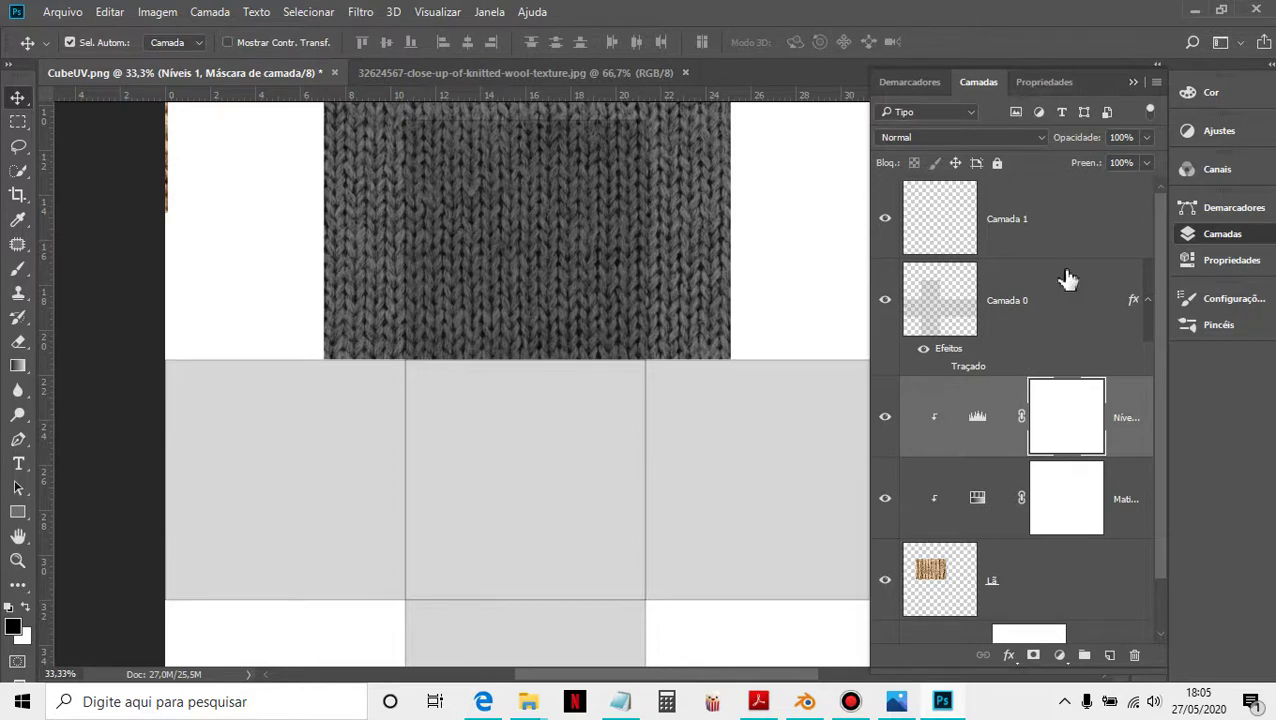
# Step: Set the Níveis input values to 18 for black, 1.66 for midtones and 122 for white to brighten the wool
pyautogui.click(977, 417)
pyautogui.click(1045, 84)
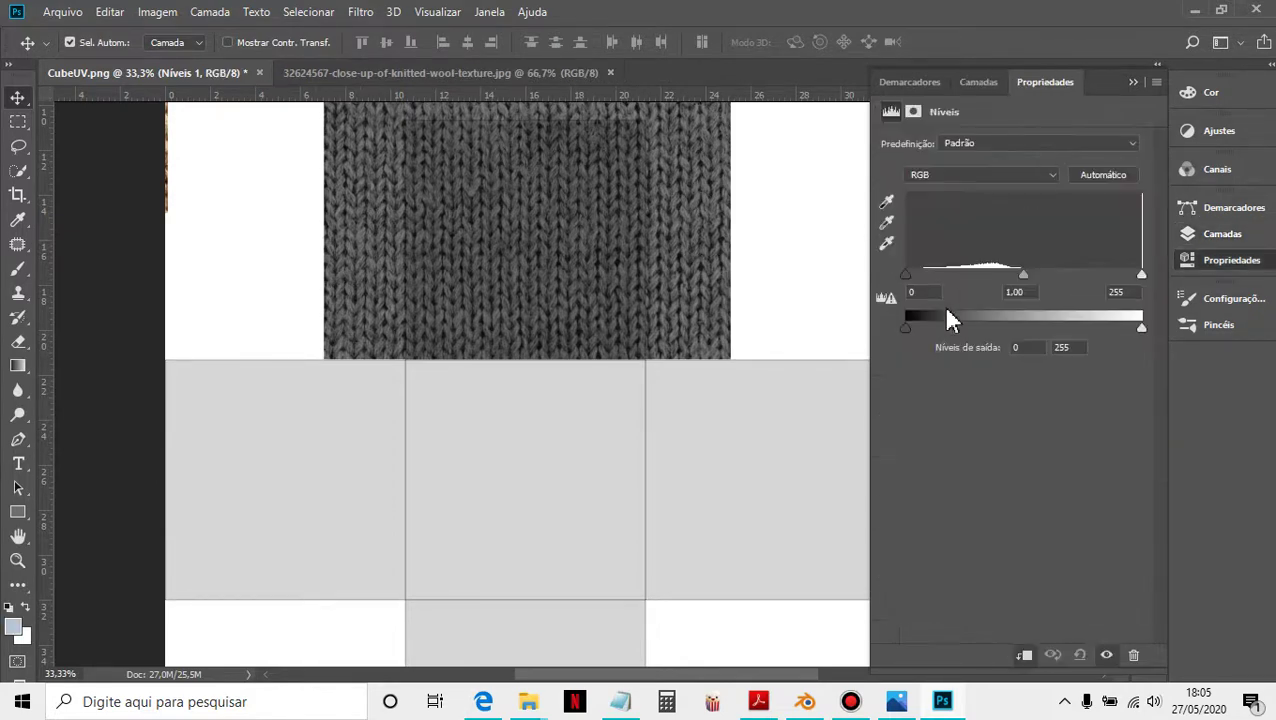
pyautogui.moveTo(906, 279); pyautogui.dragTo(924, 283)
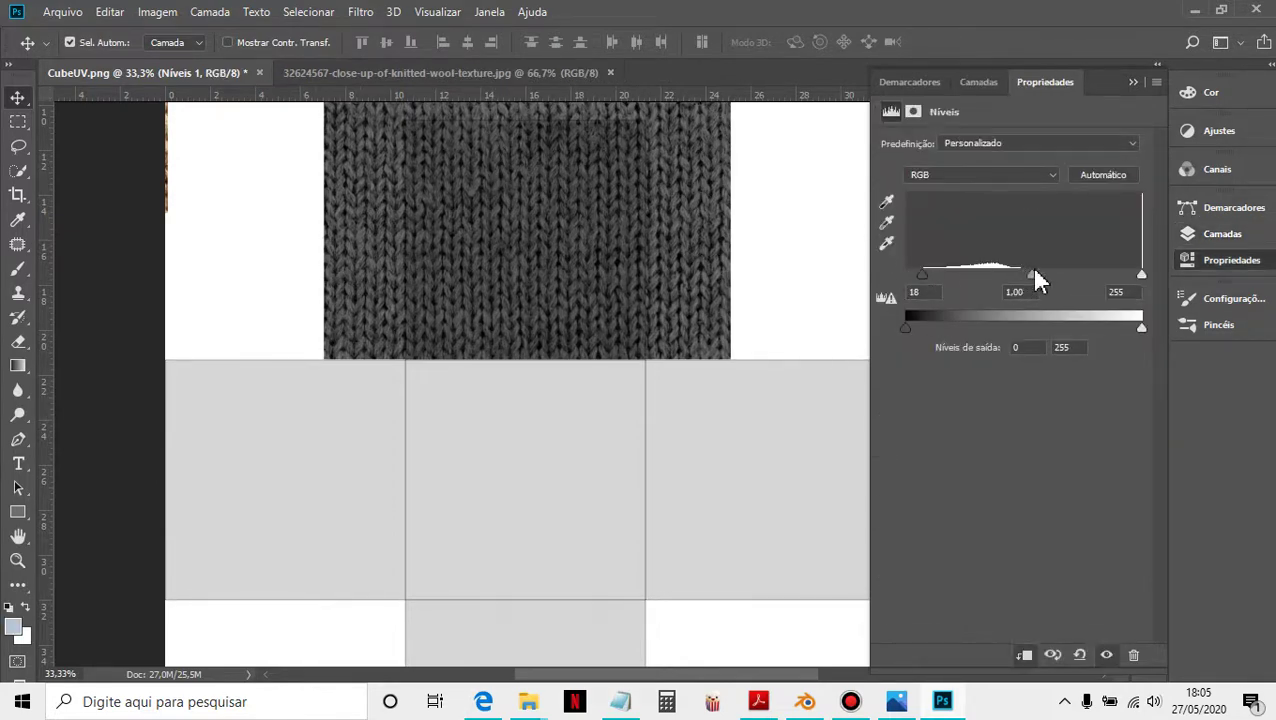
pyautogui.moveTo(1148, 287); pyautogui.dragTo(953, 279)
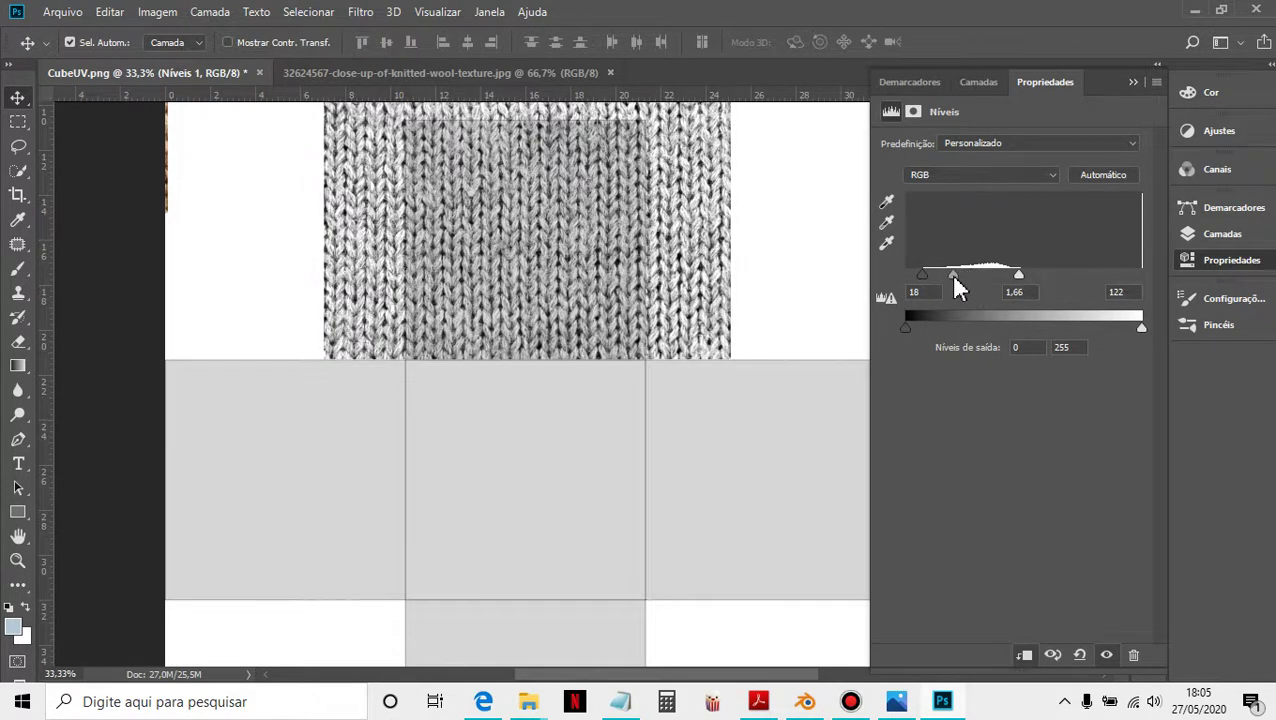
pyautogui.click(972, 85)
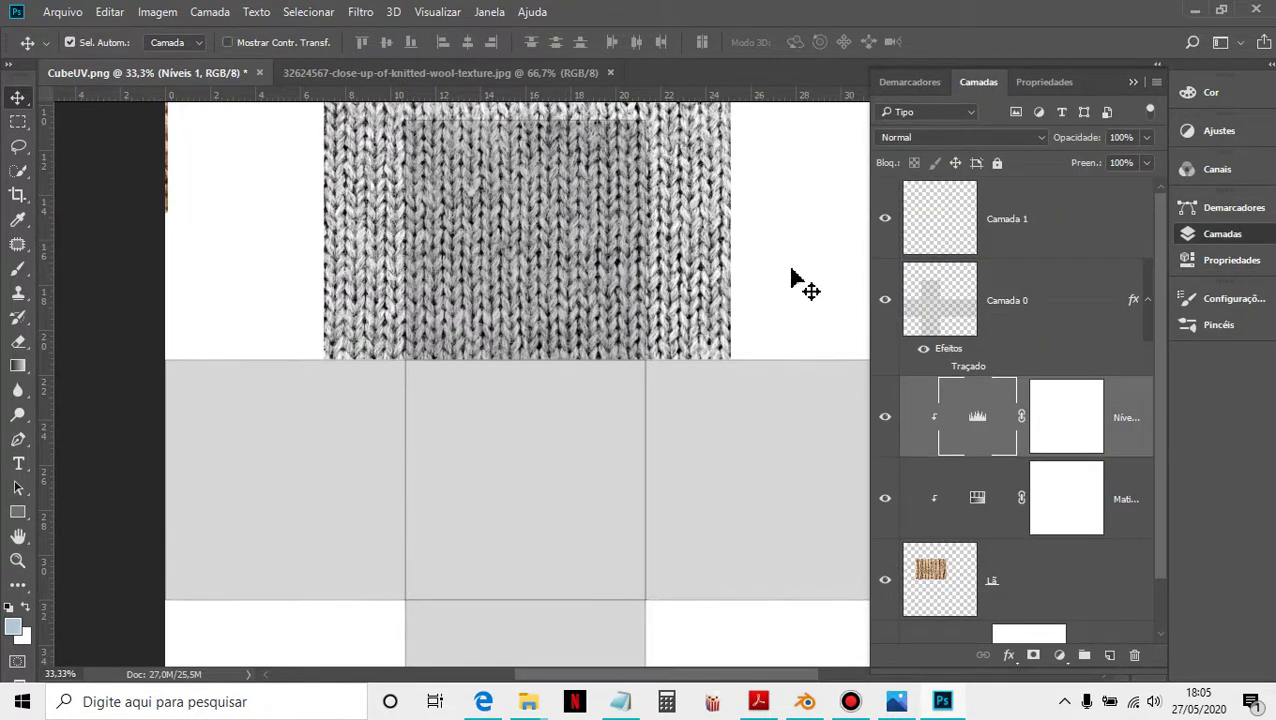
# Step: Move the Lã wool patch onto the last two squares of the UV row, flush with the central square's right edge
pyautogui.keyDown('alt'); pyautogui.click(746, 416); pyautogui.keyUp('alt')
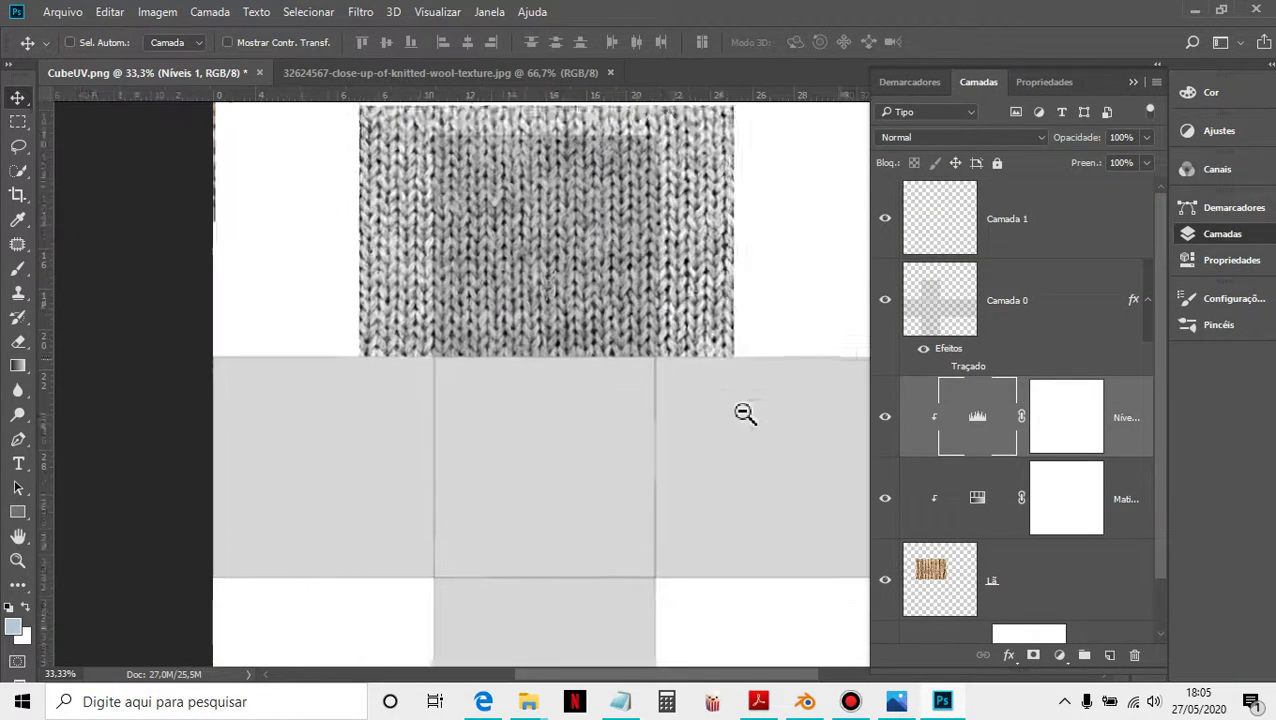
pyautogui.moveTo(742, 458); pyautogui.dragTo(692, 379)
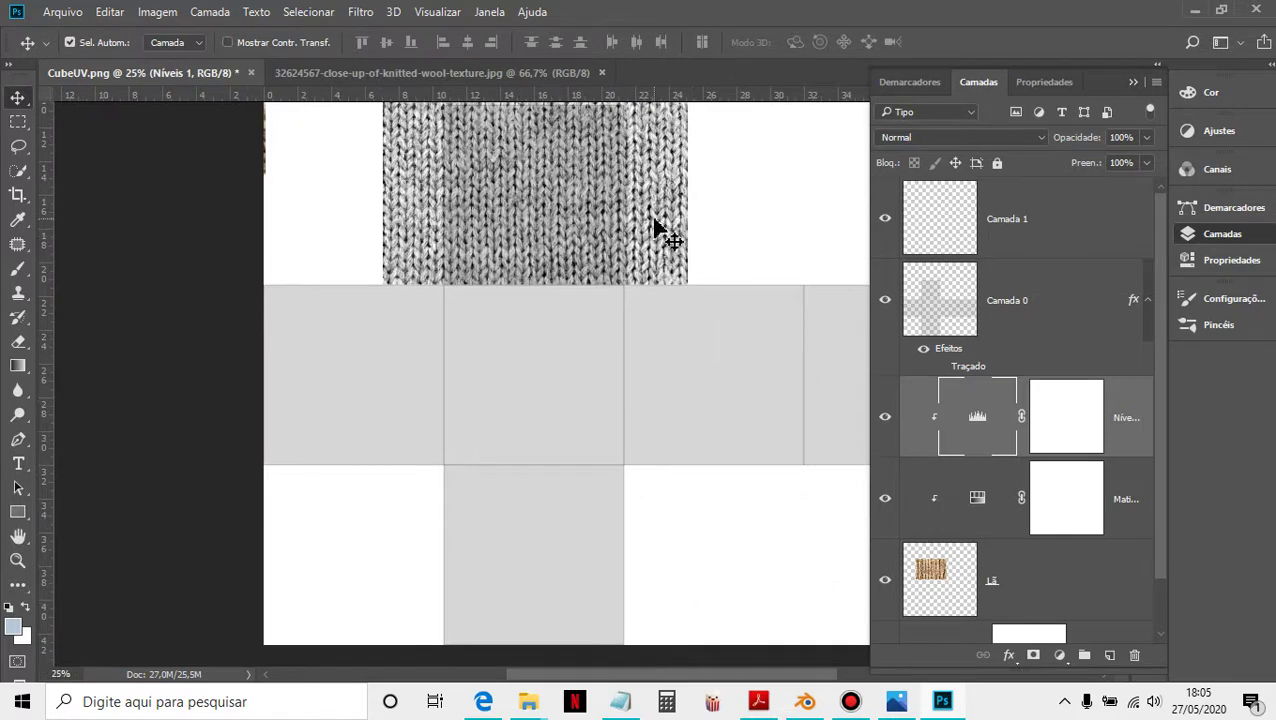
pyautogui.click(952, 574)
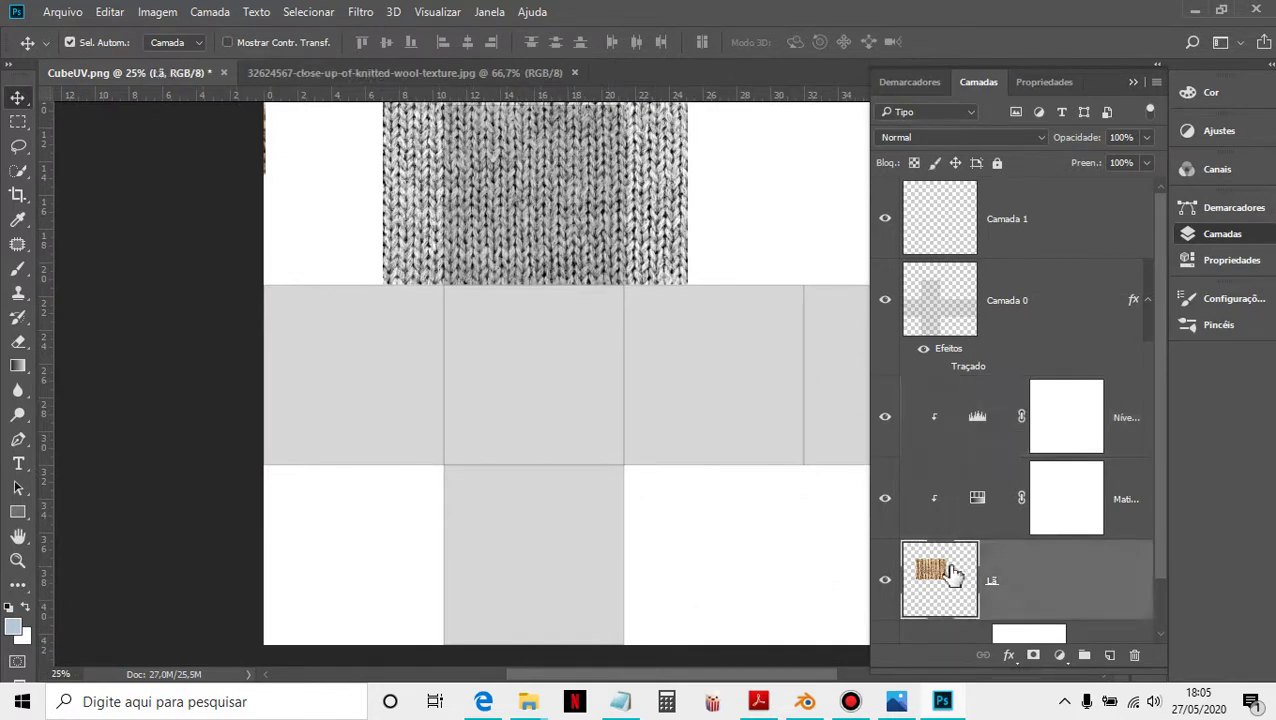
pyautogui.moveTo(706, 230); pyautogui.dragTo(666, 257)
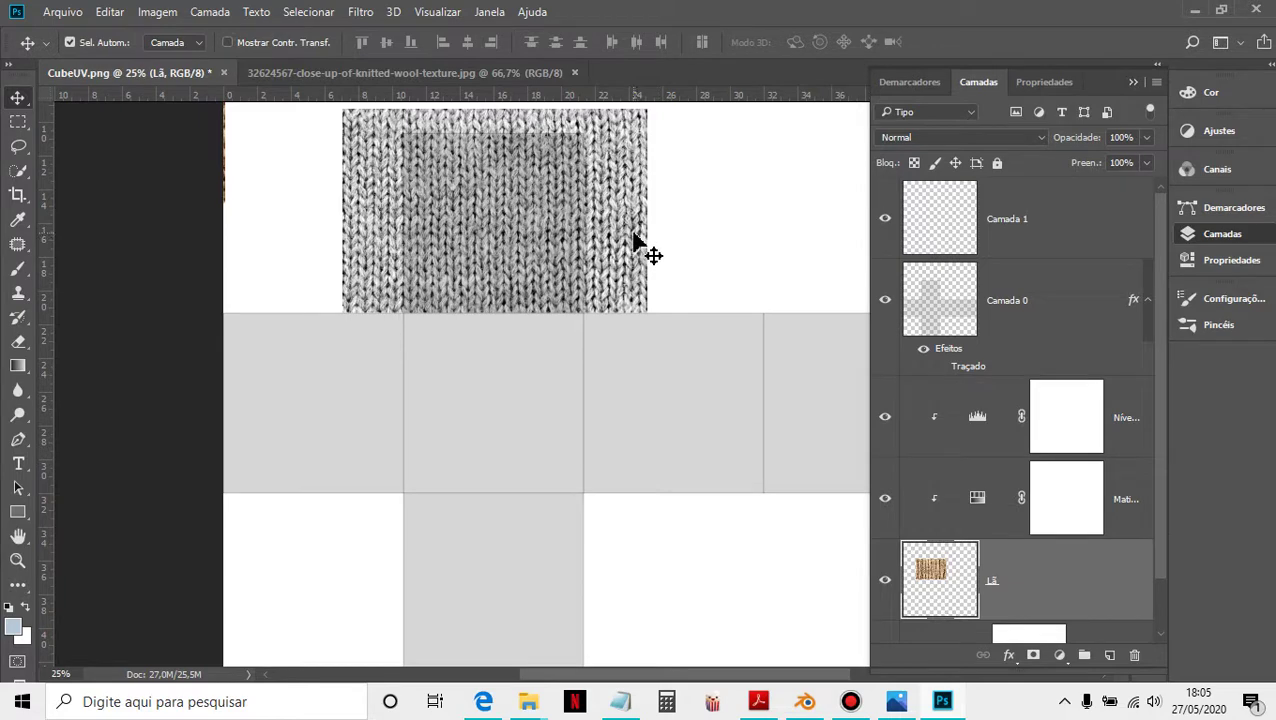
pyautogui.moveTo(633, 233); pyautogui.dragTo(835, 445)
pyautogui.press('space')
pyautogui.moveTo(750, 554); pyautogui.dragTo(634, 500)
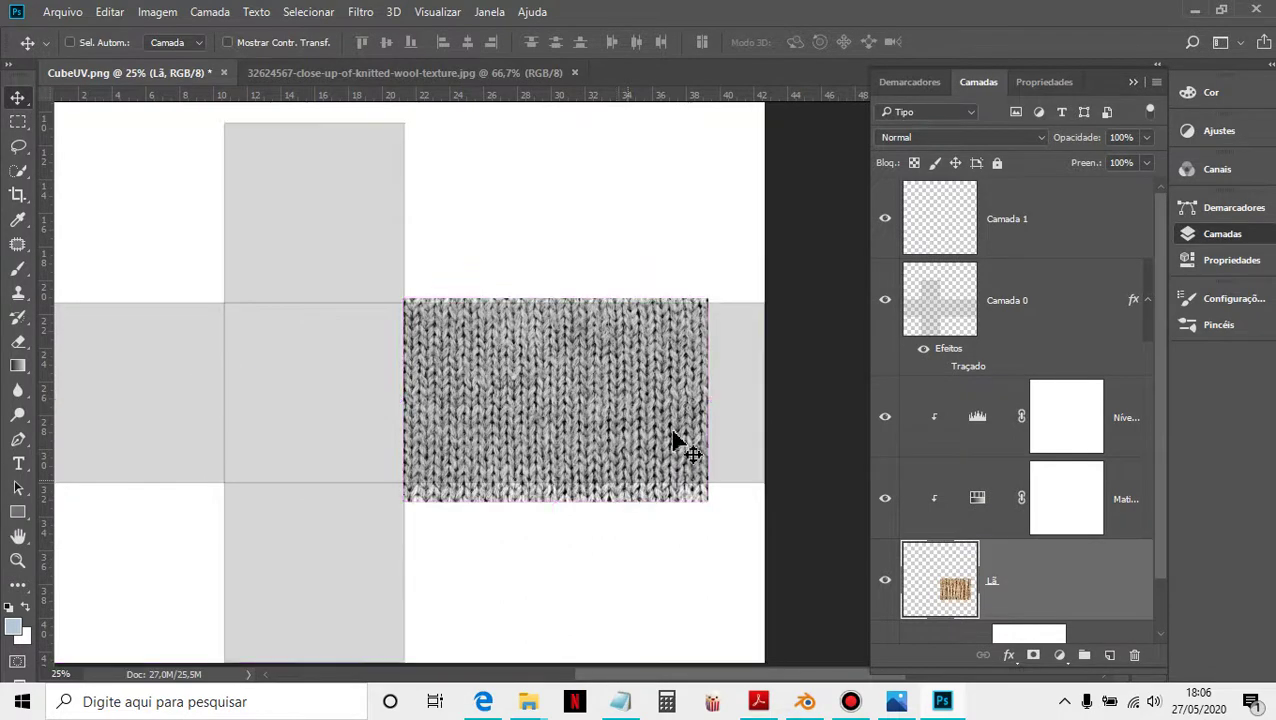
# Step: Stretch the Lã wool patch horizontally to about 119% width so it reaches the canvas's right edge
pyautogui.hotkey('ctrl', 't')
pyautogui.moveTo(707, 403); pyautogui.dragTo(766, 405)
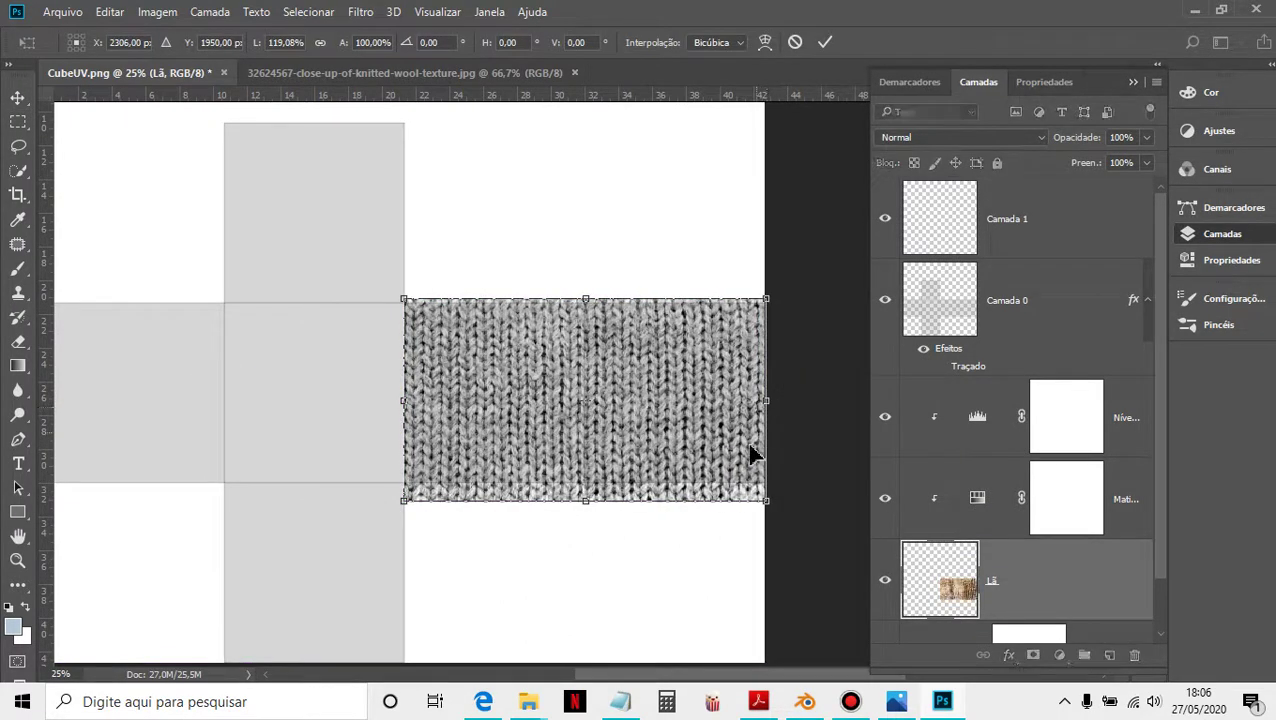
pyautogui.press('Return')
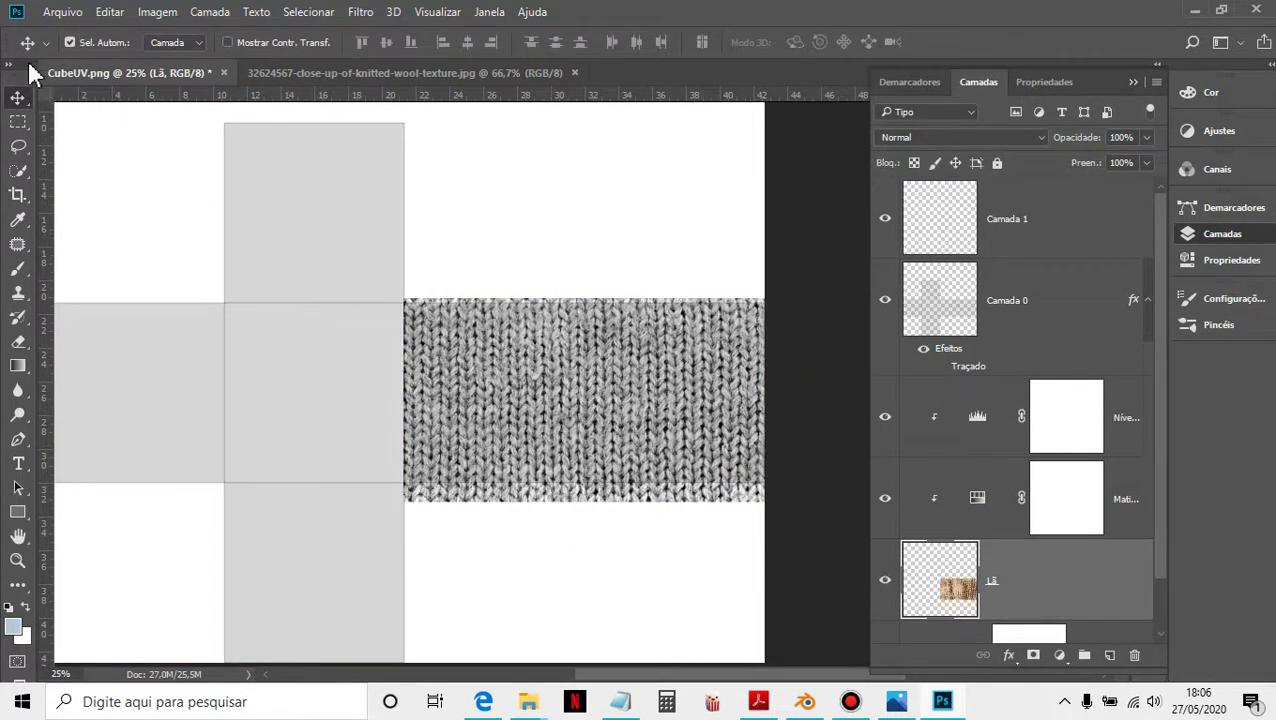
# Step: Make Camada 1 the active layer and set the Brush tool's foreground color to pink d9b6b6
pyautogui.click(935, 230)
pyautogui.moveTo(523, 298); pyautogui.dragTo(666, 296)
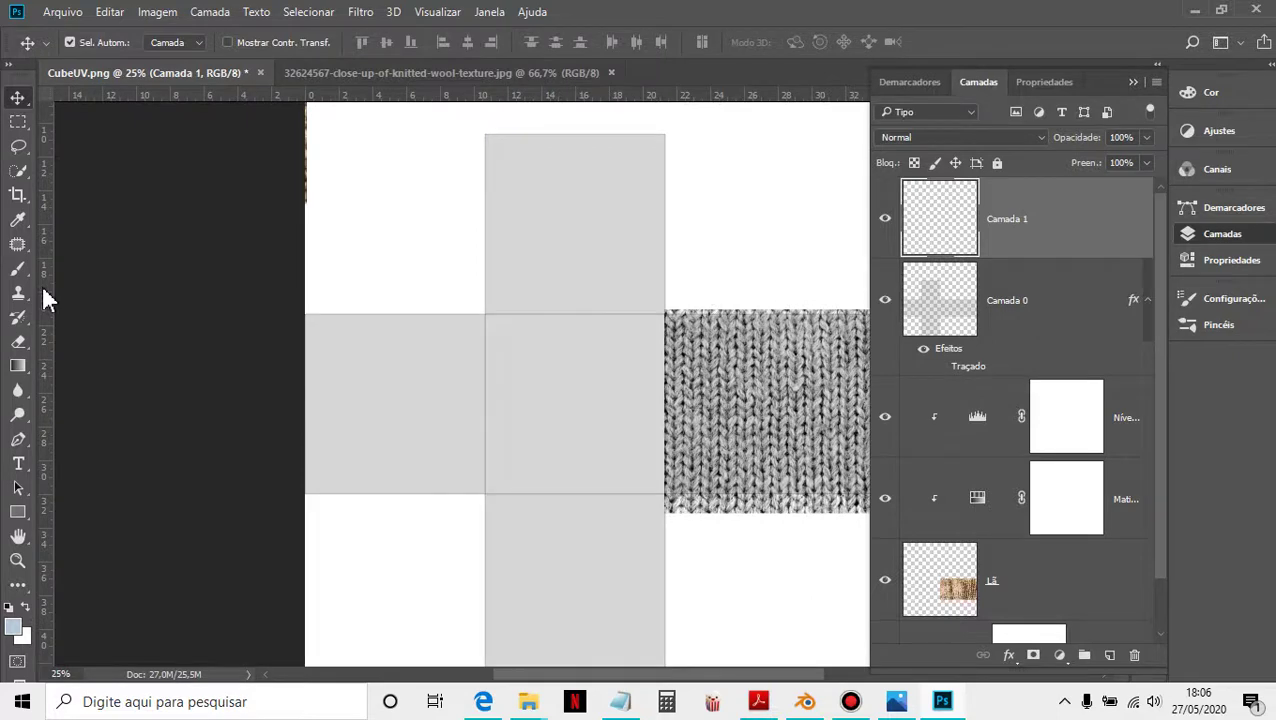
pyautogui.press('b')
pyautogui.click(16, 628)
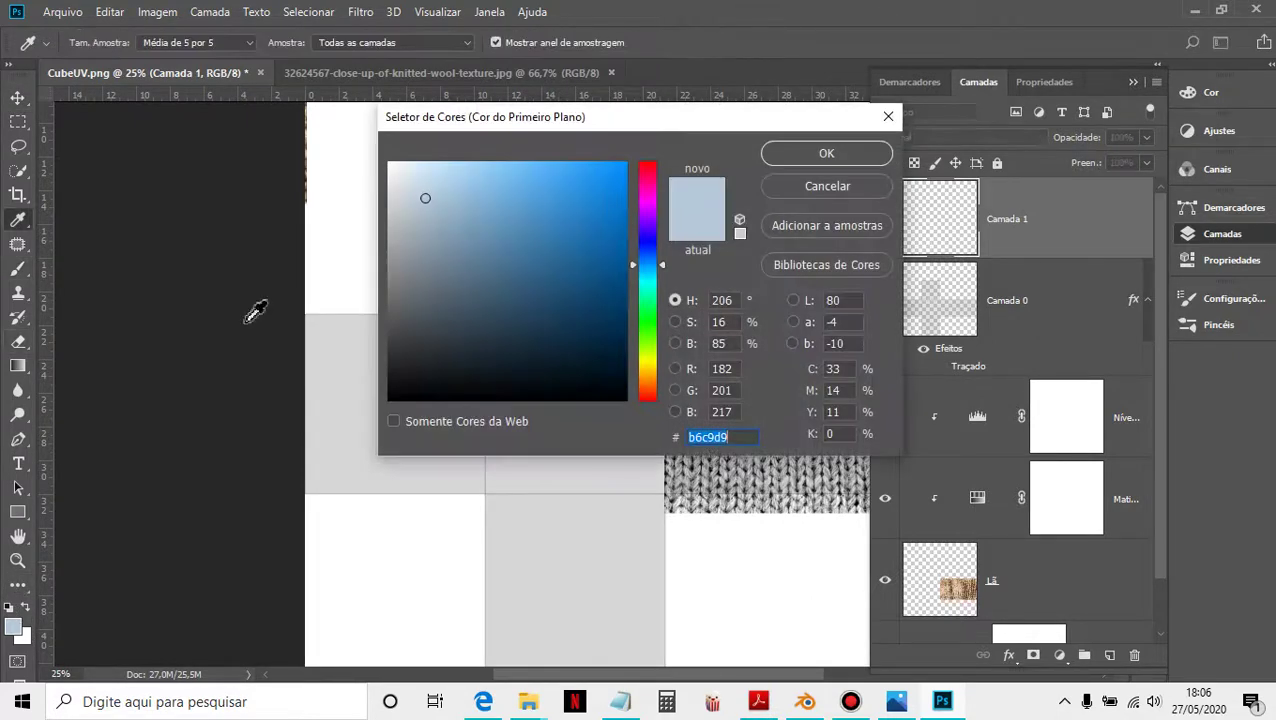
pyautogui.click(653, 178)
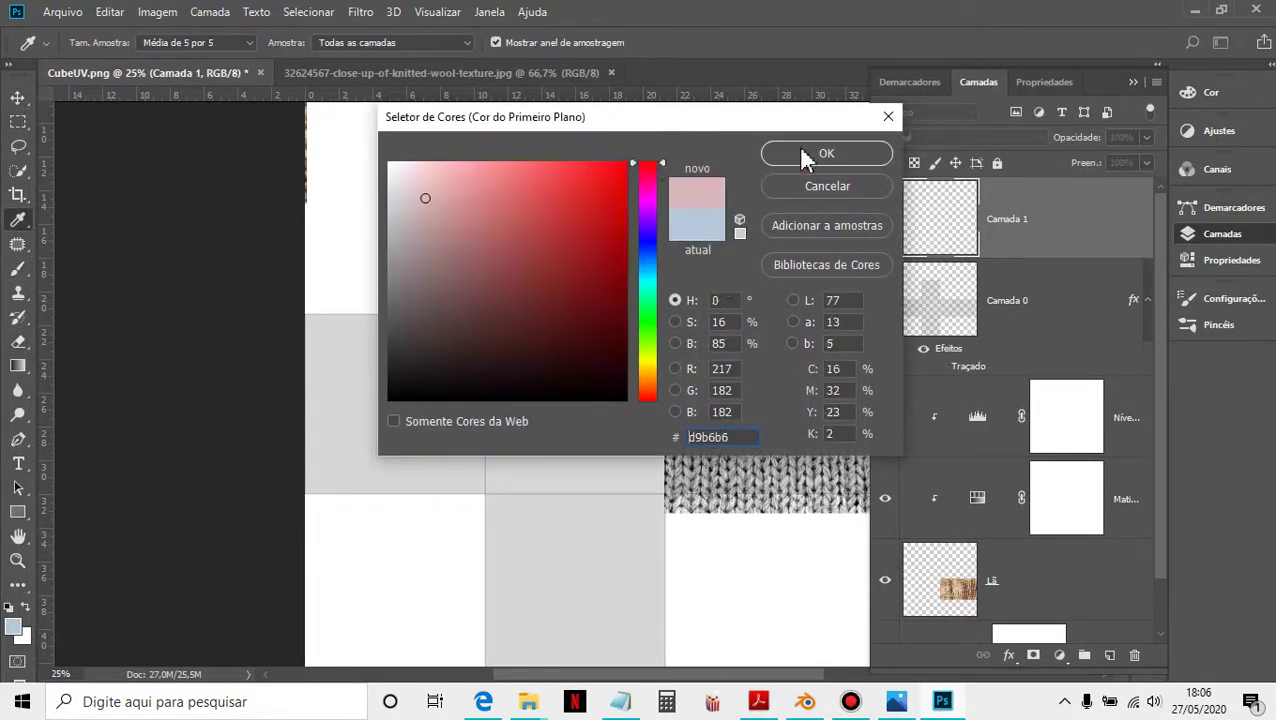
pyautogui.click(824, 152)
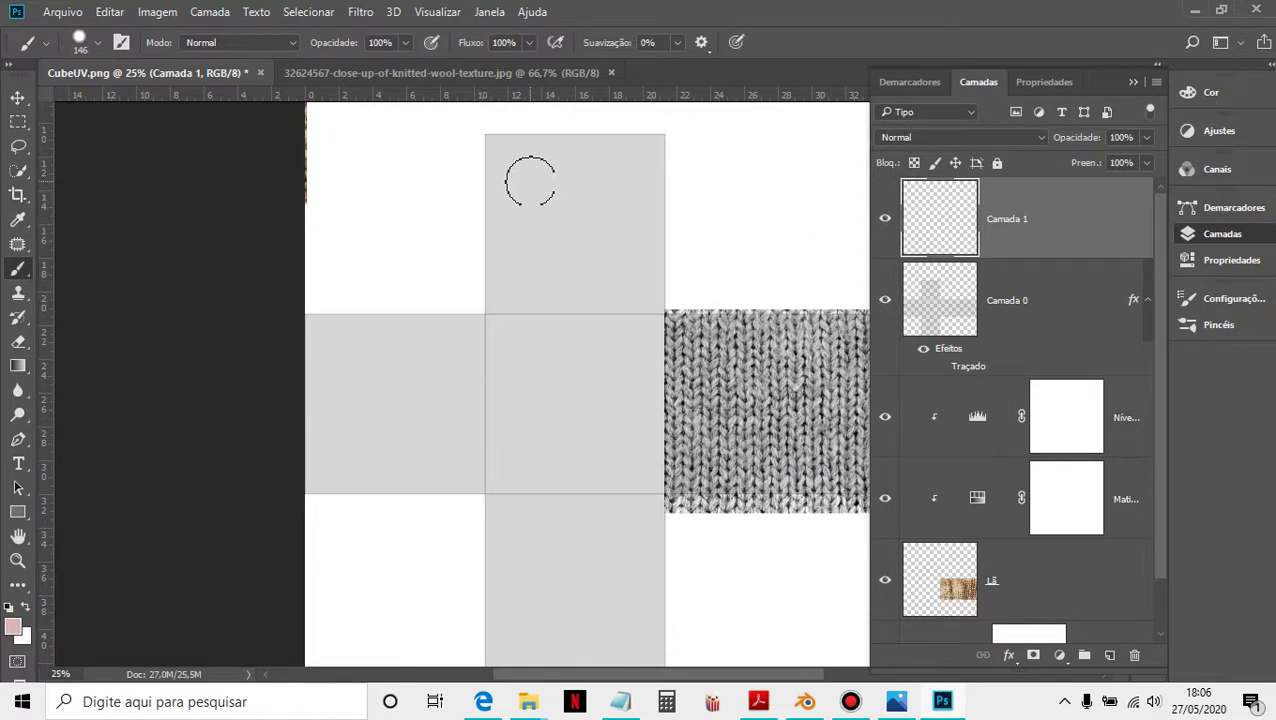
# Step: Paint a pink X on the upper square of the UV cross on Camada 1, undoing the first trial stroke
pyautogui.moveTo(517, 173); pyautogui.dragTo(590, 241)
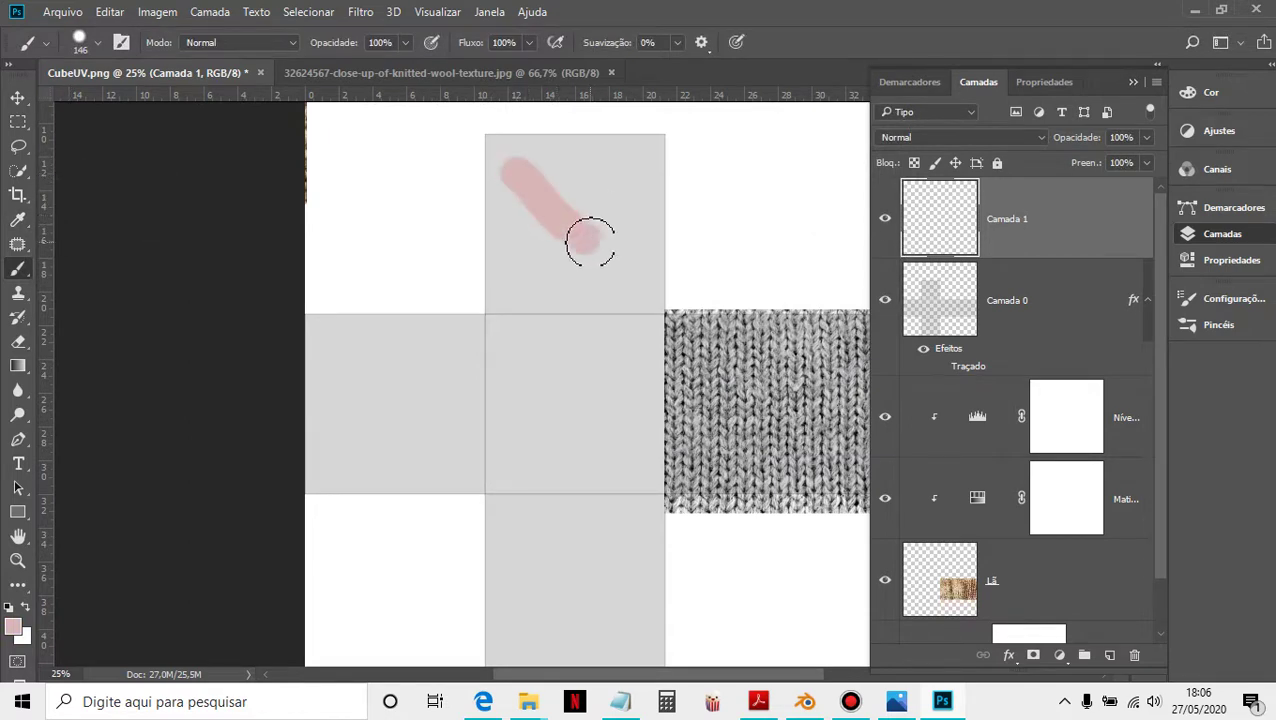
pyautogui.hotkey('ctrl', 'z')
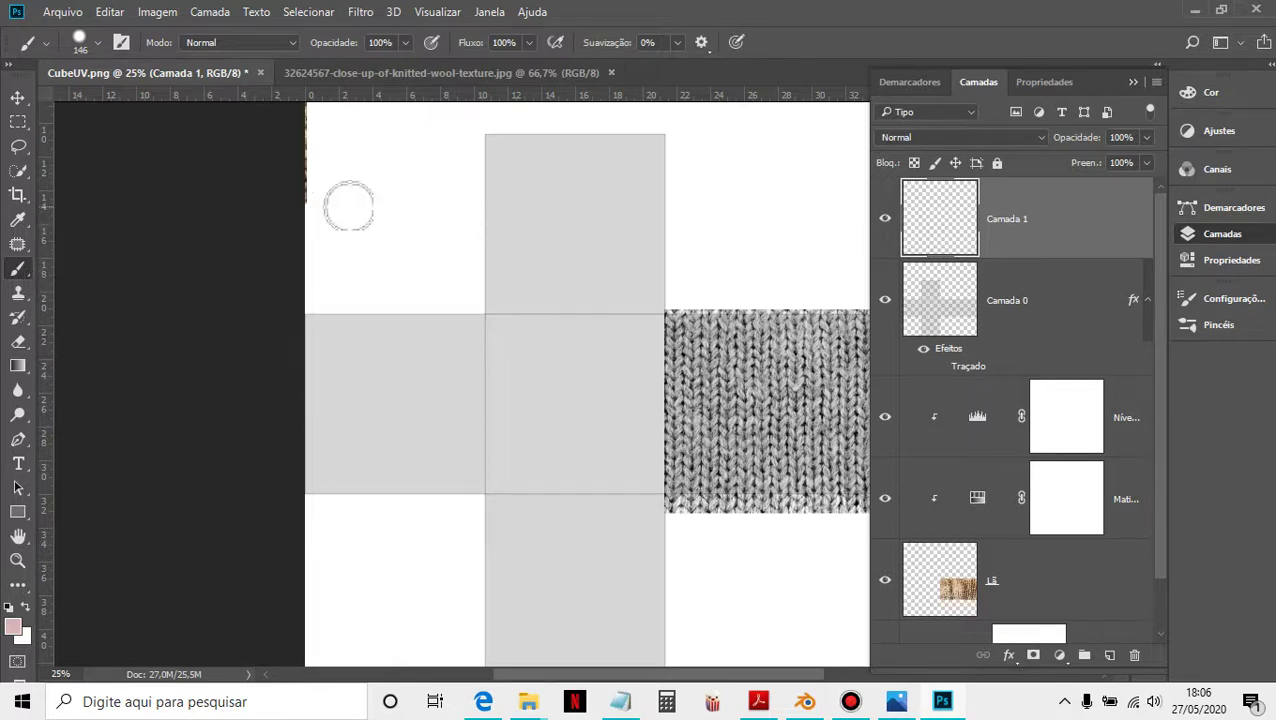
pyautogui.moveTo(515, 177); pyautogui.dragTo(601, 269)
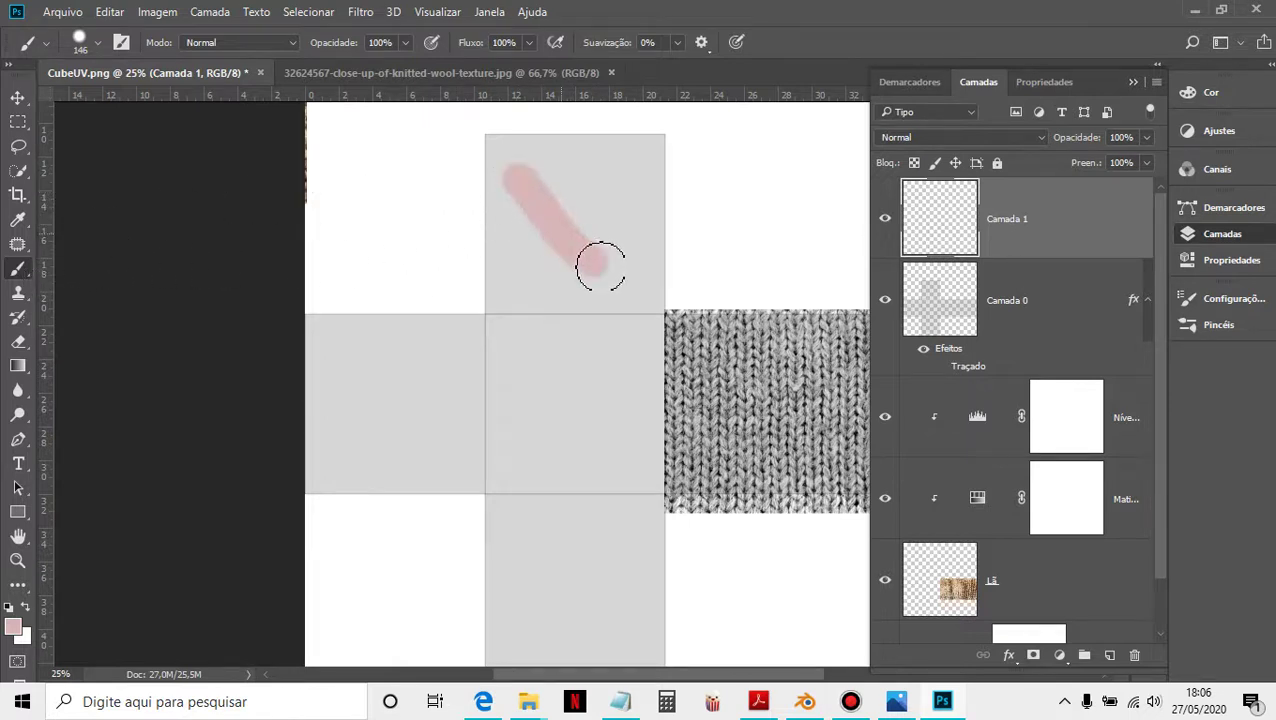
pyautogui.moveTo(604, 182)
pyautogui.mouseDown()
pyautogui.moveTo(527, 242)
pyautogui.moveTo(522, 275)
pyautogui.mouseUp()
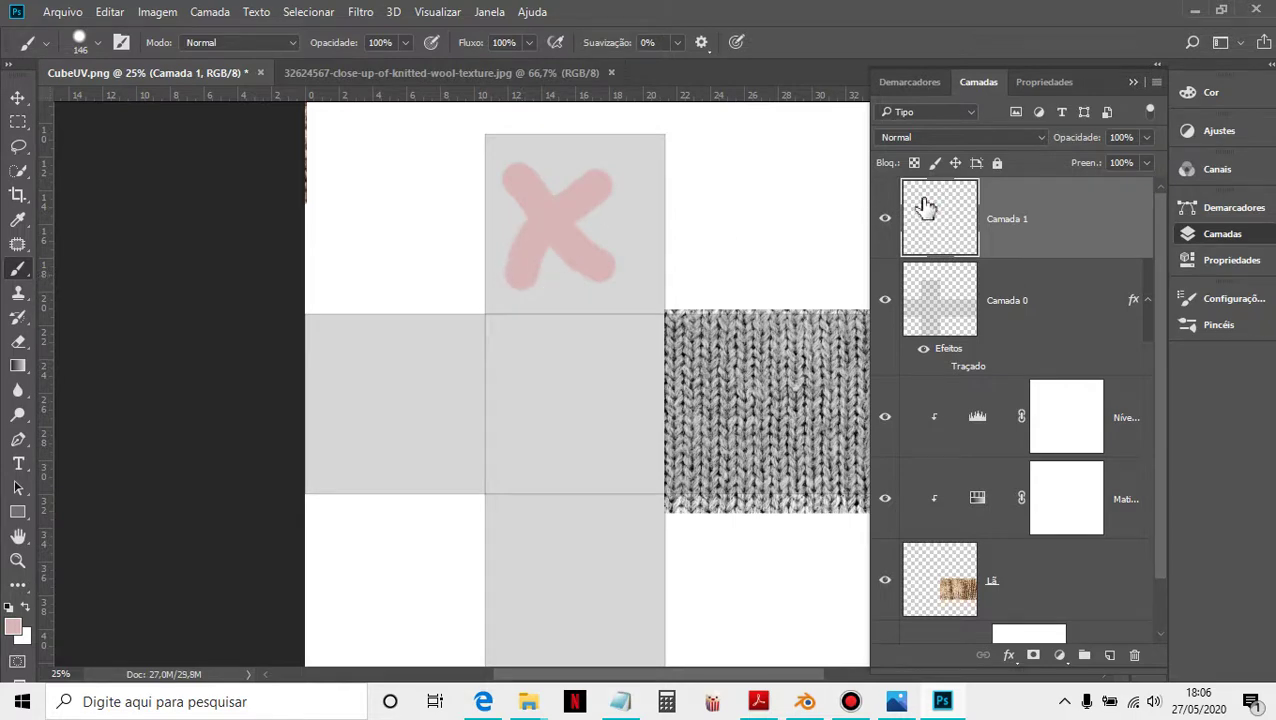
# Step: Set the foreground color to red ff0000 and paint a red X over the pink one on the upper square
pyautogui.click(16, 622)
pyautogui.moveTo(617, 200); pyautogui.dragTo(630, 160)
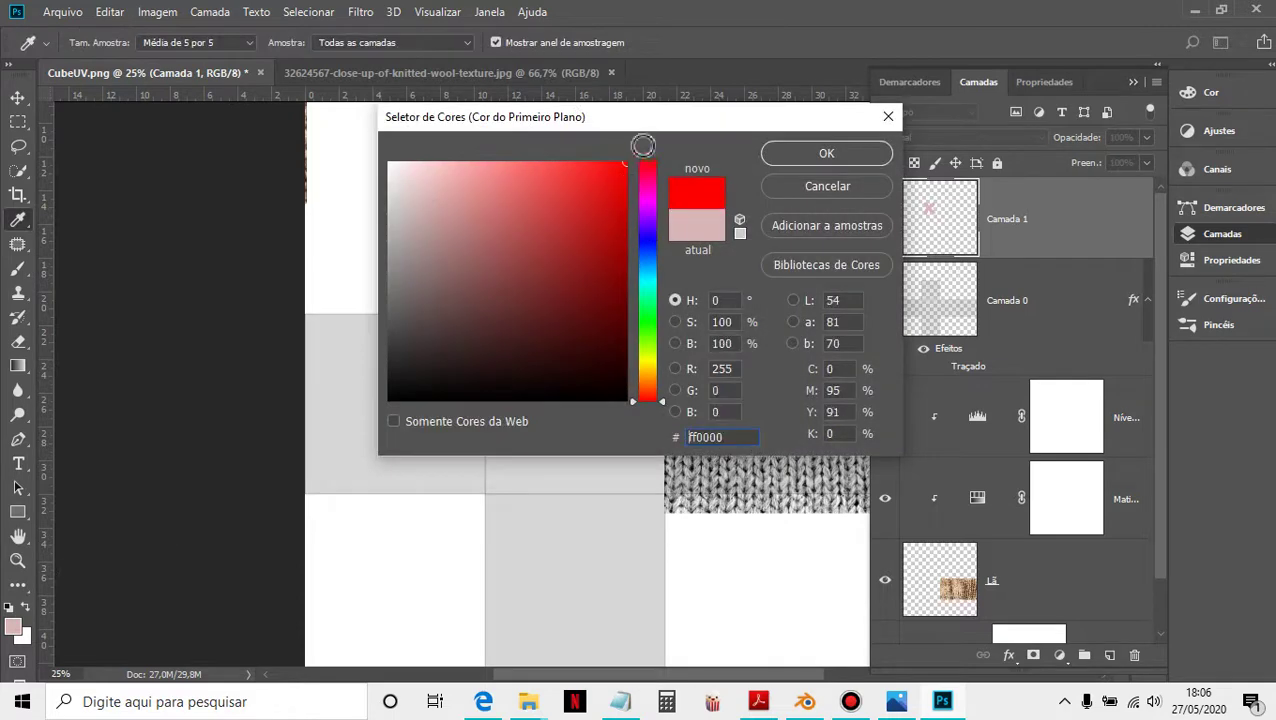
pyautogui.click(826, 156)
pyautogui.moveTo(514, 182); pyautogui.dragTo(605, 270)
pyautogui.moveTo(606, 180)
pyautogui.mouseDown()
pyautogui.moveTo(520, 232)
pyautogui.moveTo(525, 277)
pyautogui.mouseUp()
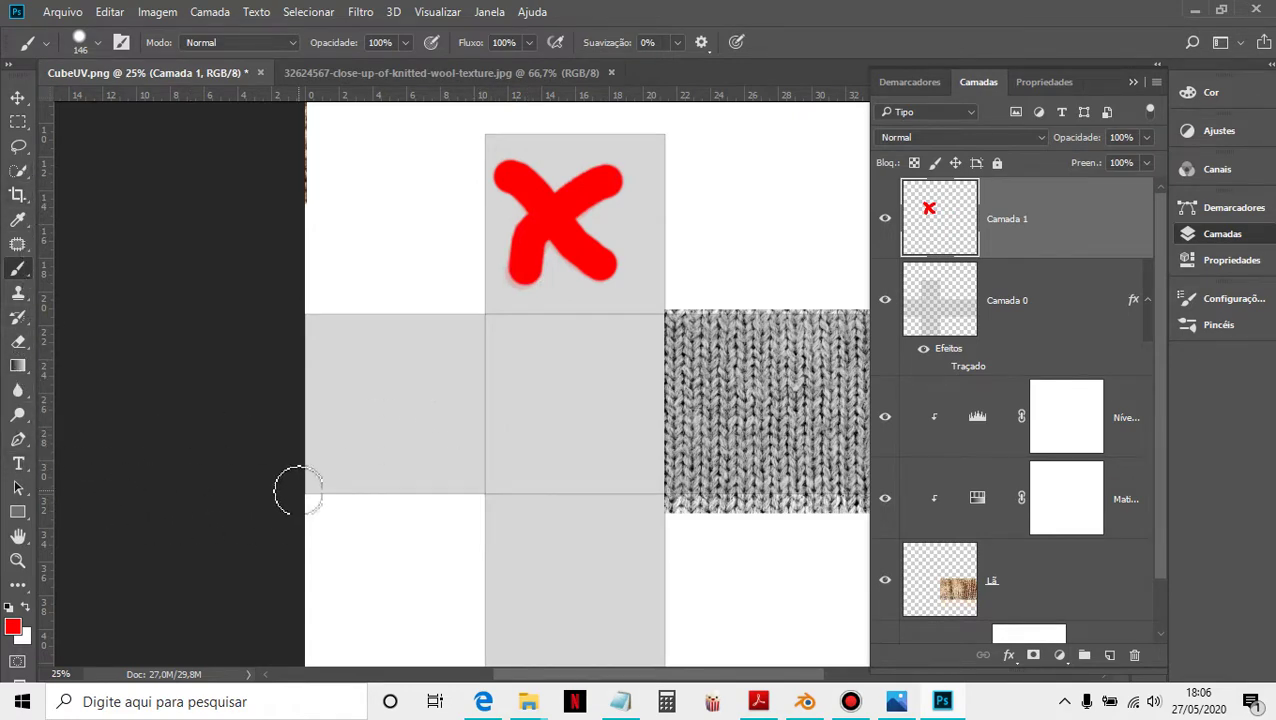
# Step: Change the foreground color to blue and paint a blue X on the first square of the UV row
pyautogui.click(13, 627)
pyautogui.click(641, 250)
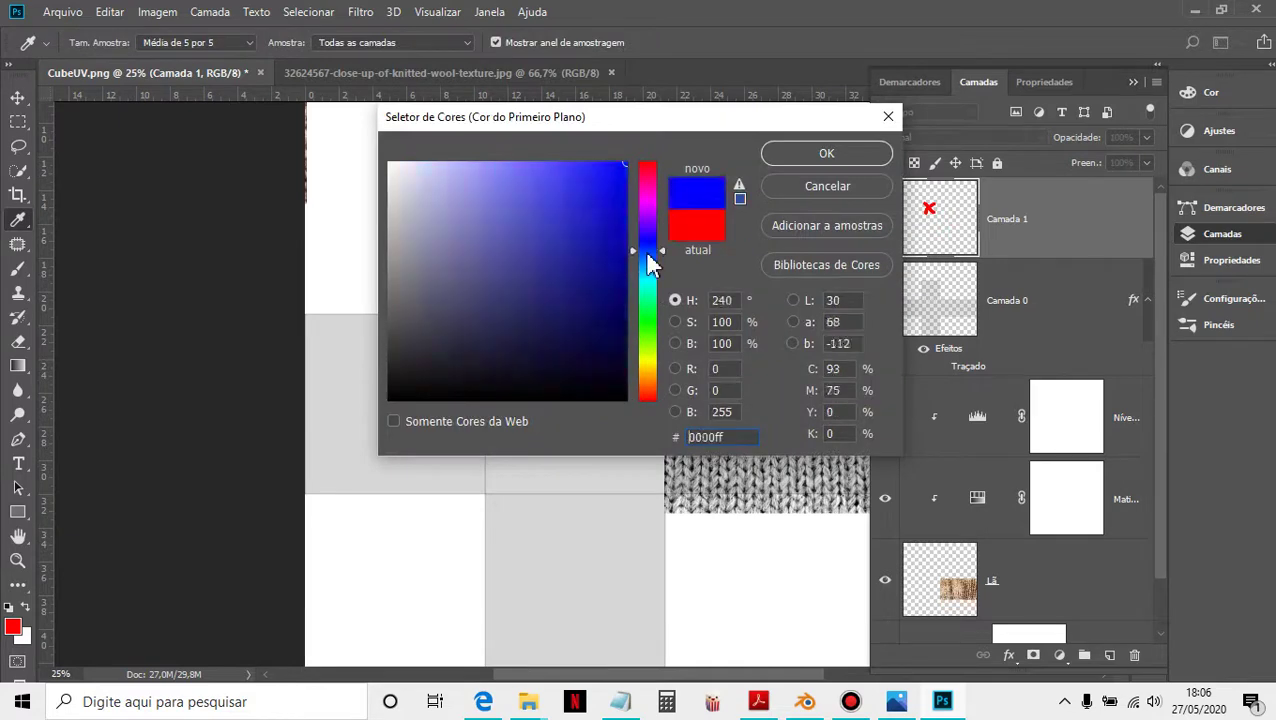
pyautogui.click(820, 158)
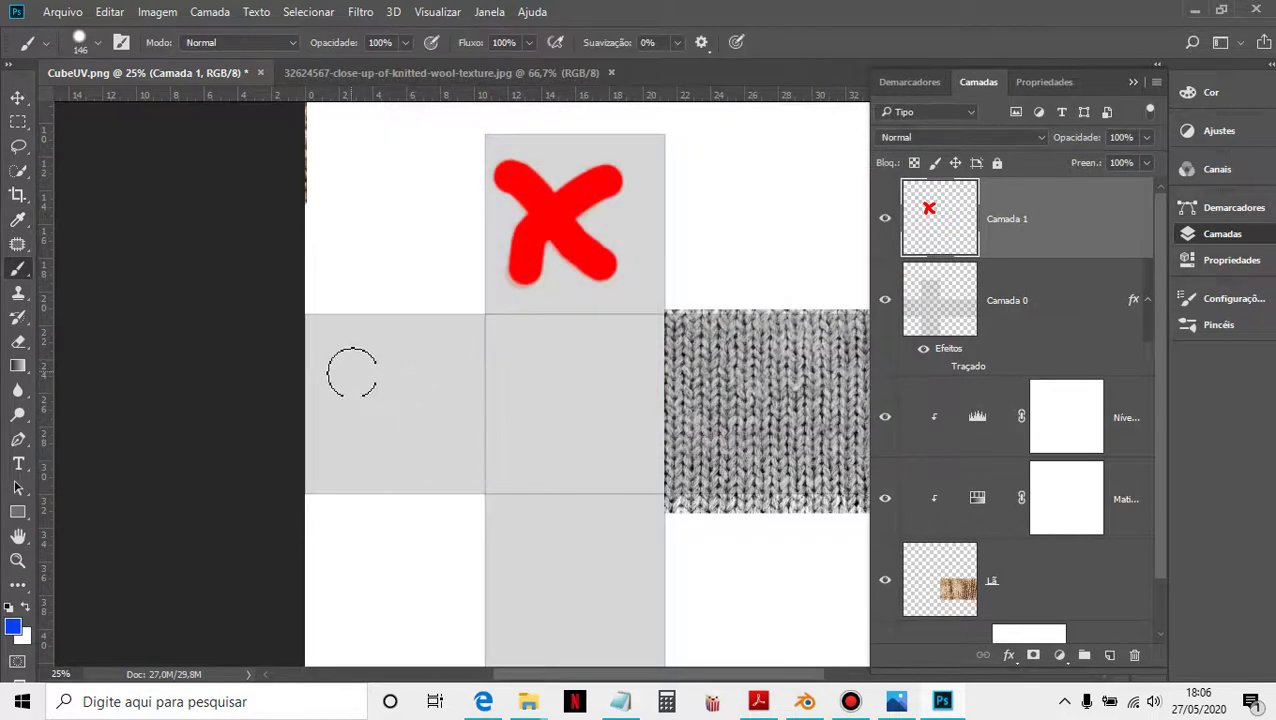
pyautogui.moveTo(355, 366); pyautogui.dragTo(435, 460)
pyautogui.moveTo(425, 366); pyautogui.dragTo(352, 458)
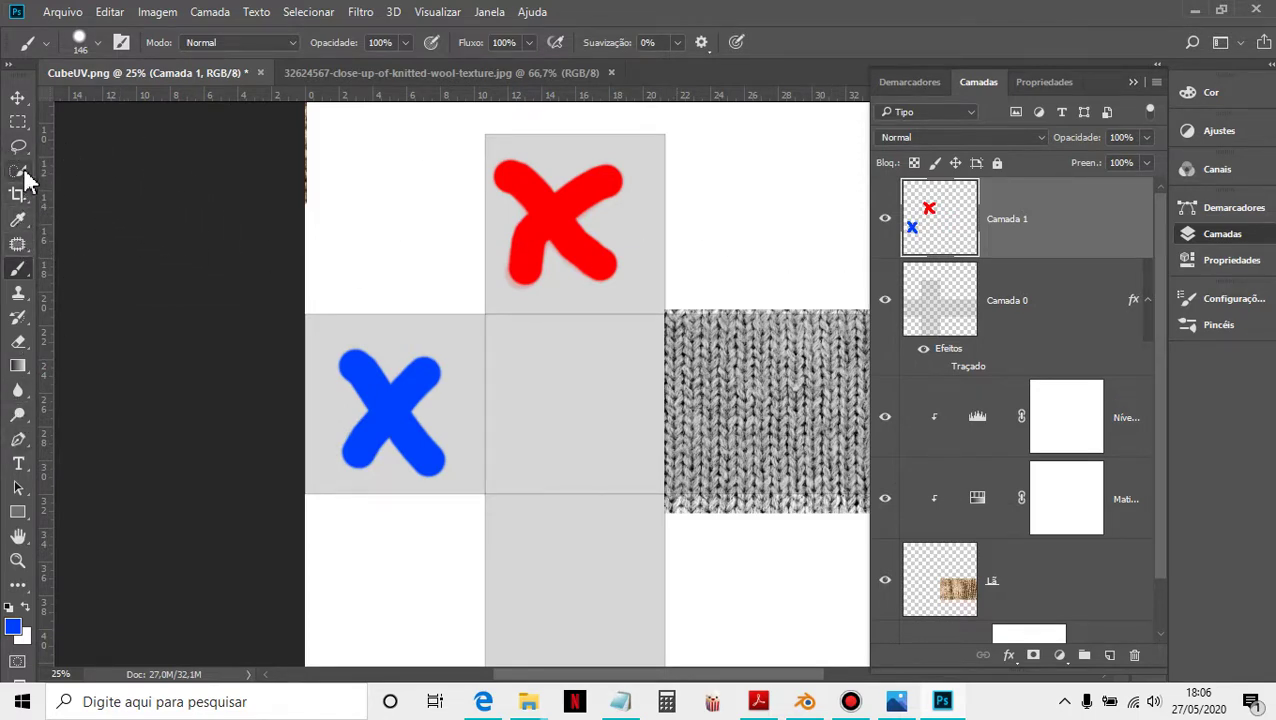
# Step: Select the UV cross's square below the central one from Camada 0 with the Magic Wand
pyautogui.moveTo(24, 178); pyautogui.dragTo(108, 196)
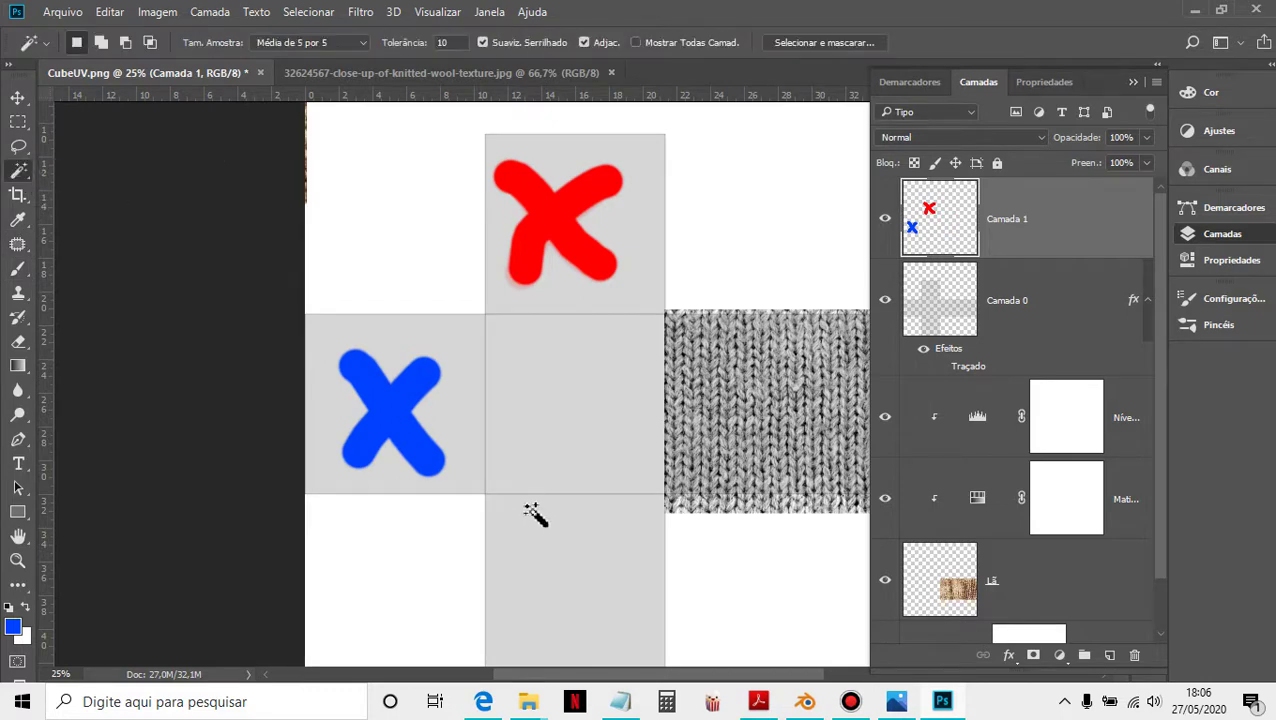
pyautogui.click(557, 587)
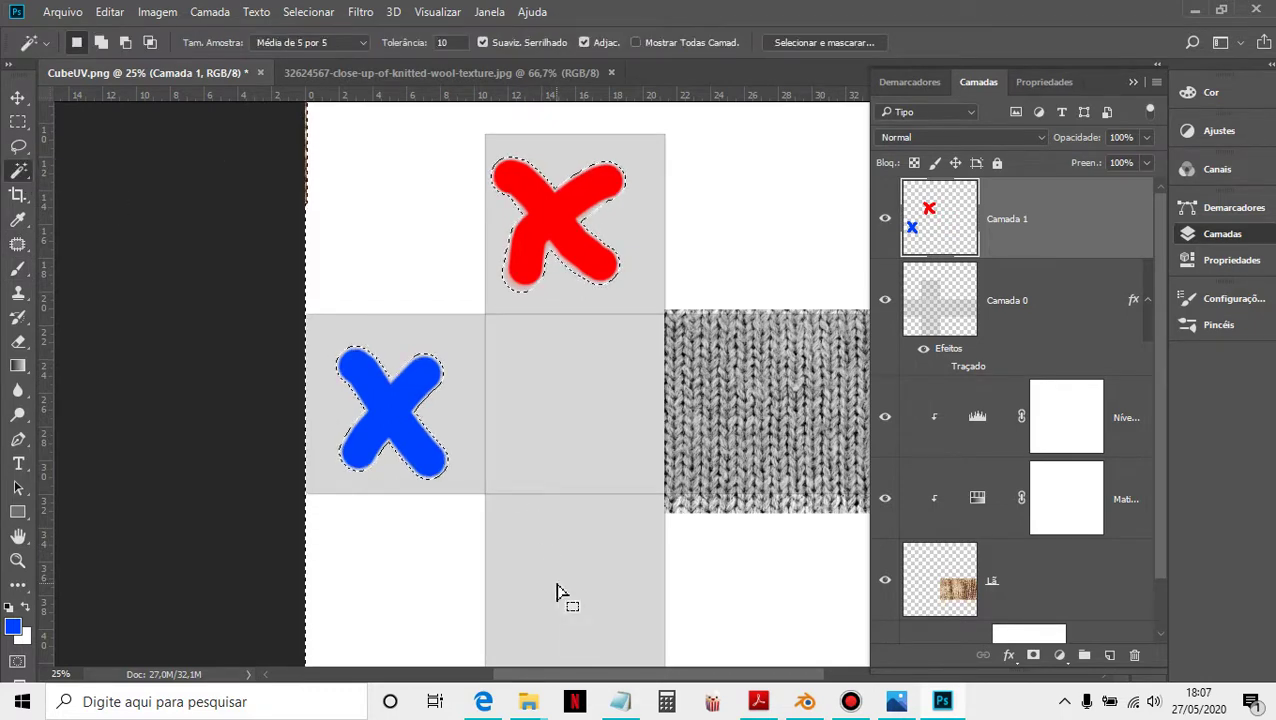
pyautogui.hotkey('ctrl', 'd')
pyautogui.click(928, 290)
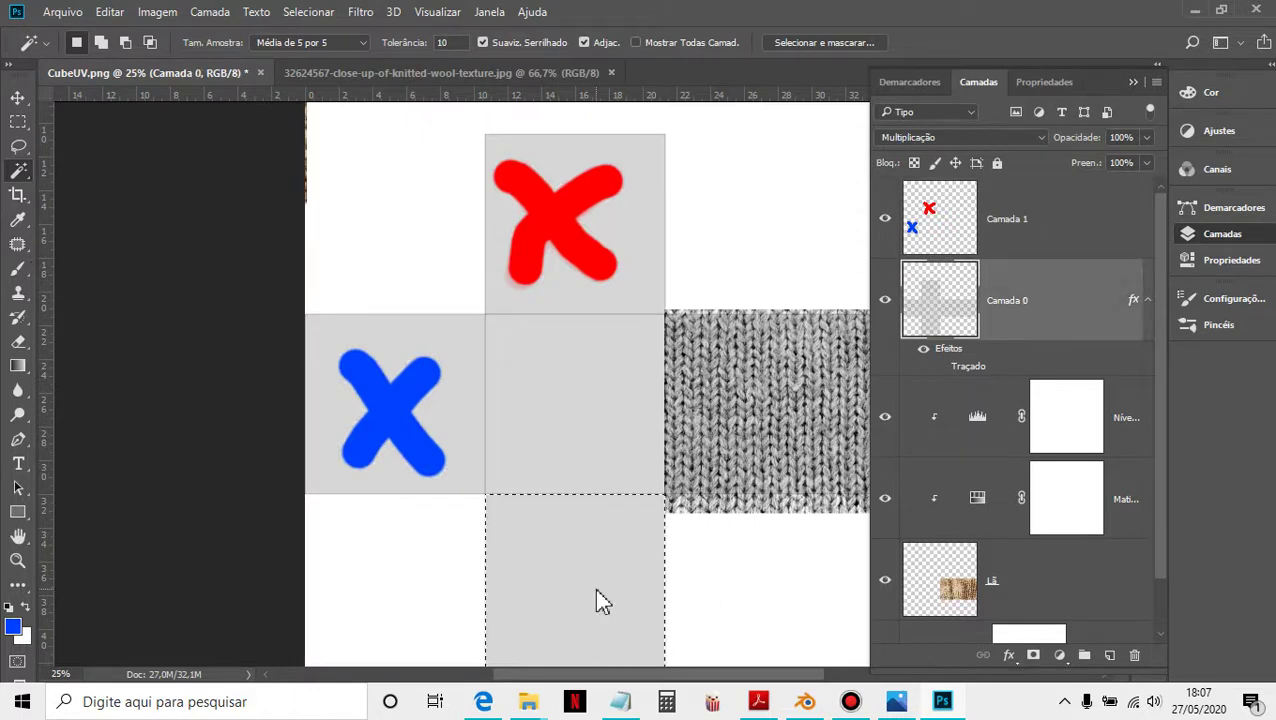
# Step: Fill the selected lower square on Camada 0 with lime green a5da04
pyautogui.click(108, 12)
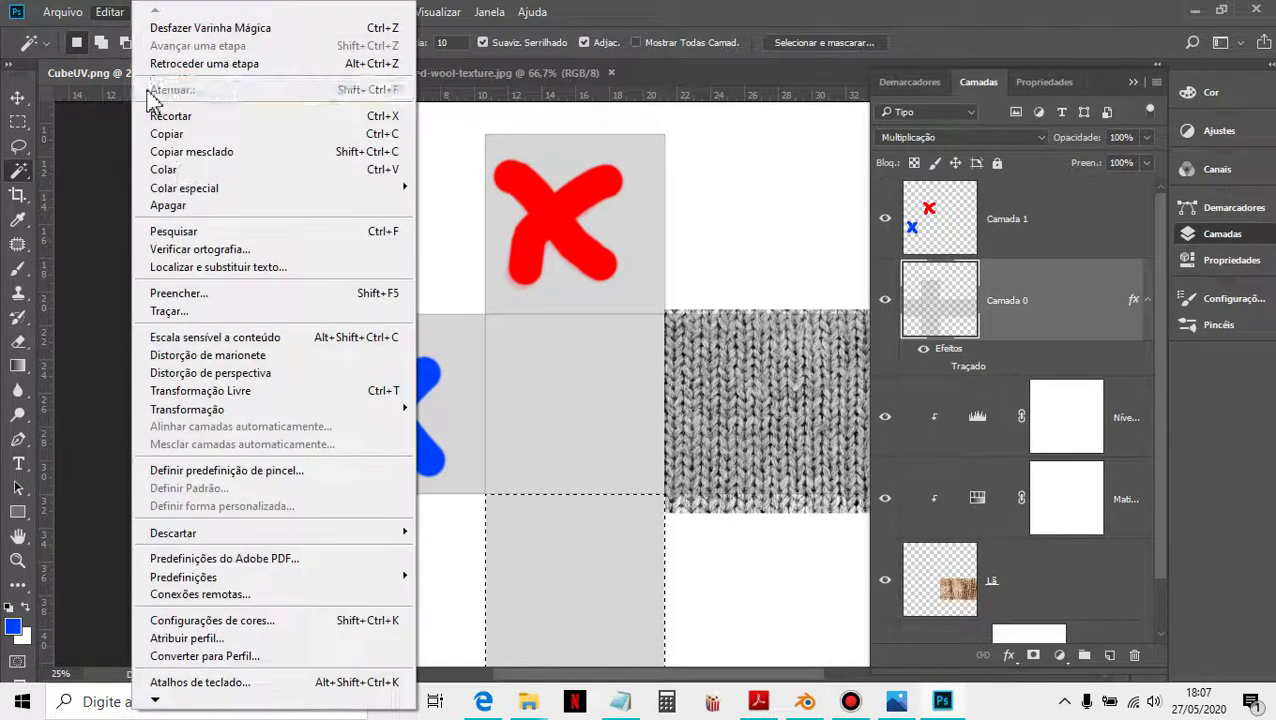
pyautogui.click(200, 293)
pyautogui.click(633, 200)
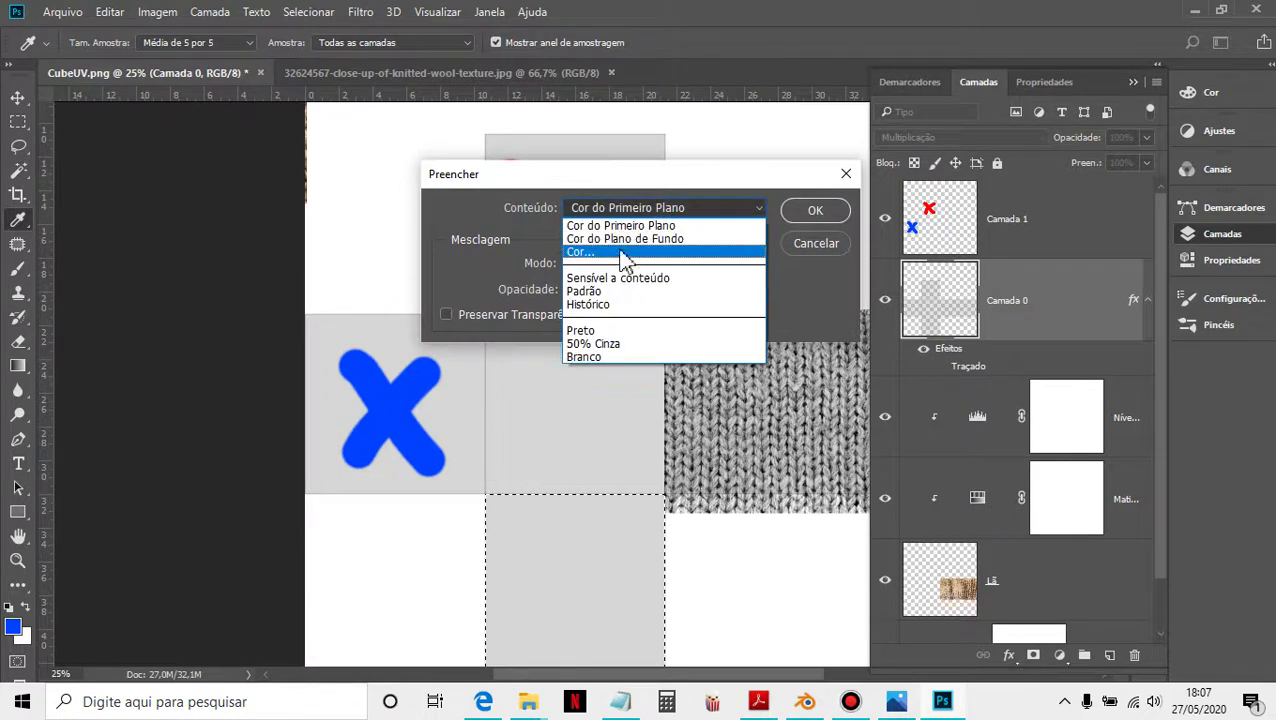
pyautogui.click(622, 260)
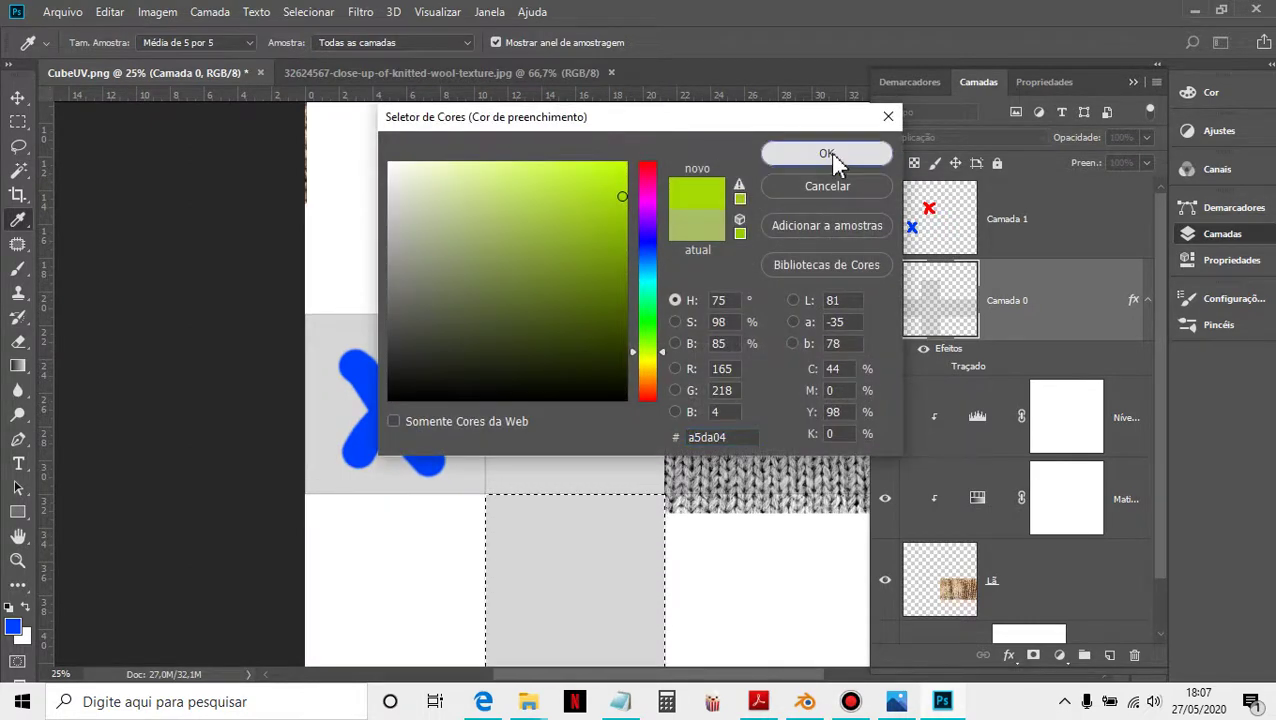
pyautogui.click(832, 158)
pyautogui.click(816, 213)
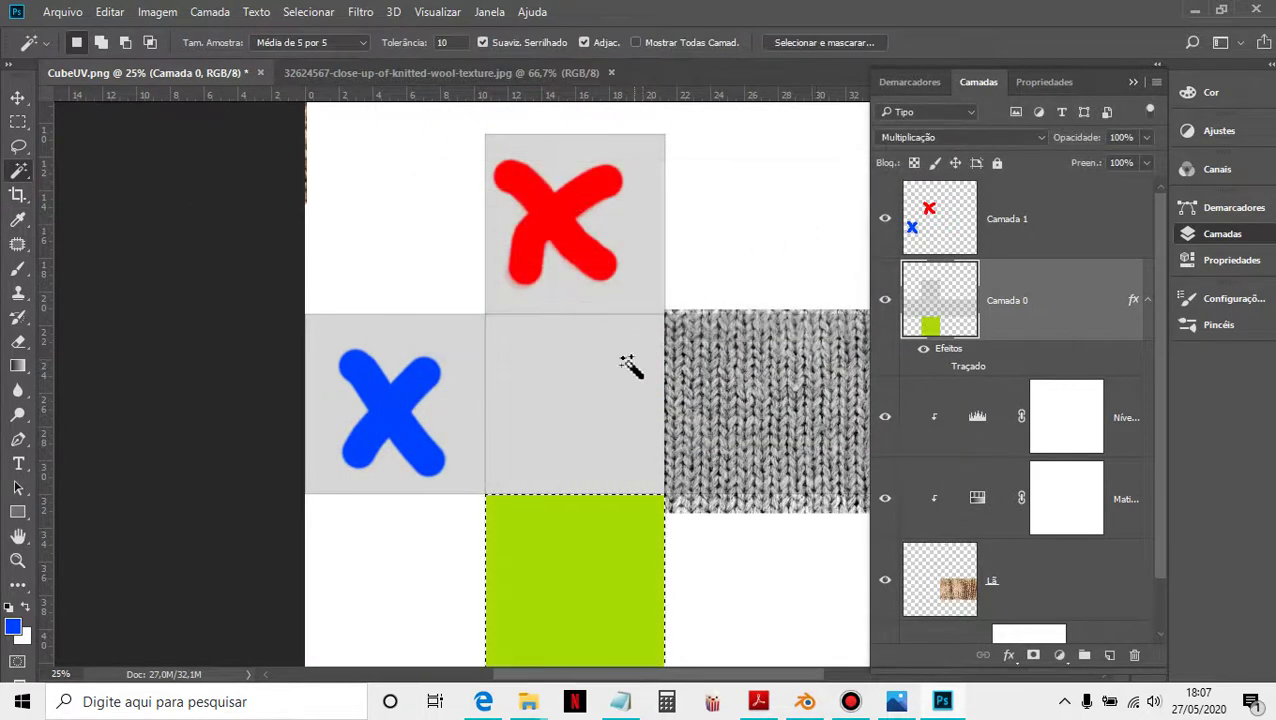
# Step: Select the central UV square on Camada 0, fill it with the dark purple Padrão pattern, and deselect
pyautogui.click(620, 398)
pyautogui.click(56, 14)
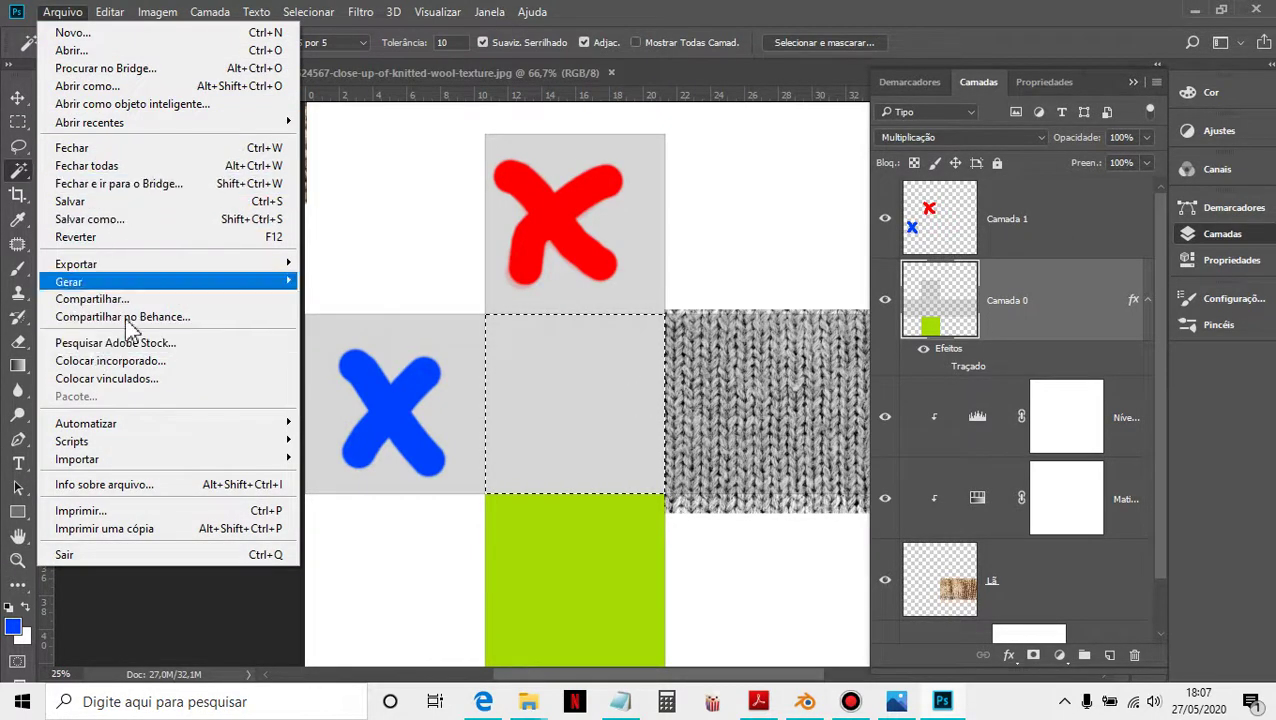
pyautogui.moveTo(110, 12)
pyautogui.click(182, 293)
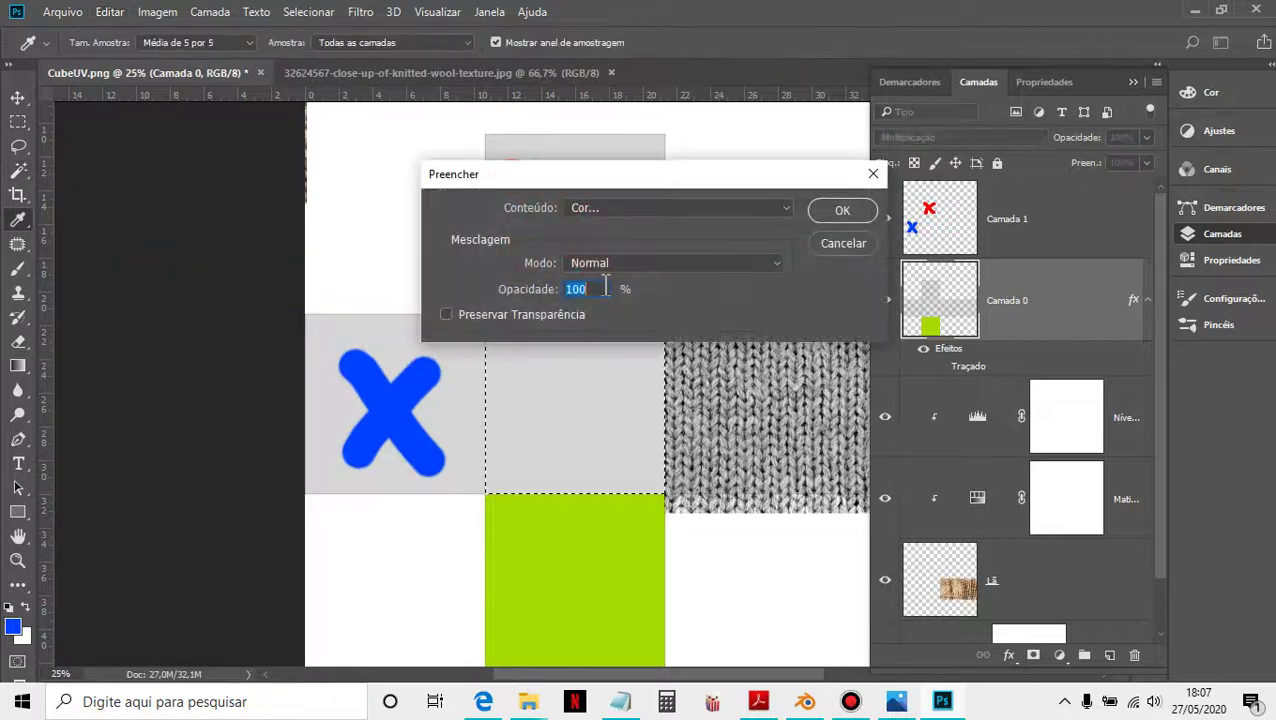
pyautogui.click(785, 210)
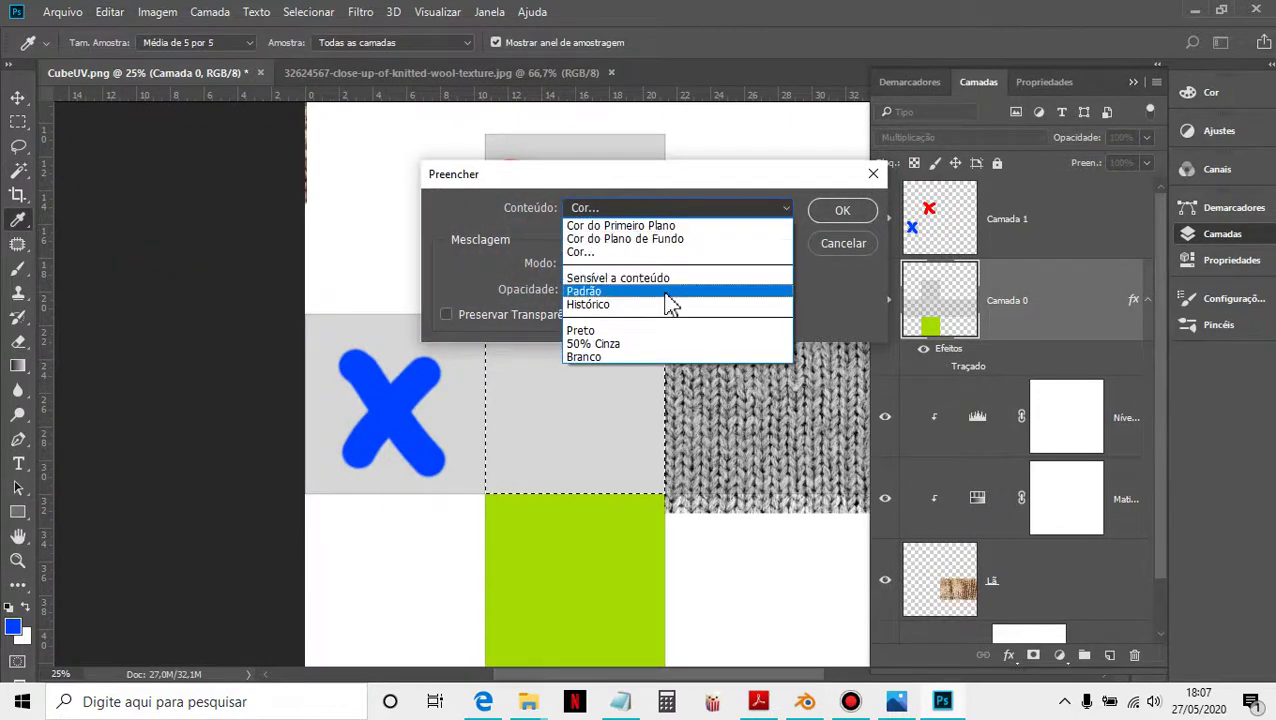
pyautogui.click(665, 292)
pyautogui.click(598, 259)
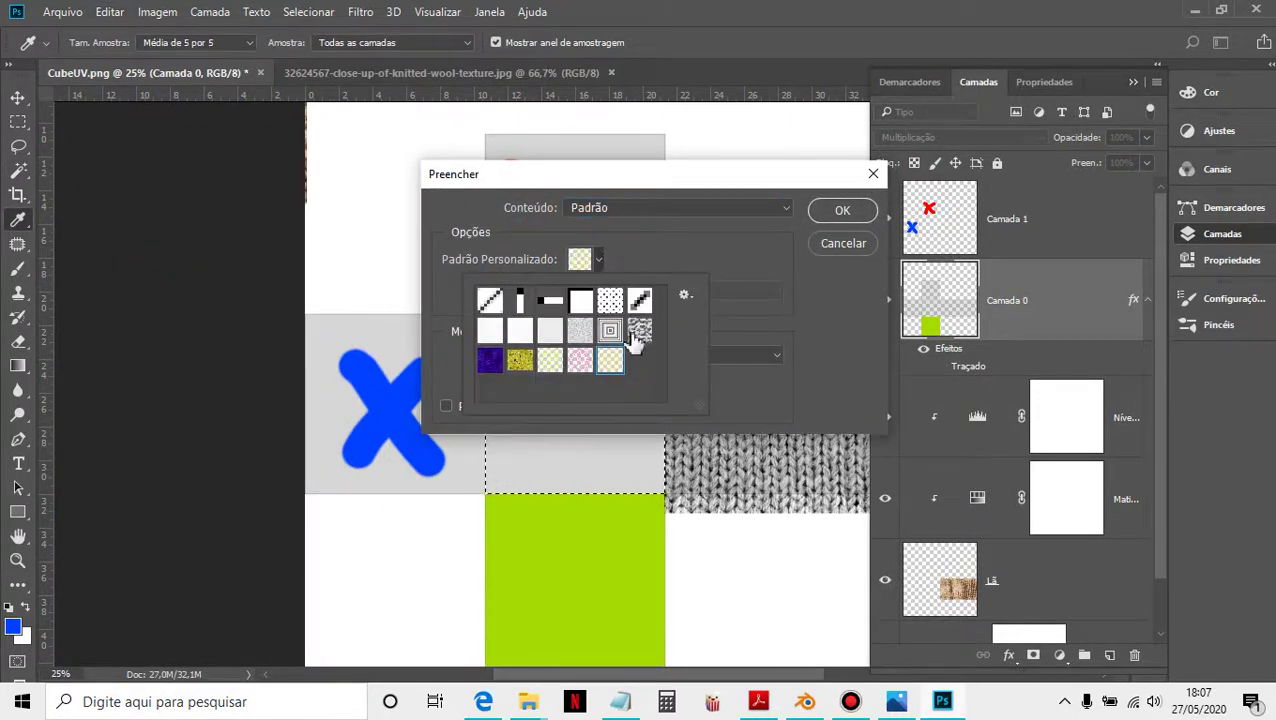
pyautogui.click(490, 362)
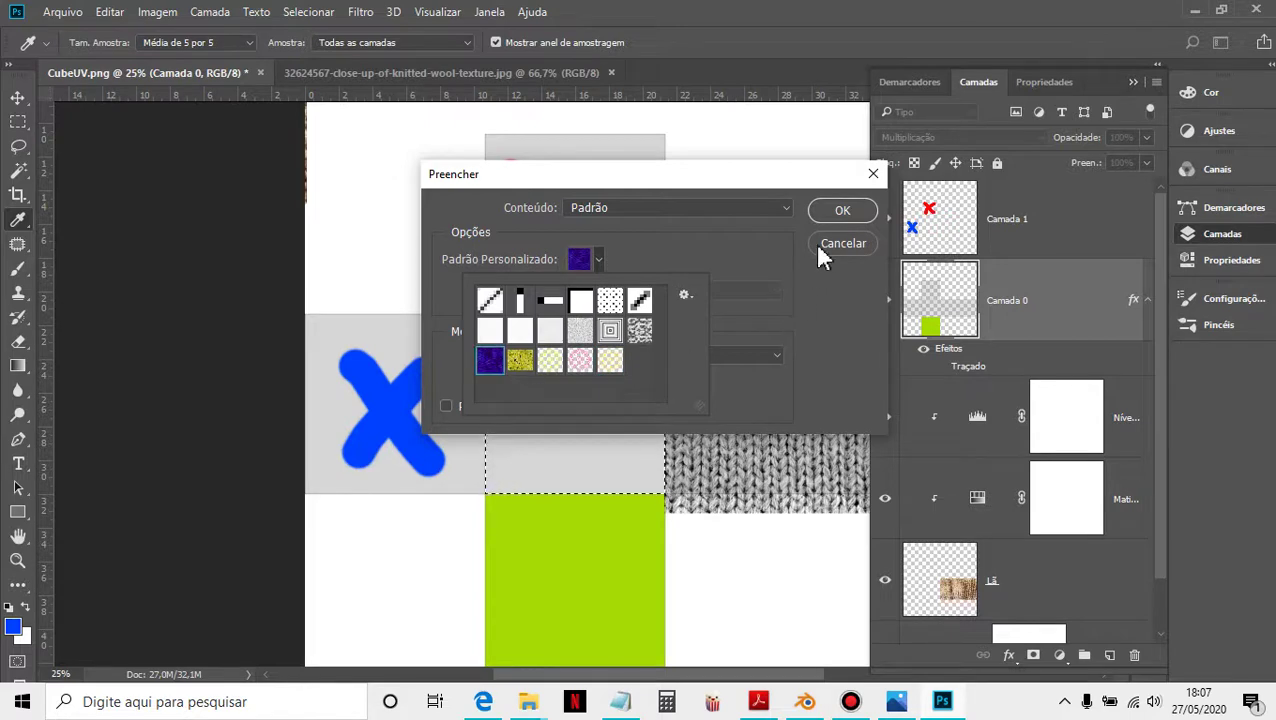
pyautogui.click(840, 212)
pyautogui.hotkey('ctrl', 'd')
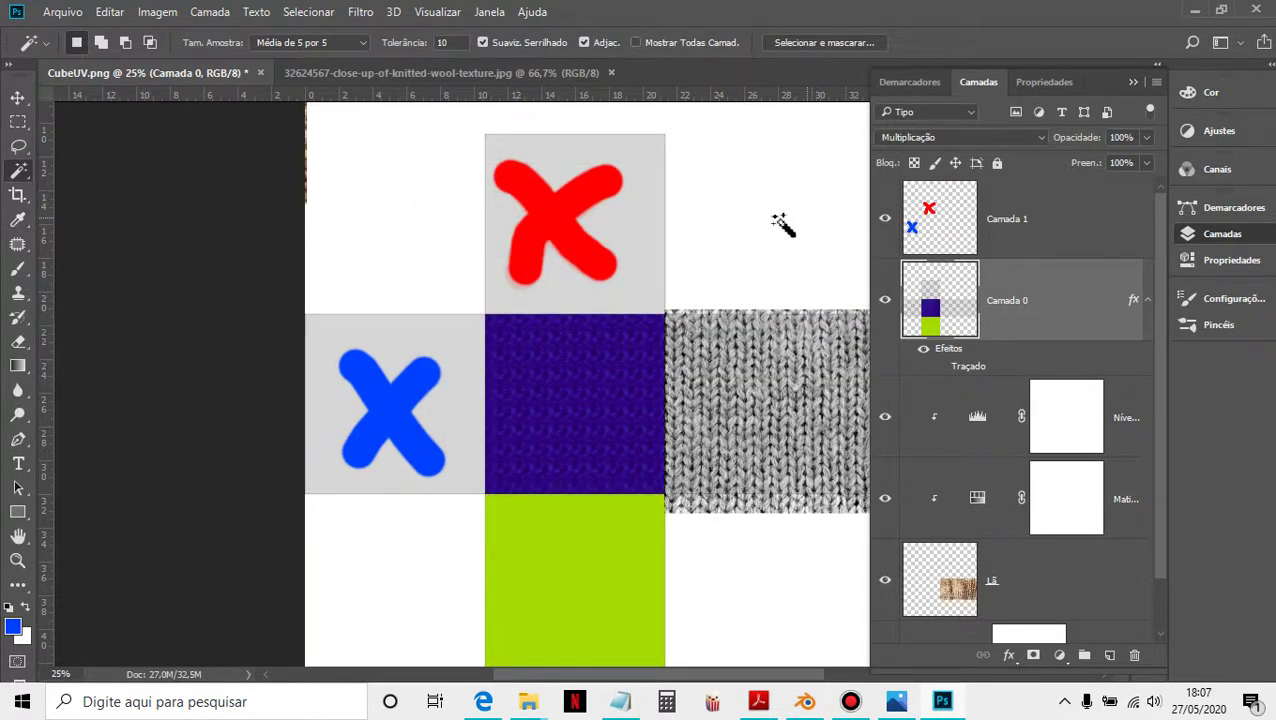
# Step: Undo the central square's pattern fill and the lower square's green fill on Camada 0, keeping the lower square selected
pyautogui.click(50, 12)
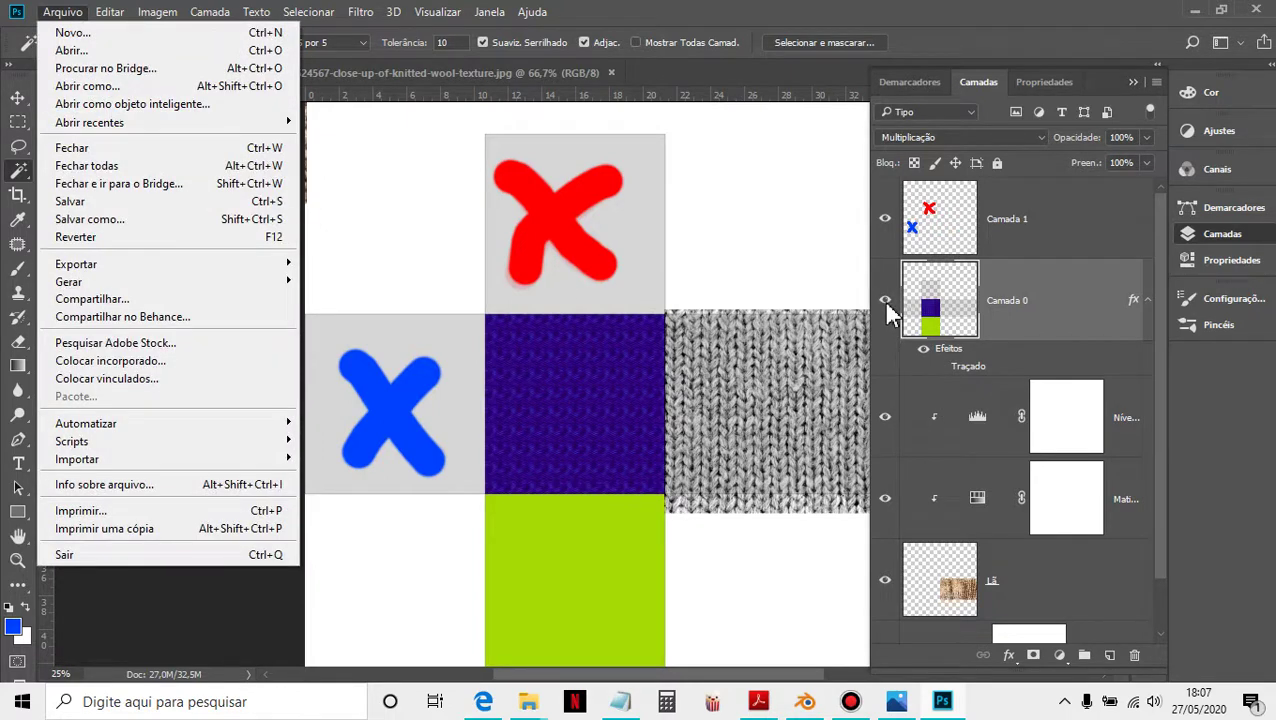
pyautogui.click(955, 310)
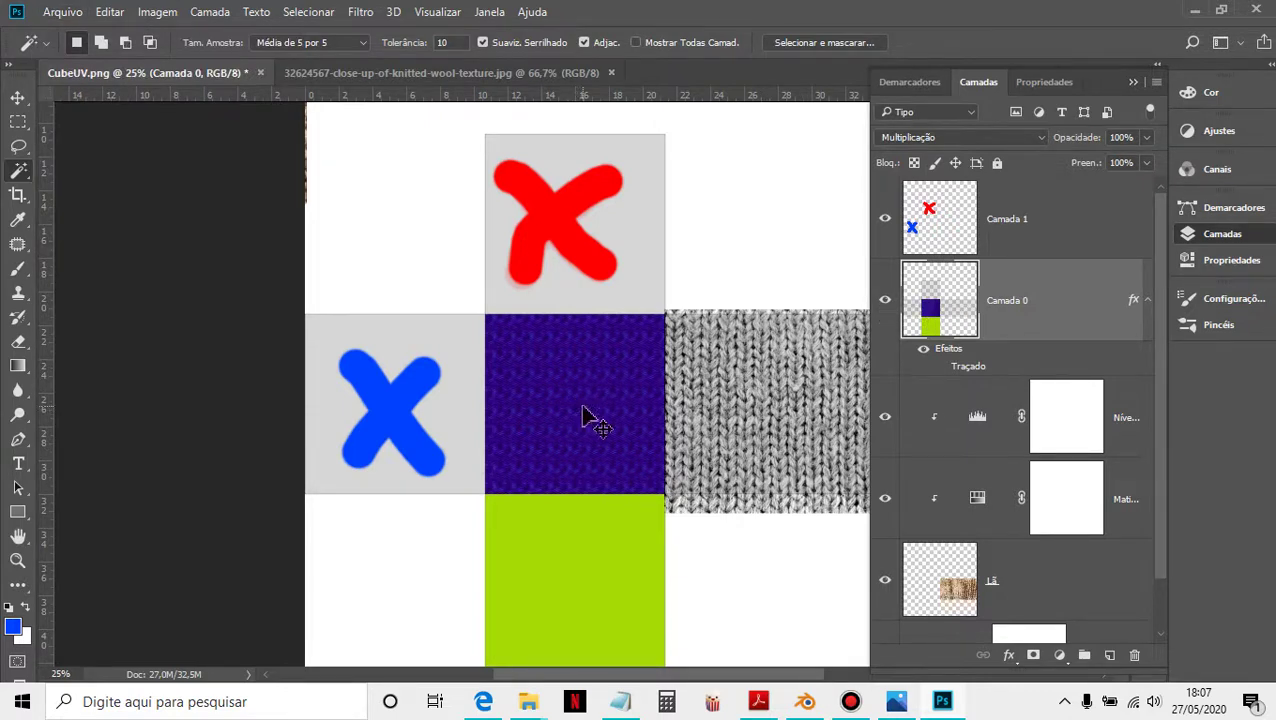
pyautogui.press('Delete')
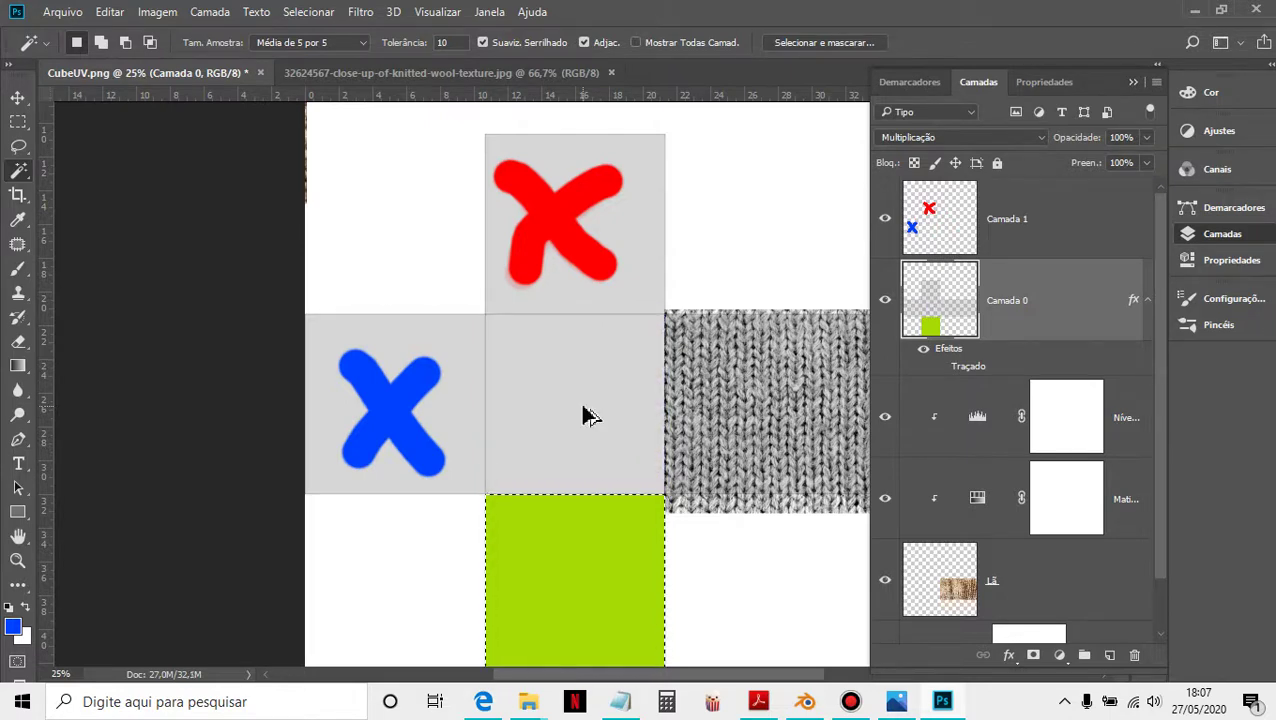
pyautogui.press('Delete')
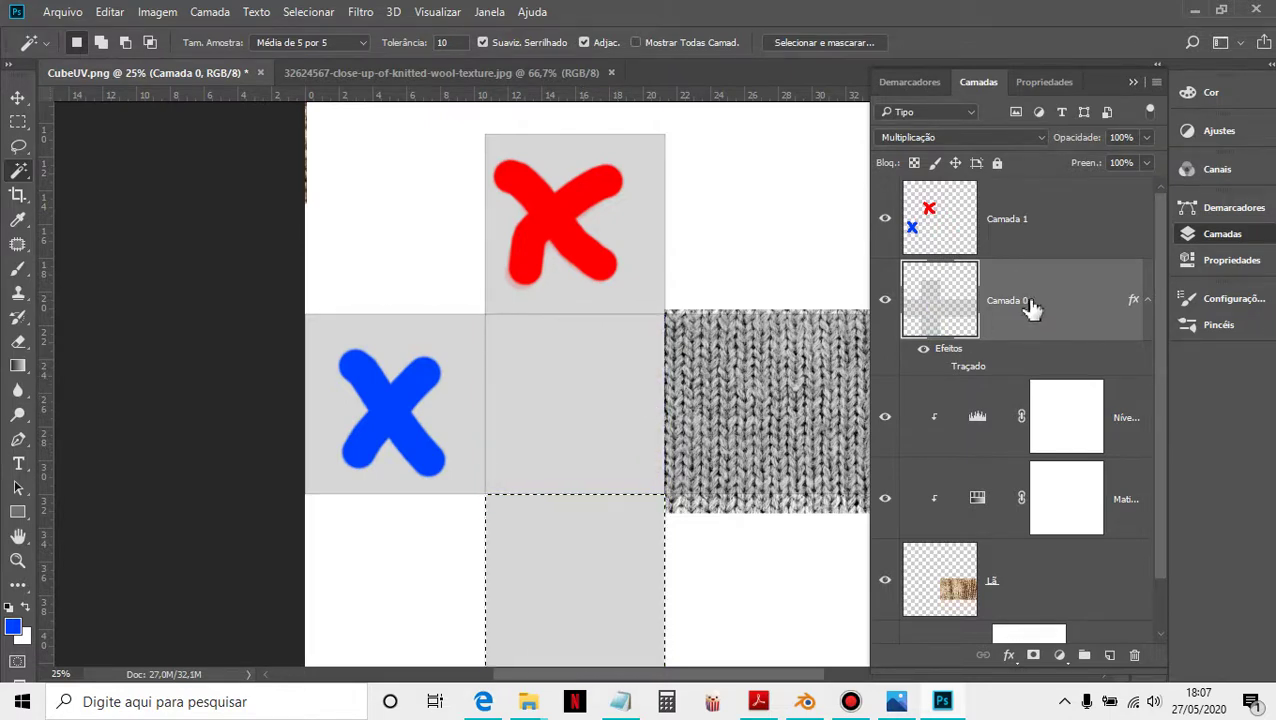
# Step: Fill the selected lower square with the dark purple pattern on Camada 1 instead of the UV layer
pyautogui.click(956, 246)
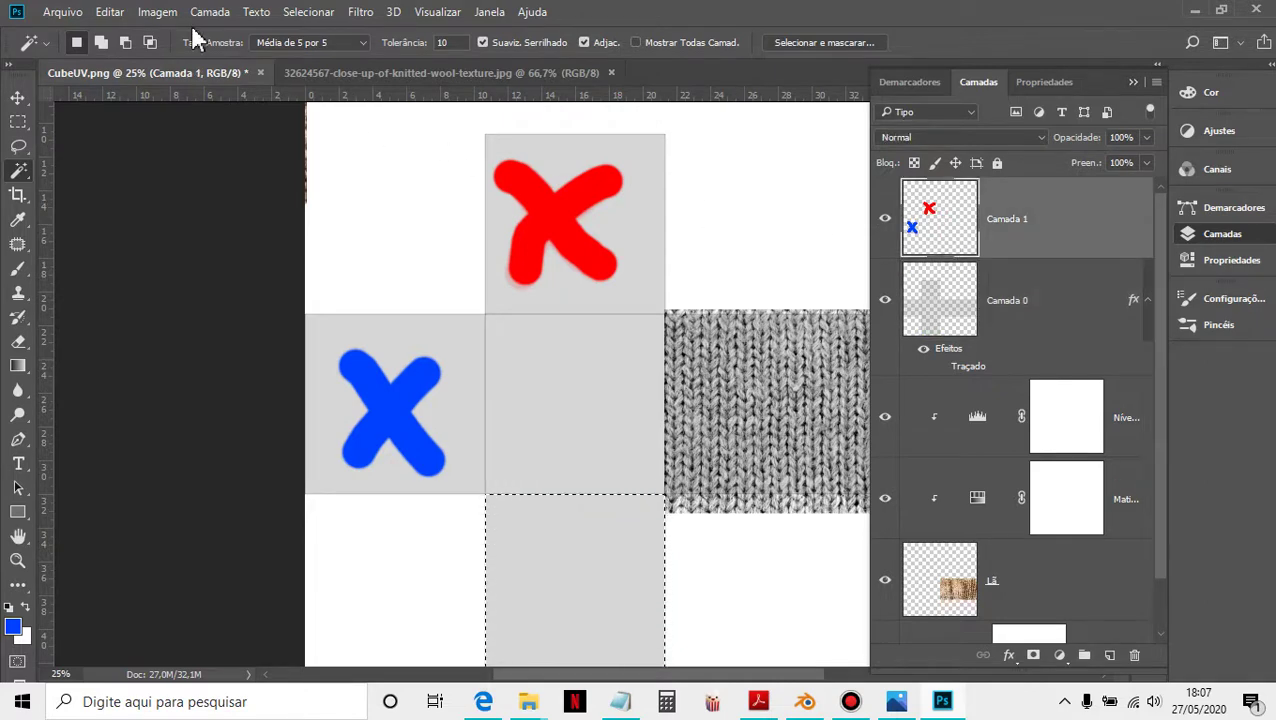
pyautogui.click(112, 12)
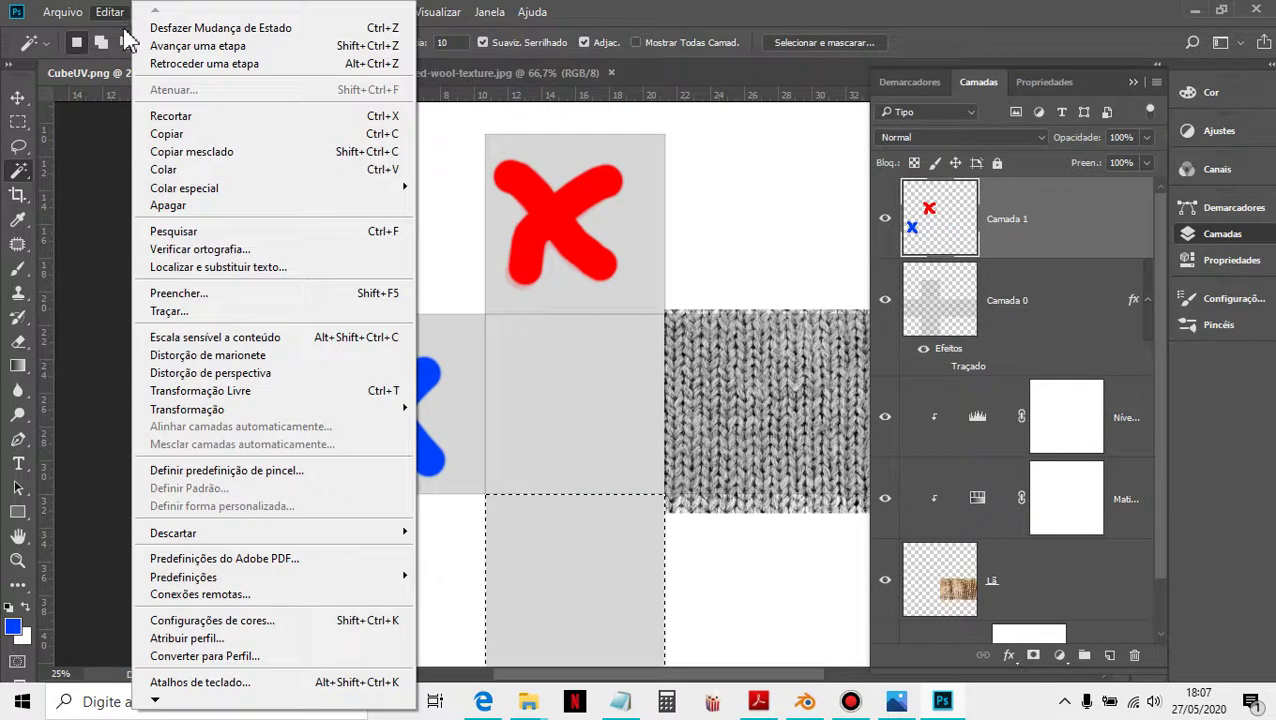
pyautogui.click(280, 293)
pyautogui.click(845, 211)
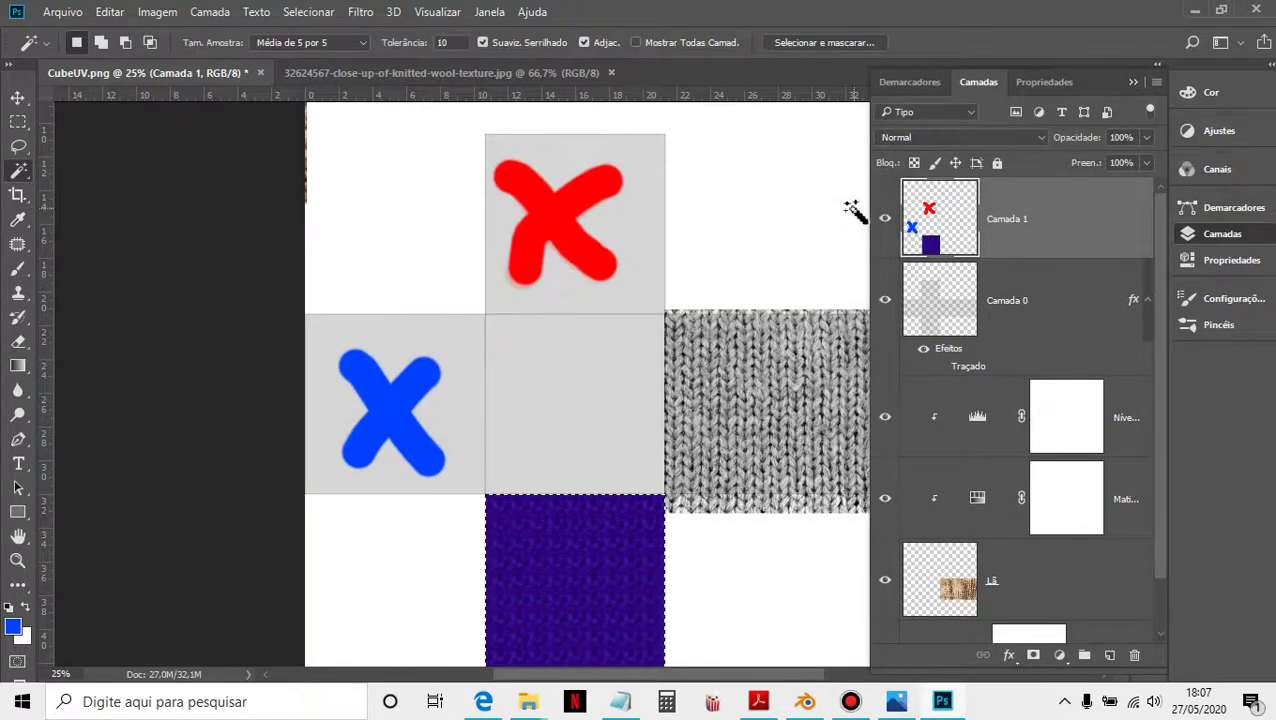
# Step: Select the central UV square using Camada 0 and make Camada 1 the active layer
pyautogui.click(937, 307)
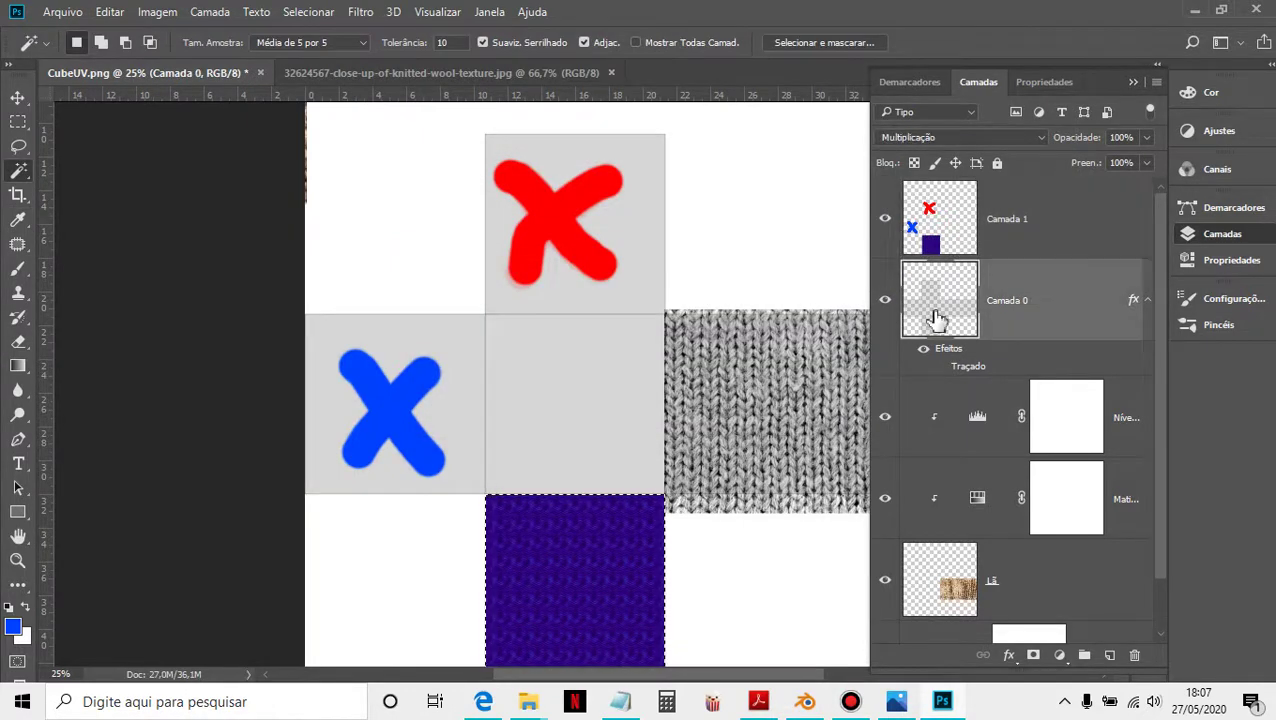
pyautogui.click(541, 401)
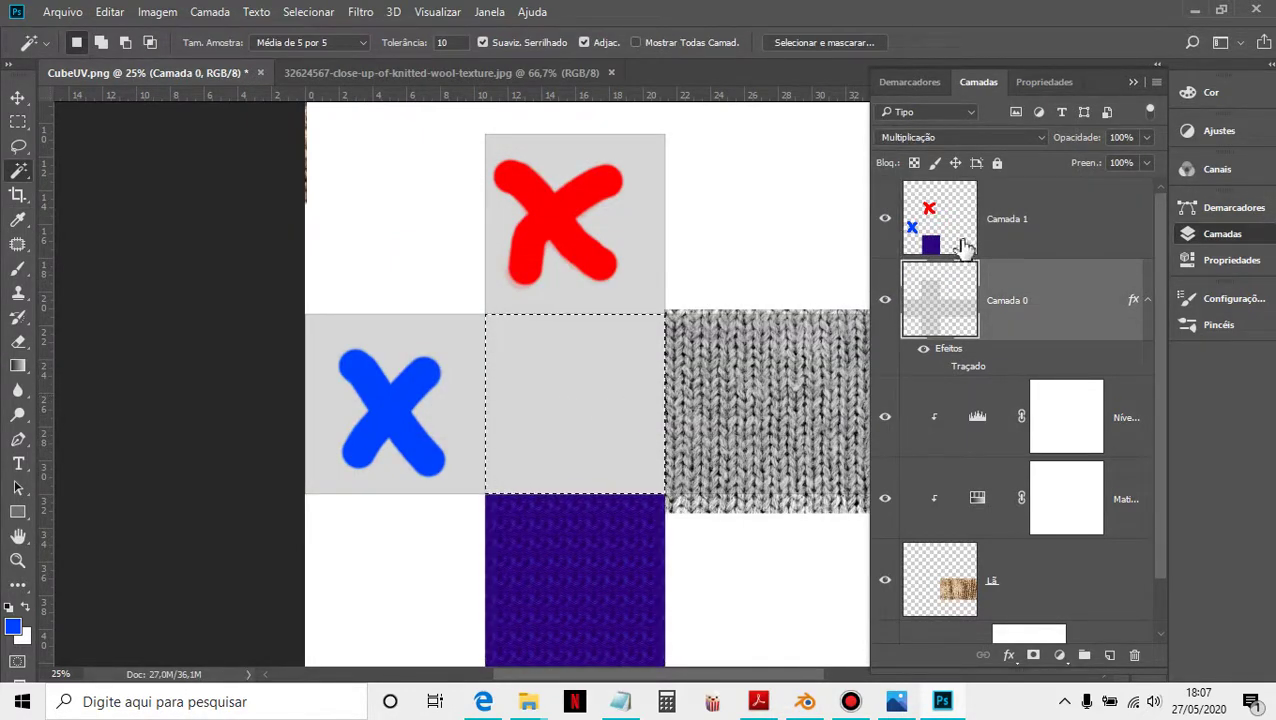
pyautogui.click(960, 248)
pyautogui.click(106, 12)
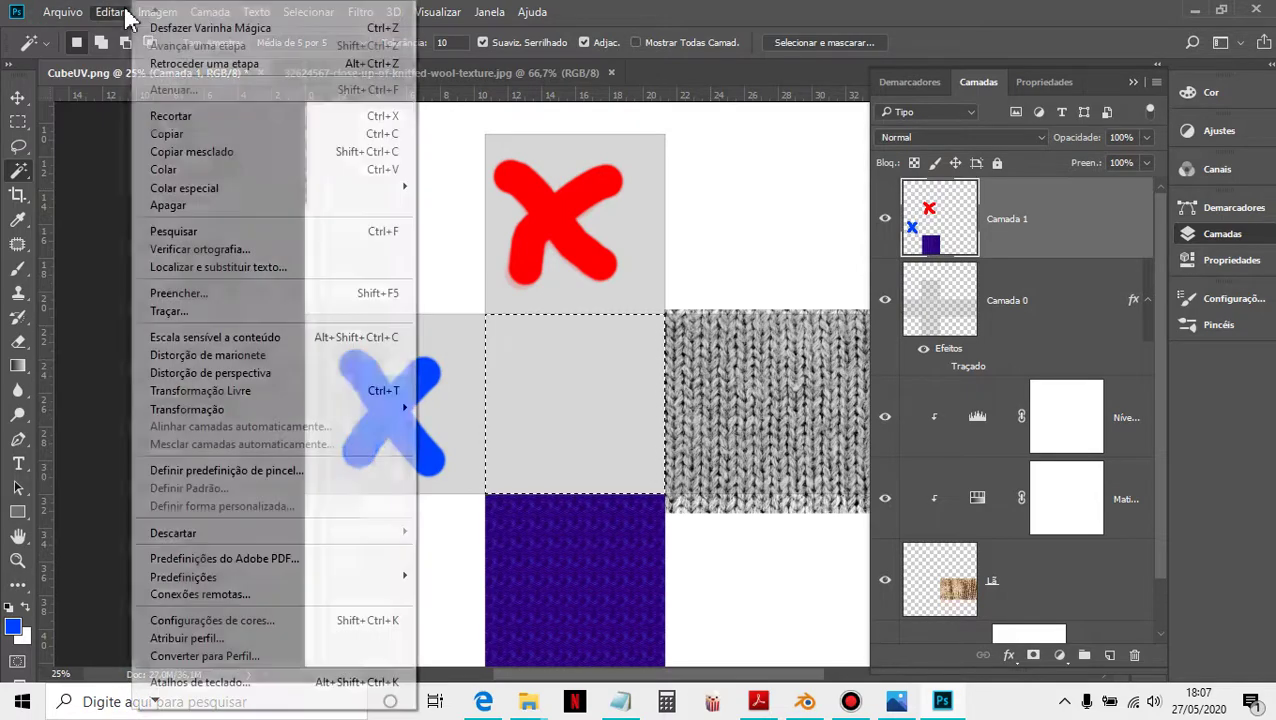
pyautogui.click(183, 312)
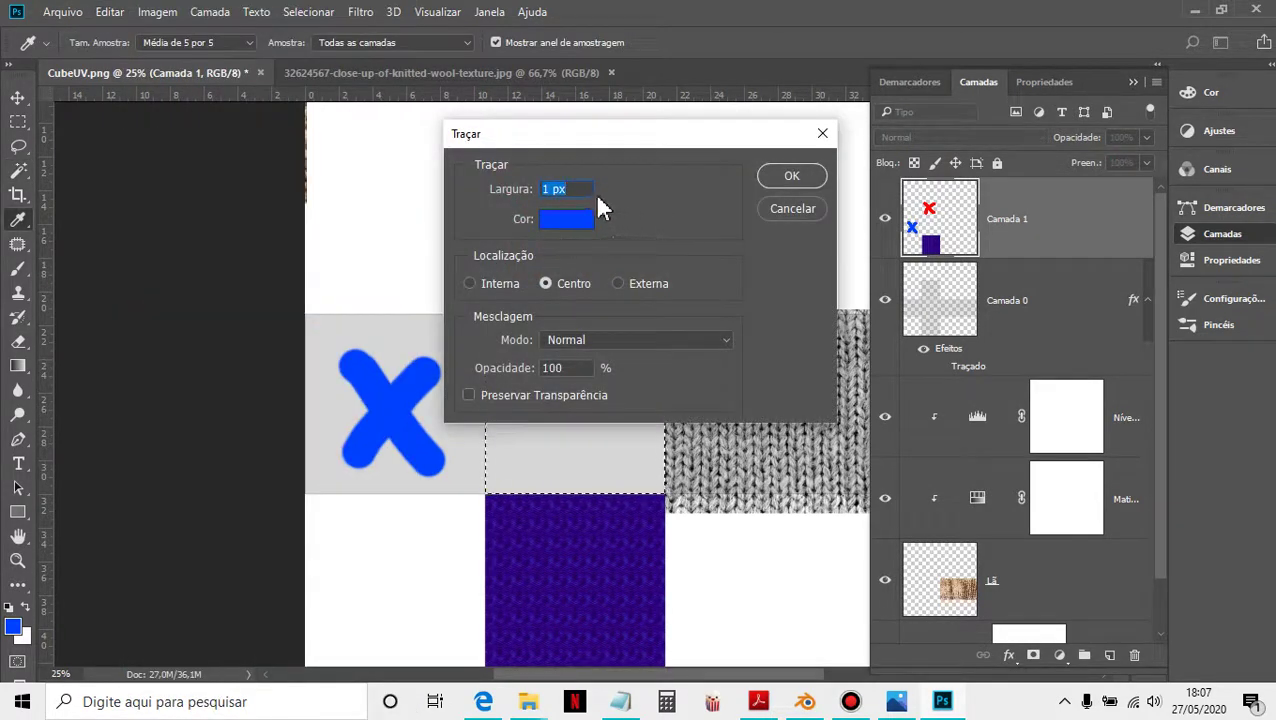
pyautogui.click(791, 210)
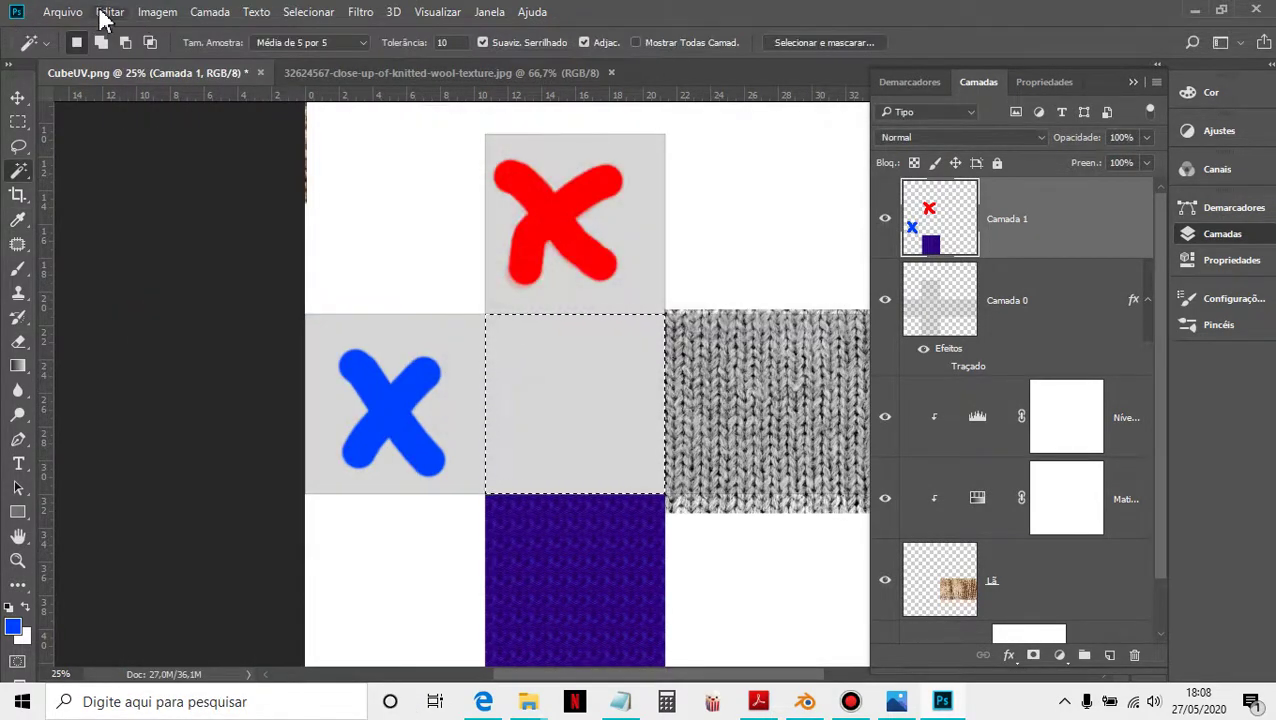
# Step: Fill the selected central square on Camada 1 with a solid lime green color and deselect it
pyautogui.click(108, 12)
pyautogui.click(178, 293)
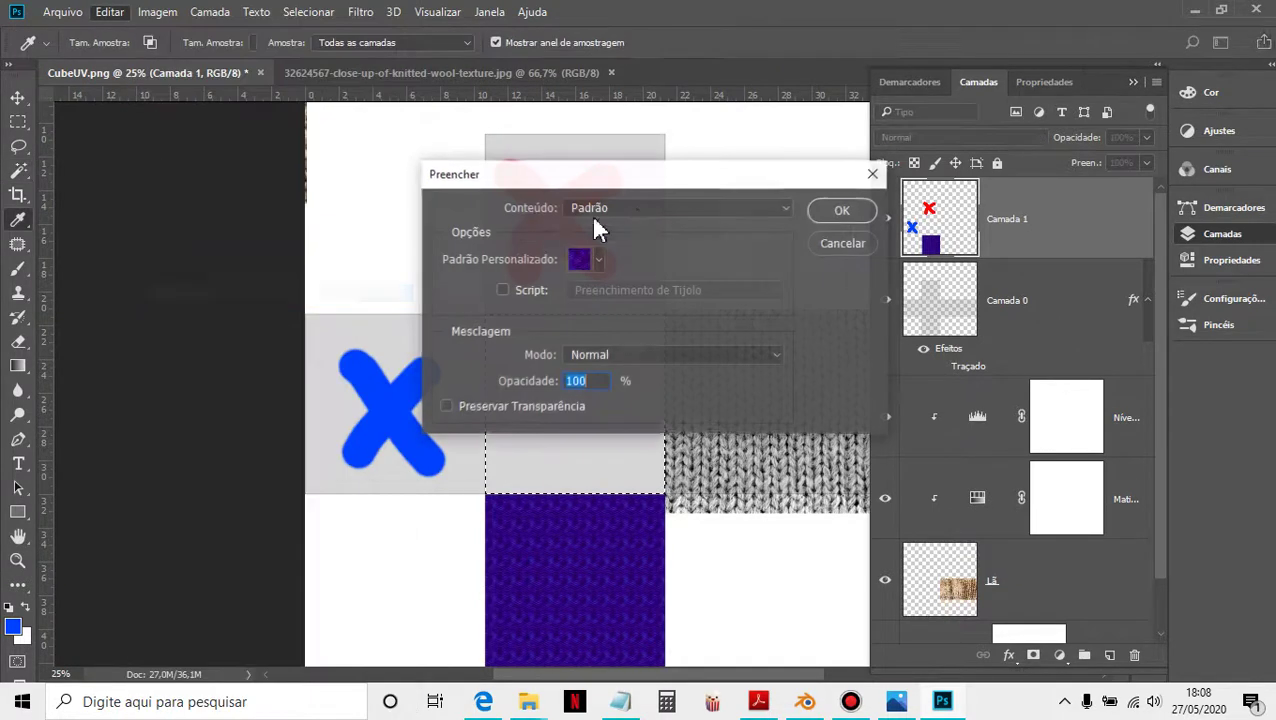
pyautogui.click(656, 212)
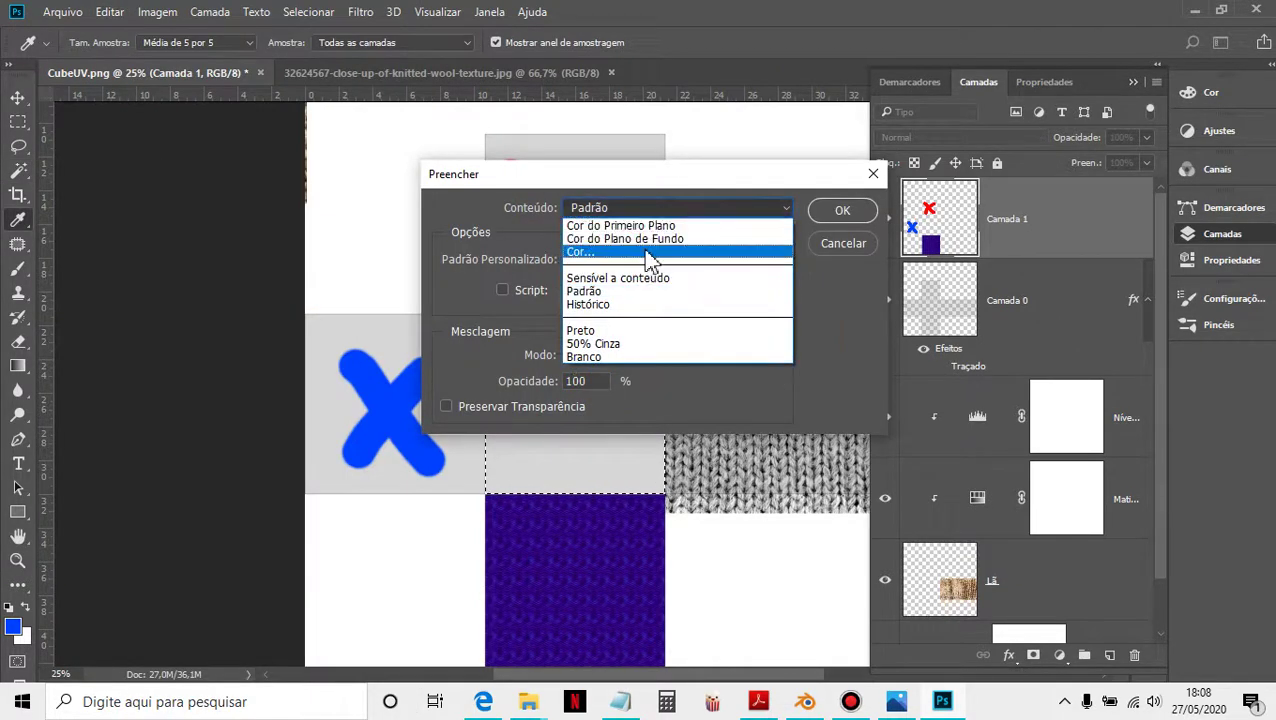
pyautogui.click(650, 254)
pyautogui.click(836, 160)
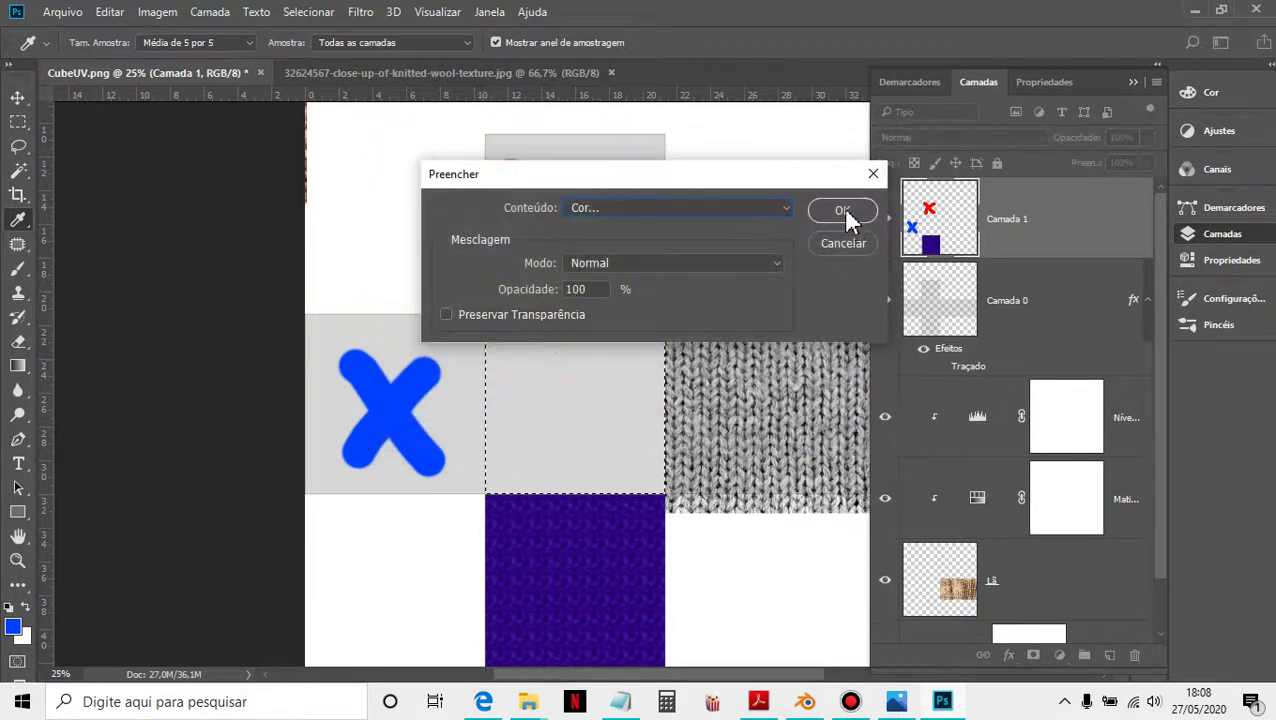
pyautogui.click(843, 210)
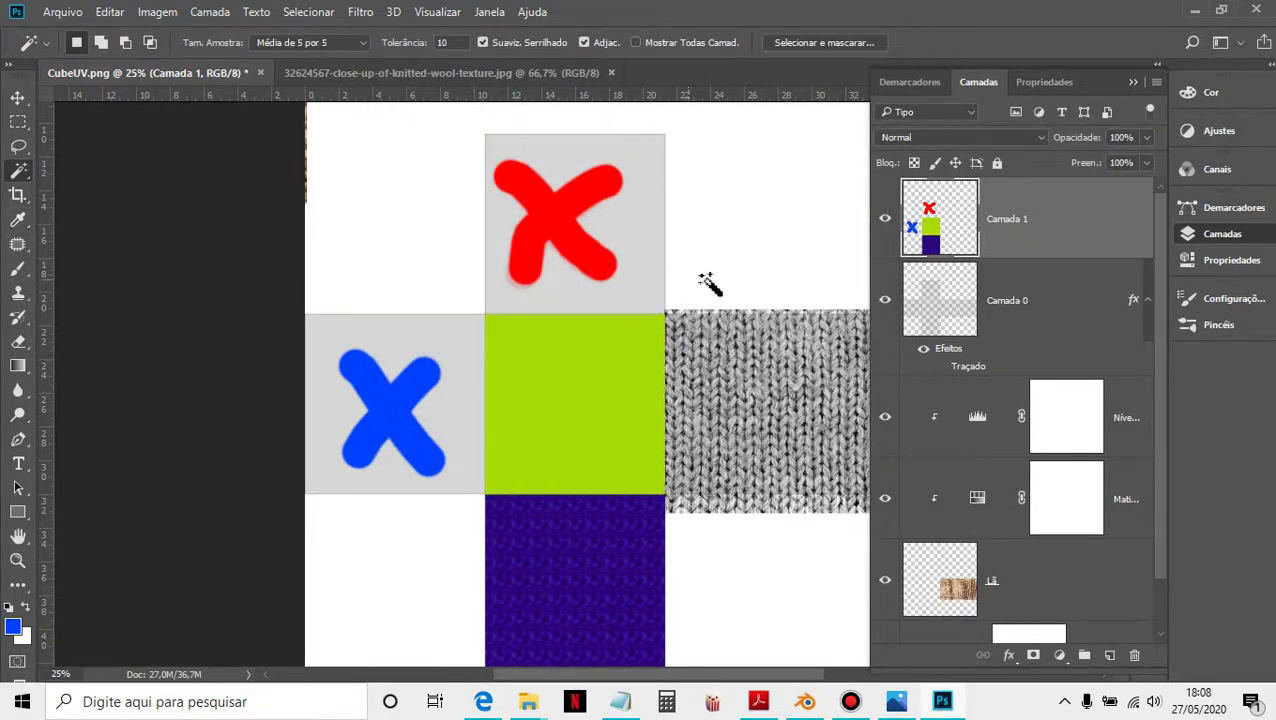
# Step: Hide the Camada 0 UV layer and set up a full-size PNG export with transparency turned off
pyautogui.click(886, 308)
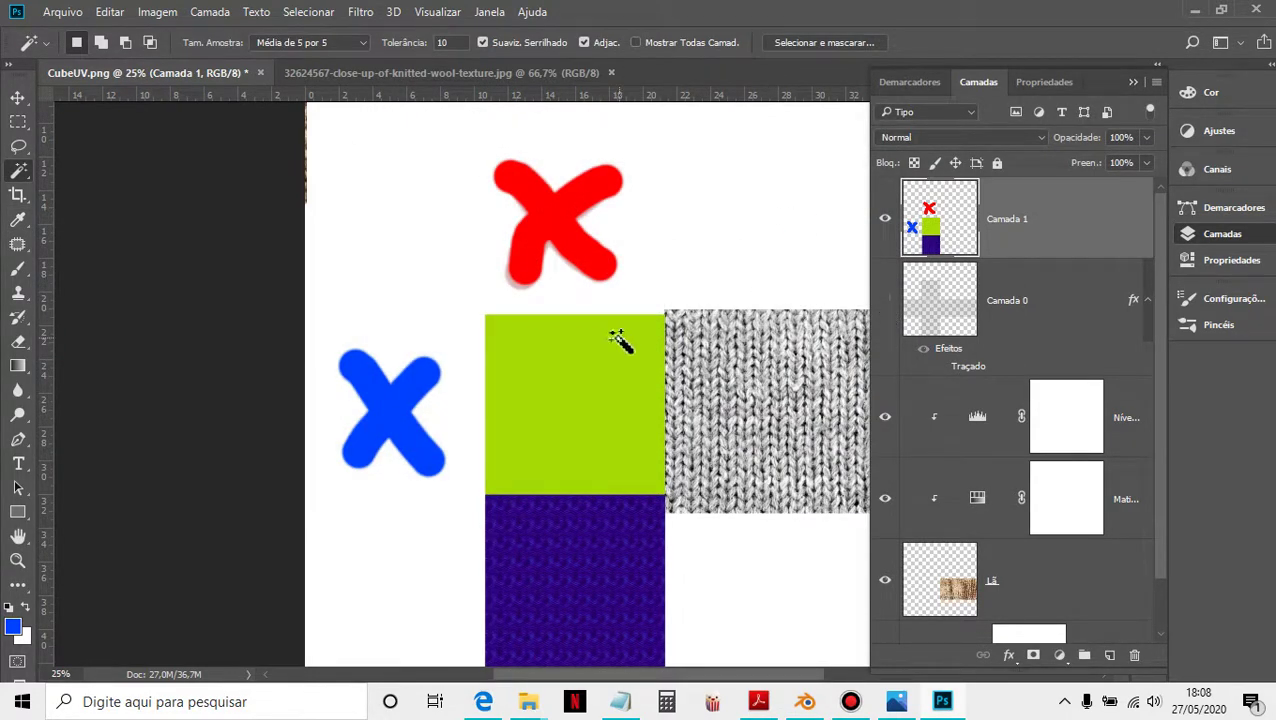
pyautogui.keyDown('alt'); pyautogui.scroll(-1, 760, 360); pyautogui.keyUp('alt')
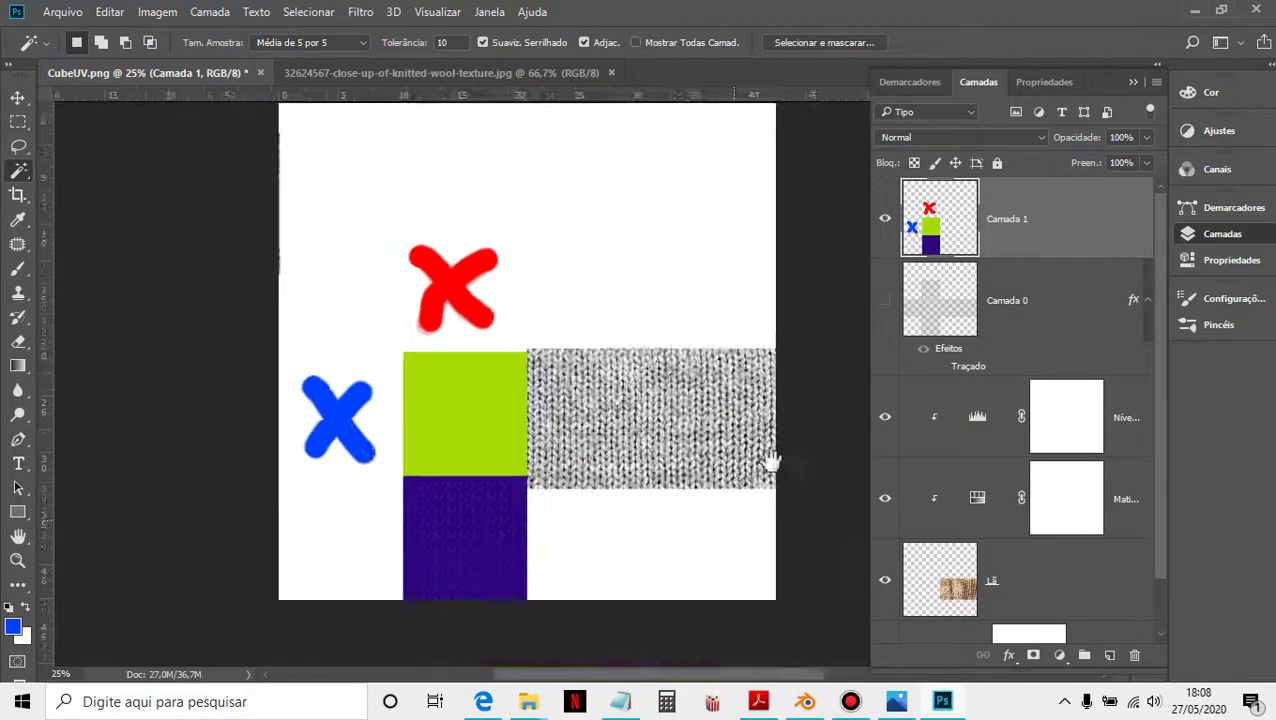
pyautogui.click(62, 12)
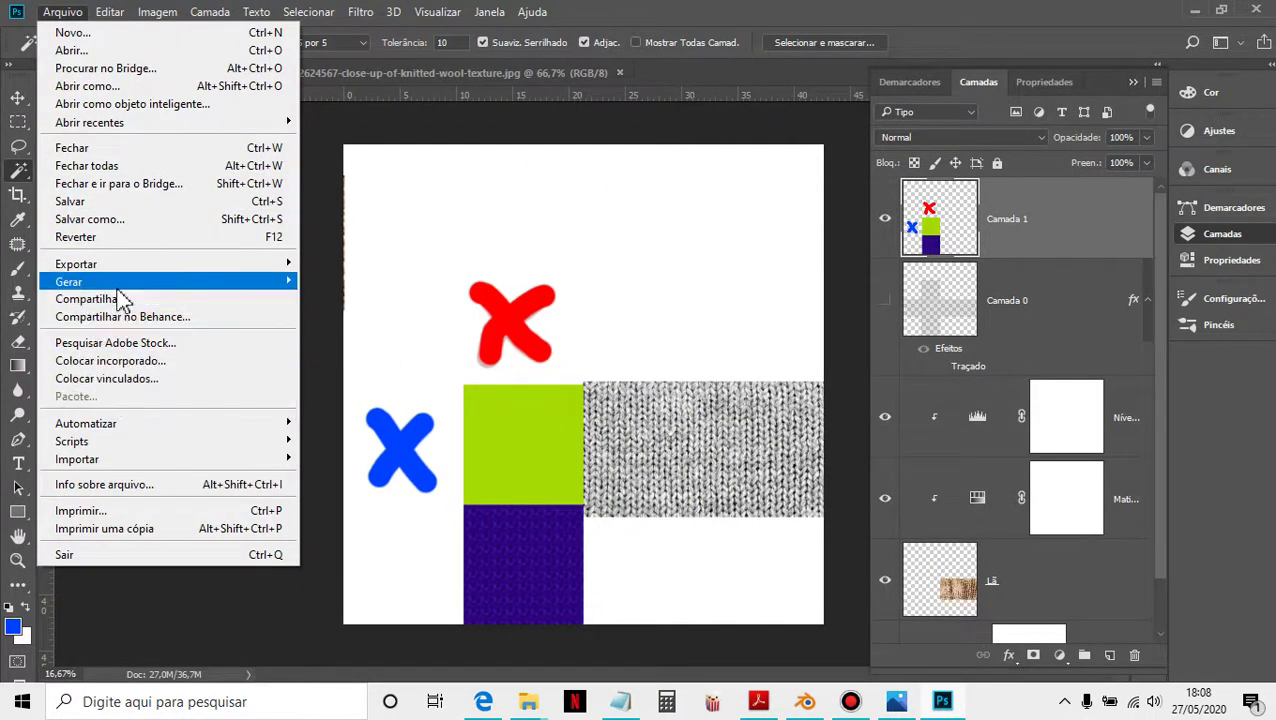
pyautogui.moveTo(127, 265)
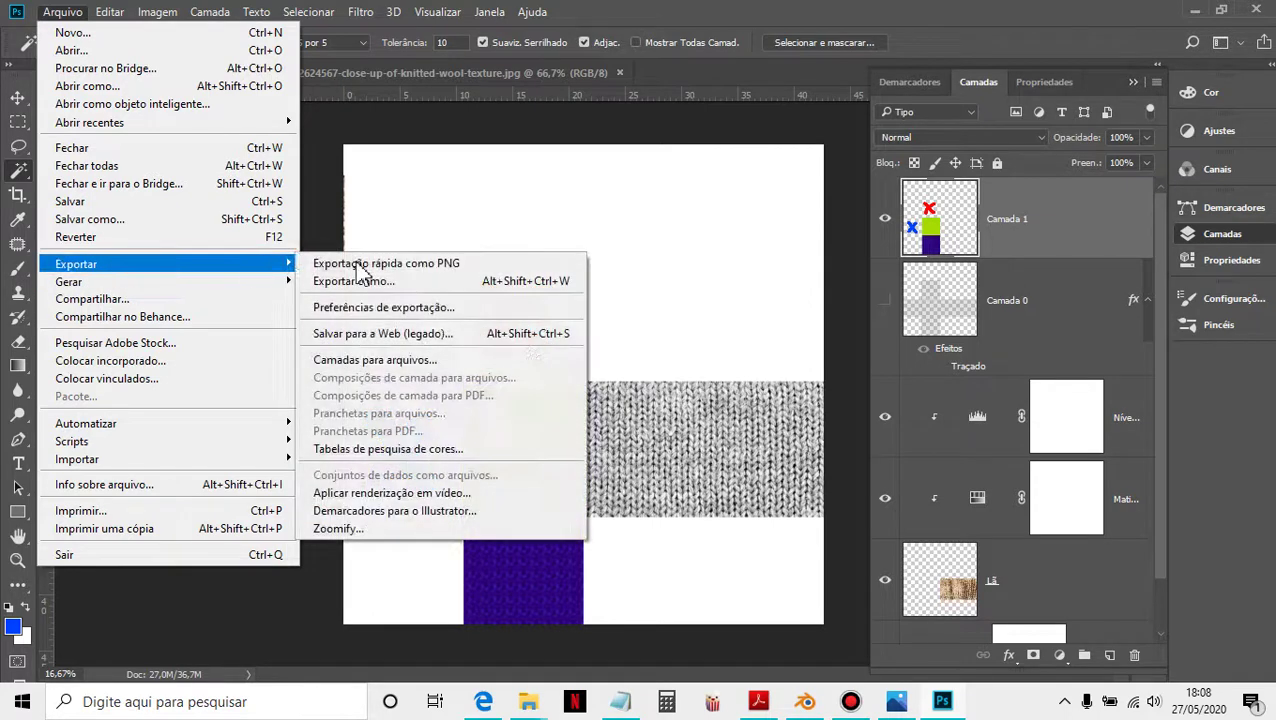
pyautogui.click(431, 279)
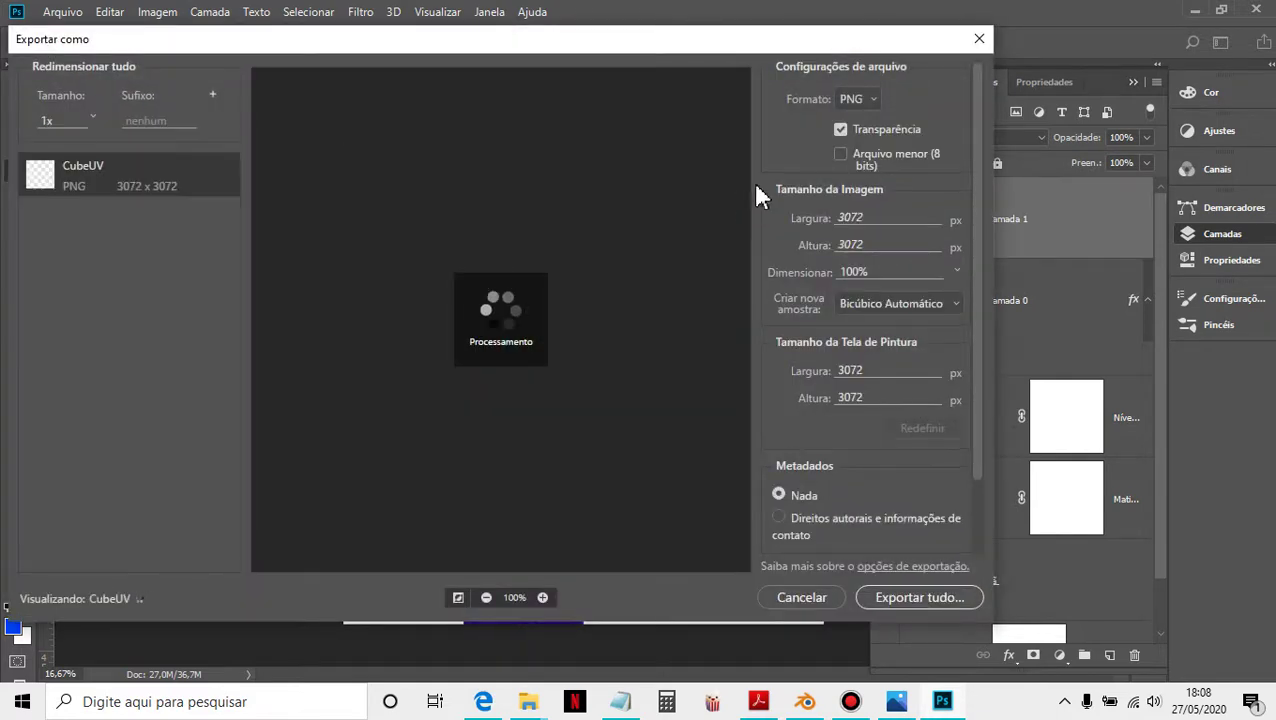
pyautogui.click(862, 125)
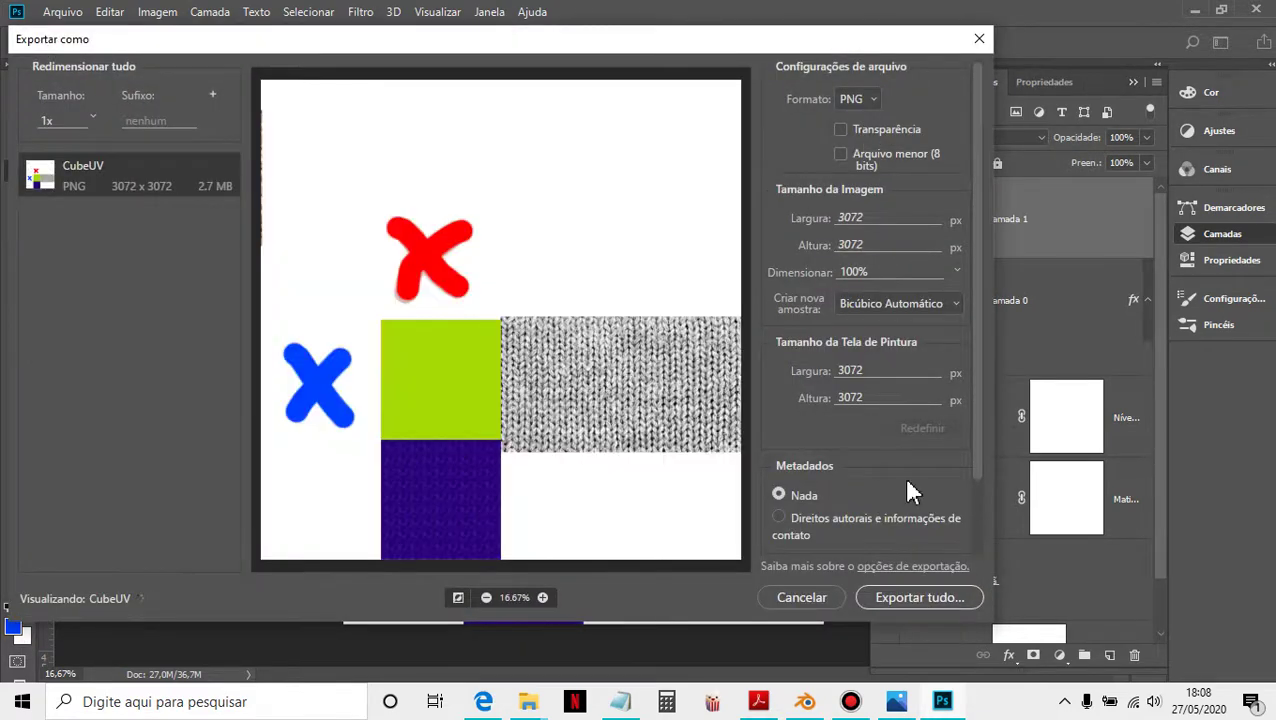
# Step: Export the texture to the Shaders folder under the file name CubeCOLOR.png
pyautogui.click(904, 600)
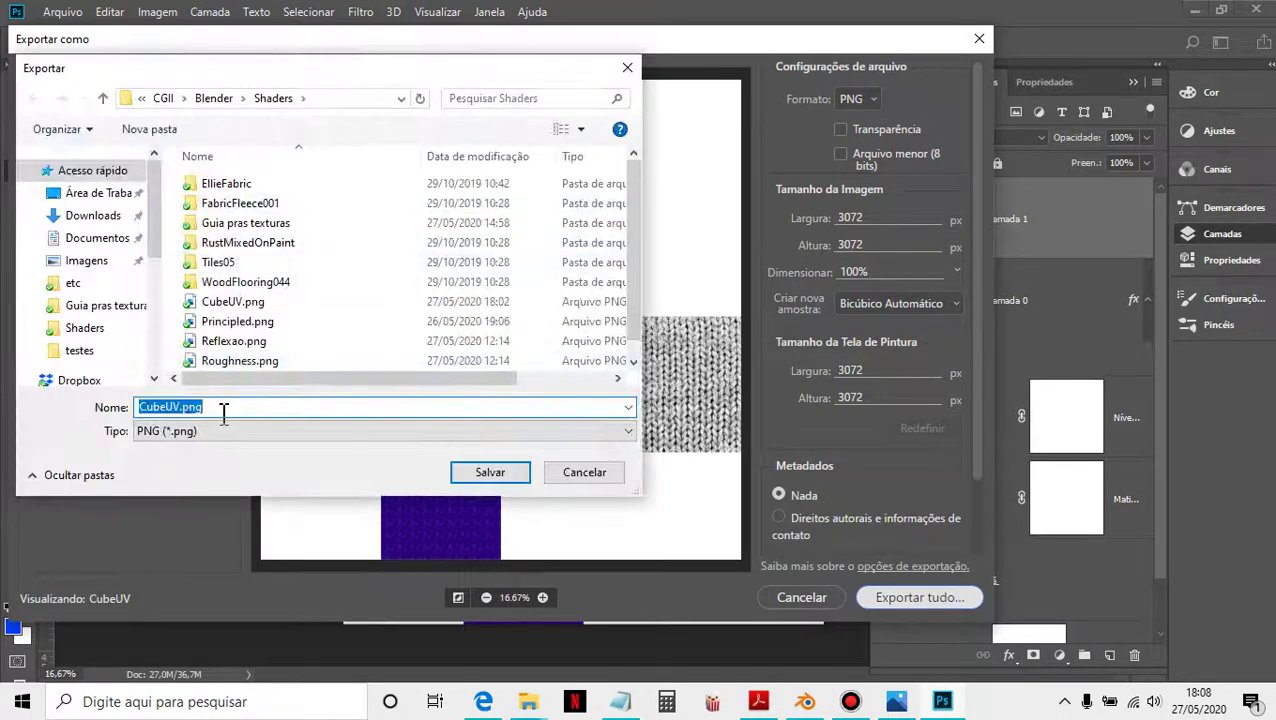
pyautogui.click(178, 404)
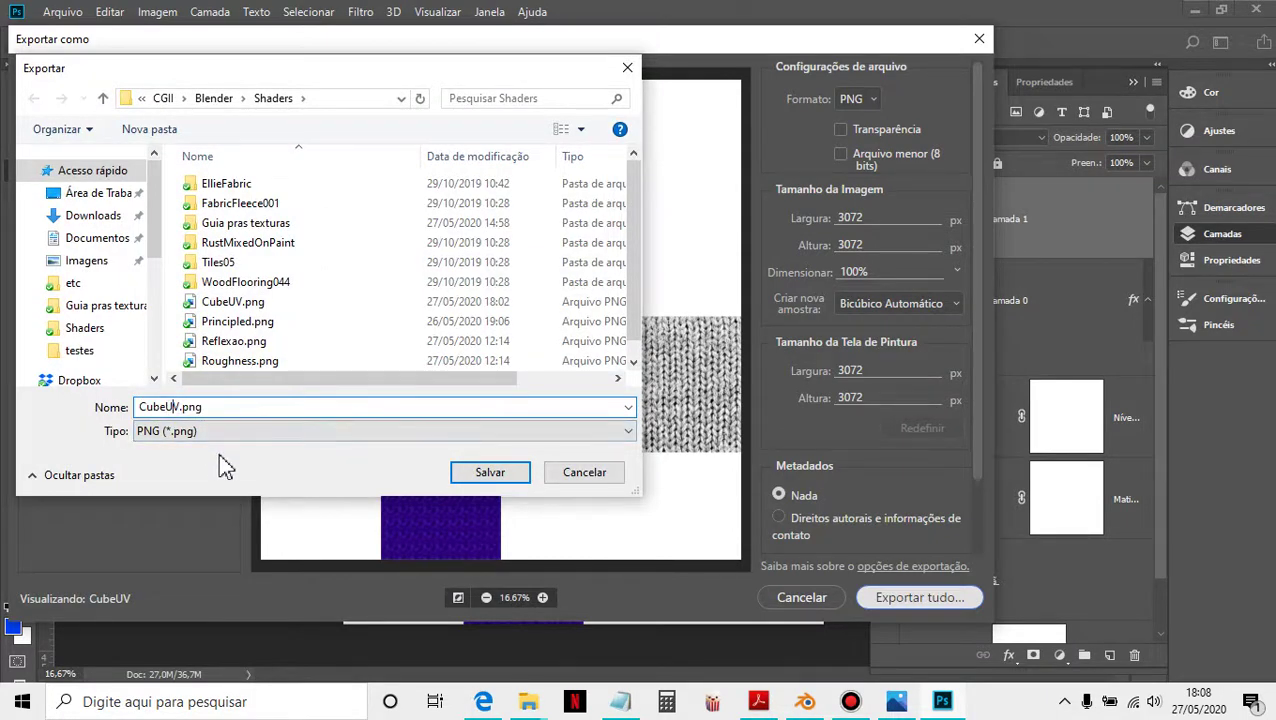
pyautogui.press('Delete')
pyautogui.press('BackSpace')
pyautogui.write('Dif')
pyautogui.press('Return')
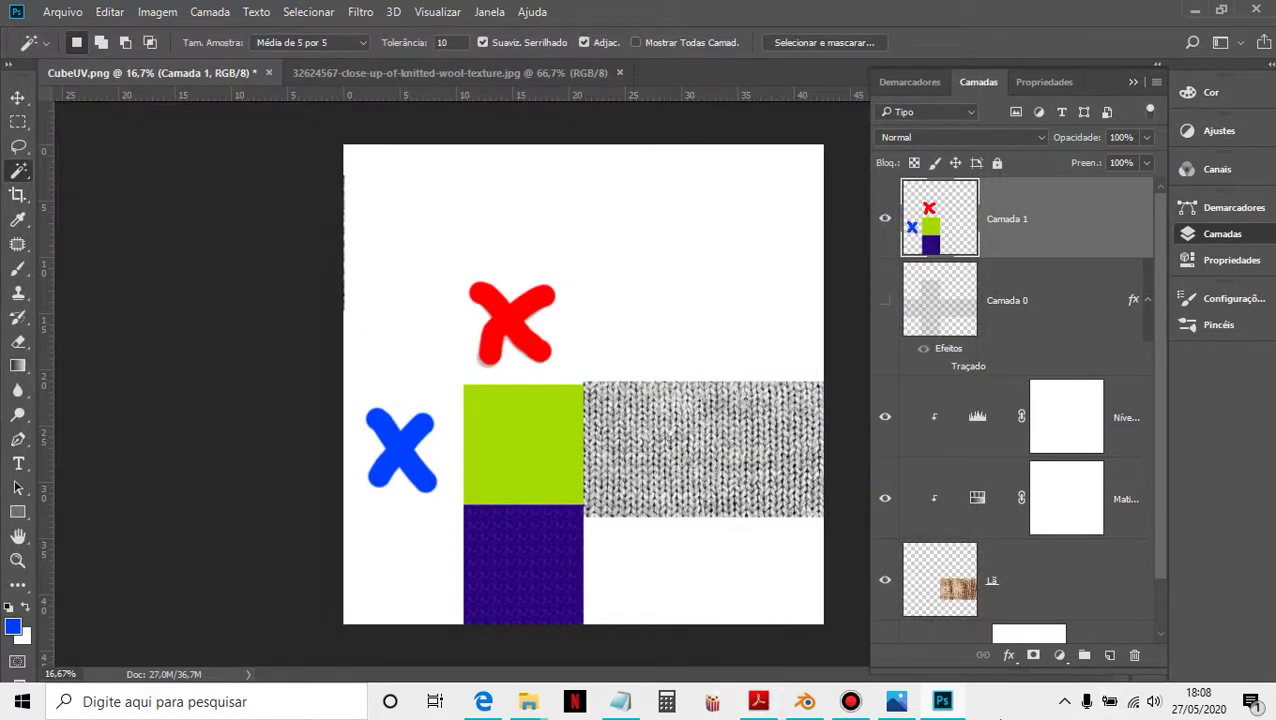
# Step: Switch to Blender and bring the WoodFlooring044 image texture node fully into view in the Madeira material
pyautogui.click(806, 702)
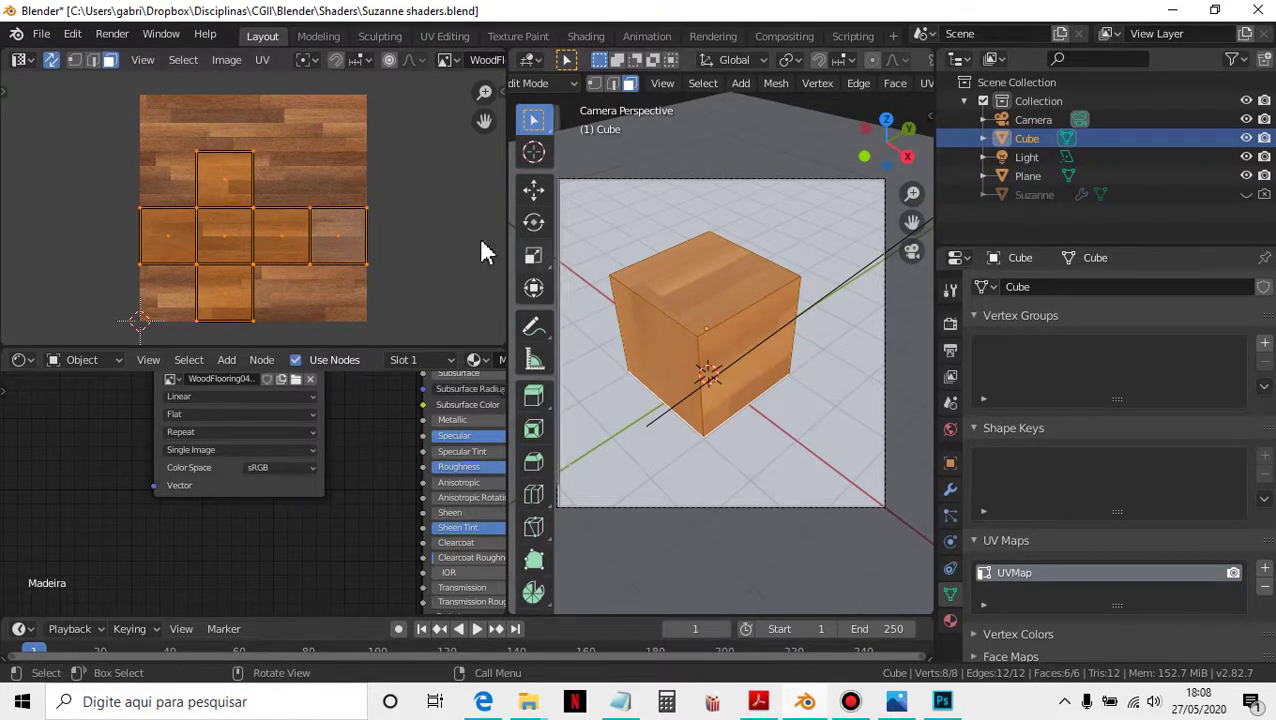
pyautogui.scroll(-2, 370, 503)
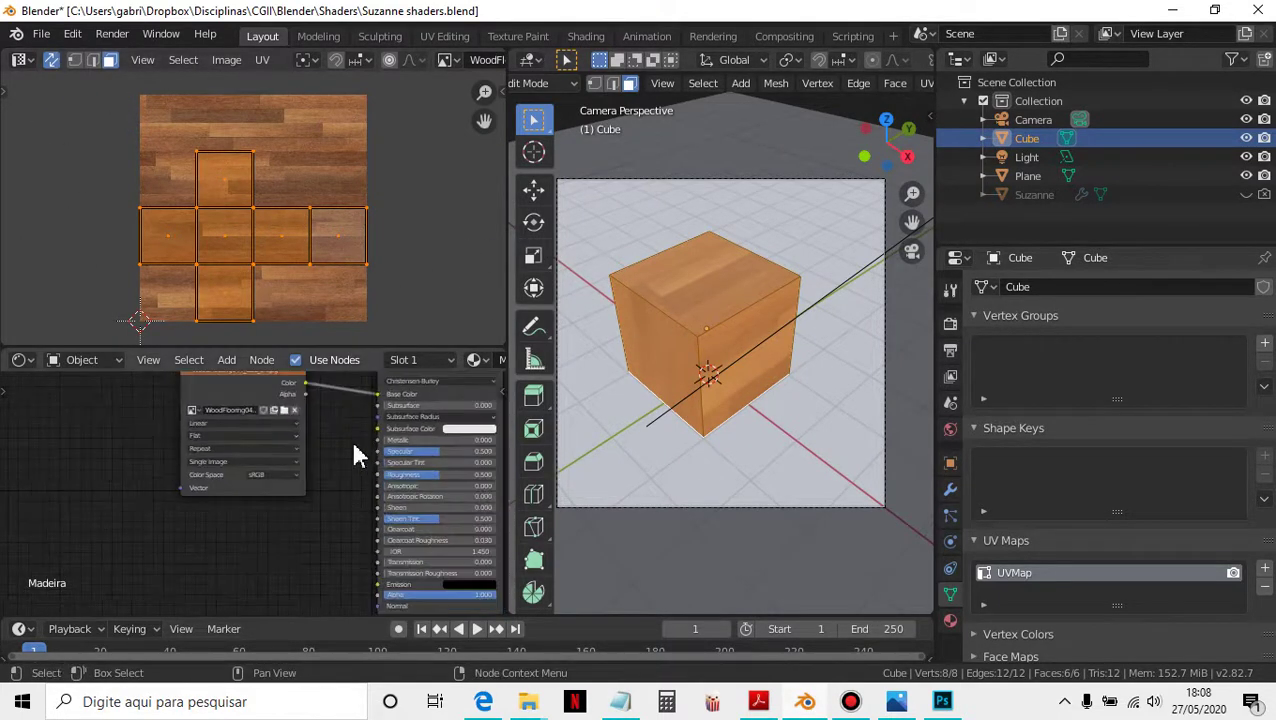
pyautogui.moveTo(350, 437); pyautogui.dragTo(318, 487, button='middle')
pyautogui.click(269, 476)
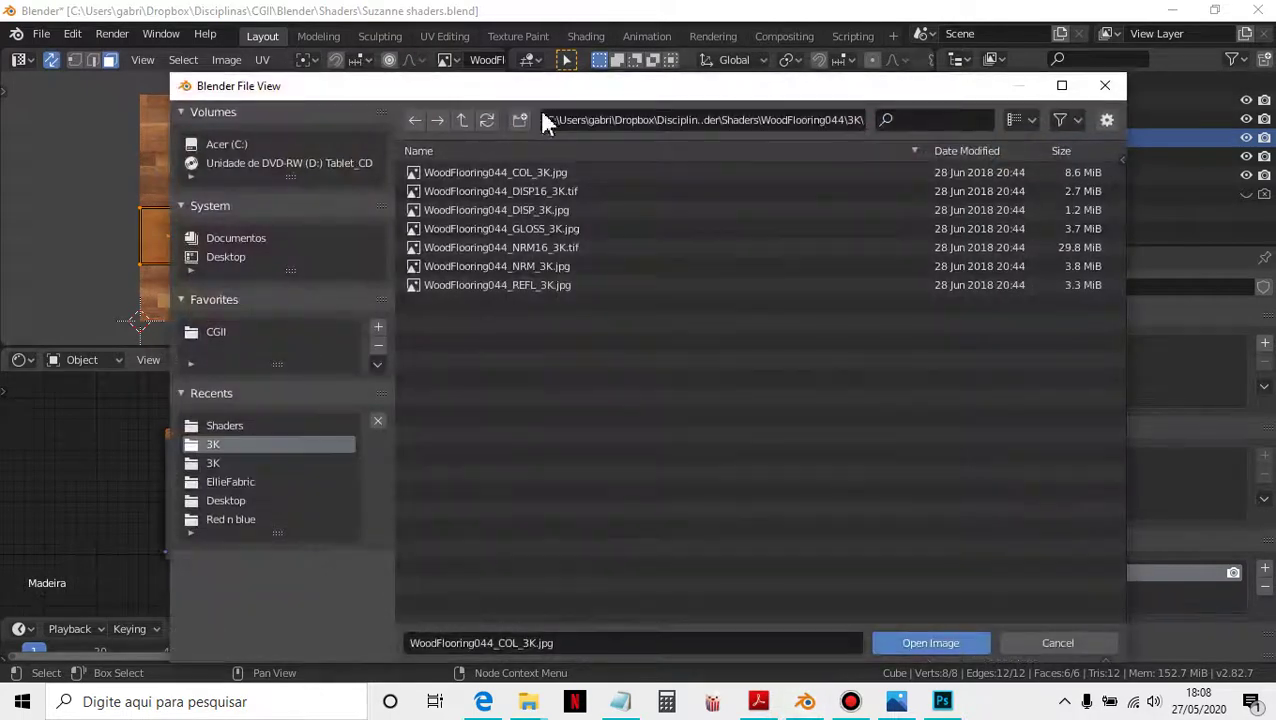
pyautogui.click(463, 121)
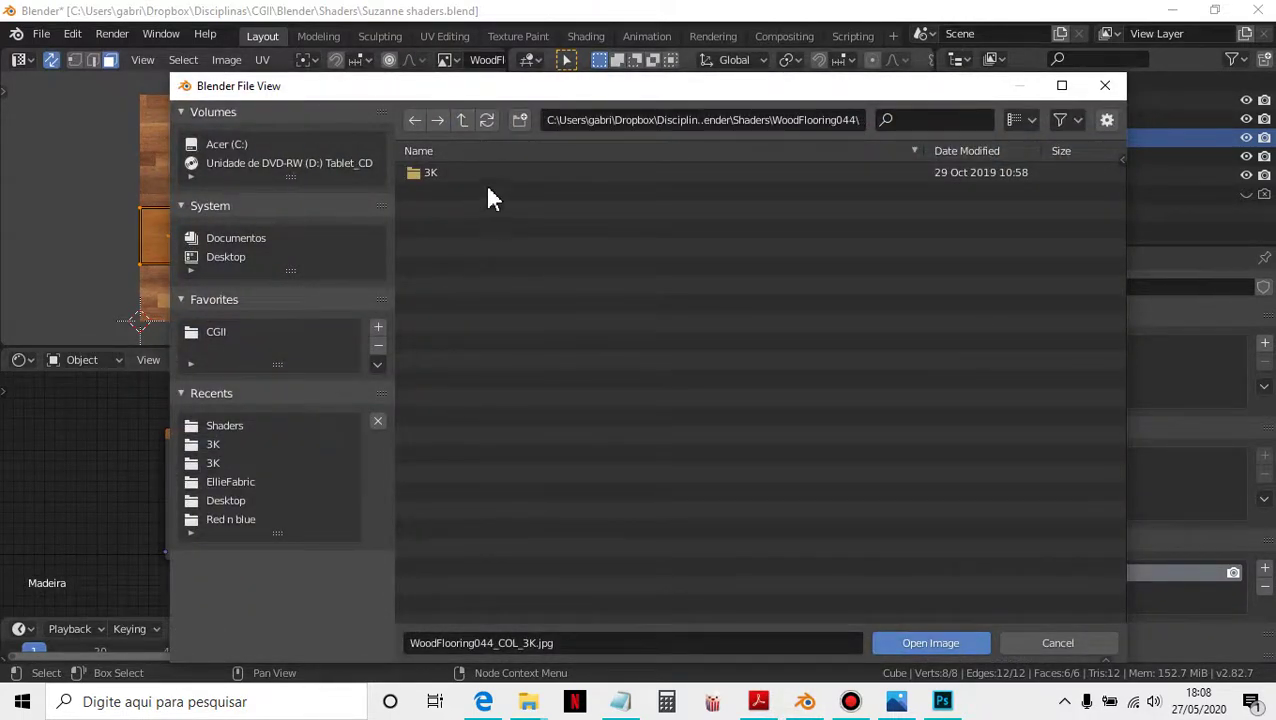
pyautogui.click(1105, 85)
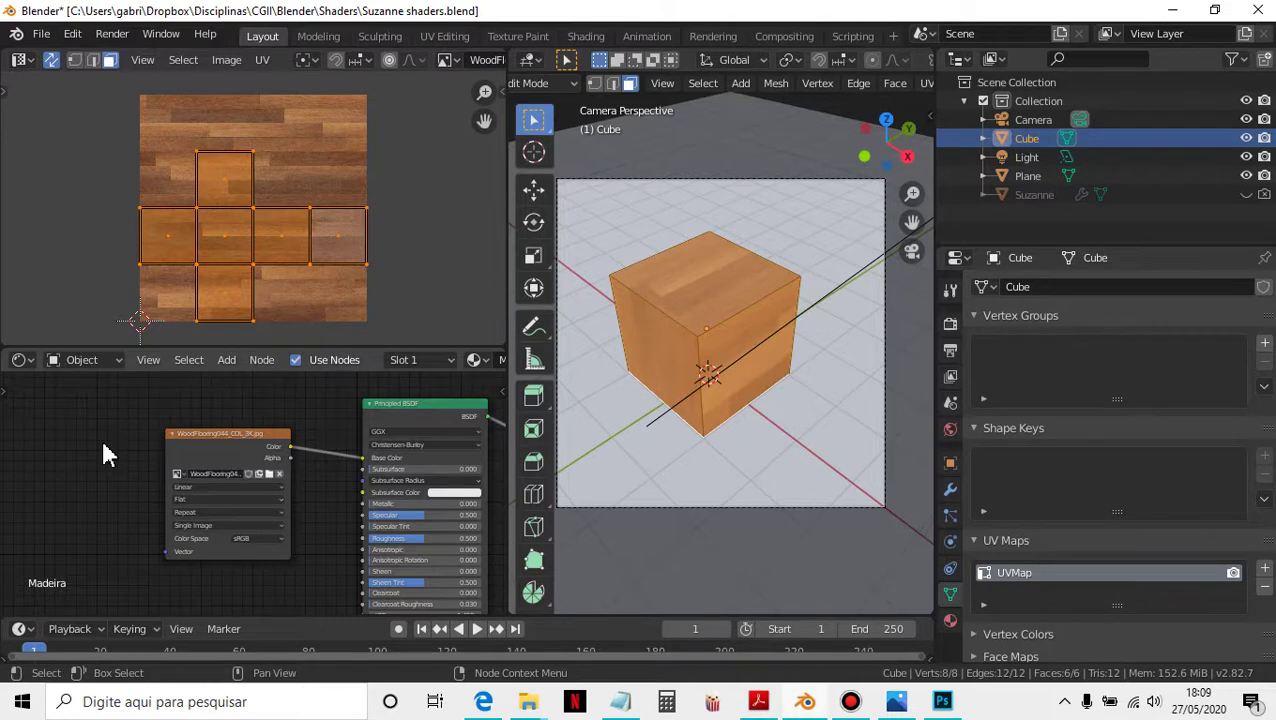
pyautogui.click(20, 359)
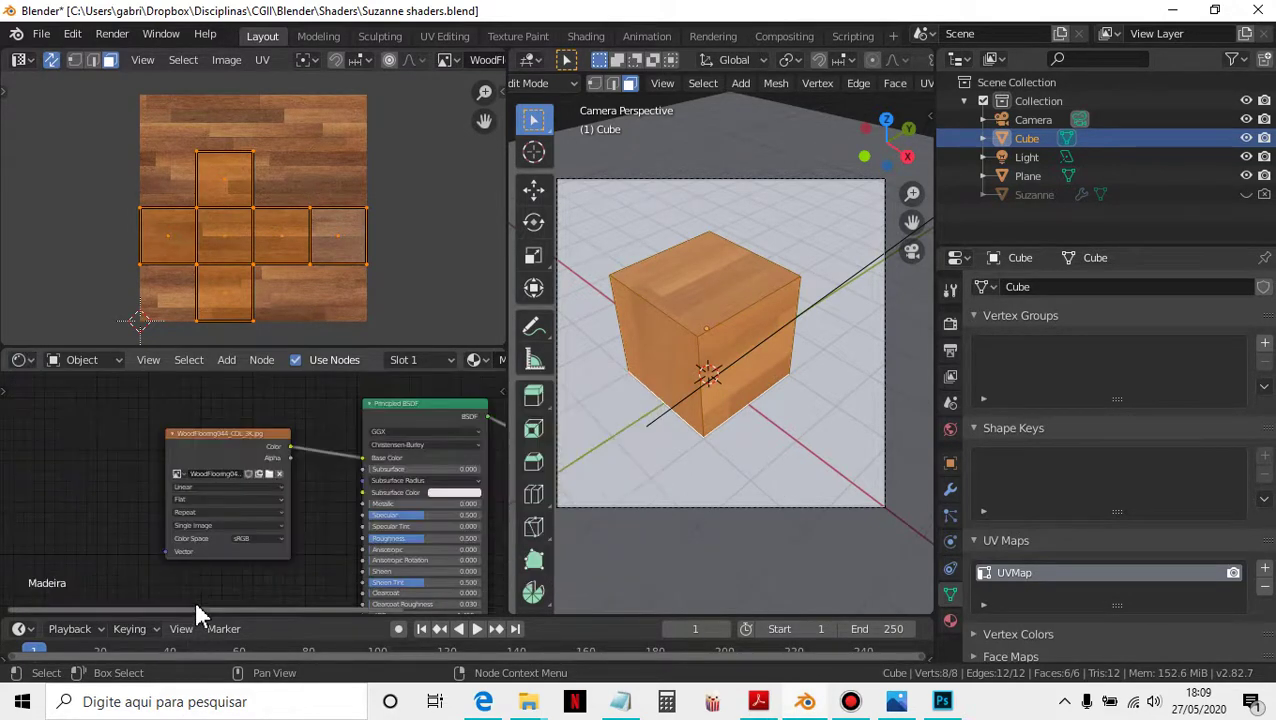
# Step: Replace the wood image in the Madeira material's texture node with CubeCOLOR.png from the Shaders folder
pyautogui.click(266, 472)
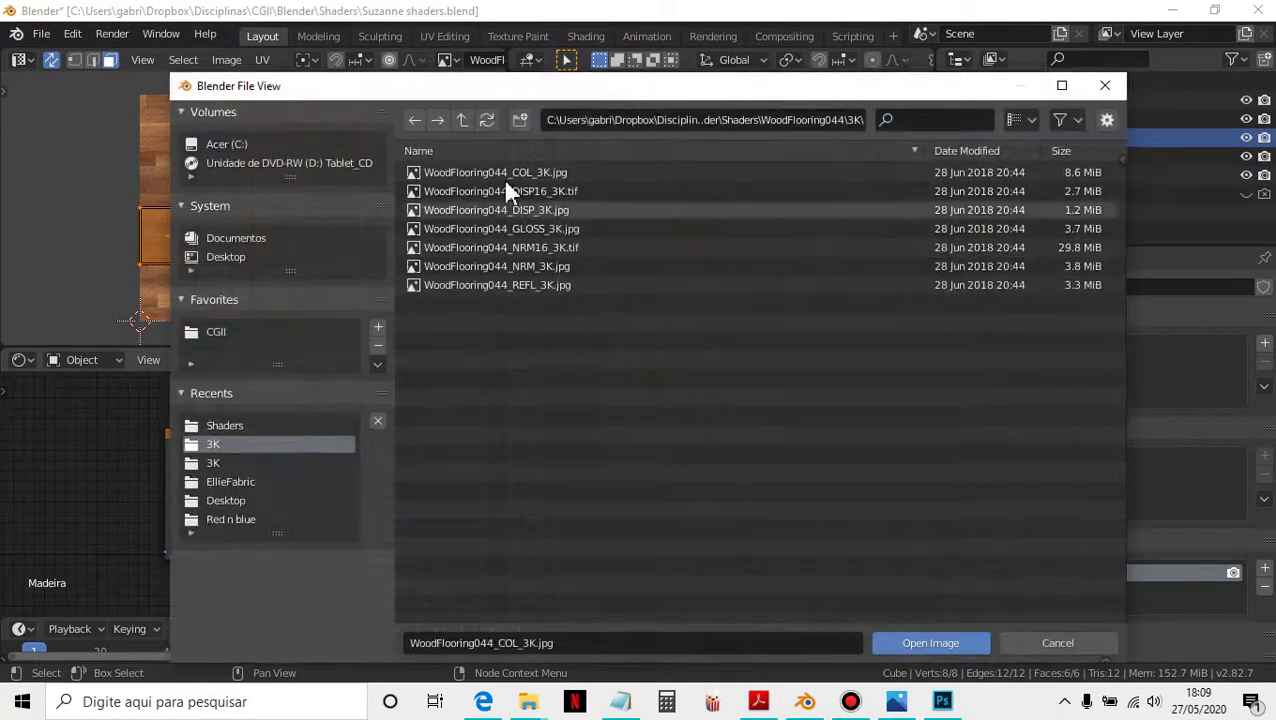
pyautogui.click(463, 120)
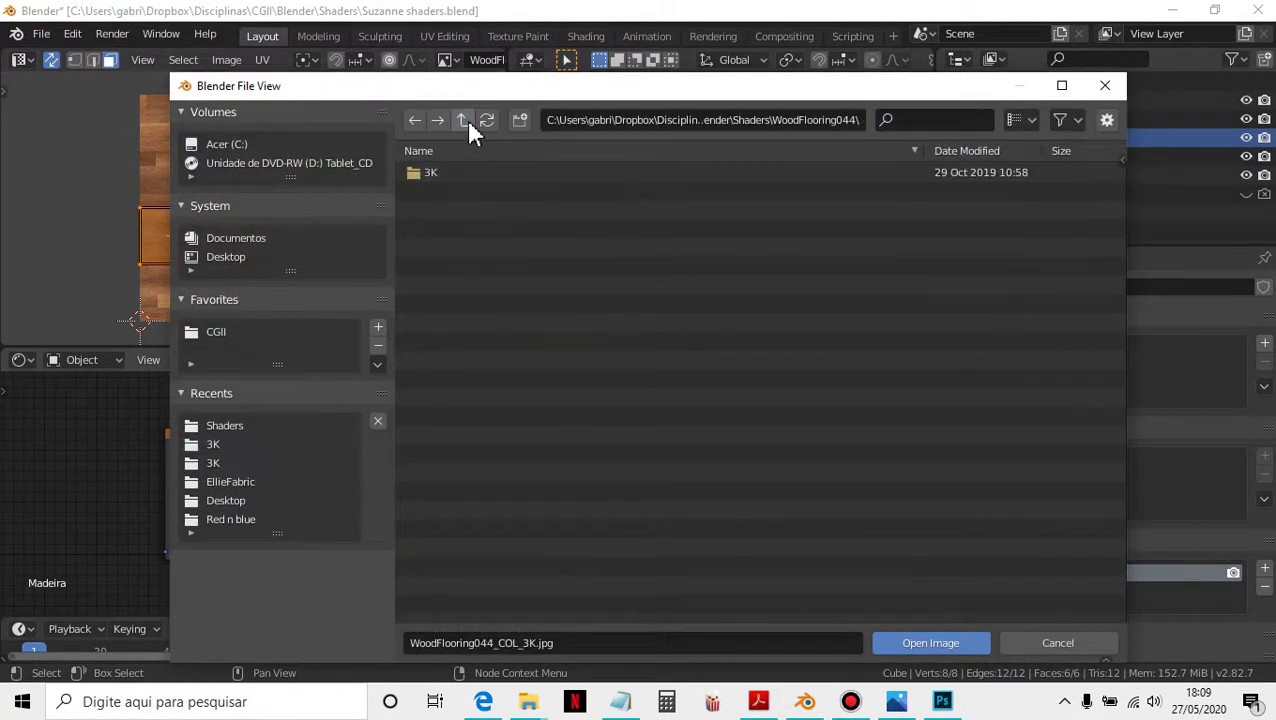
pyautogui.click(467, 125)
pyautogui.click(463, 304)
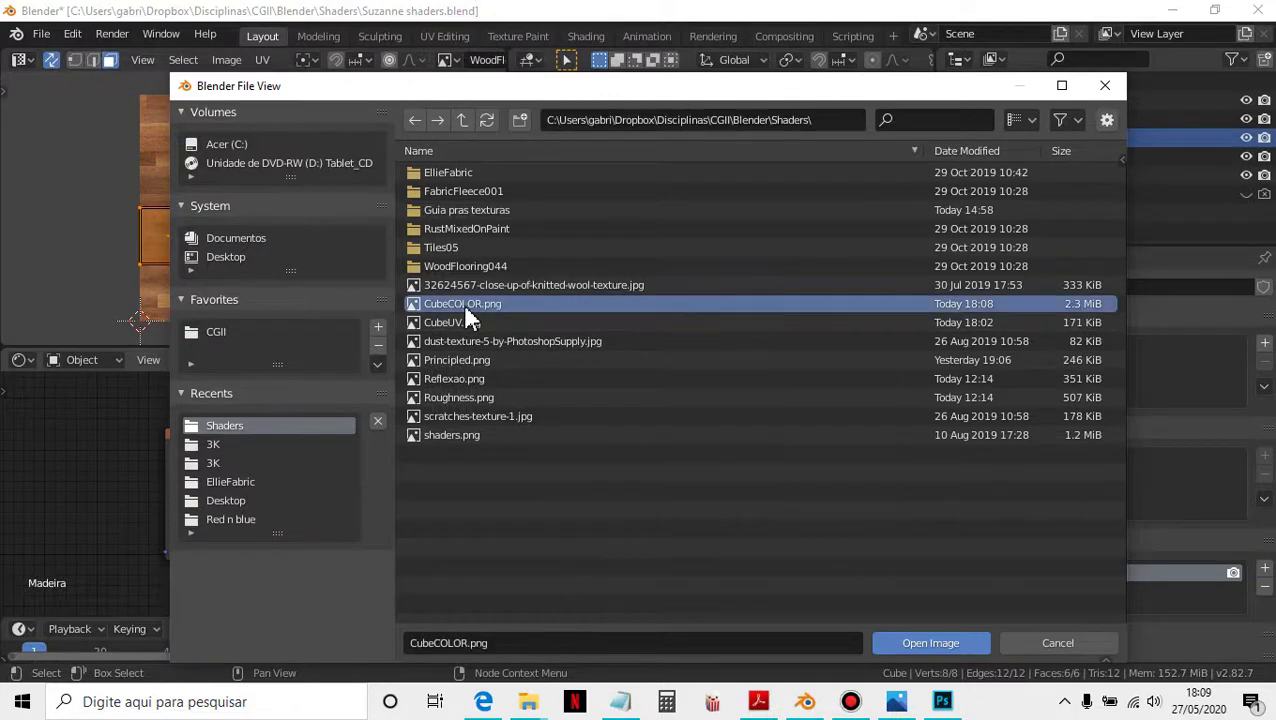
pyautogui.click(931, 643)
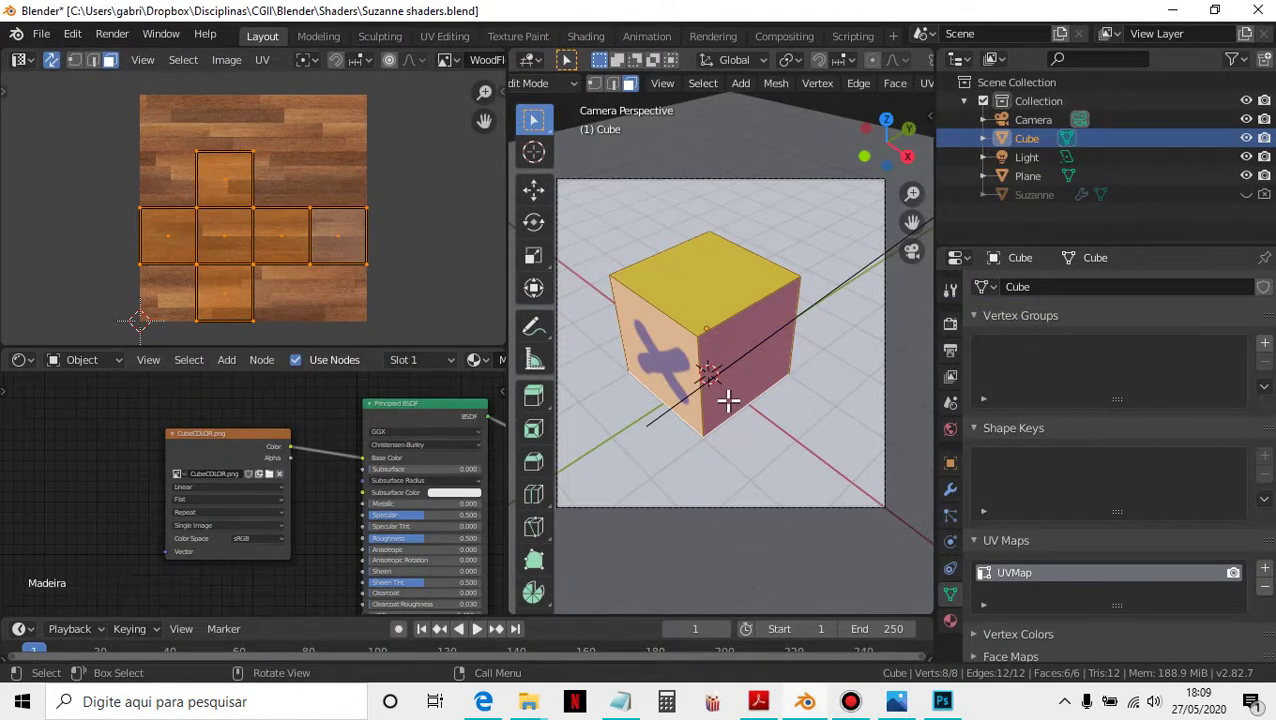
# Step: Return the cube to Object Mode and rotate it around the global Z axis until its purple and wool sides face the camera
pyautogui.press('Tab')
pyautogui.scroll(1, 728, 396)
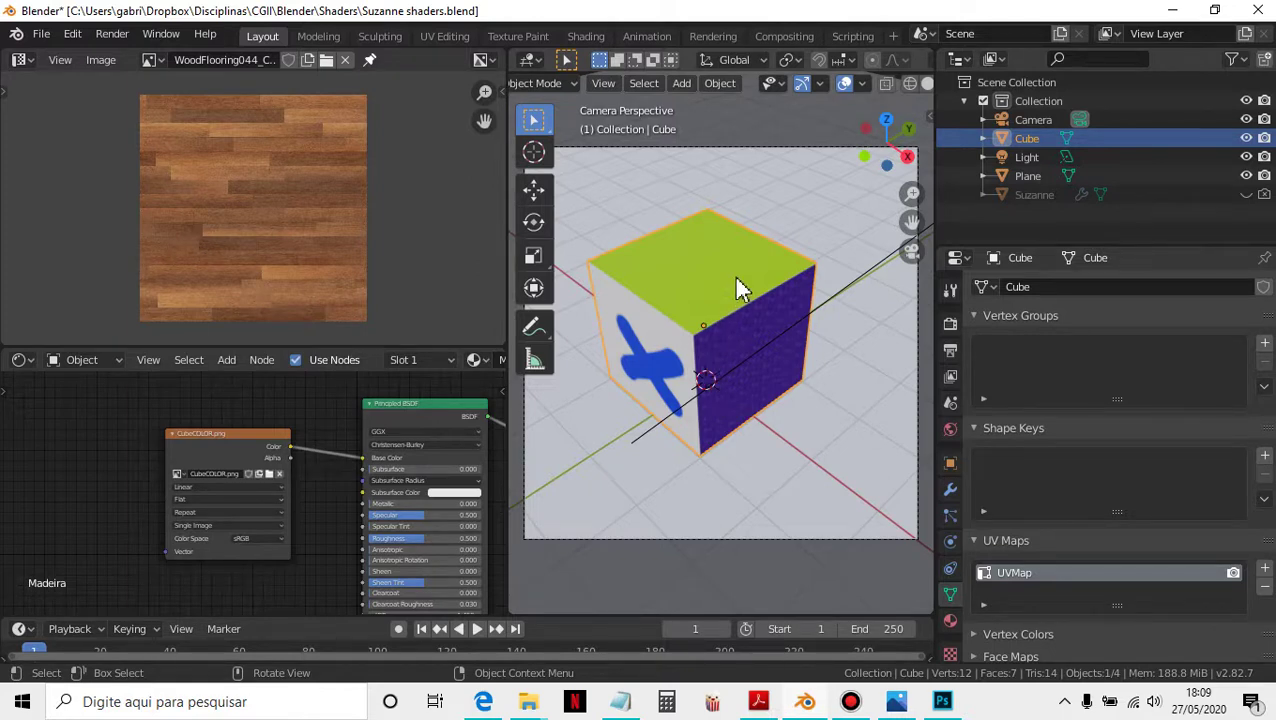
pyautogui.press('r')
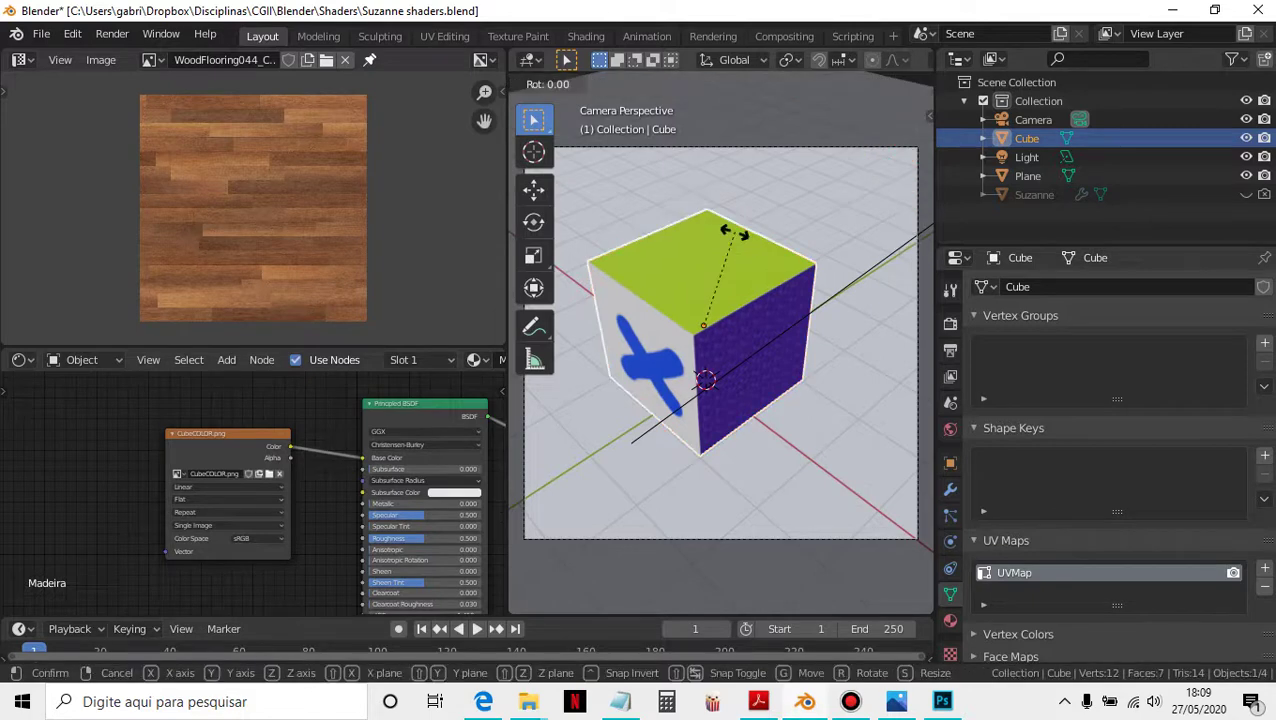
pyautogui.rightClick(709, 262)
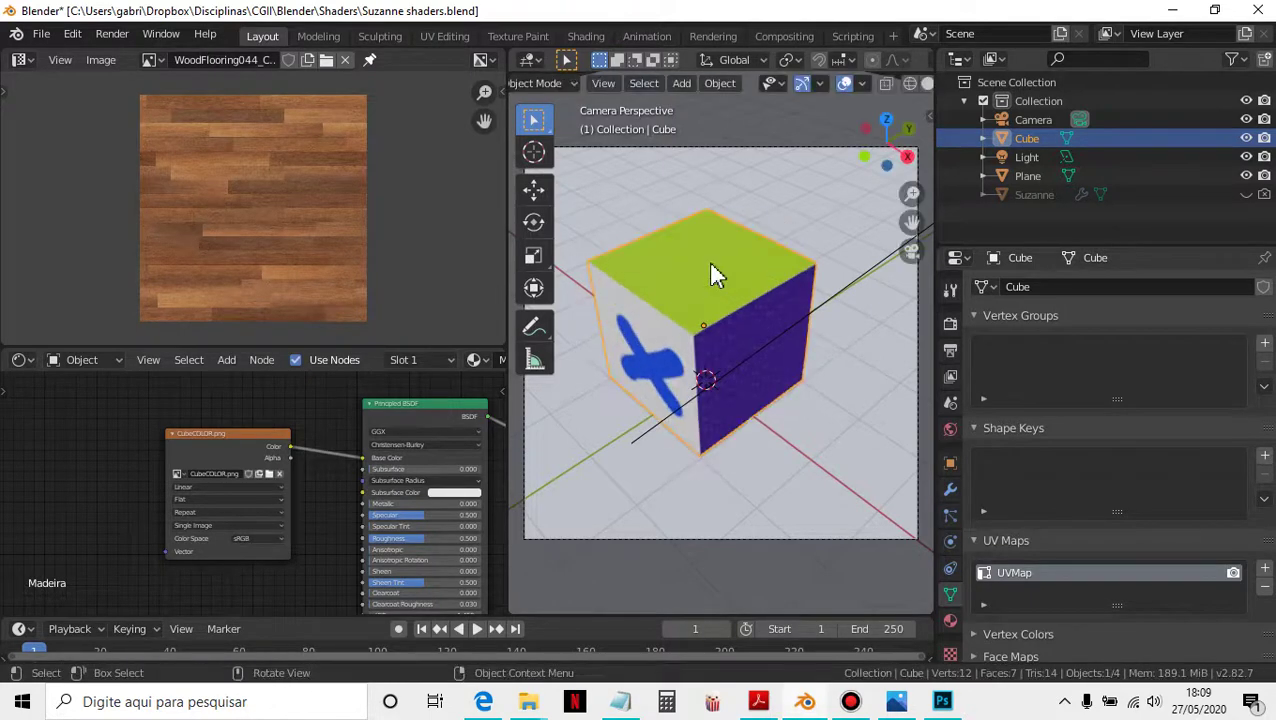
pyautogui.press('r')
pyautogui.press('z')
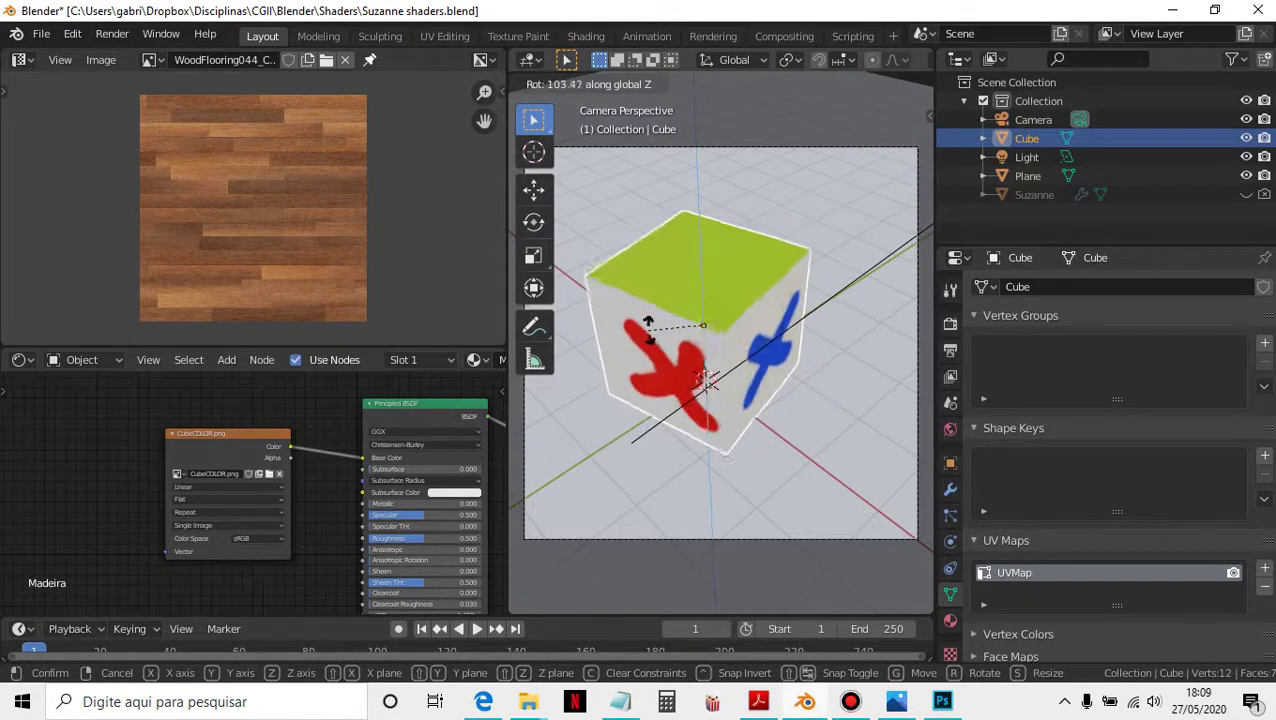
pyautogui.click(769, 342)
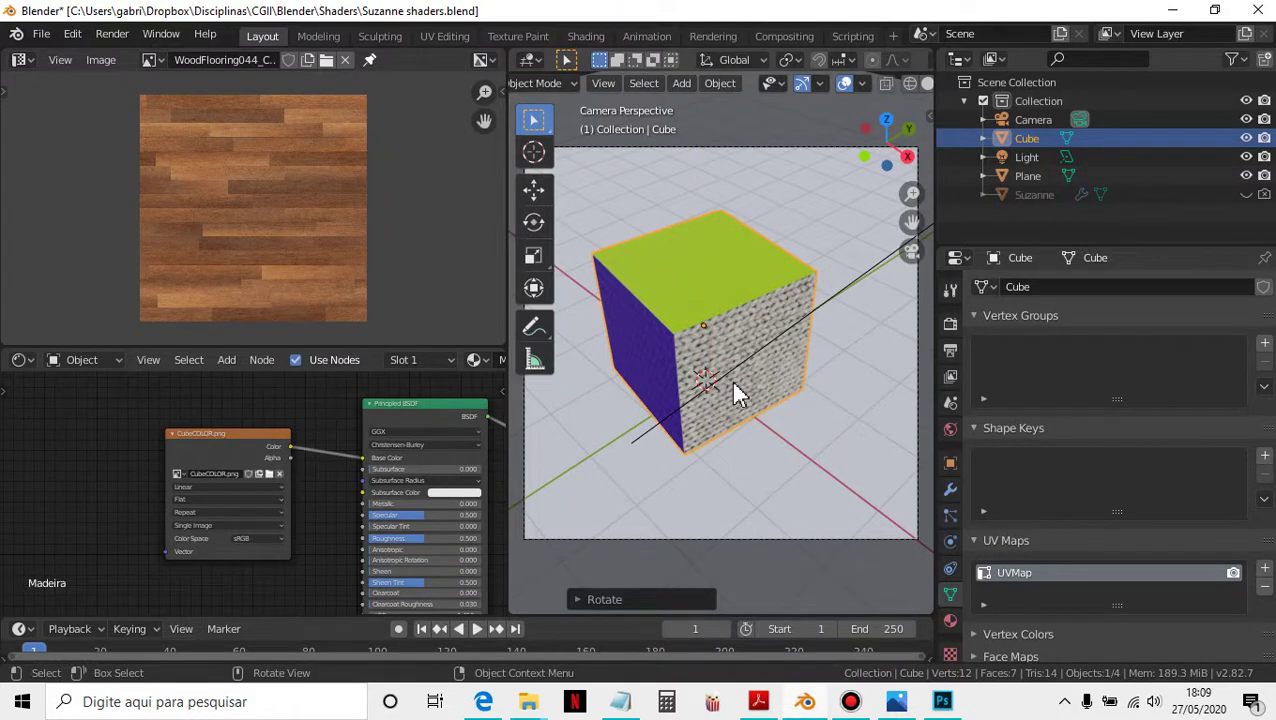
# Step: Connect the CubeCOLOR.png texture's Color output to the Principled BSDF's Normal input as well
pyautogui.moveTo(332, 507); pyautogui.dragTo(328, 420, button='middle')
pyautogui.scroll(-2, 318, 460)
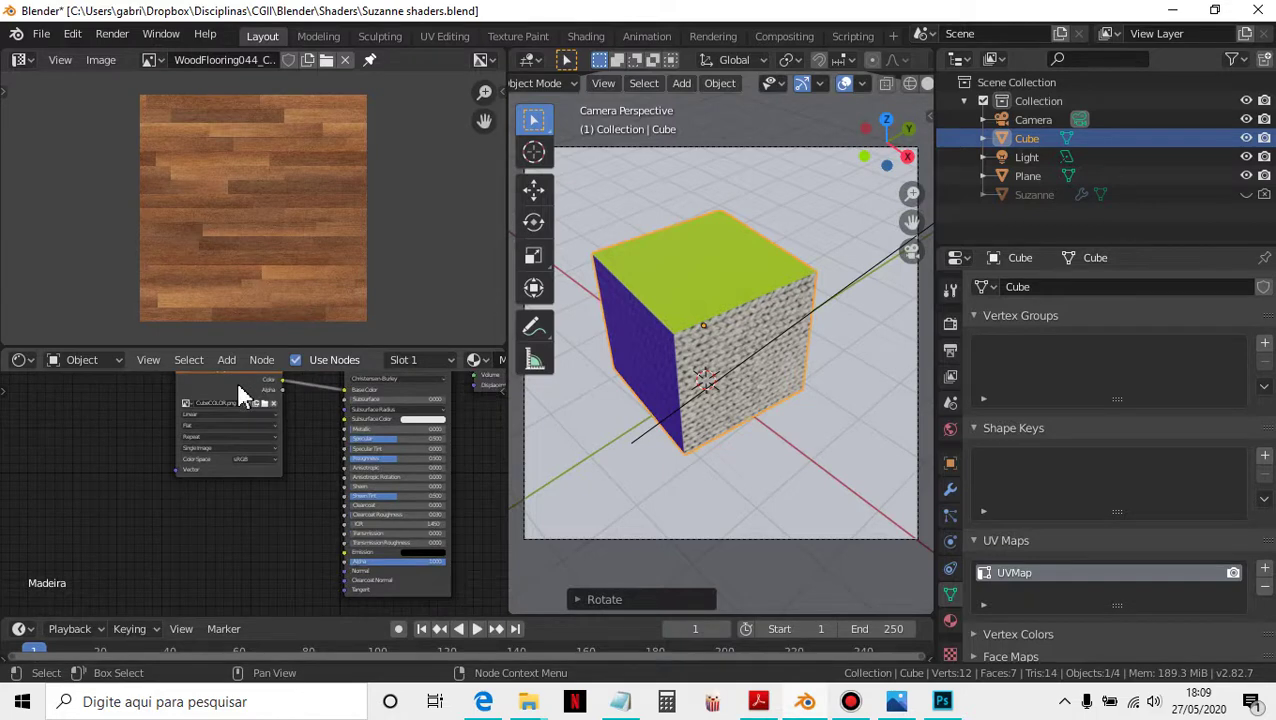
pyautogui.moveTo(238, 388)
pyautogui.mouseDown()
pyautogui.moveTo(203, 420)
pyautogui.moveTo(256, 447)
pyautogui.moveTo(322, 580)
pyautogui.moveTo(344, 576)
pyautogui.mouseUp()
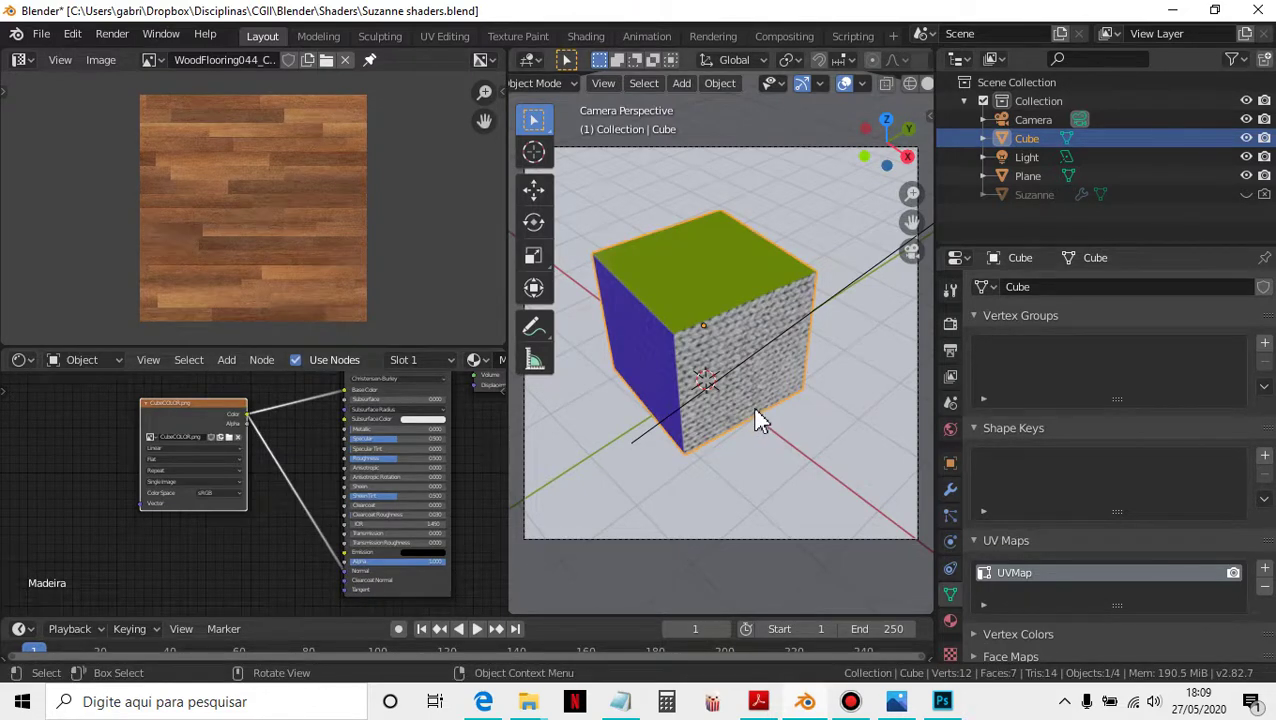
# Step: Add a Bump node on the link between the CubeCOLOR.png texture's Color output and the Principled BSDF's Normal input
pyautogui.scroll(5, 755, 410)
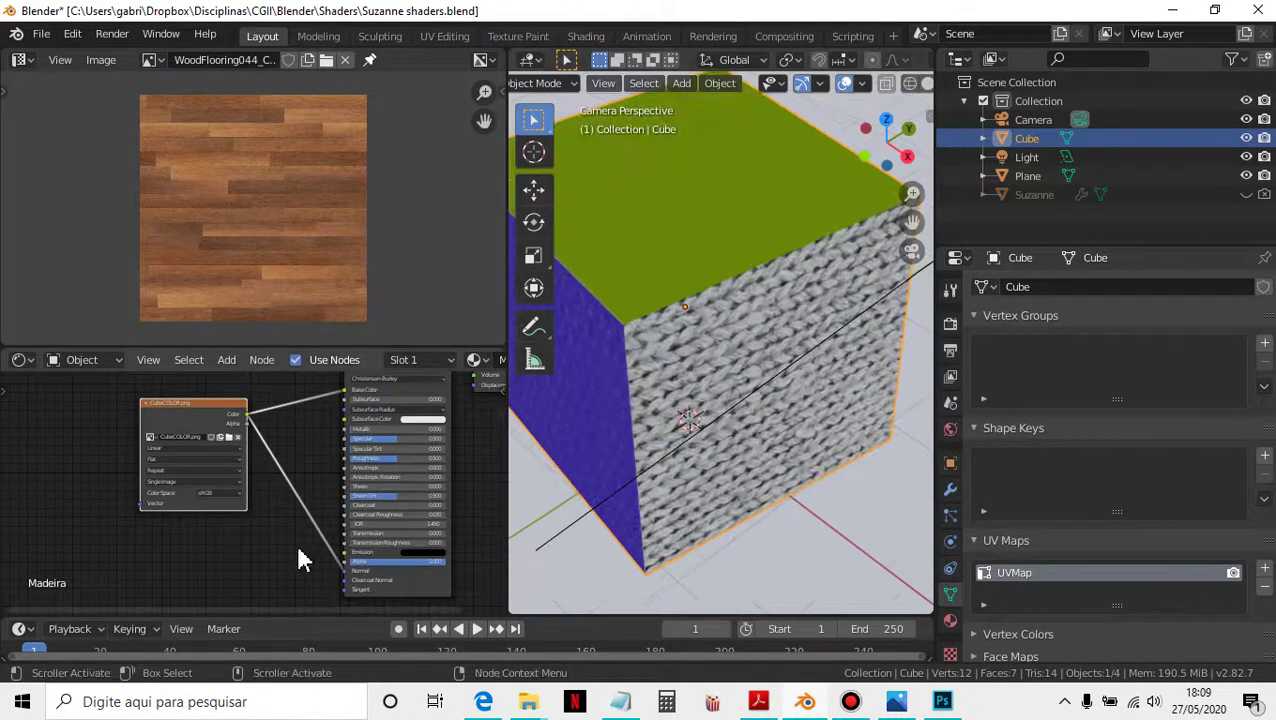
pyautogui.hotkey('shift', 'a')
pyautogui.moveTo(300, 556)
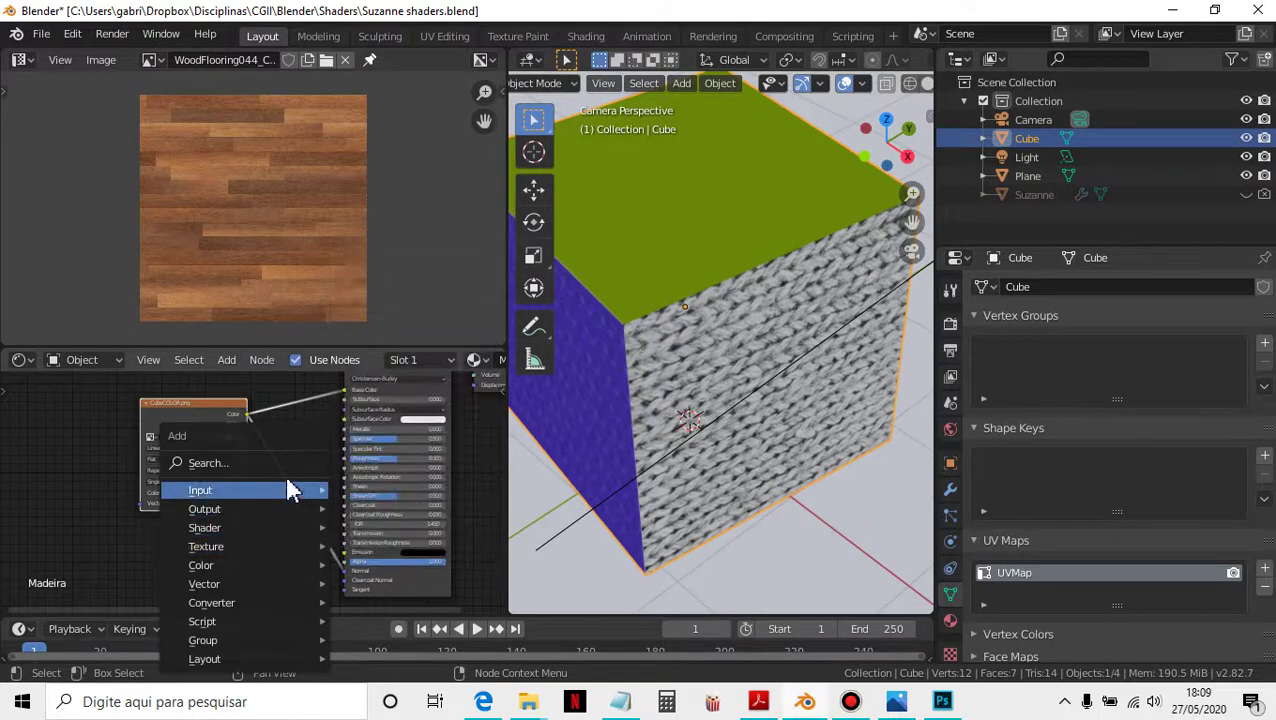
pyautogui.click(291, 462)
pyautogui.write('bum')
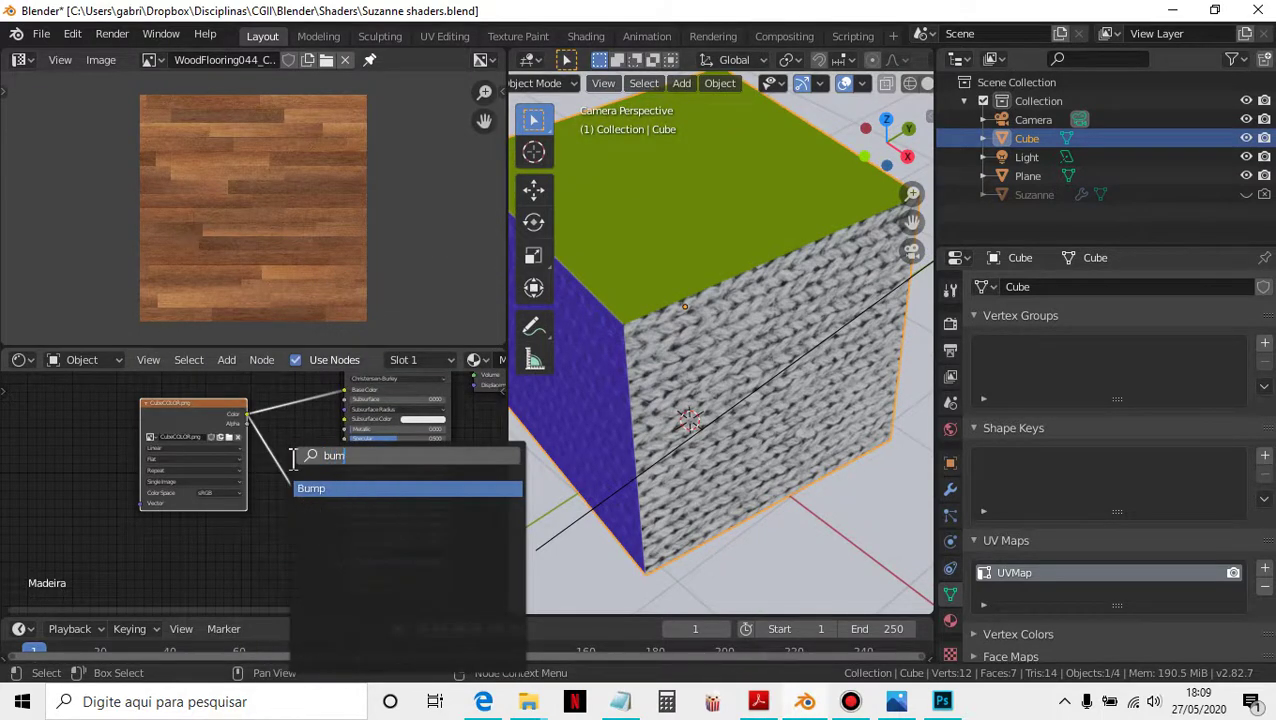
pyautogui.press('Return')
pyautogui.click(290, 459)
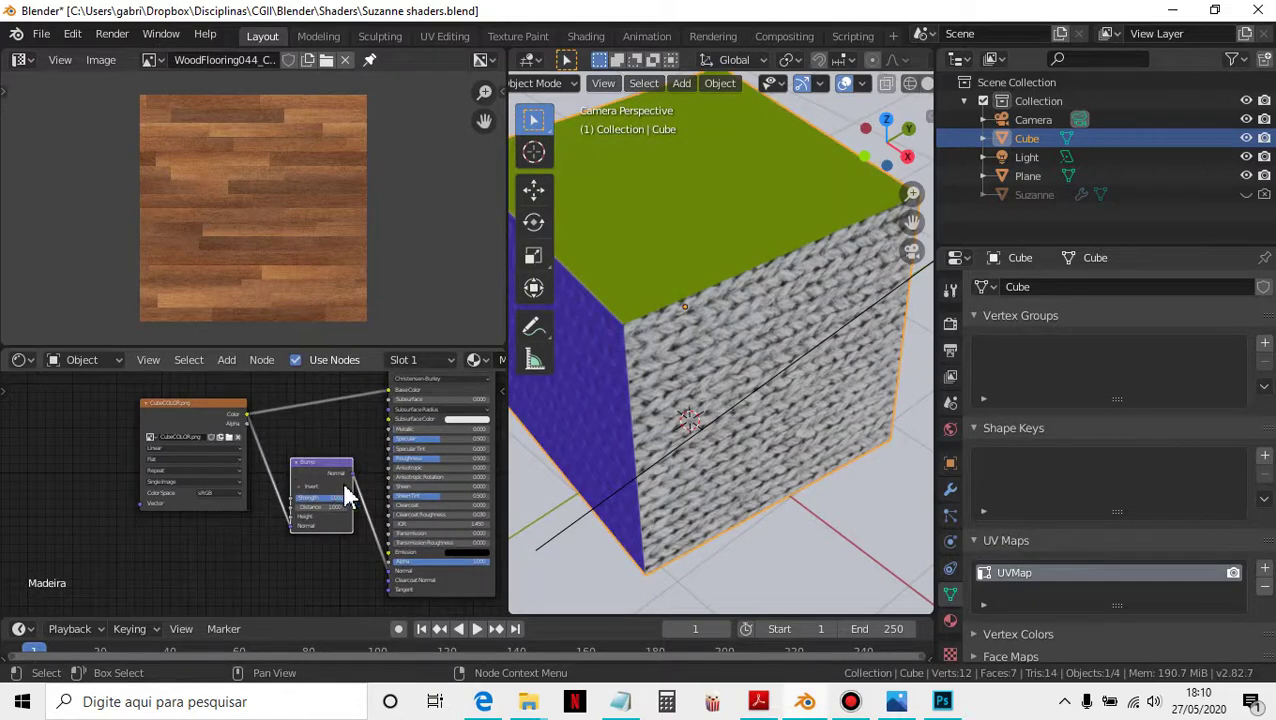
# Step: Render the current frame to examine the wool side with the Bump node, and close the render window
pyautogui.scroll(3, 697, 445)
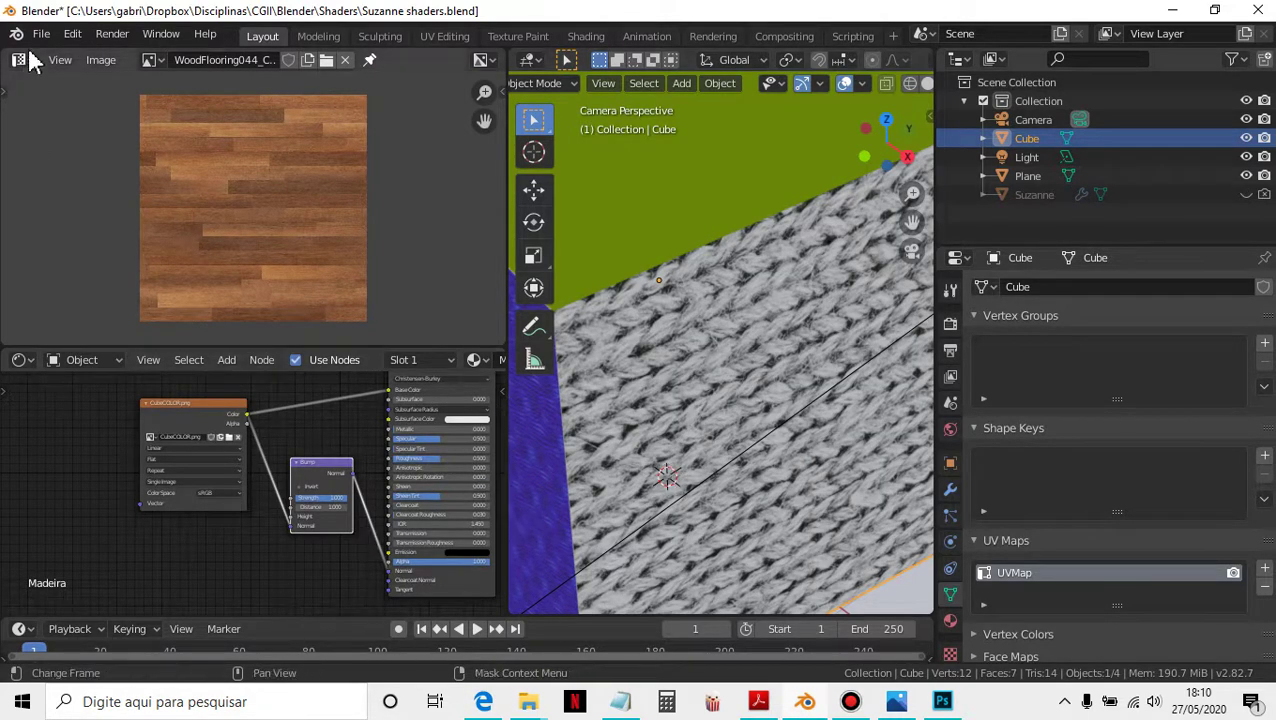
pyautogui.click(112, 33)
pyautogui.click(129, 57)
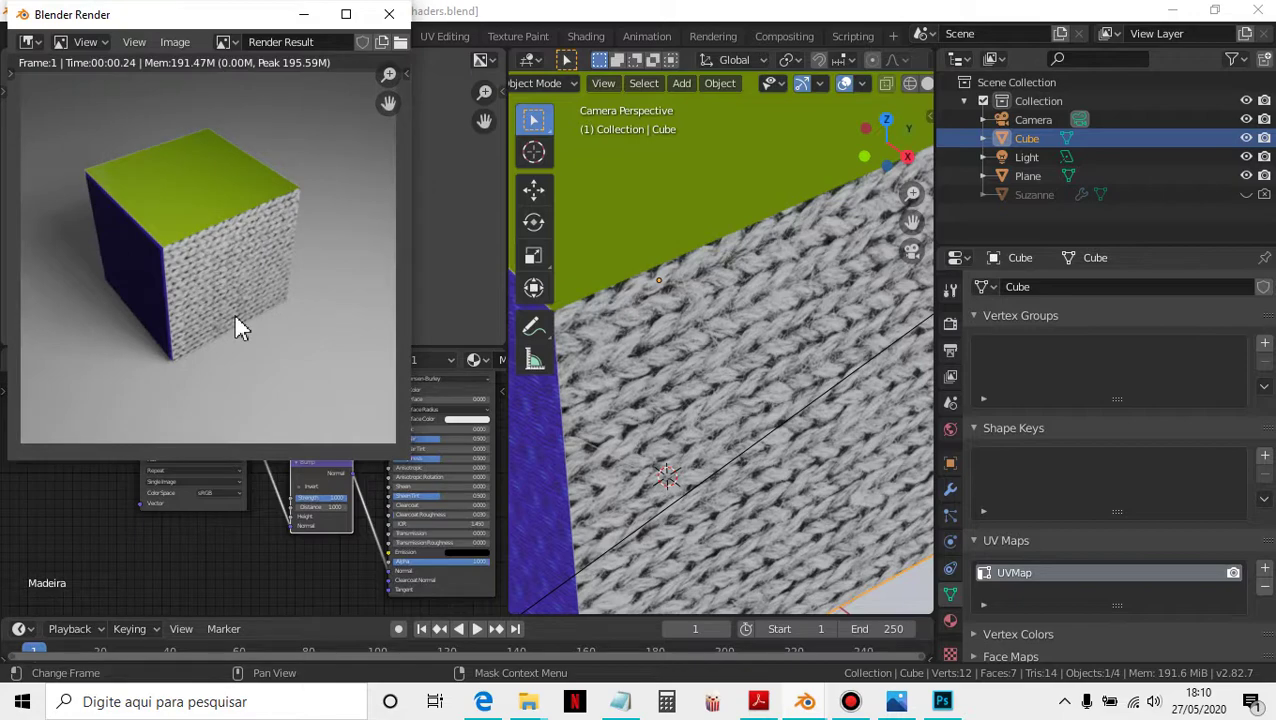
pyautogui.click(389, 14)
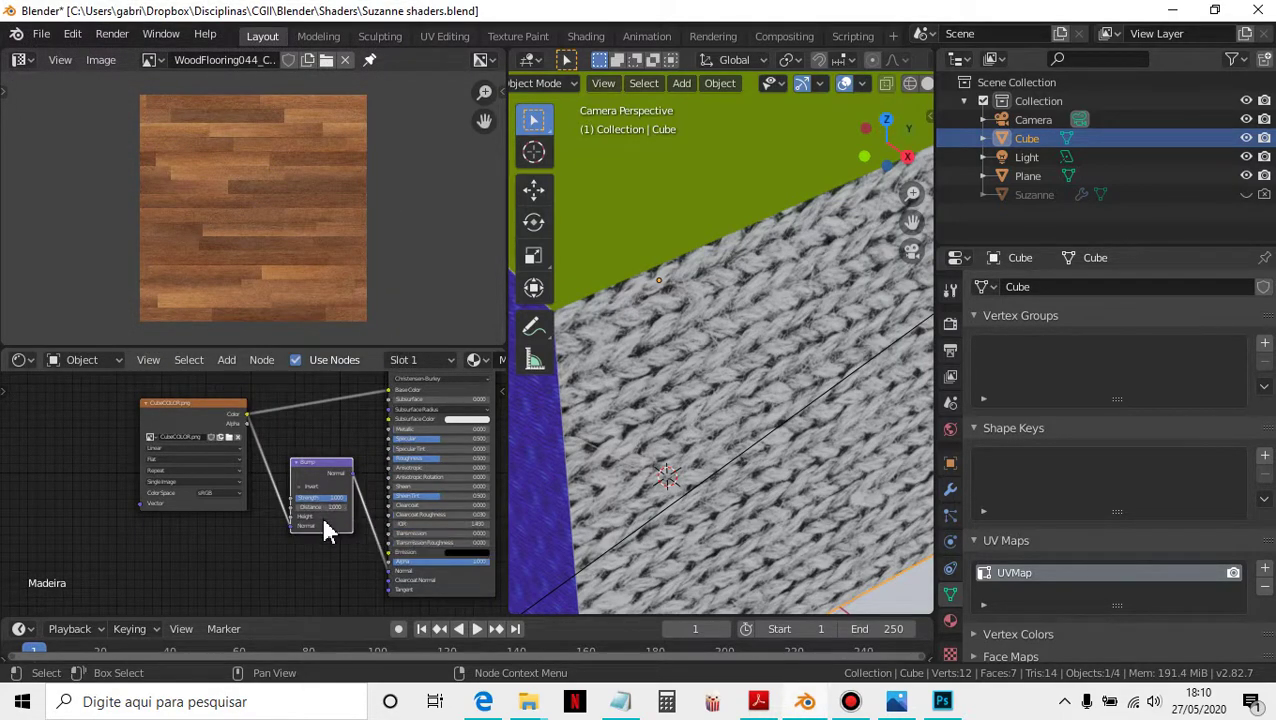
# Step: Set the Bump node's Strength to 5
pyautogui.scroll(2, 327, 527)
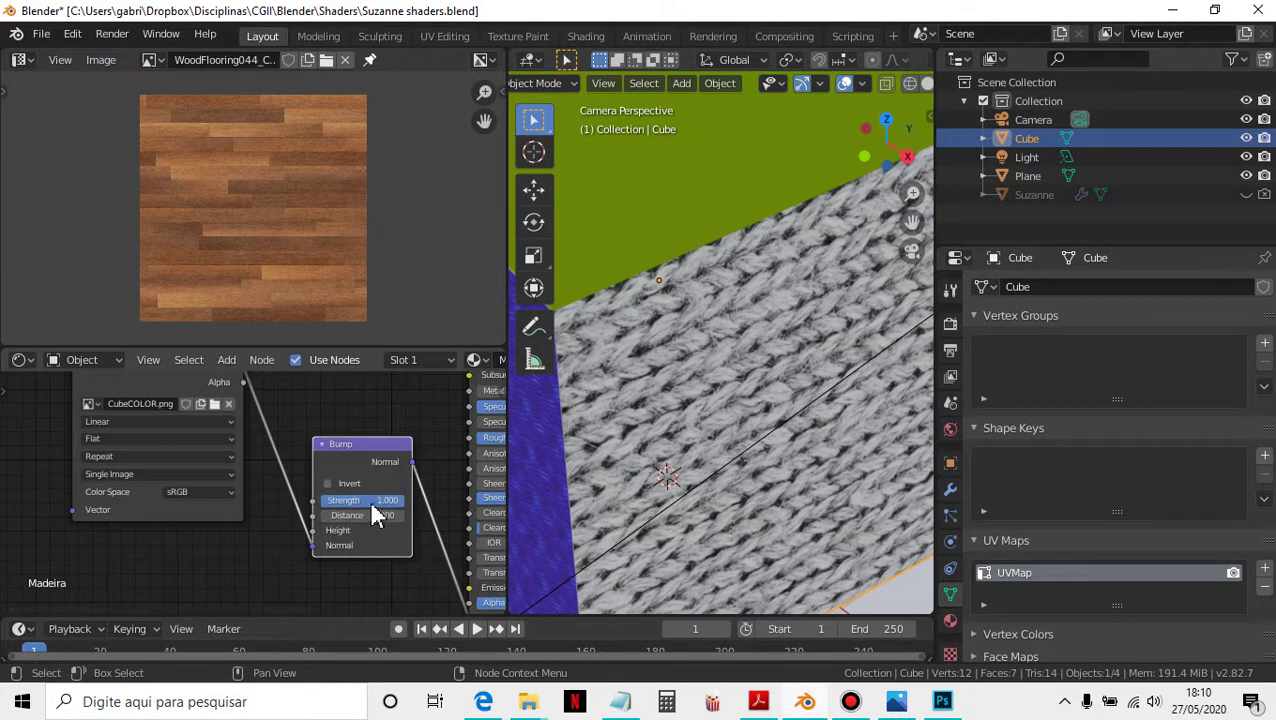
pyautogui.click(391, 500)
pyautogui.write('5')
pyautogui.press('Return')
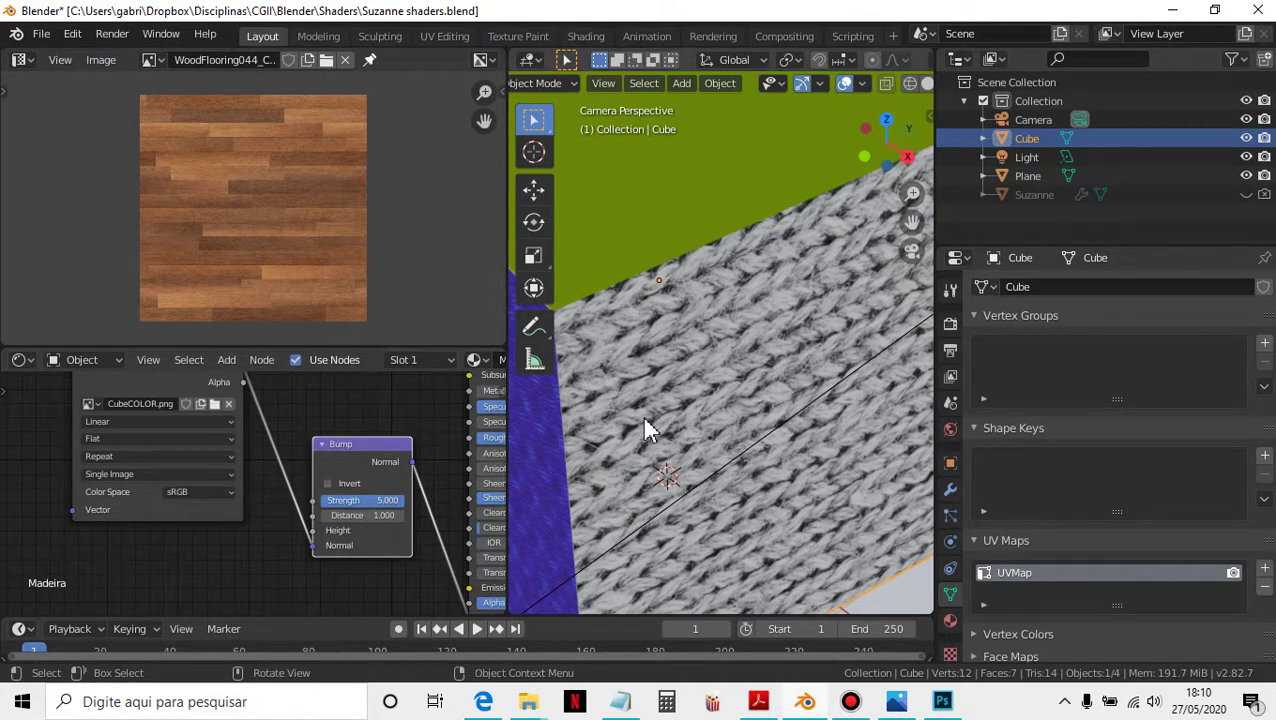
# Step: Rotate the cube around the global Z axis until its purple side faces the camera
pyautogui.moveTo(650, 444); pyautogui.dragTo(647, 300, button='middle')
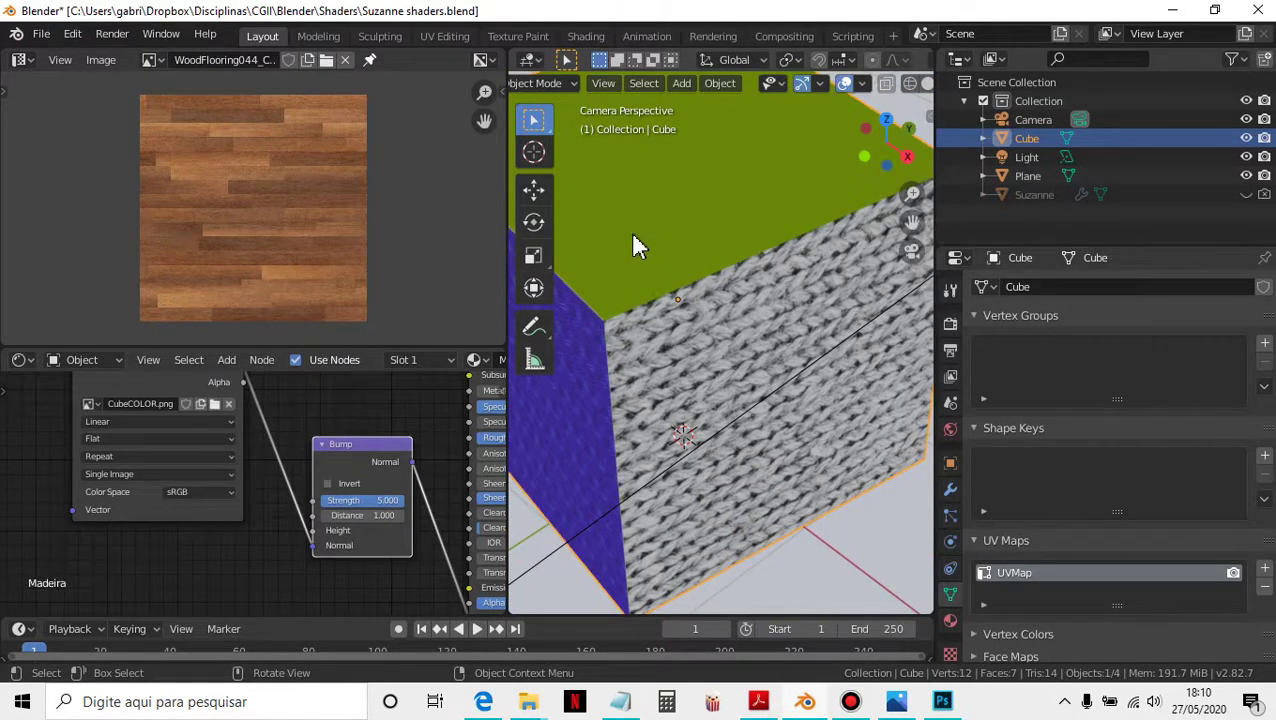
pyautogui.press('r')
pyautogui.press('z')
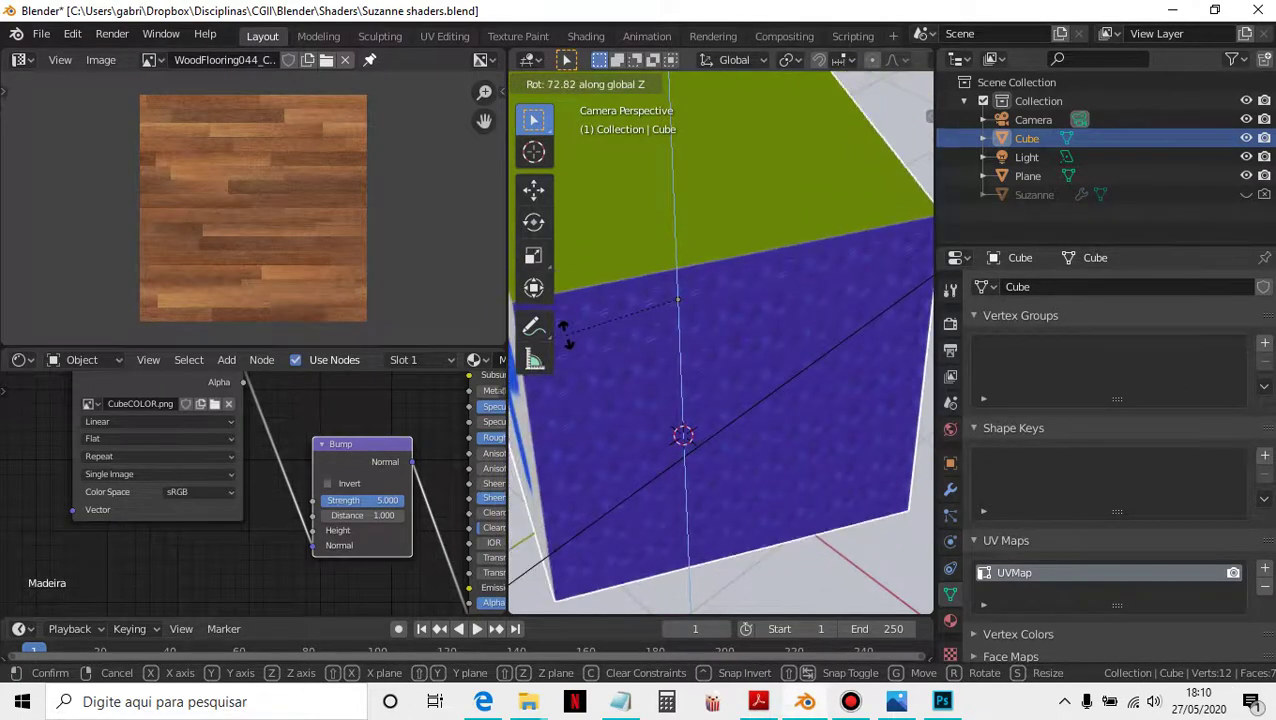
pyautogui.click(683, 427)
pyautogui.scroll(-3, 694, 424)
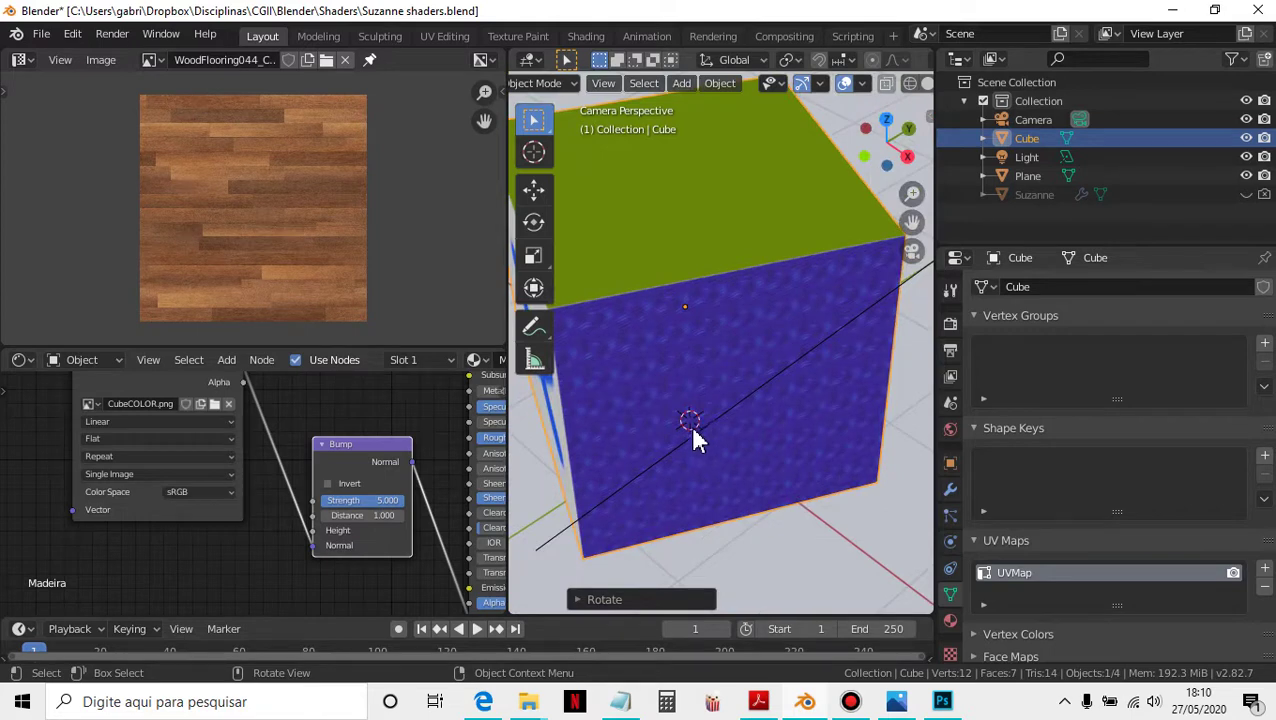
# Step: Set the Bump node's Strength to 0
pyautogui.click(384, 500)
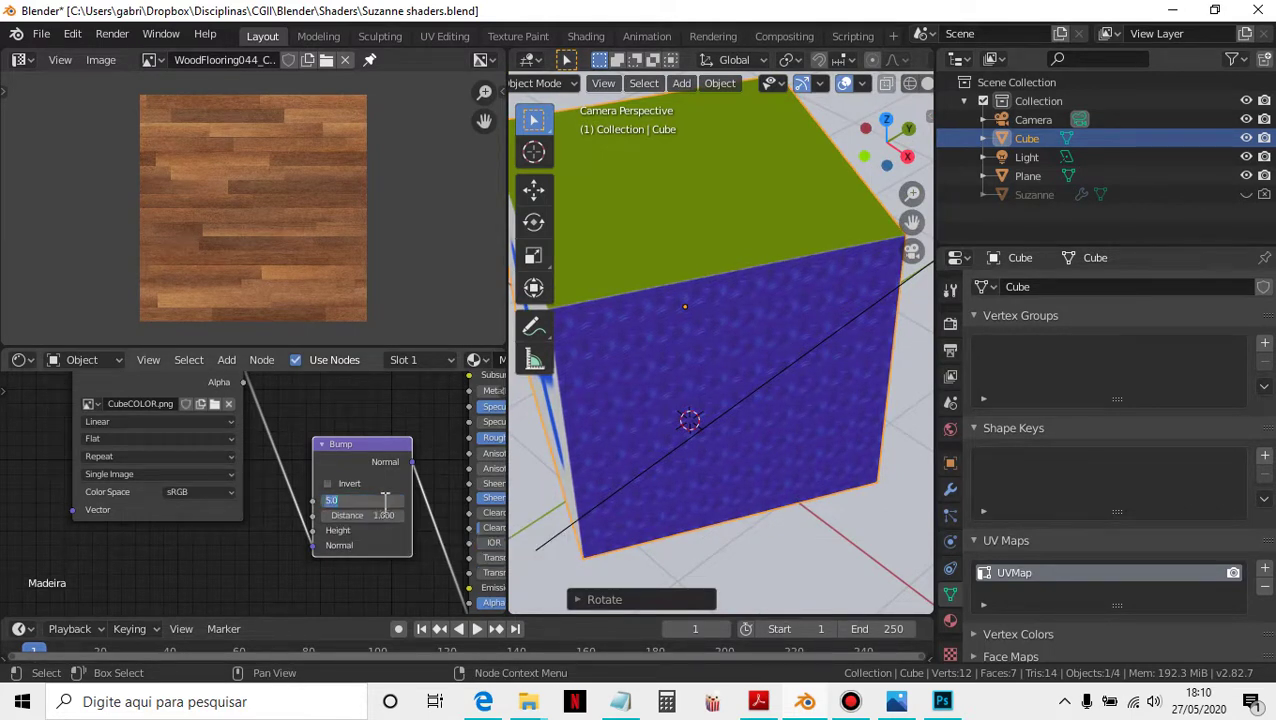
pyautogui.write('0')
pyautogui.press('Return')
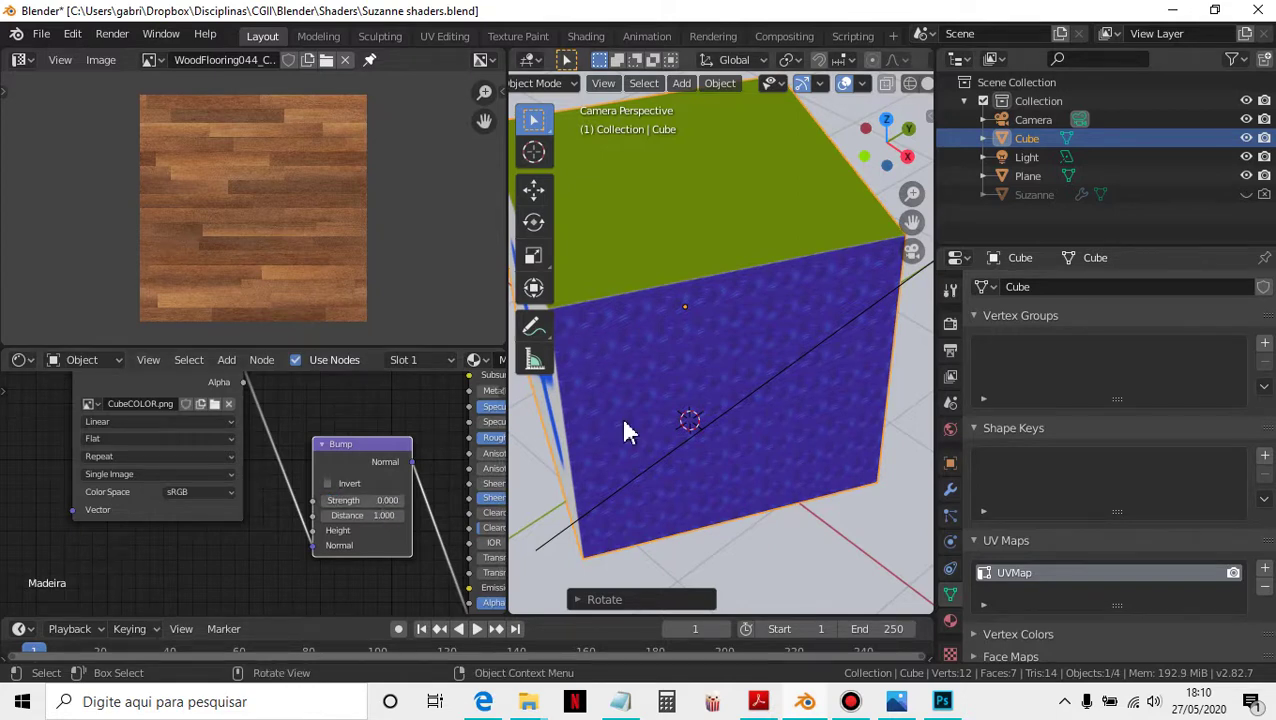
pyautogui.scroll(-4, 697, 363)
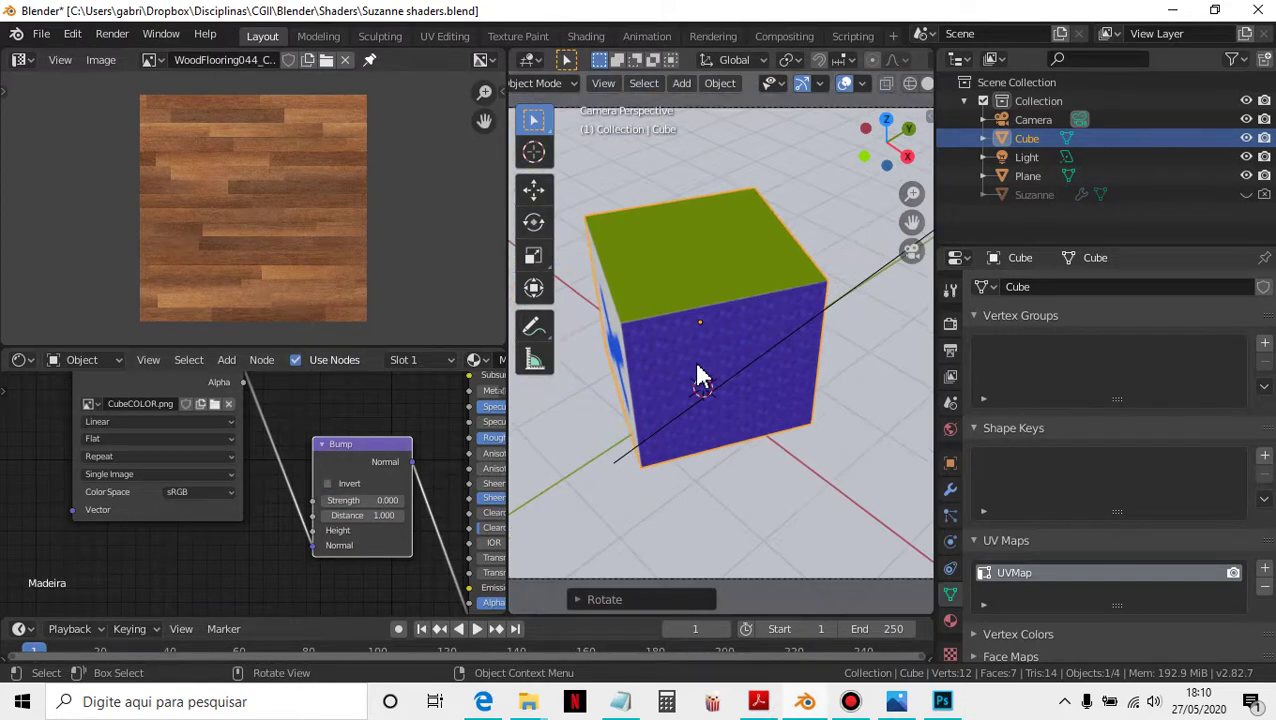
# Step: Rotate the cube around the global Z axis until the sides with the red and blue painted shapes face the camera
pyautogui.scroll(-3, 353, 411)
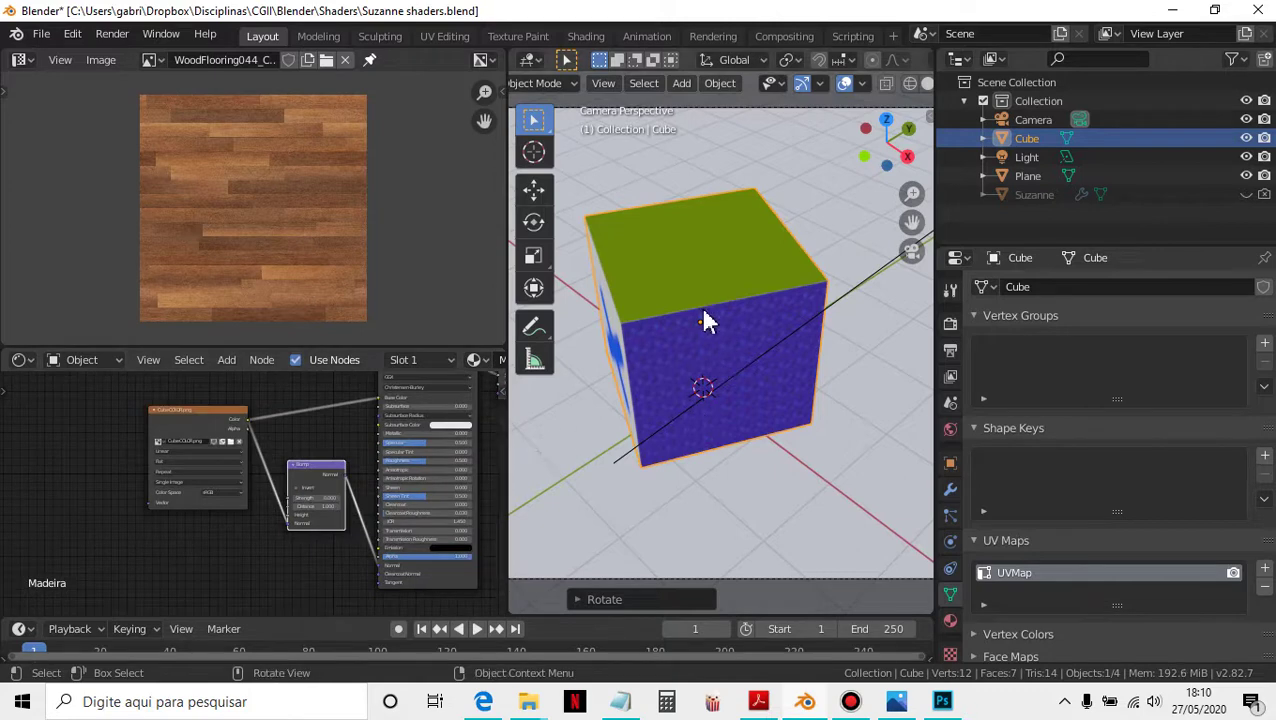
pyautogui.press('r')
pyautogui.press('z')
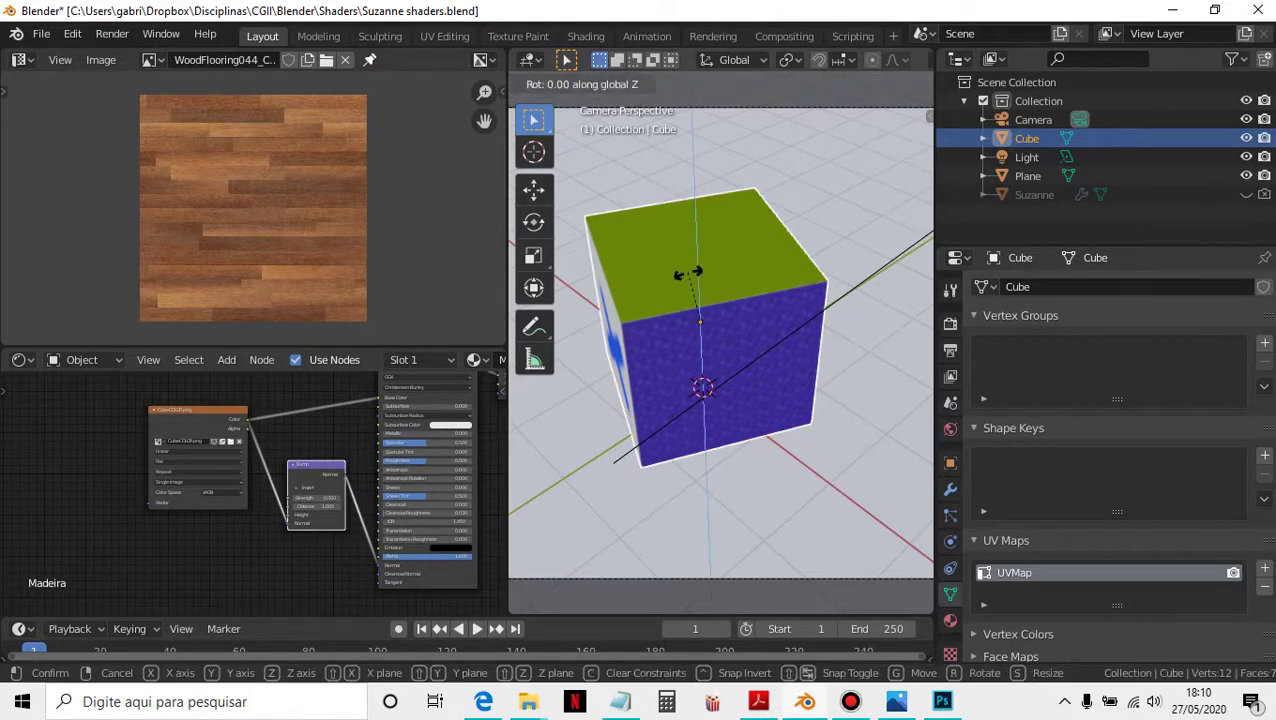
pyautogui.click(1036, 478)
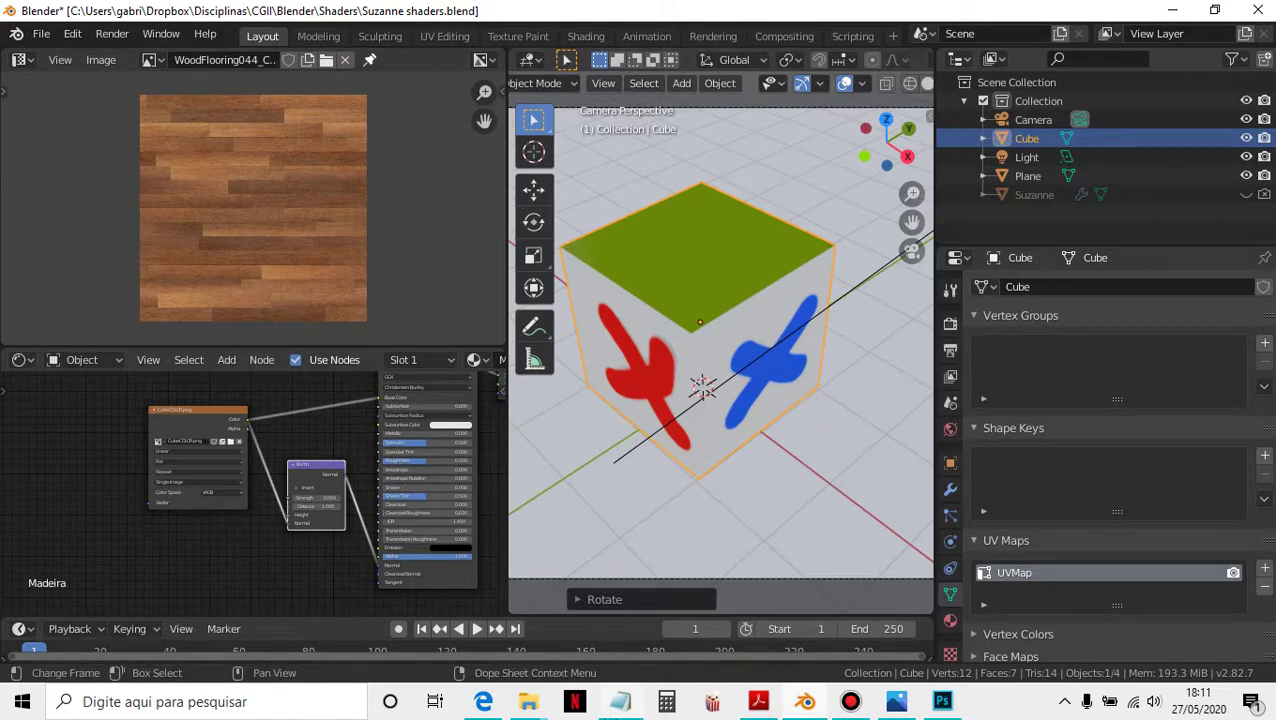
# Step: View the circus train.jpg reference image from Blender\Trem\Referências in File Explorer, close it and return to Blender
pyautogui.moveTo(528, 700)
pyautogui.click(490, 635)
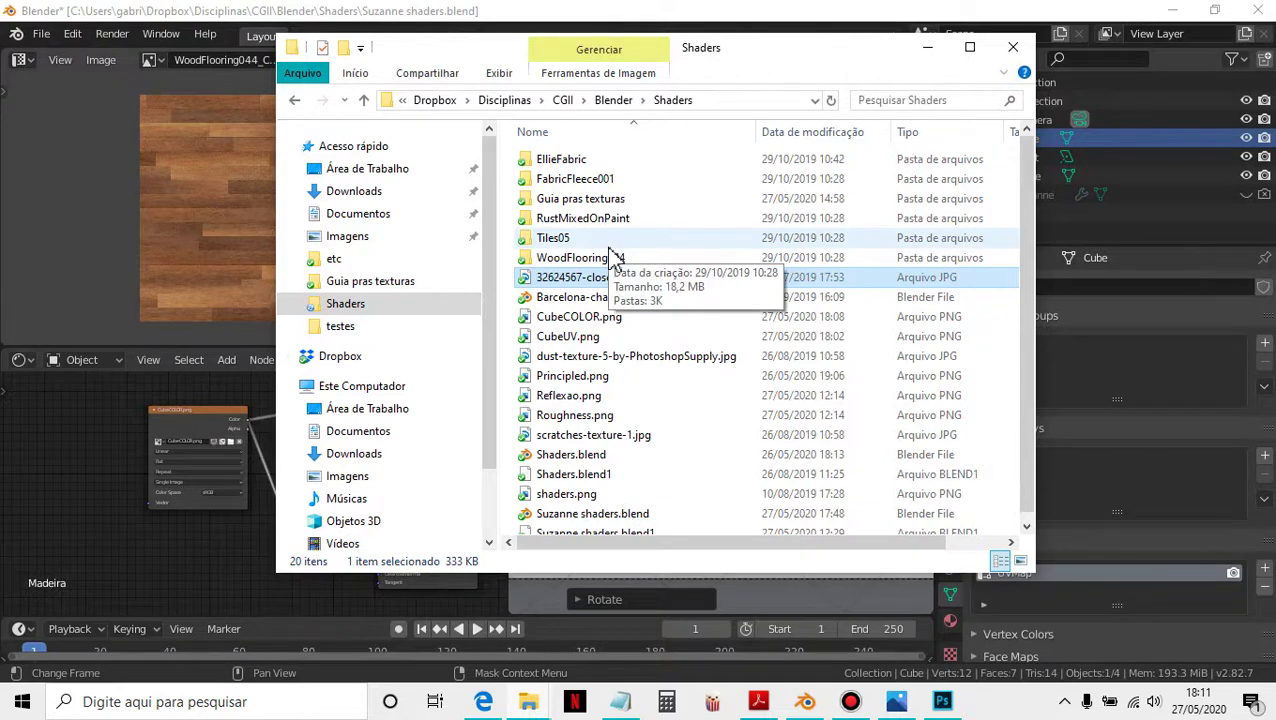
pyautogui.click(613, 100)
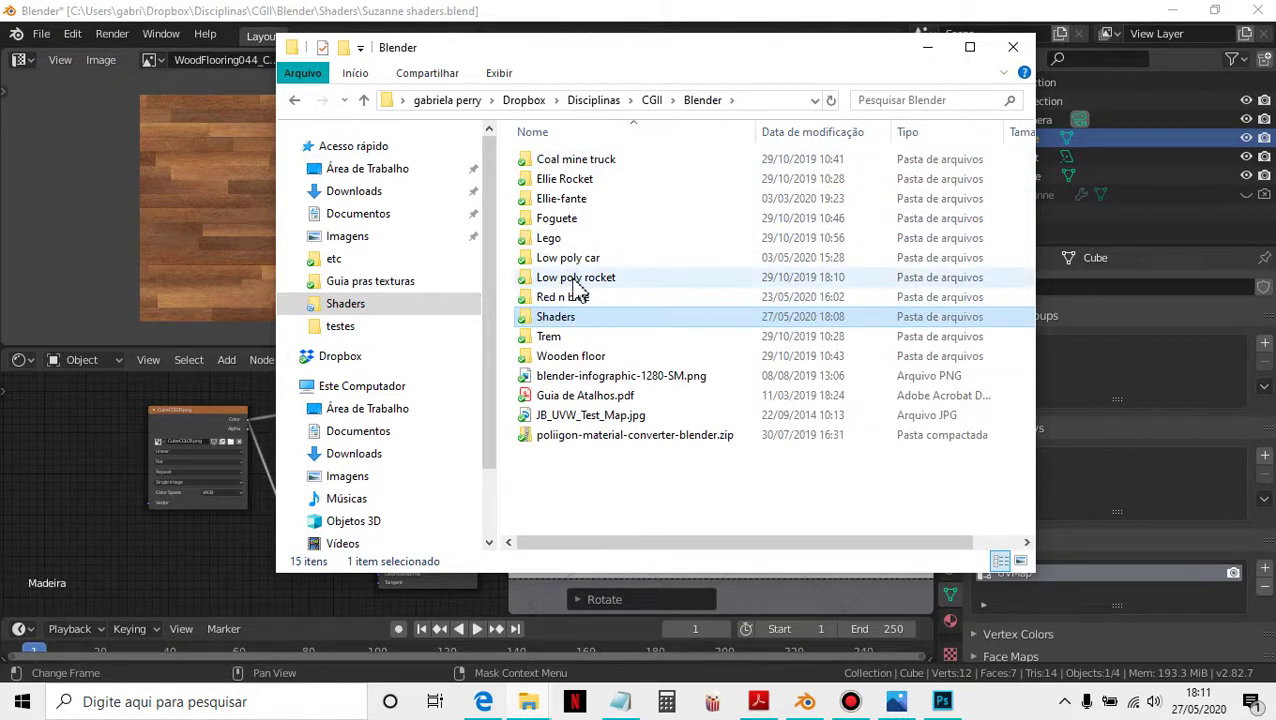
pyautogui.doubleClick(556, 336)
pyautogui.doubleClick(565, 162)
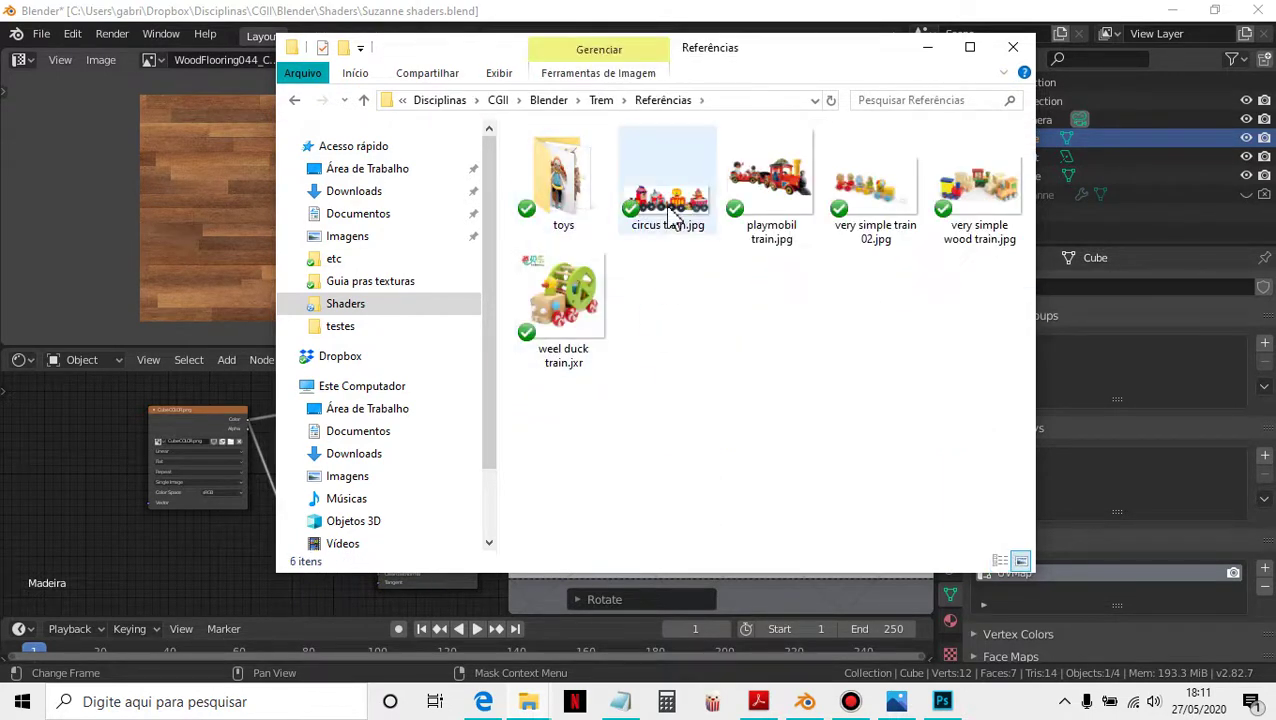
pyautogui.click(669, 220)
pyautogui.doubleClick(669, 220)
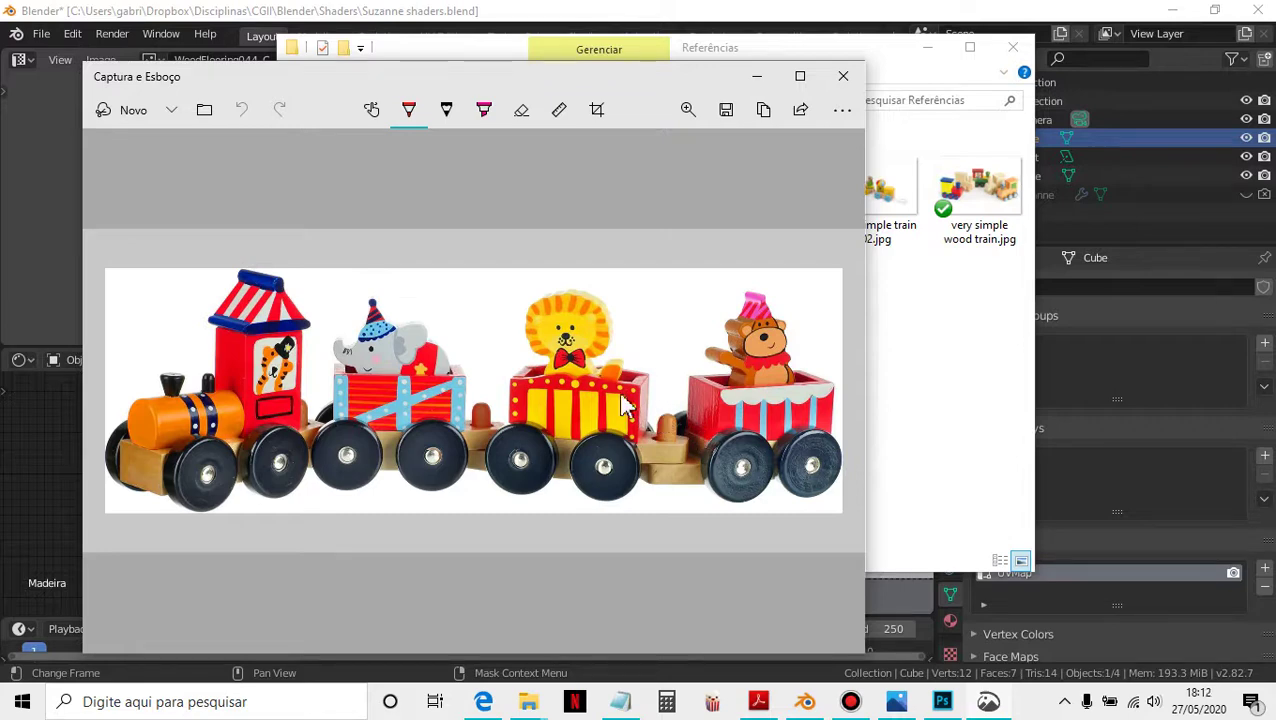
pyautogui.click(843, 76)
pyautogui.click(928, 48)
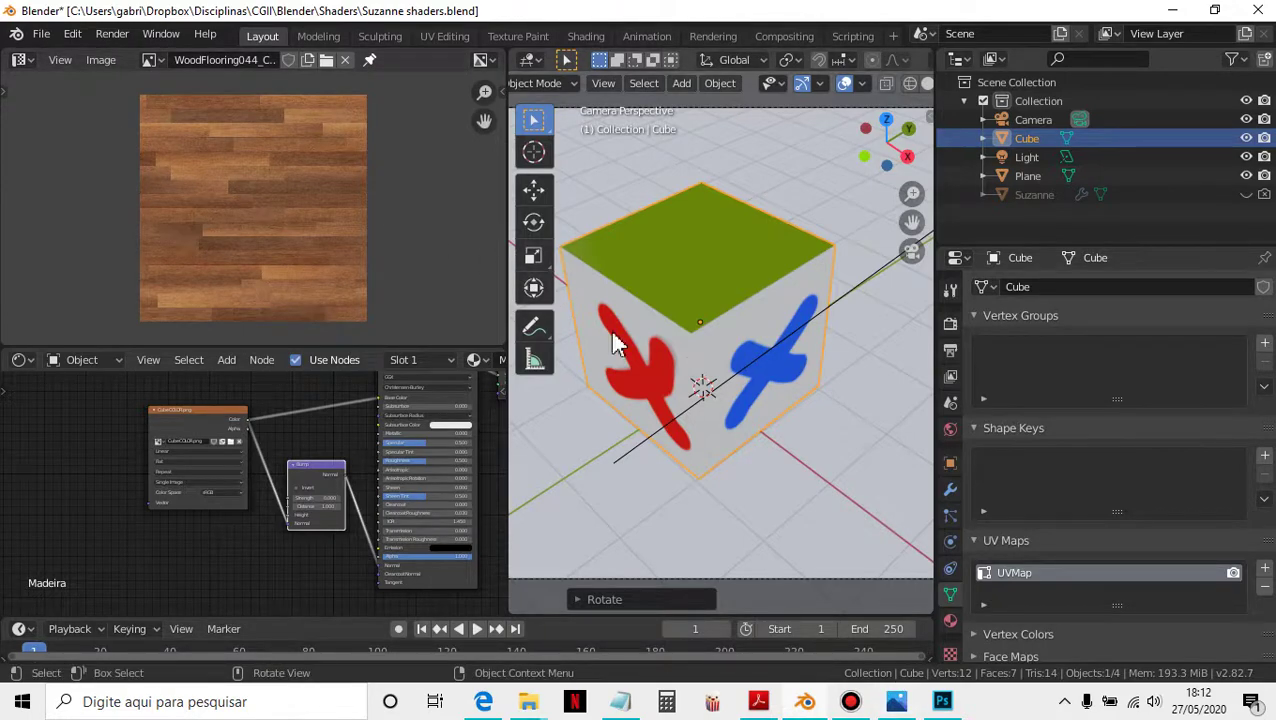
pyautogui.moveTo(855, 705)
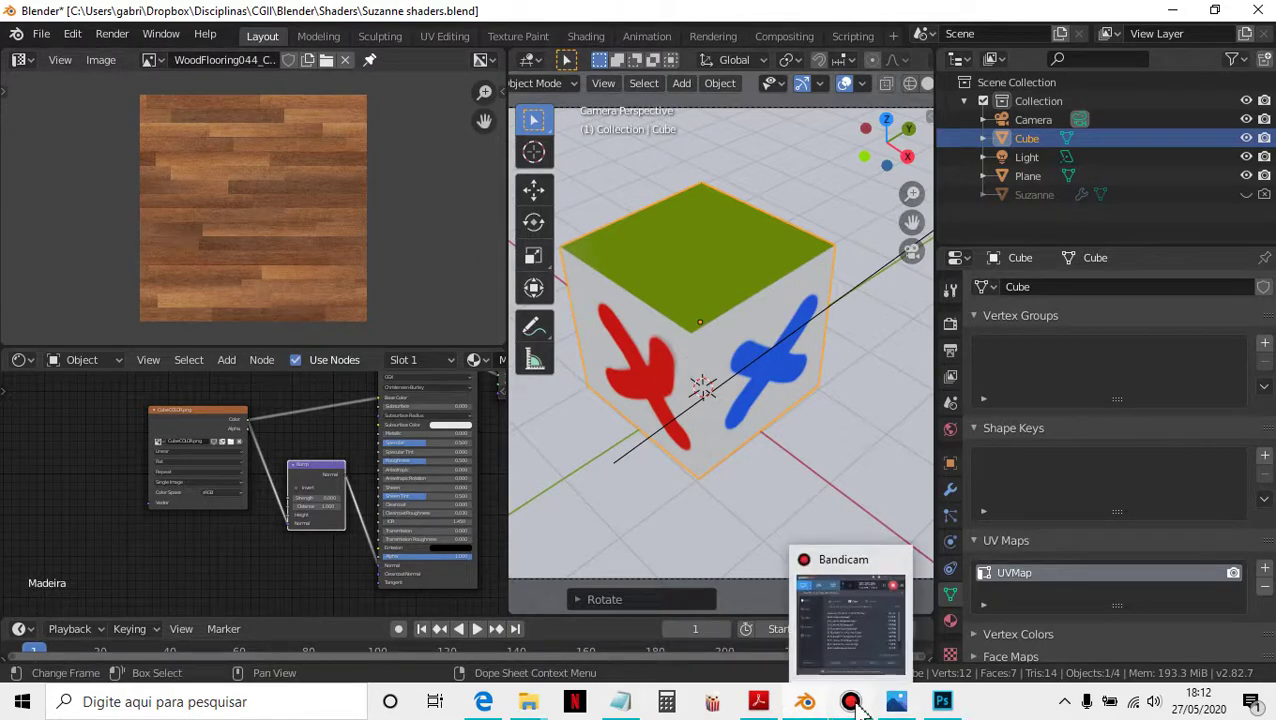